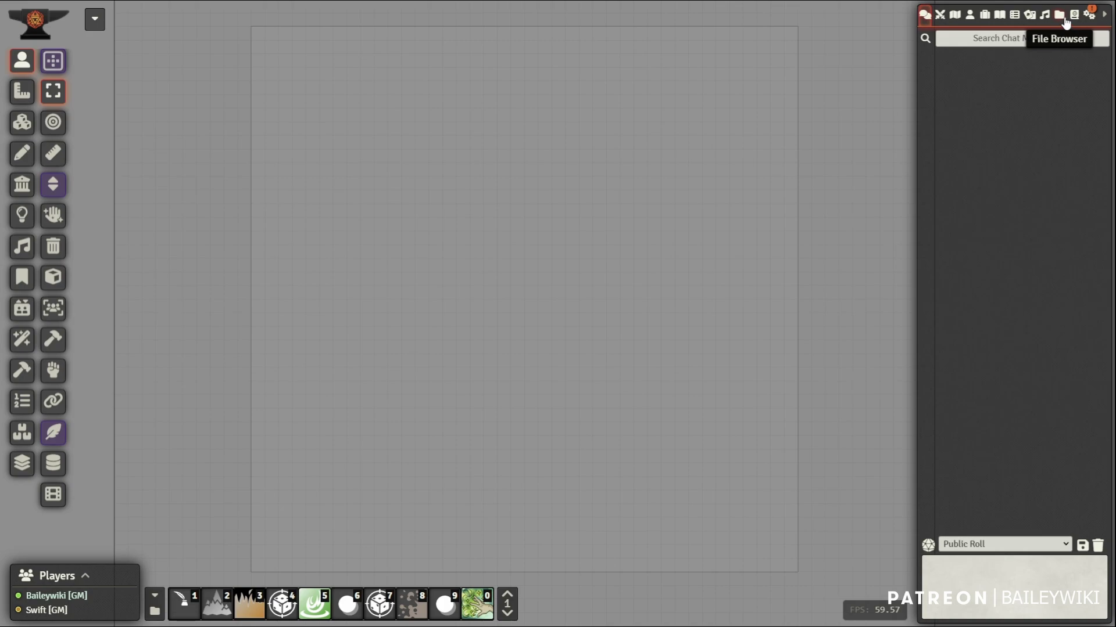
# - Browse to the modules folder in the user data files and search it for "grass"
pyautogui.click(1059, 17)
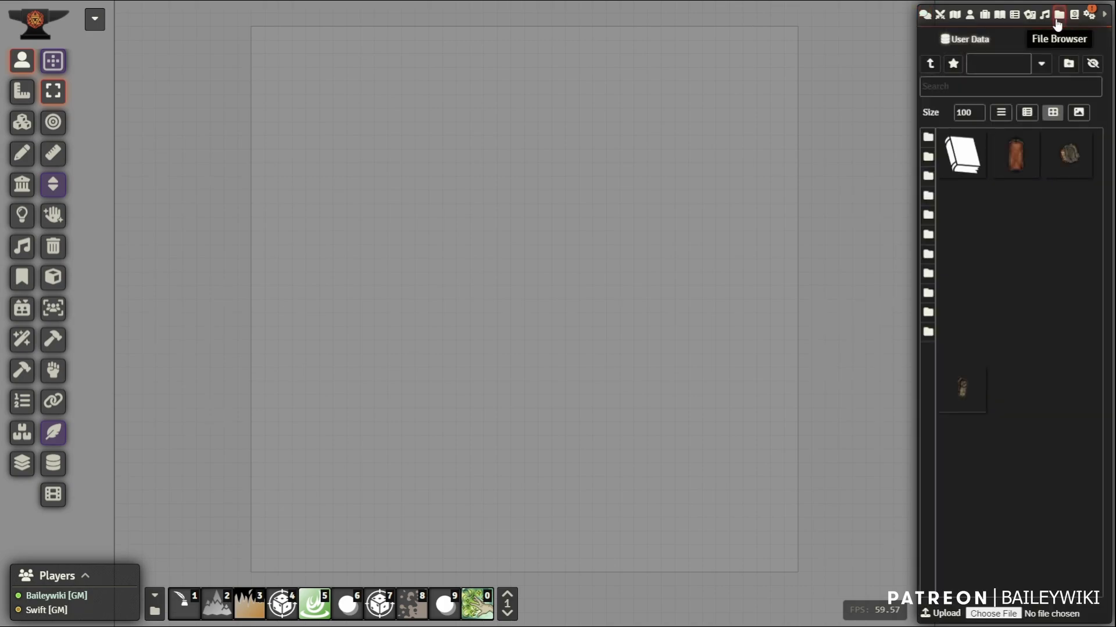
pyautogui.click(973, 85)
pyautogui.moveTo(928, 177)
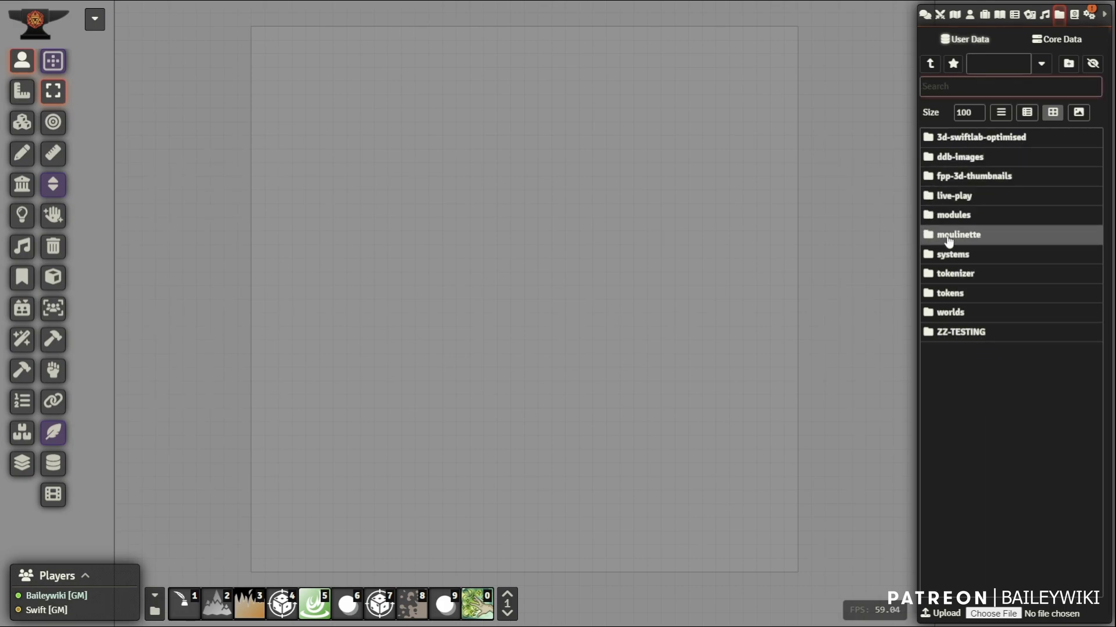
pyautogui.click(958, 216)
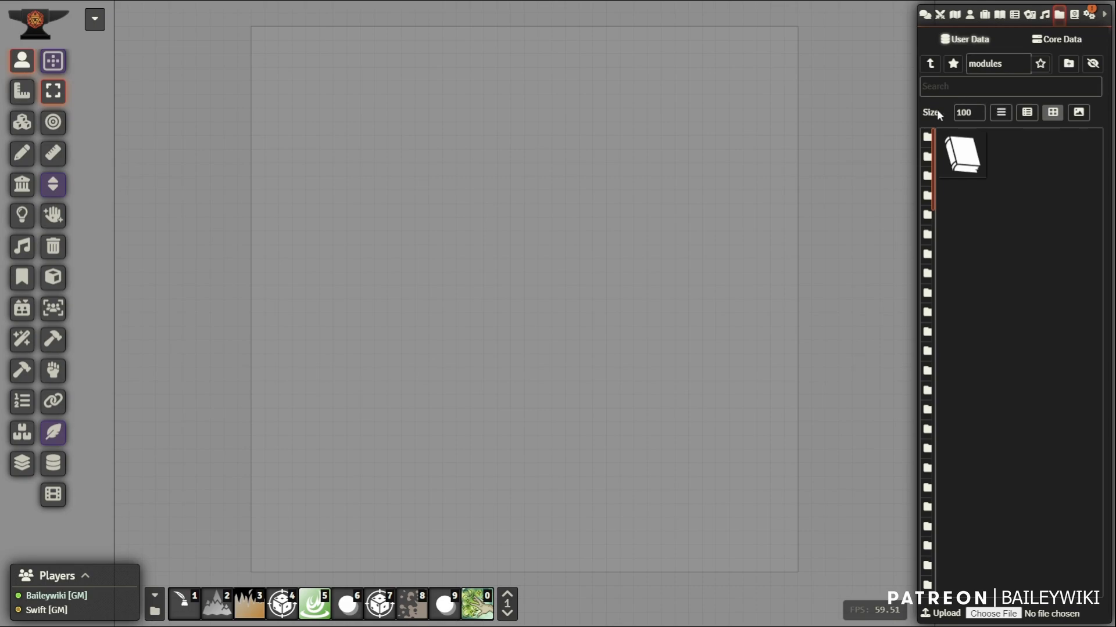
pyautogui.click(966, 90)
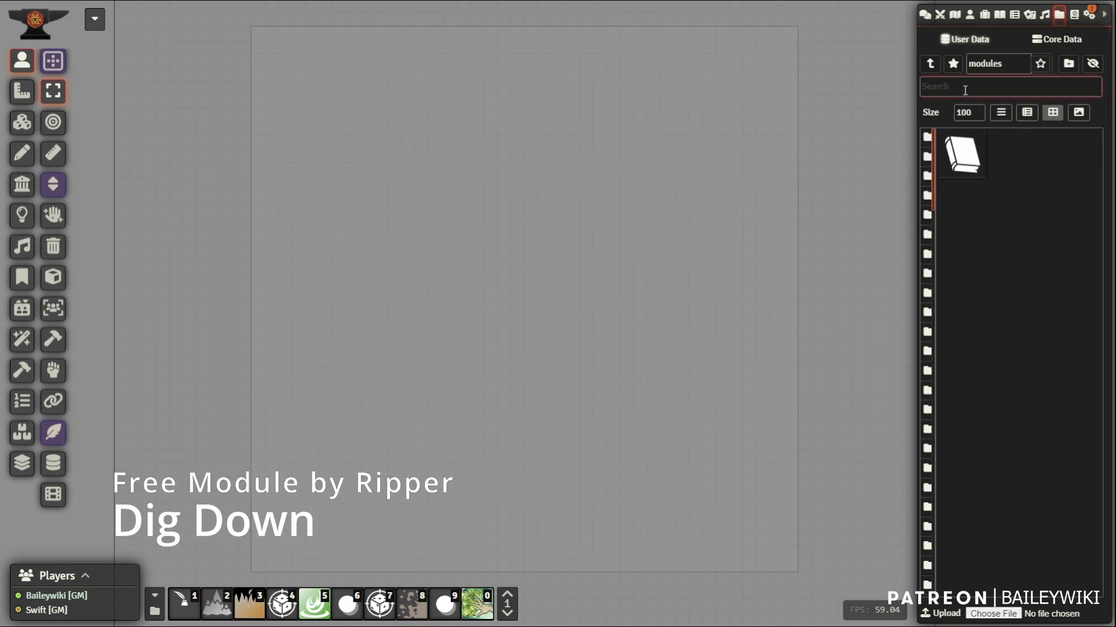
pyautogui.click(1087, 16)
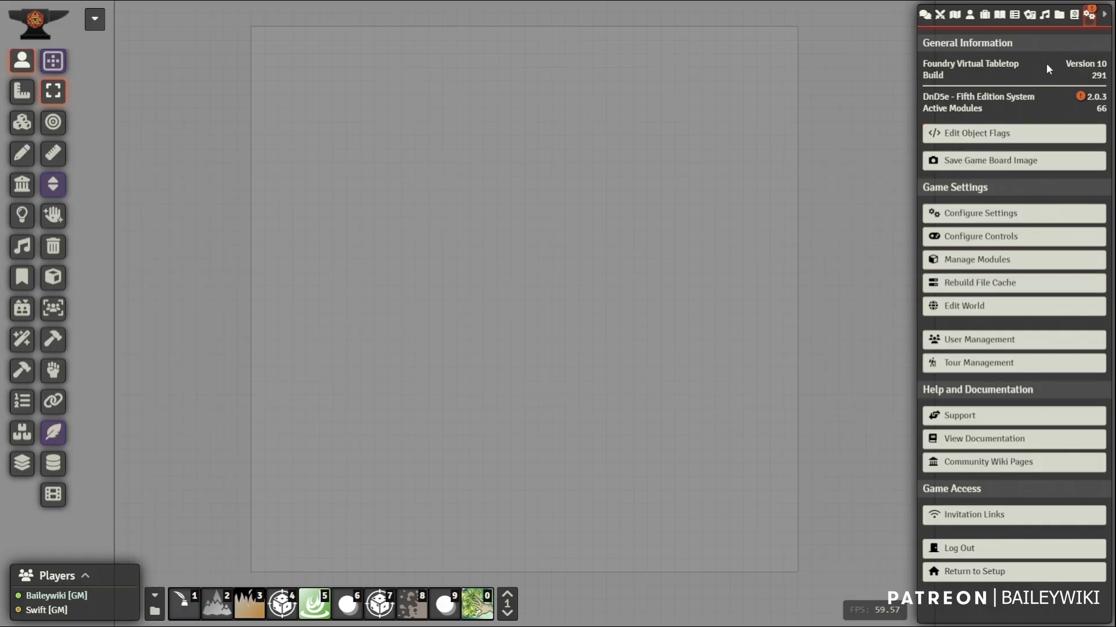
pyautogui.click(1058, 15)
pyautogui.click(985, 86)
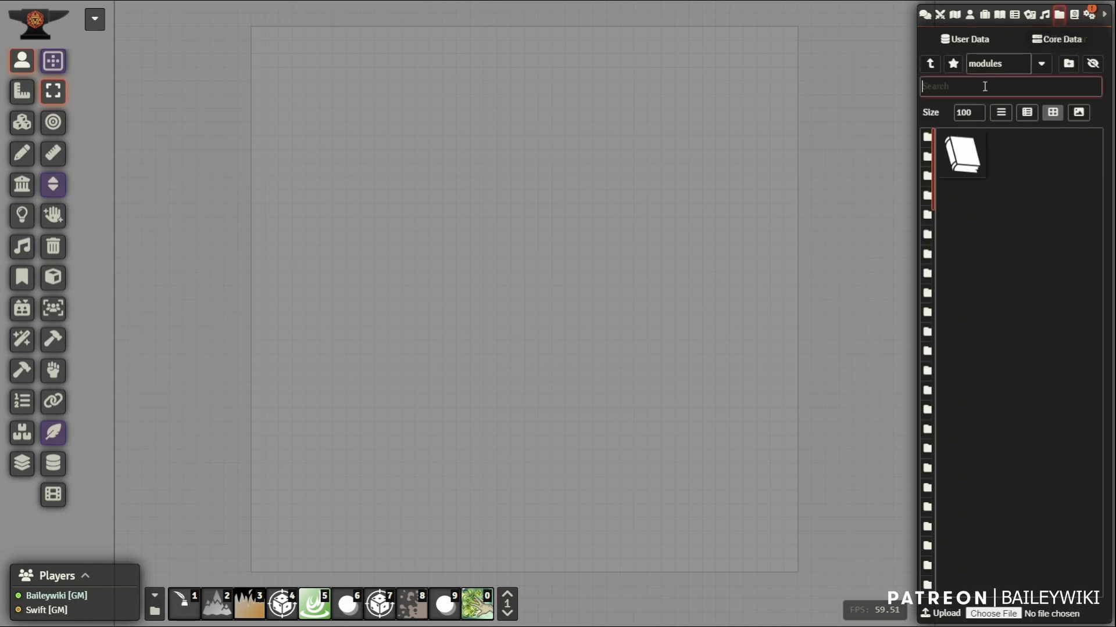
pyautogui.write('grass')
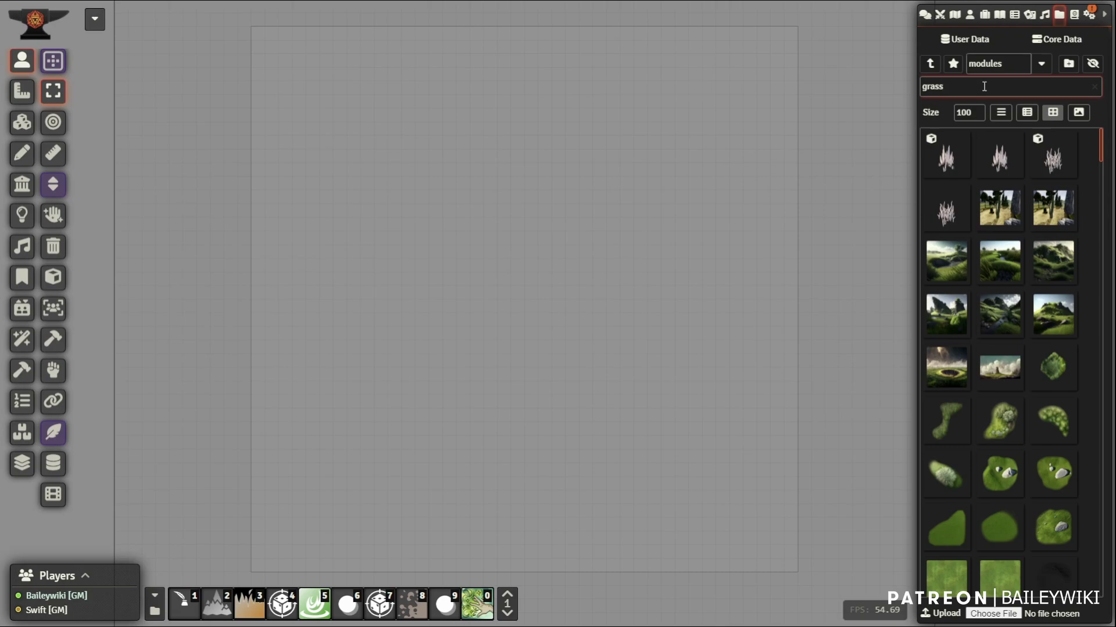
# - Place terrain-grass-hills-rocky-02-tileable.webp on the scene as a tile and stretch it to fill the whole scene area
pyautogui.scroll(-3, 982, 261)
pyautogui.scroll(-6, 982, 290)
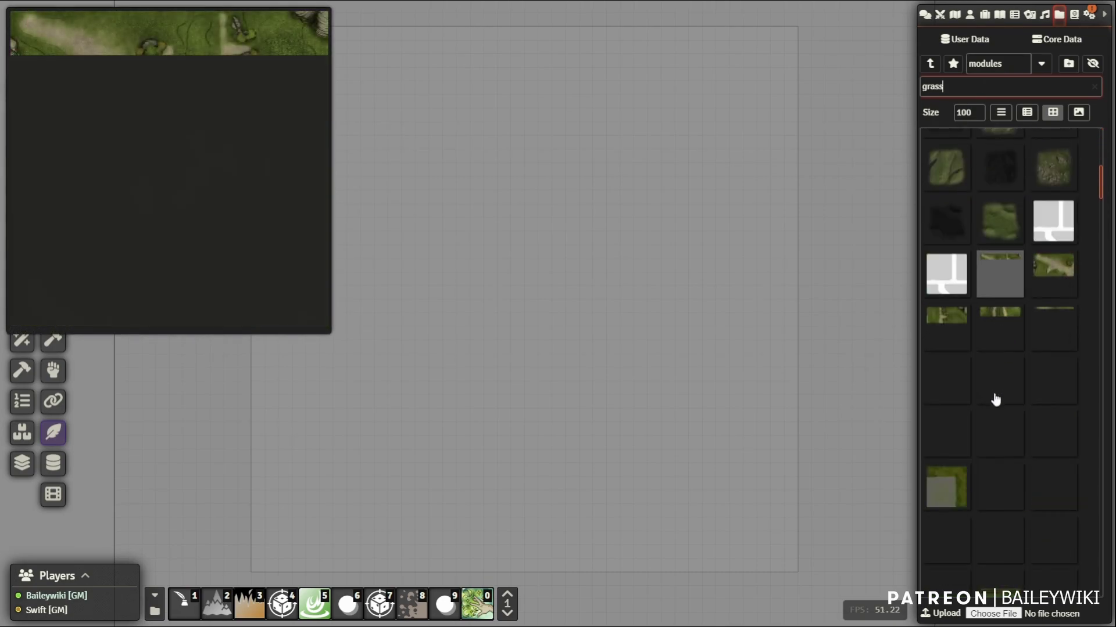
pyautogui.scroll(-5, 991, 348)
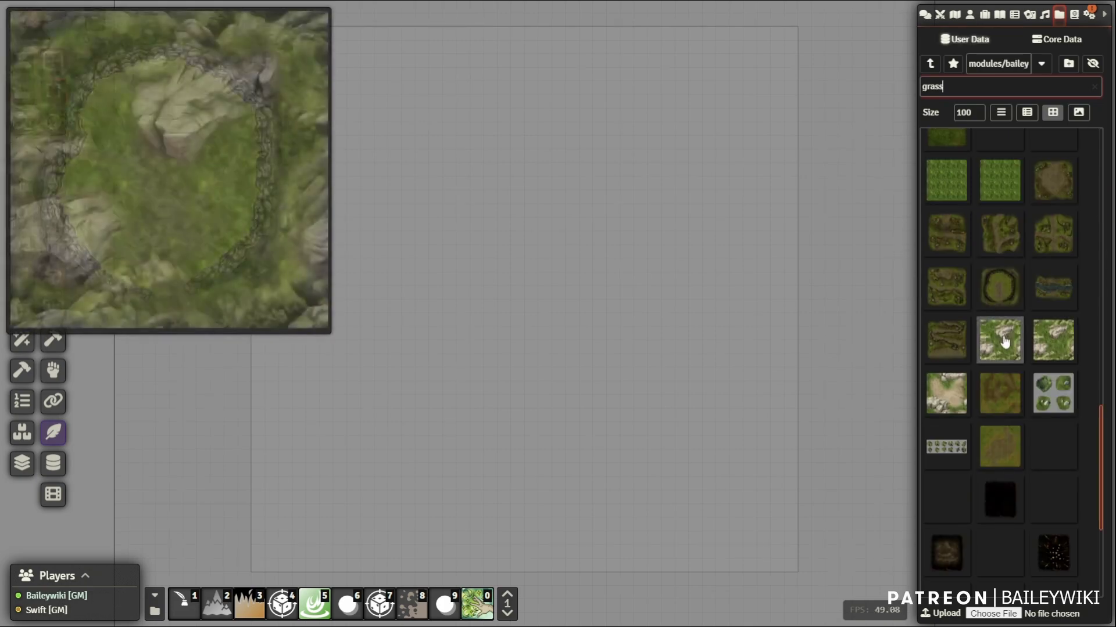
pyautogui.moveTo(938, 404)
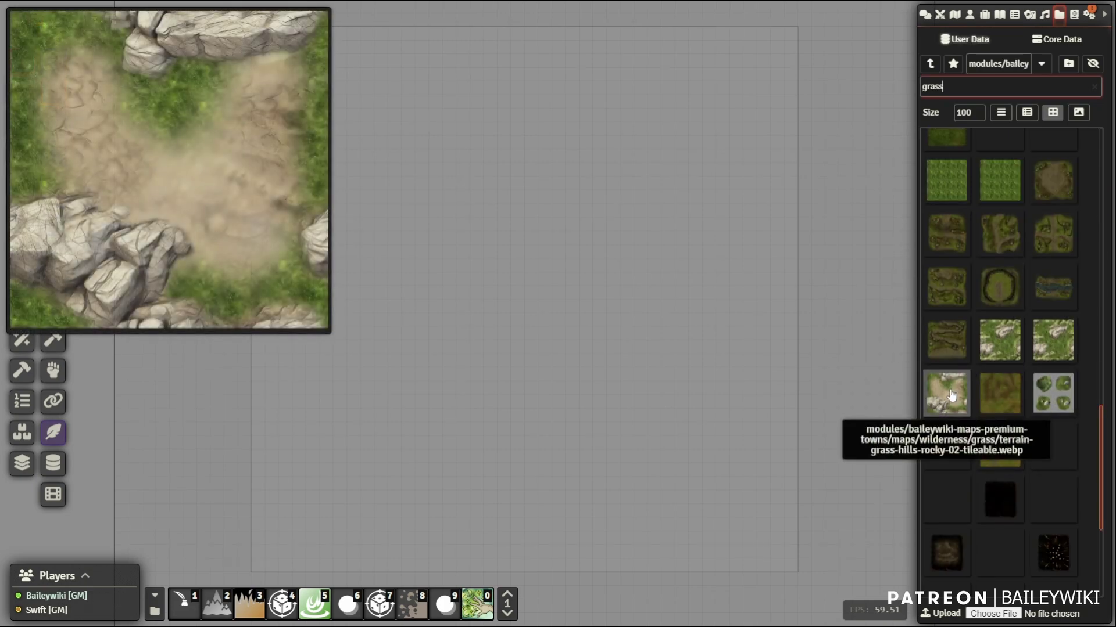
pyautogui.moveTo(951, 397); pyautogui.dragTo(564, 267)
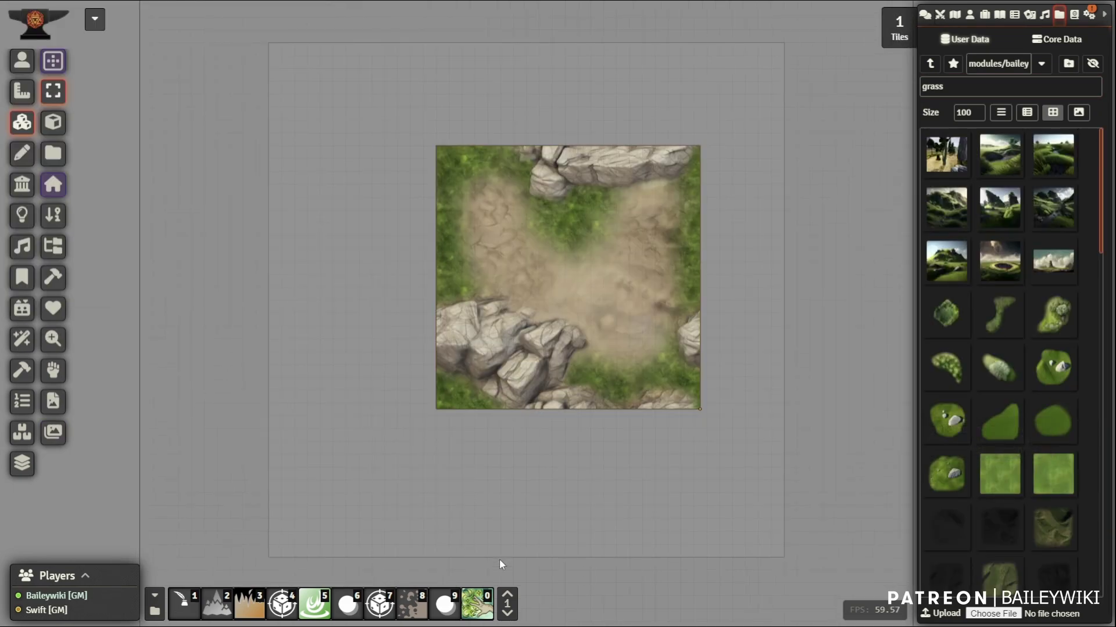
pyautogui.click(509, 605)
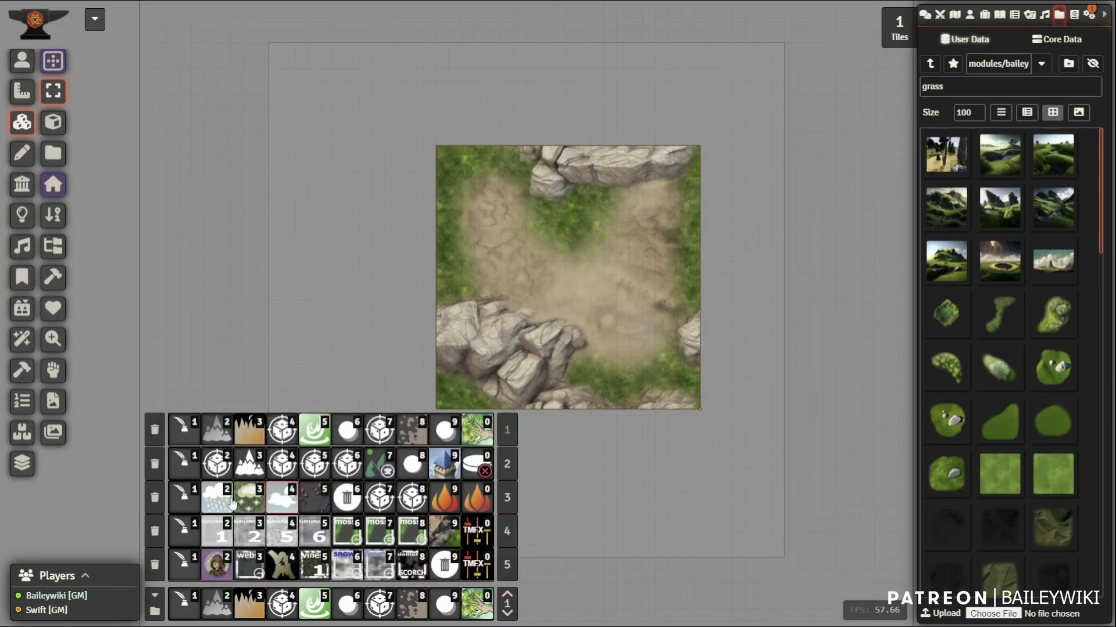
pyautogui.click(252, 465)
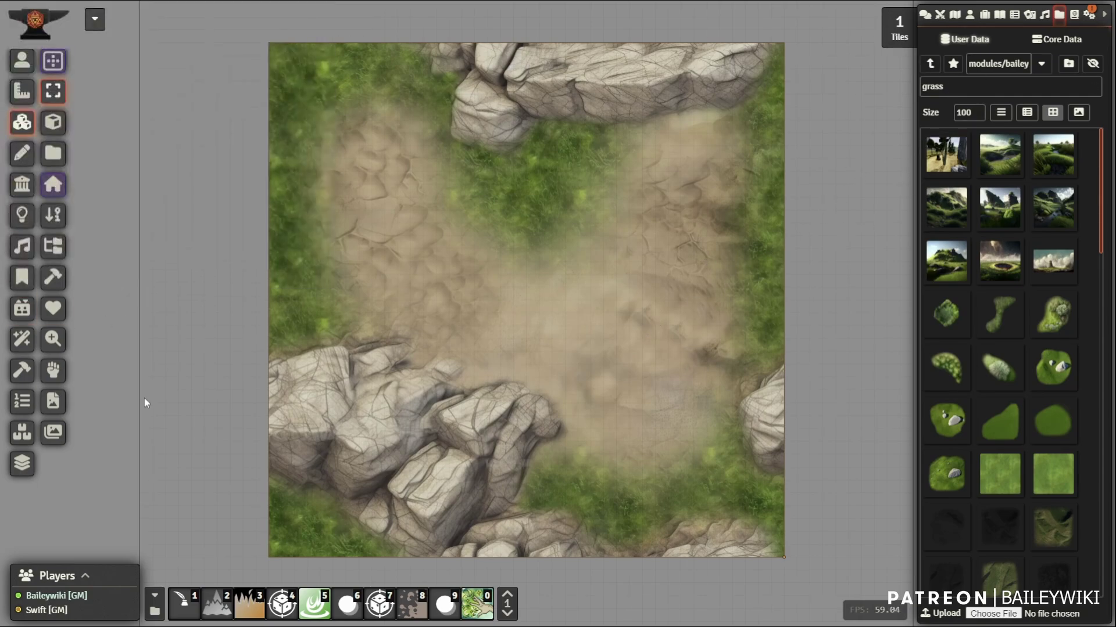
# - Bring up Moulinette's Tiles/Tokens browser, reposition its window over the scene and enlarge it
pyautogui.click(23, 372)
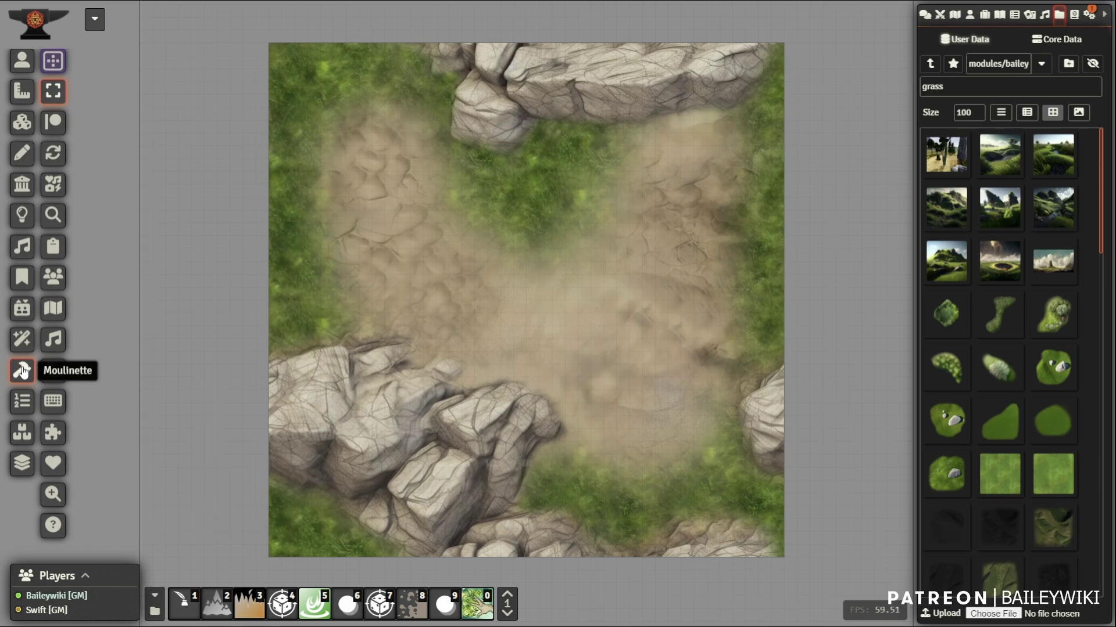
pyautogui.click(52, 432)
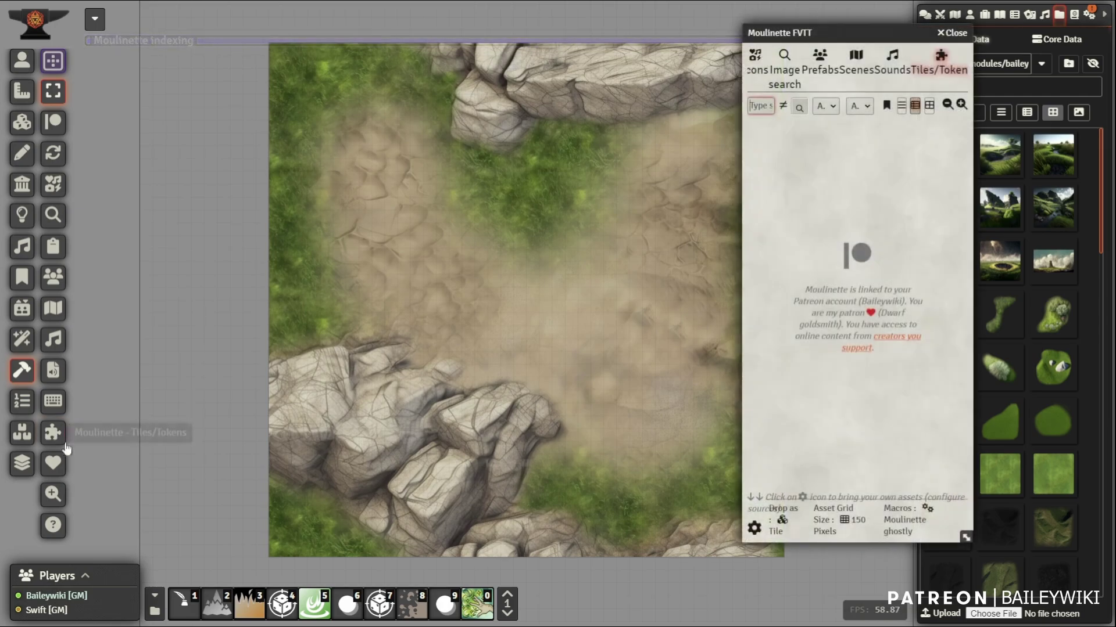
pyautogui.moveTo(850, 32); pyautogui.dragTo(549, 21)
pyautogui.moveTo(664, 526); pyautogui.dragTo(869, 474)
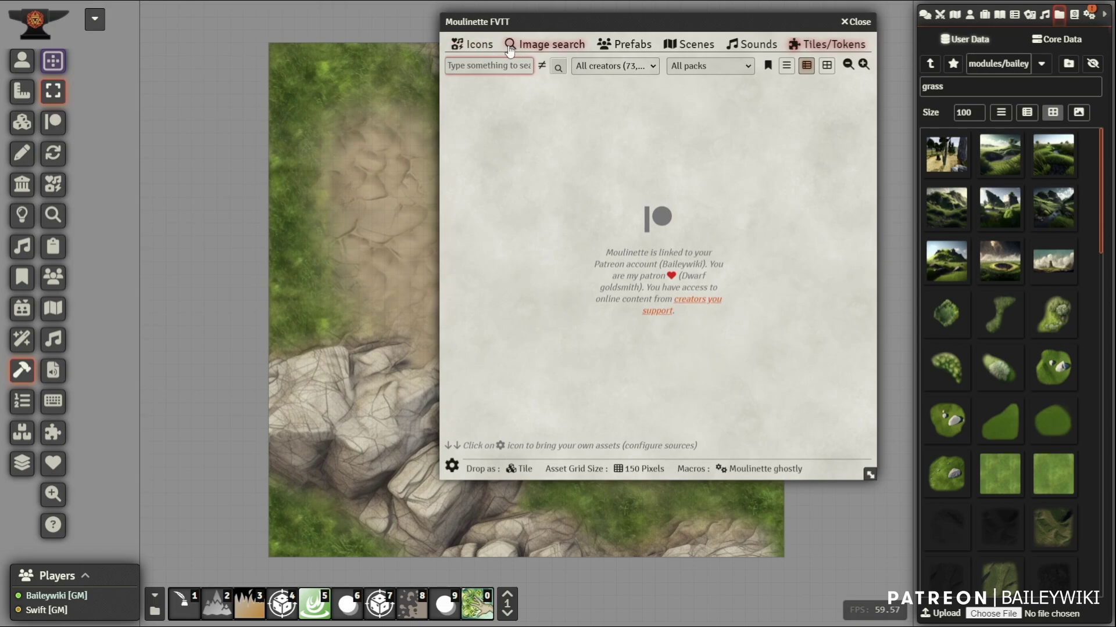
# - Look over the creator and pack filters available for Moulinette prefabs
pyautogui.click(624, 46)
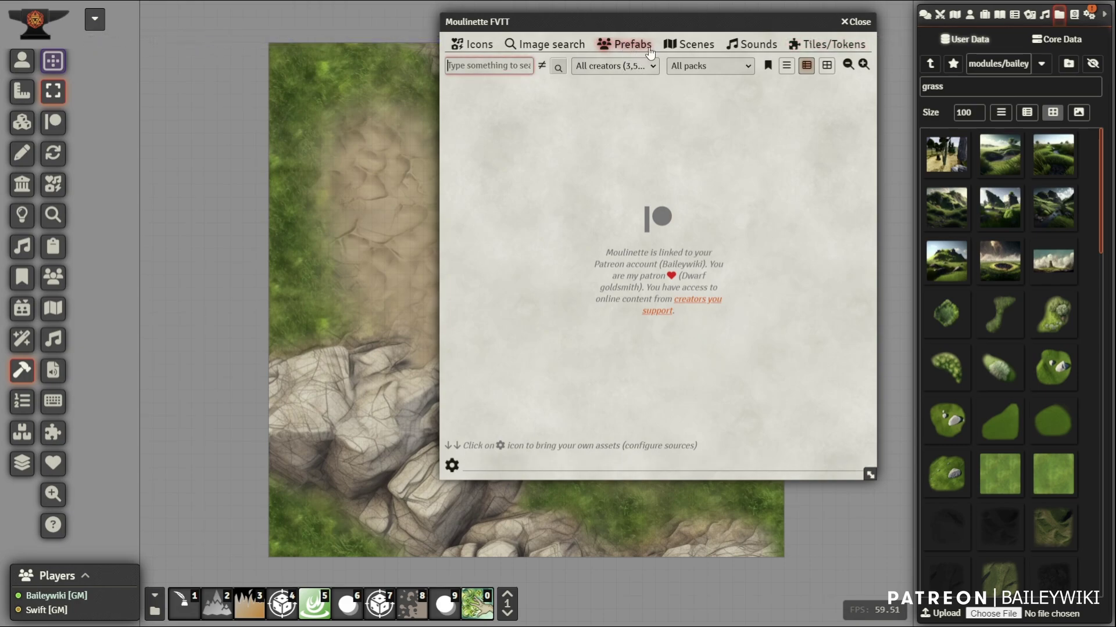
pyautogui.click(624, 65)
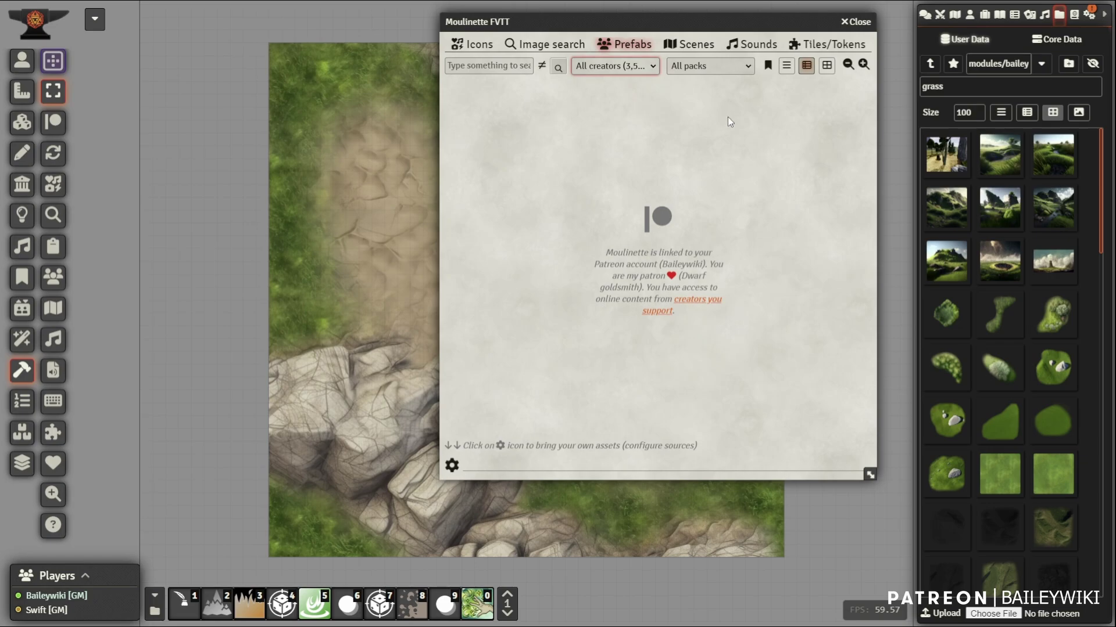
pyautogui.click(654, 74)
pyautogui.click(632, 64)
pyautogui.click(720, 62)
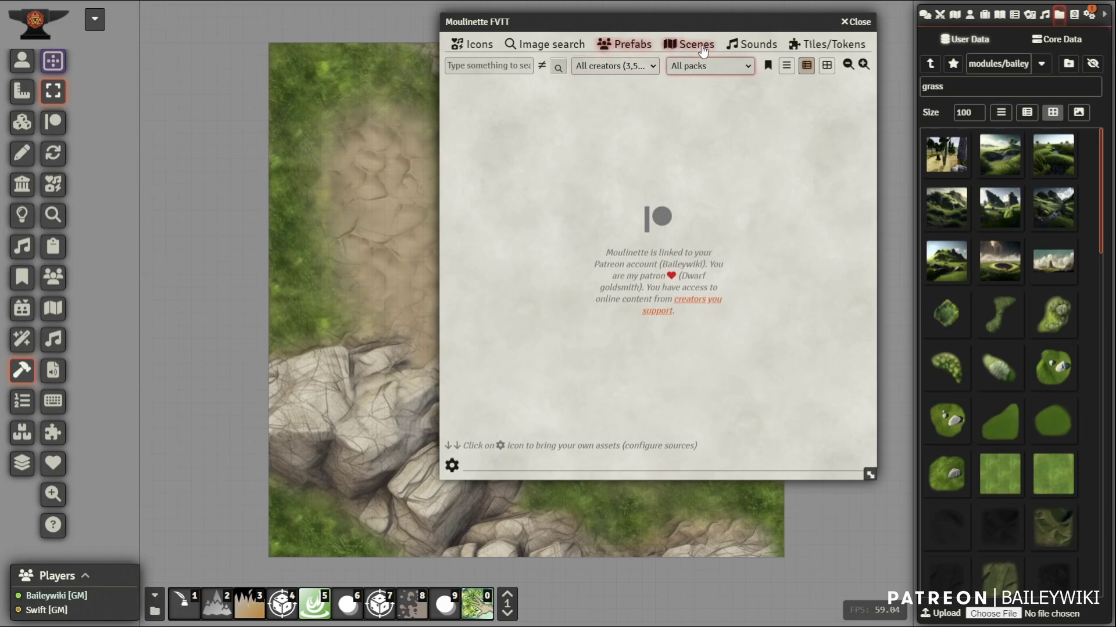
# - Filter the Moulinette tiles and tokens to the creator Tom Cartos and search for "wagon"
pyautogui.click(816, 49)
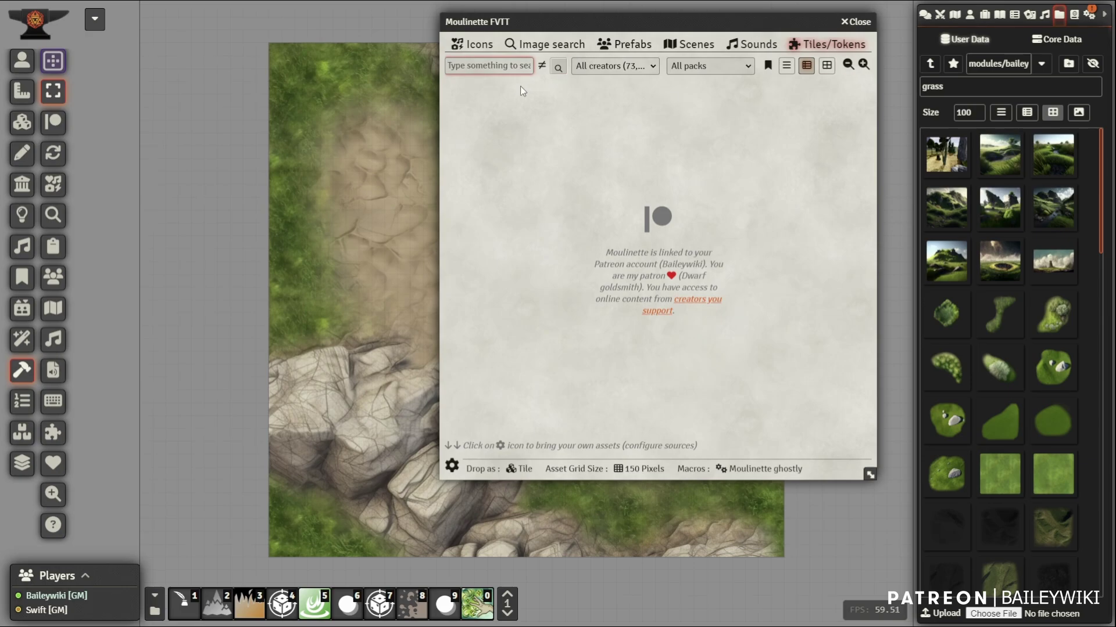
pyautogui.click(619, 66)
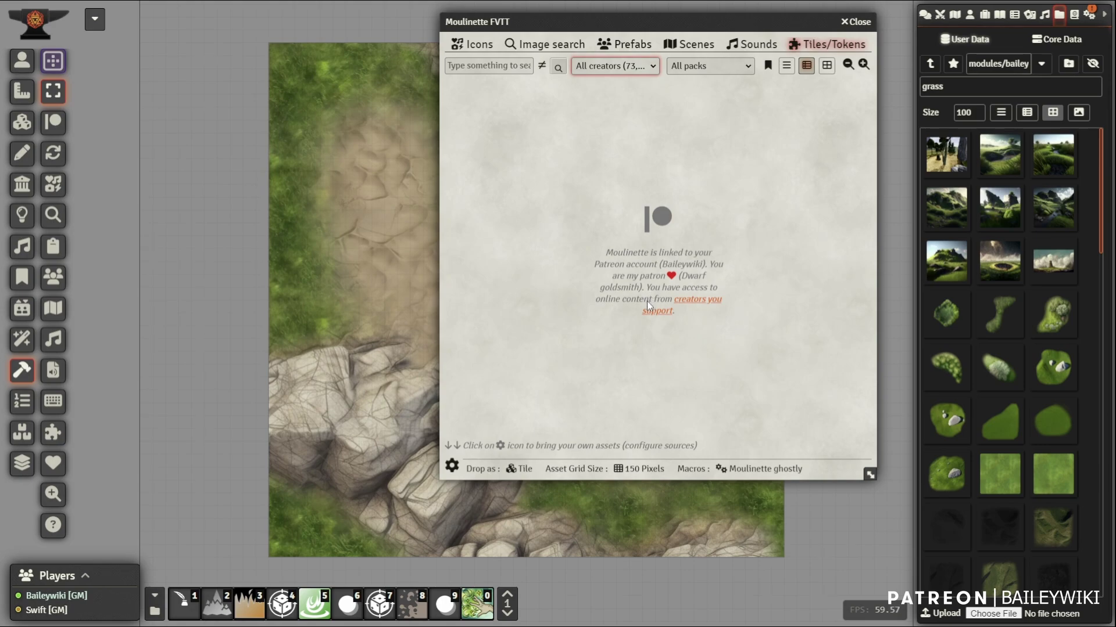
pyautogui.click(628, 232)
pyautogui.click(487, 68)
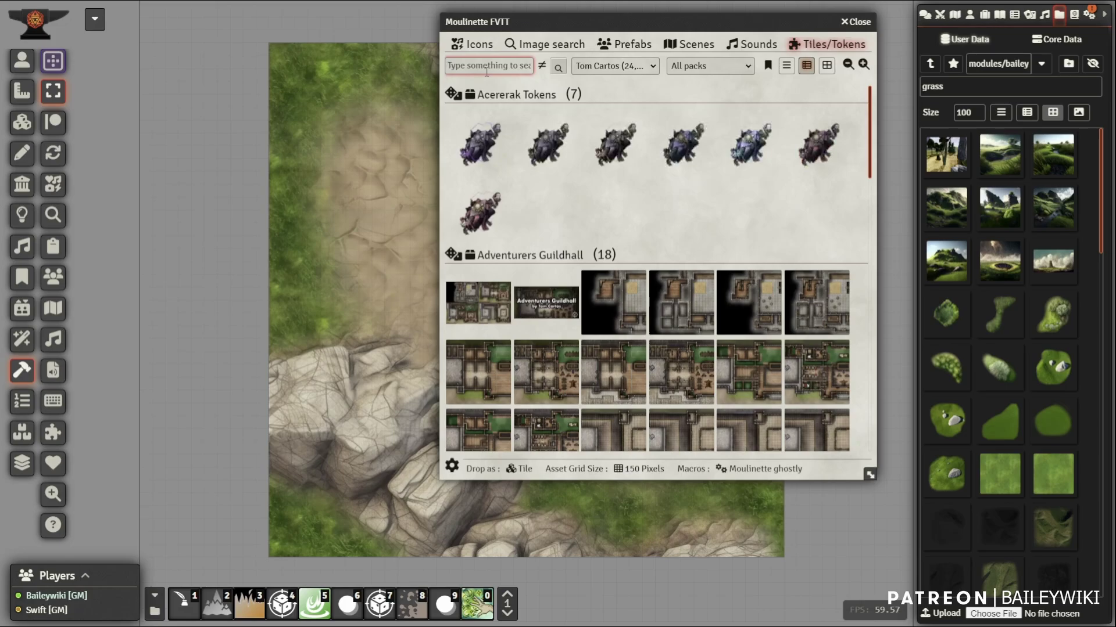
pyautogui.write('wagon')
pyautogui.press('Return')
pyautogui.scroll(-1, 627, 220)
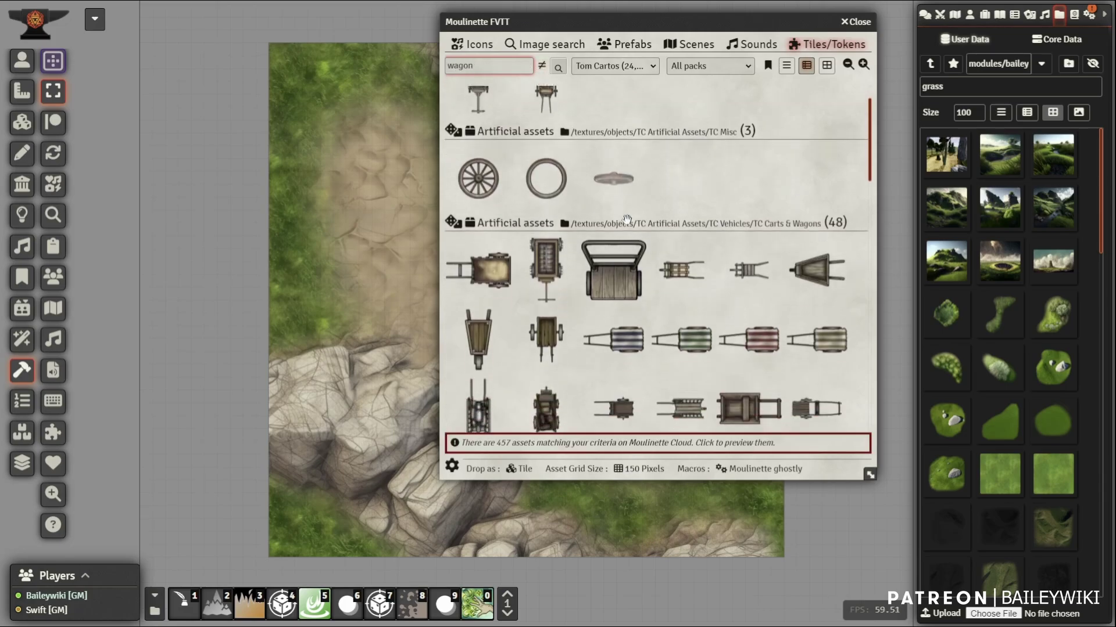
pyautogui.scroll(-7, 627, 220)
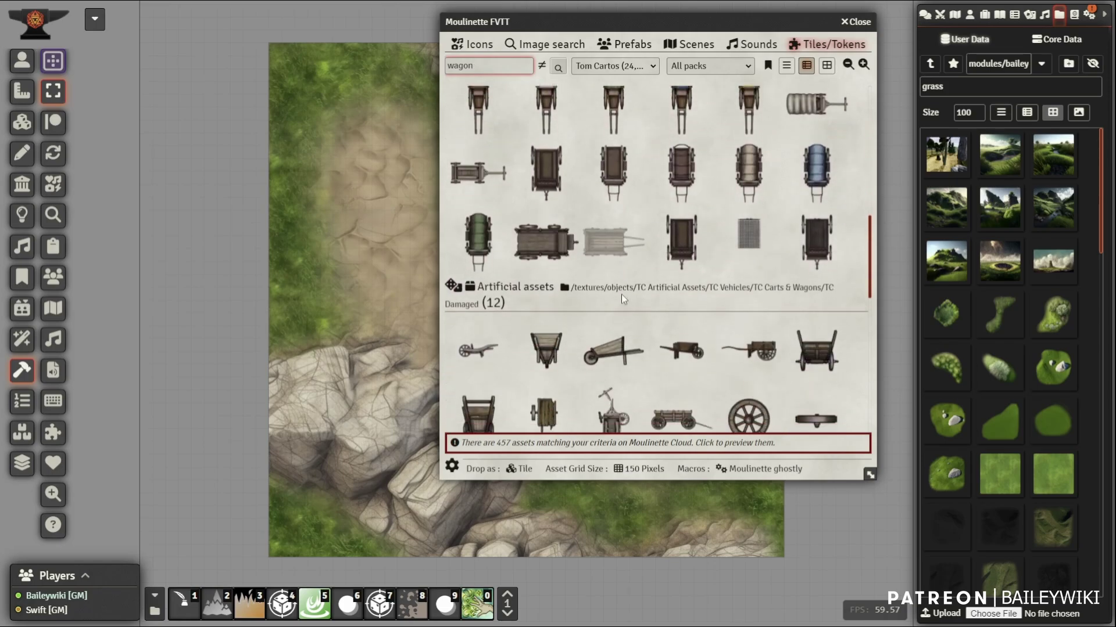
pyautogui.scroll(6, 622, 294)
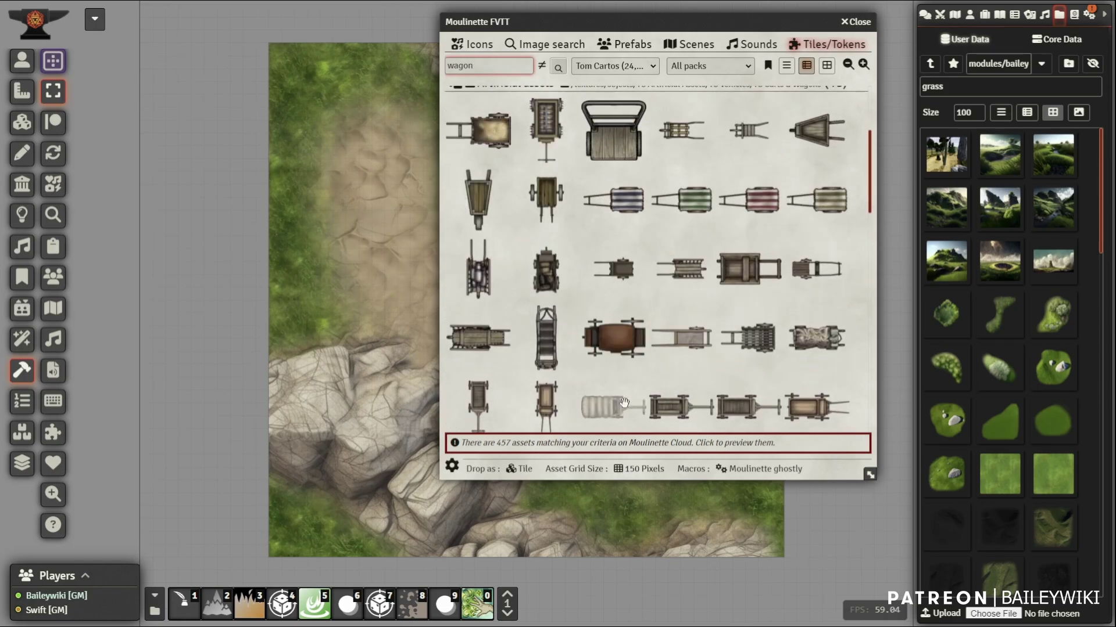
# - Set Moulinette shadow as the only macro to run on dropped tiles, deselecting Moulinette ghostly
pyautogui.click(755, 470)
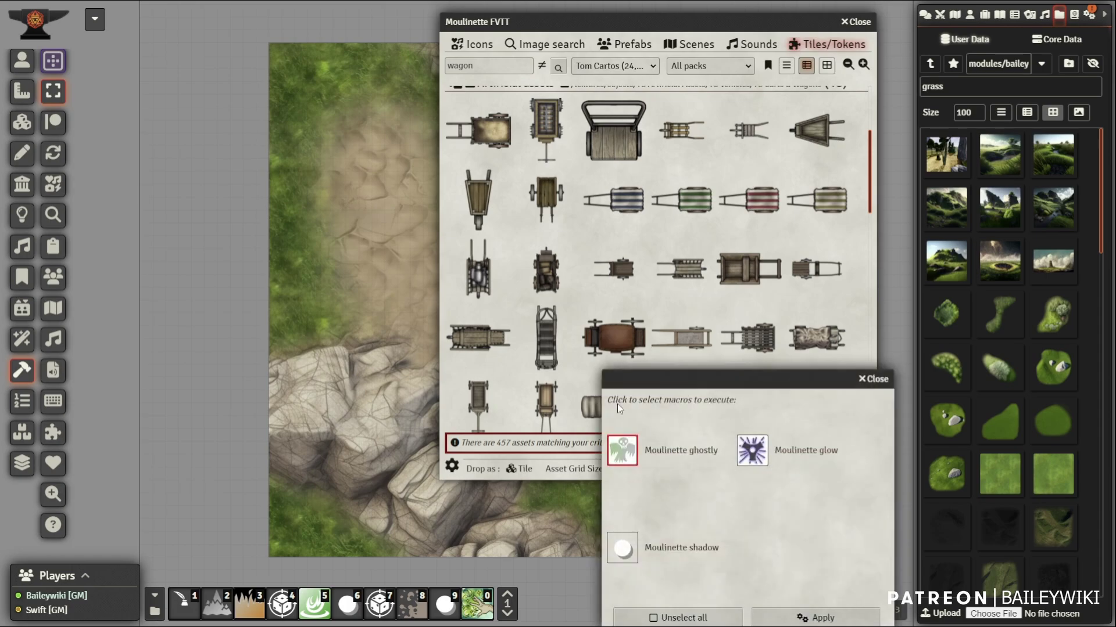
pyautogui.click(627, 549)
pyautogui.click(762, 455)
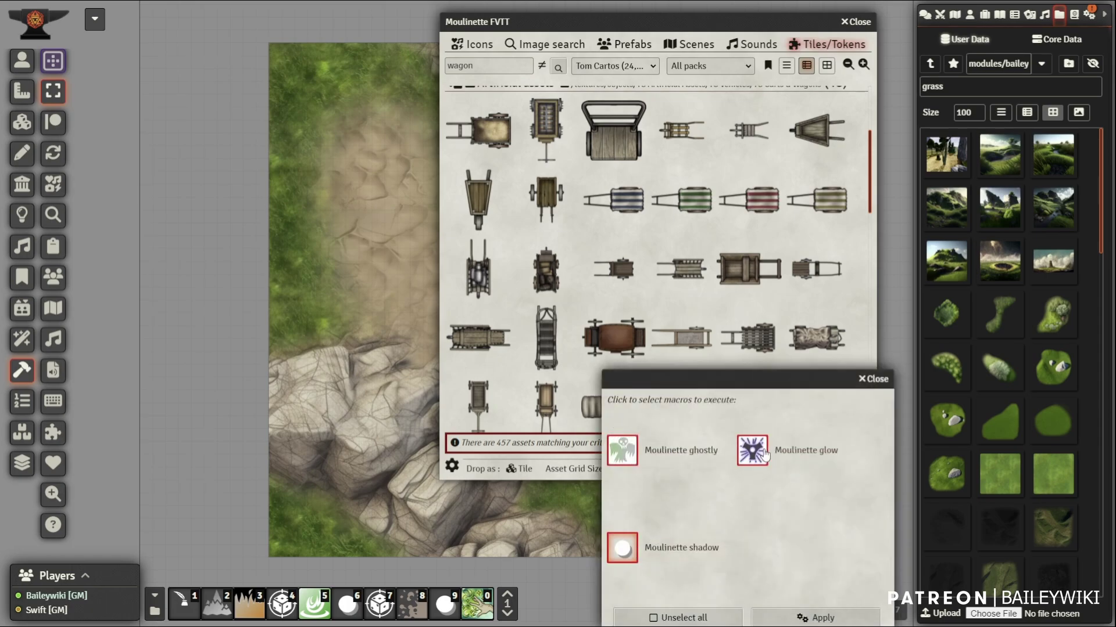
pyautogui.click(764, 454)
pyautogui.click(633, 454)
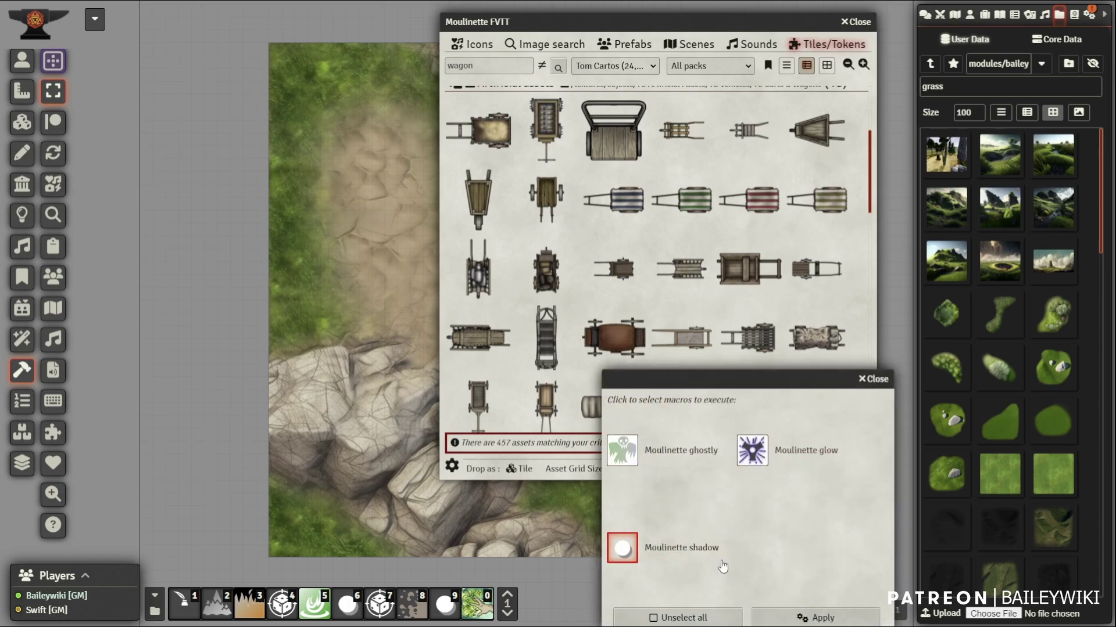
pyautogui.click(801, 619)
# - Place the broken wagon from Ruined Town Assets as a tile near the upper-left edge of the map's dirt clearing
pyautogui.scroll(1, 647, 218)
pyautogui.scroll(-1, 647, 217)
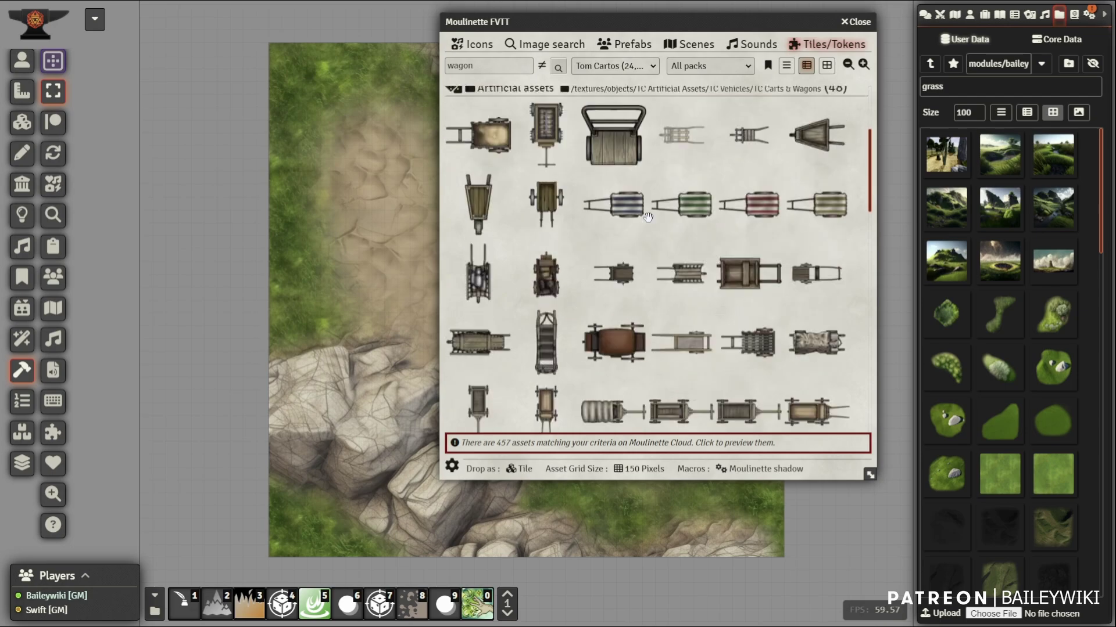
pyautogui.scroll(-10, 647, 217)
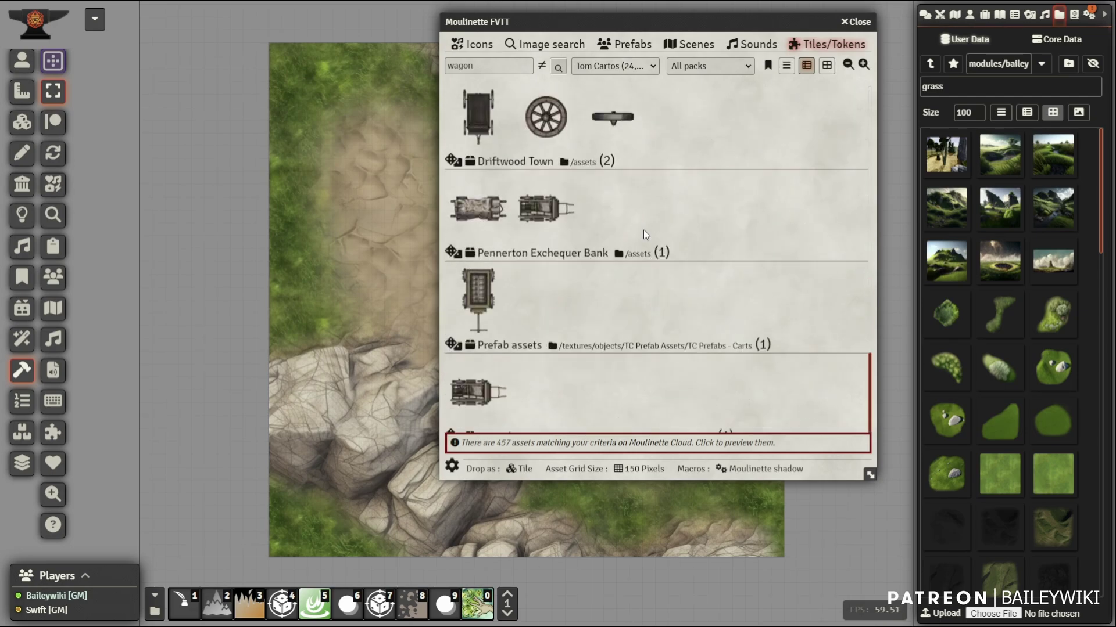
pyautogui.scroll(-1, 636, 234)
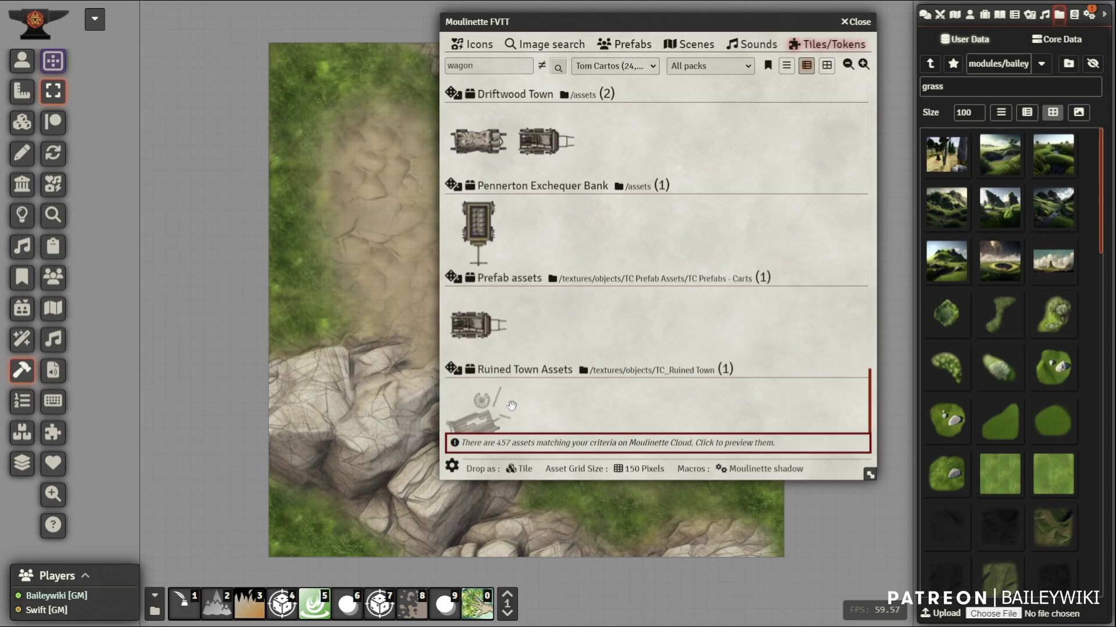
pyautogui.moveTo(480, 408); pyautogui.dragTo(350, 145)
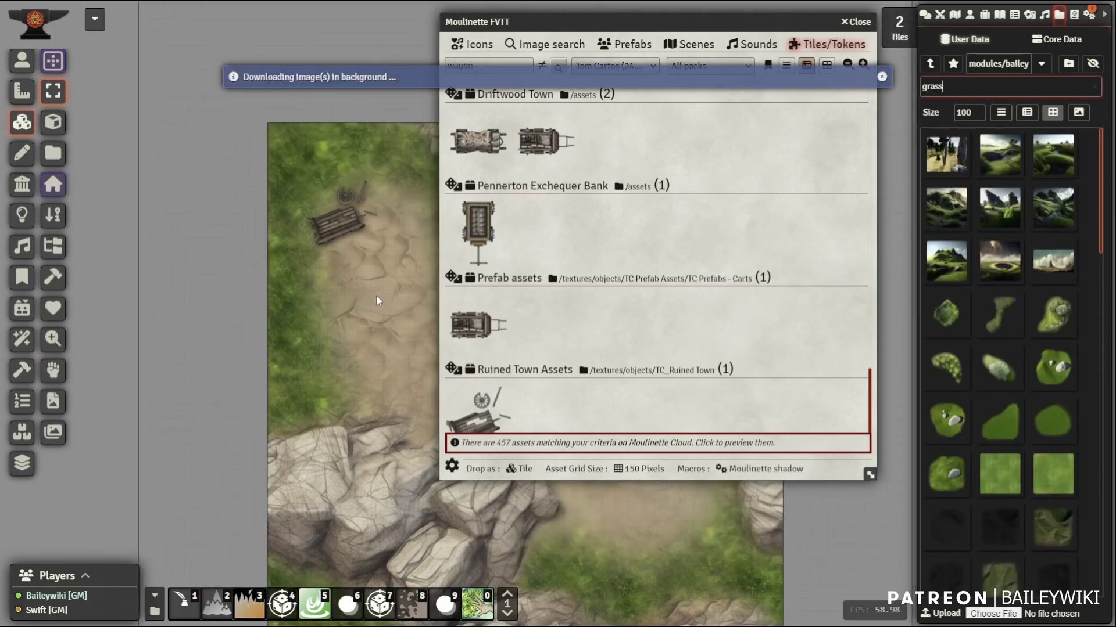
# - Place the TC_Coffin Cart_2x1 tile on the dirt path just below the broken wagon, and close the Moulinette browser
pyautogui.scroll(2, 378, 300)
pyautogui.scroll(1, 507, 325)
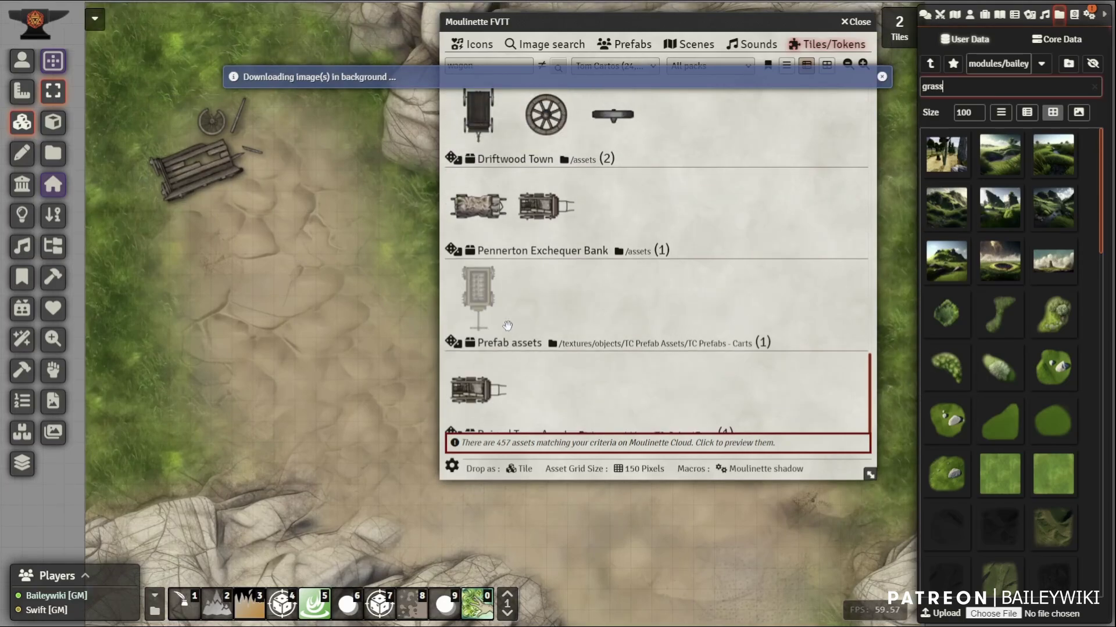
pyautogui.scroll(10, 507, 325)
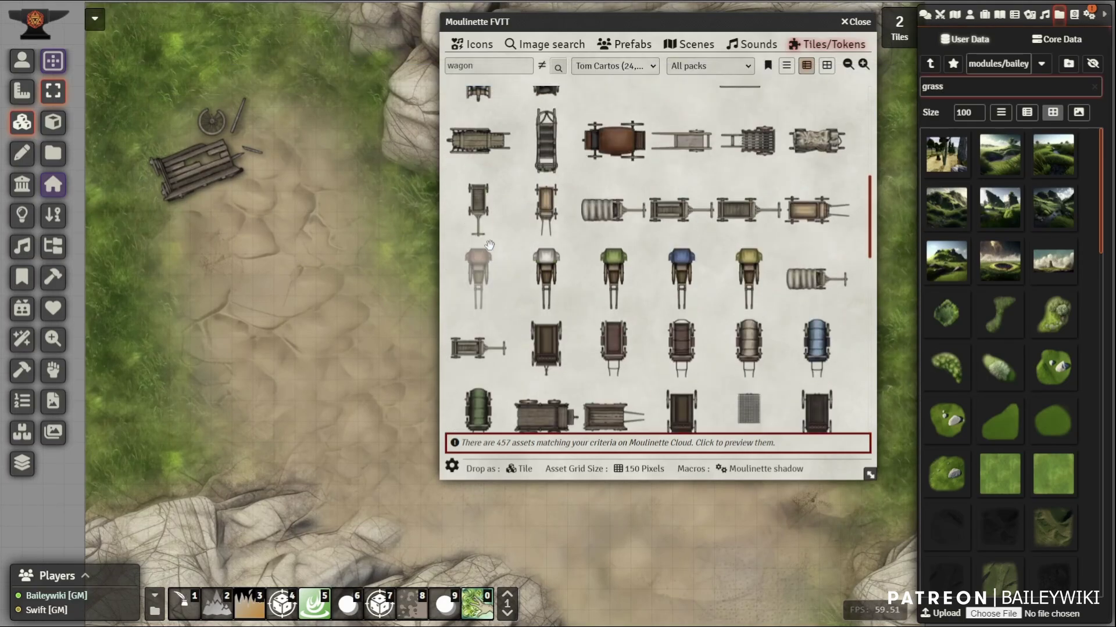
pyautogui.scroll(2, 490, 244)
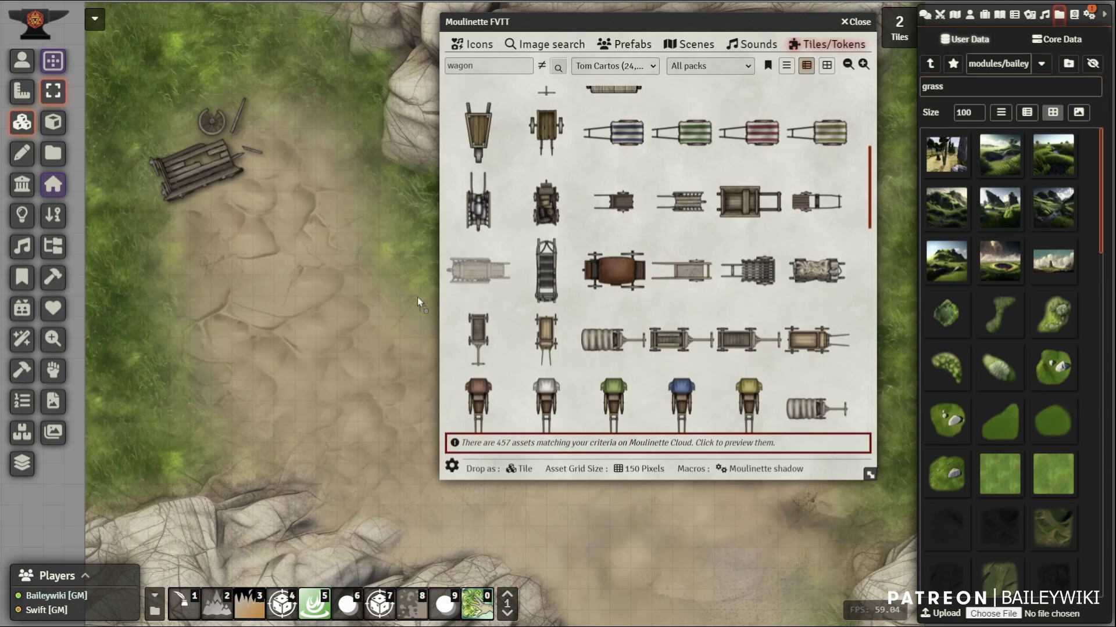
pyautogui.moveTo(417, 298); pyautogui.dragTo(227, 278)
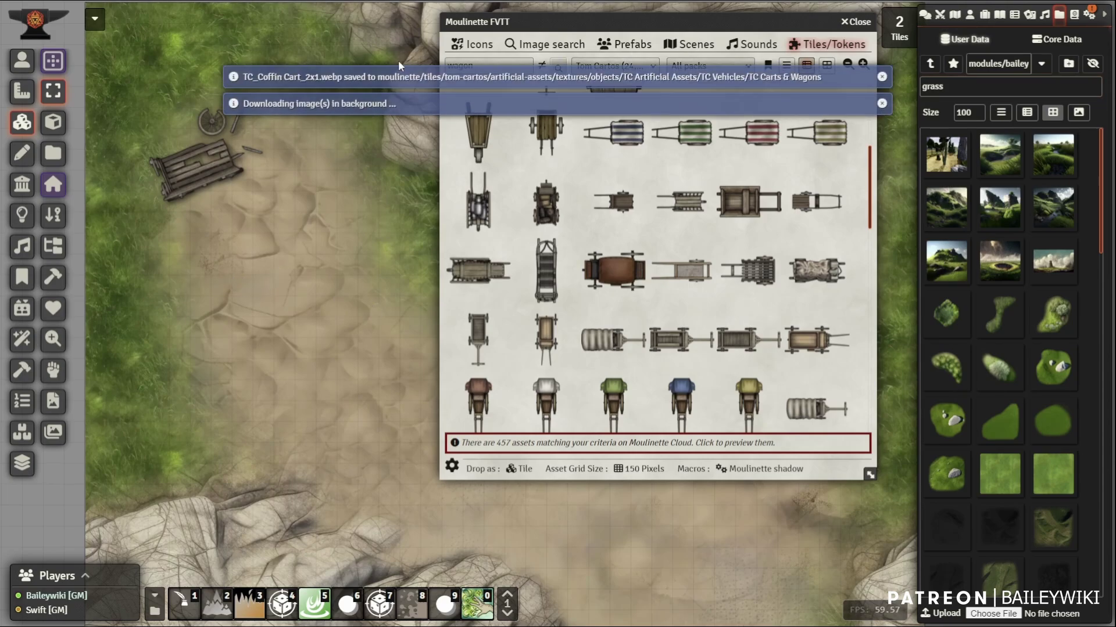
pyautogui.click(344, 74)
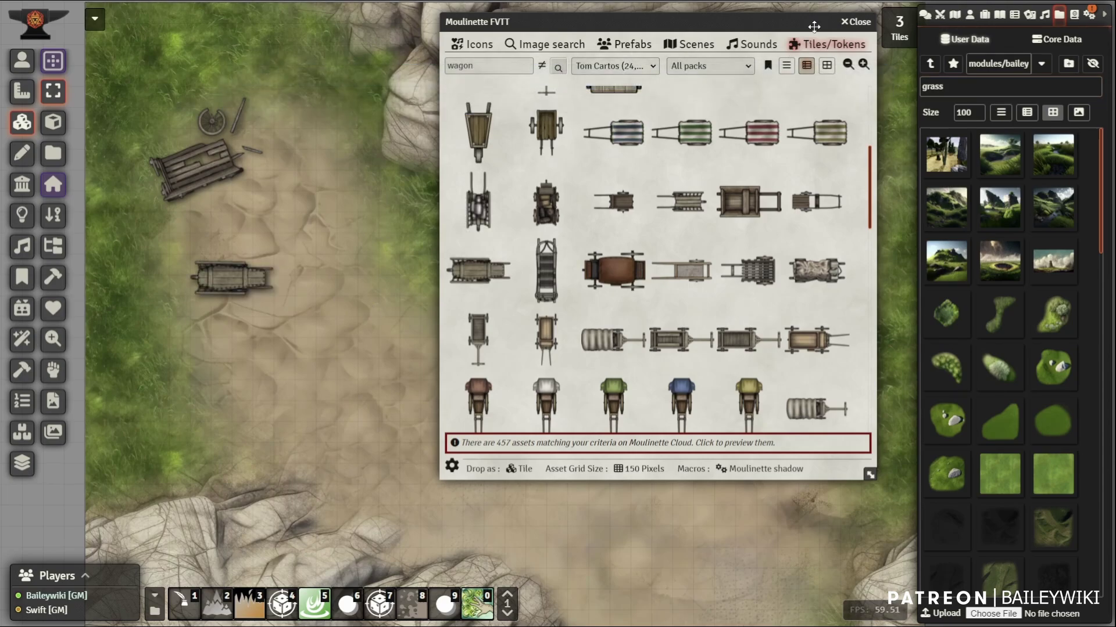
pyautogui.click(857, 22)
# - Scale the damaged wagon tile down slightly with Quick Scale
pyautogui.click(254, 282)
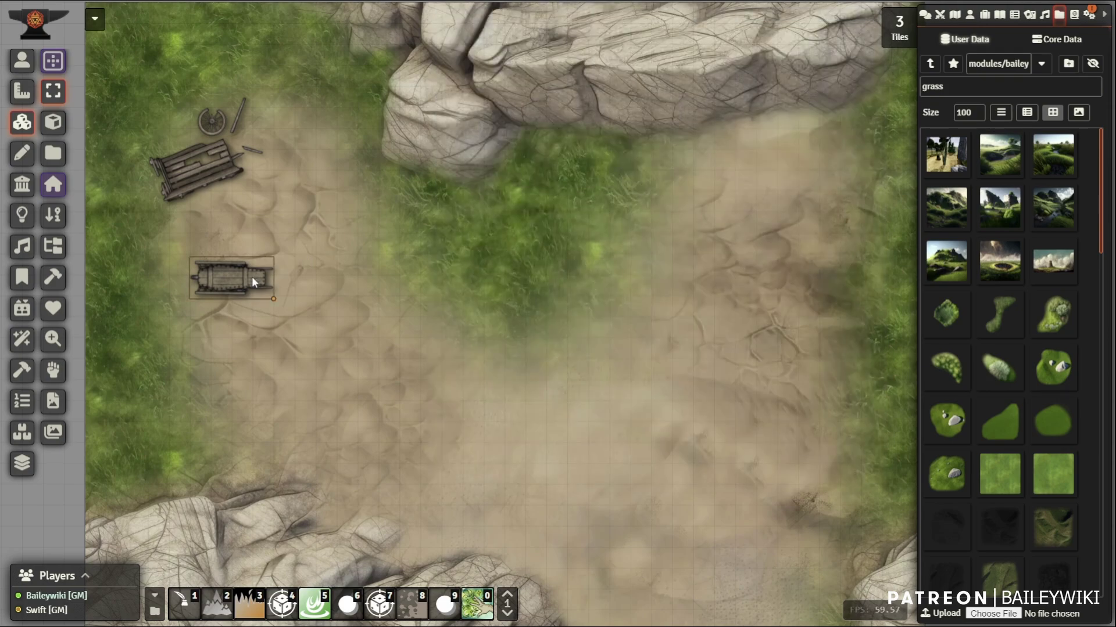
pyautogui.click(220, 154)
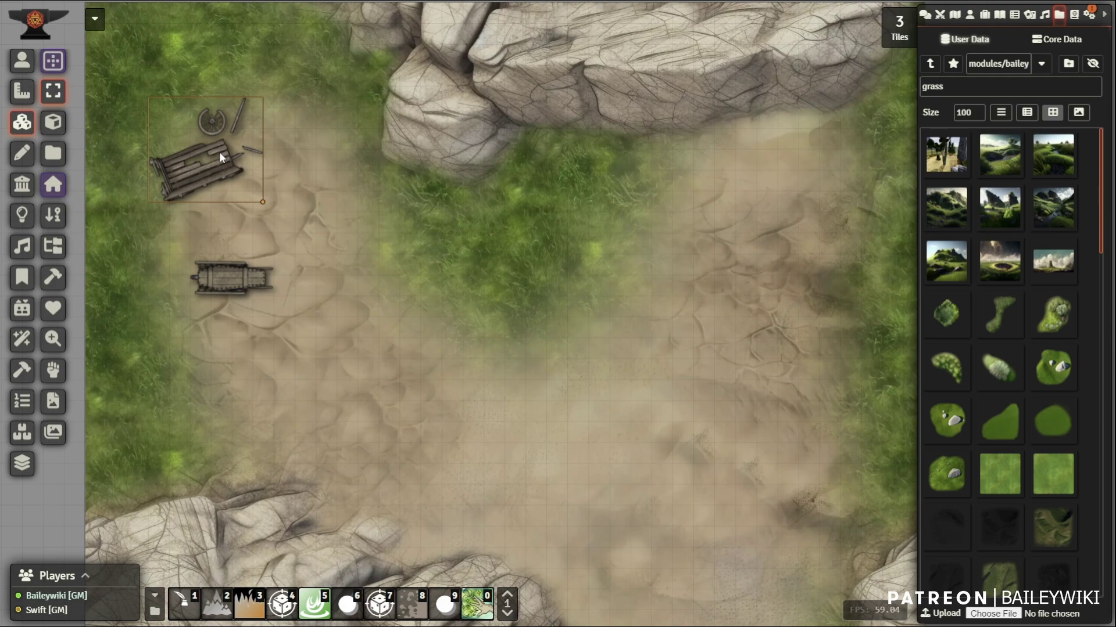
pyautogui.press('[')
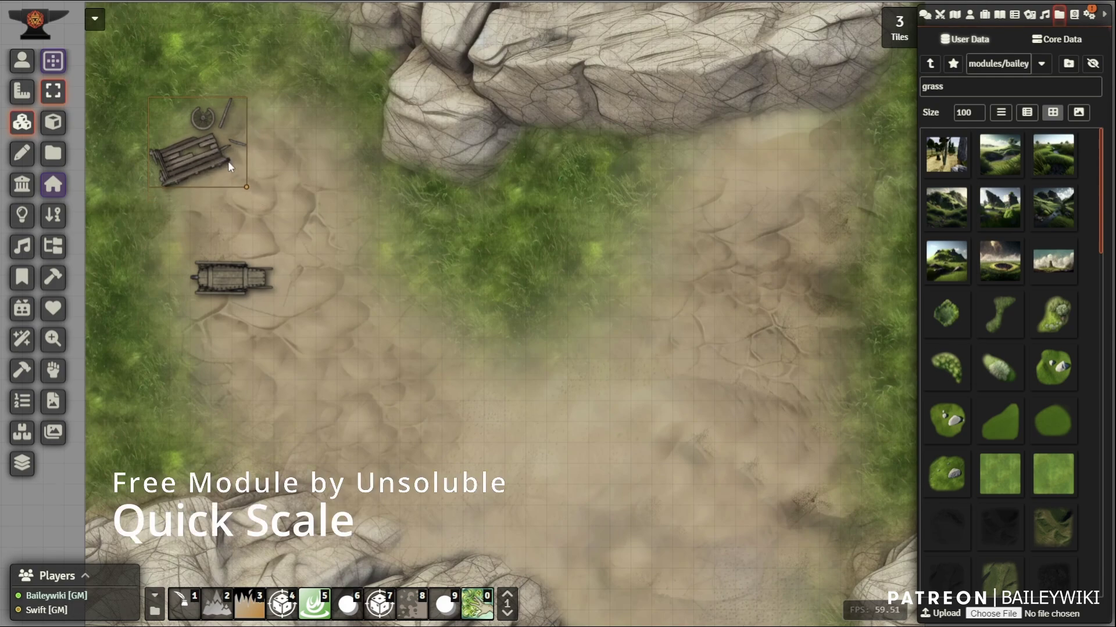
pyautogui.press(']')
pyautogui.press('[')
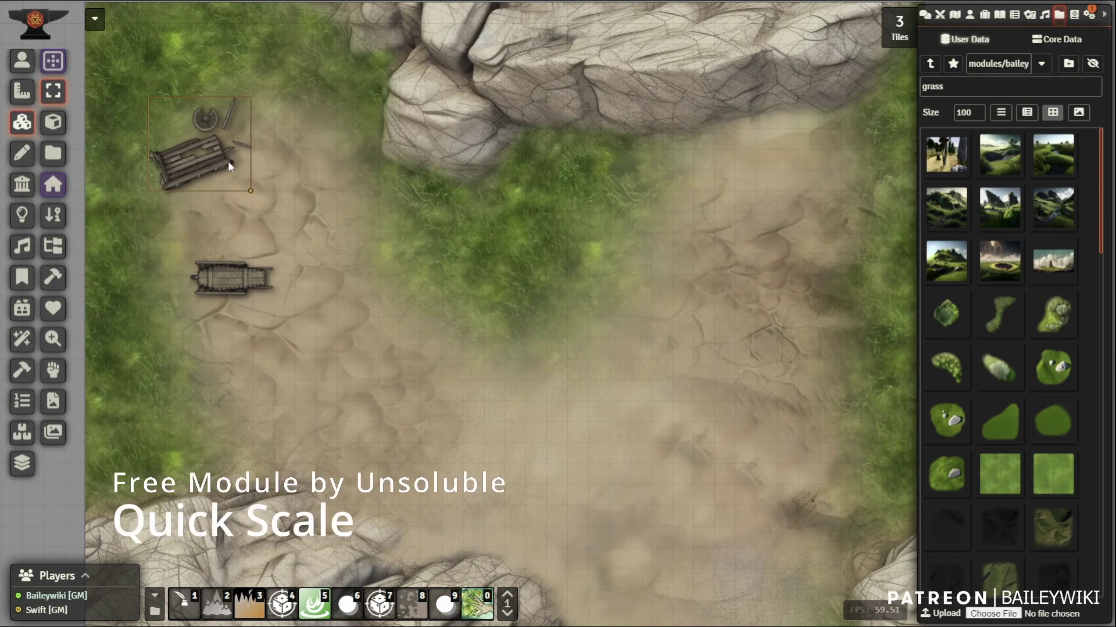
# - Enlarge the coffin cart tile slightly, move it a little closer to the broken wagon, and rotate it slightly clockwise
pyautogui.click(205, 281)
pyautogui.press(']')
pyautogui.moveTo(231, 281); pyautogui.dragTo(221, 252)
pyautogui.scroll(-1, 222, 253)
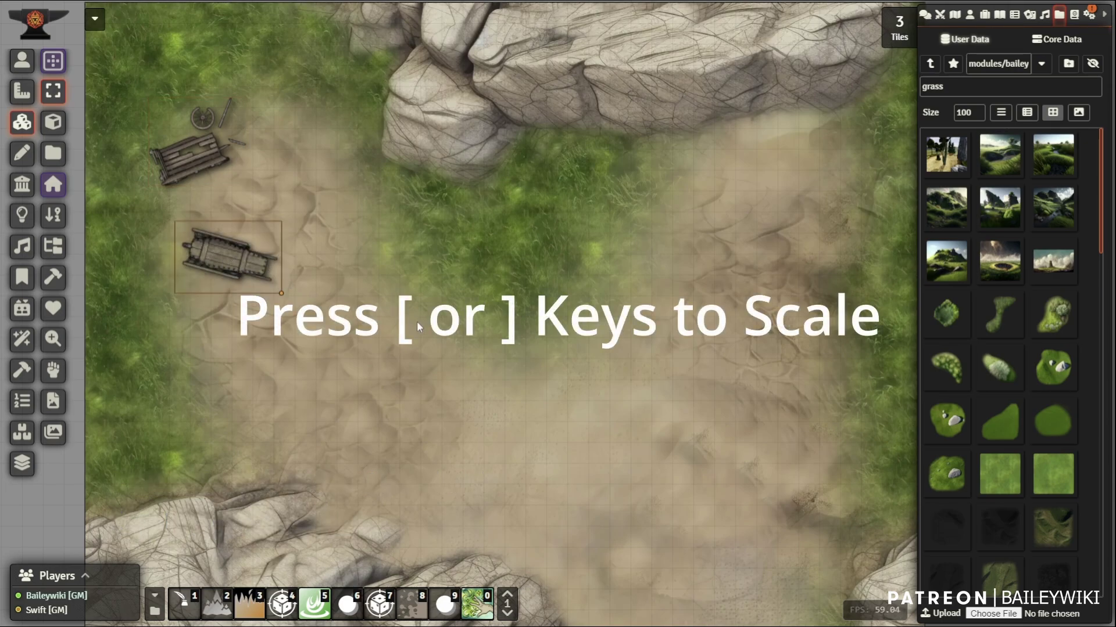
pyautogui.scroll(-2, 417, 322)
pyautogui.moveTo(417, 322); pyautogui.dragTo(382, 236)
pyautogui.scroll(-1, 380, 234)
pyautogui.scroll(2, 240, 97)
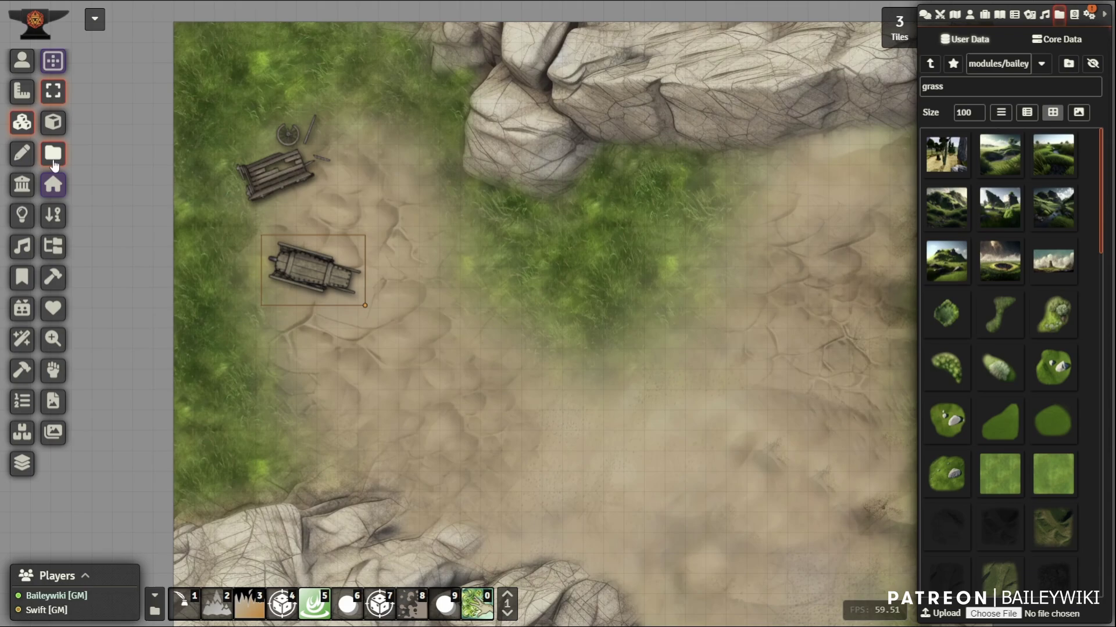
# - Filter the Moulinette tiles and tokens to the creator Baileywiki and search for "barrels"
pyautogui.click(22, 370)
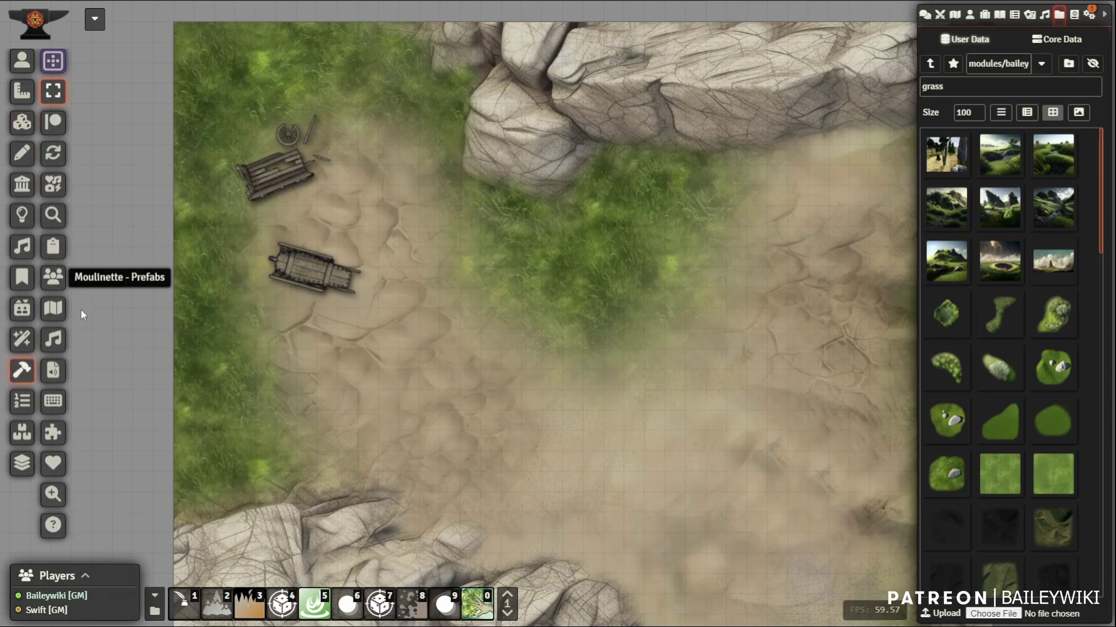
pyautogui.click(52, 437)
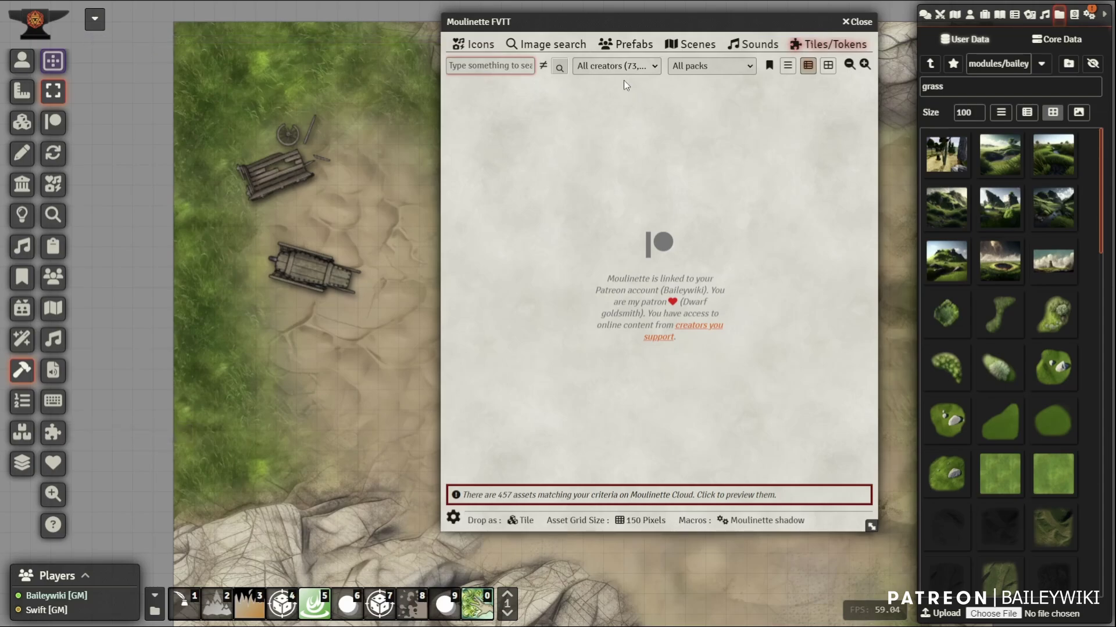
pyautogui.click(605, 66)
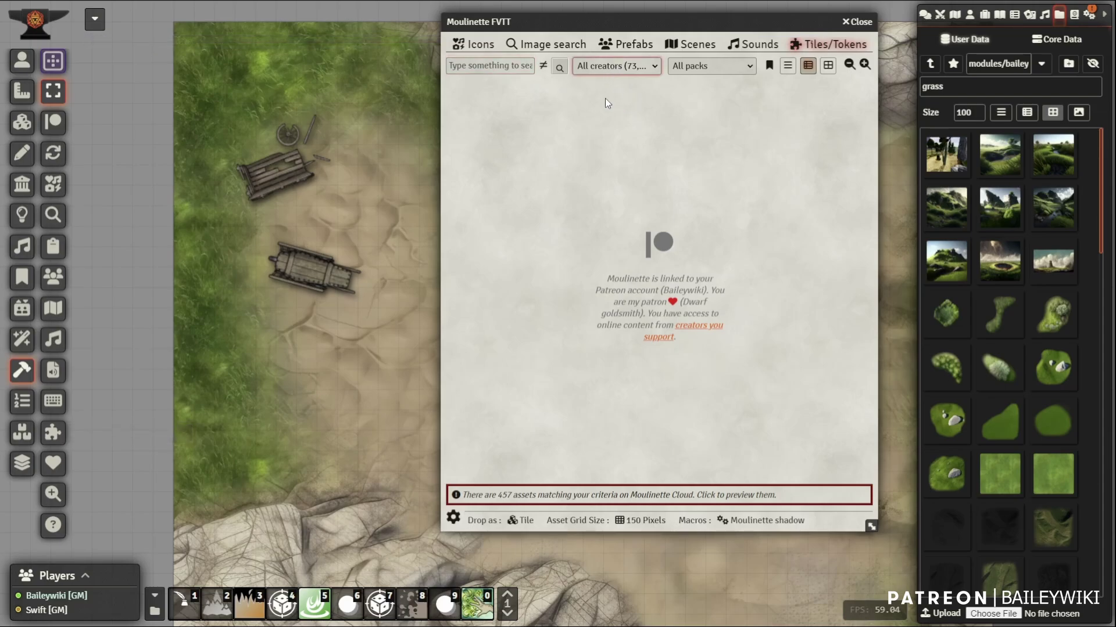
pyautogui.press('b')
pyautogui.click(503, 64)
pyautogui.write('b')
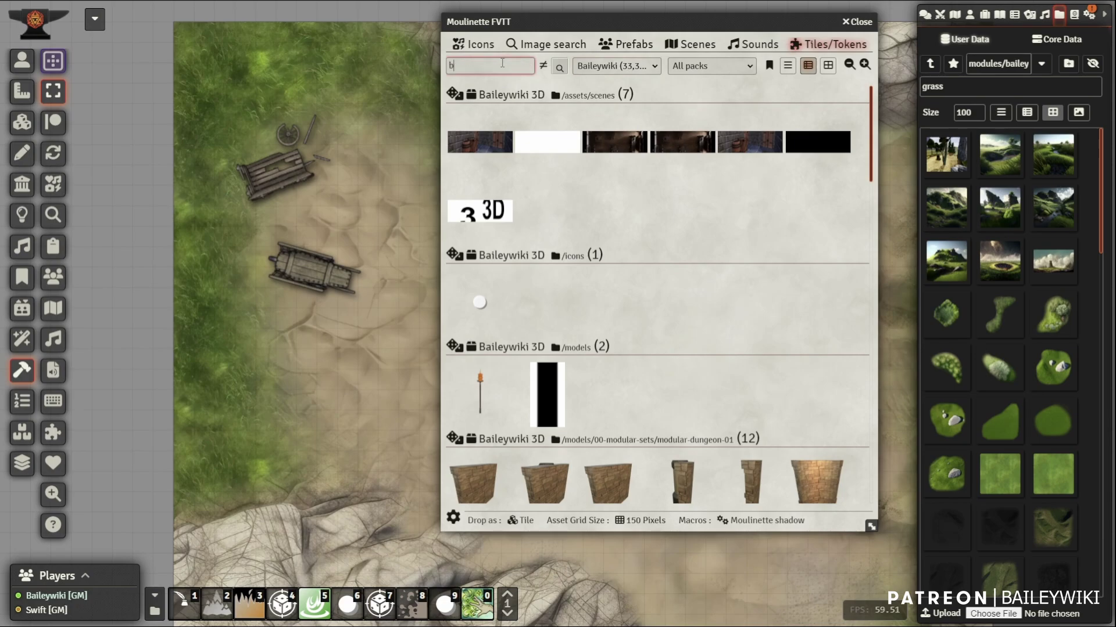
pyautogui.write('arrels')
# - Place the docks-barrels-crates-03 tile from Baileywiki City Districts against the right side of the broken wagon
pyautogui.scroll(-5, 600, 239)
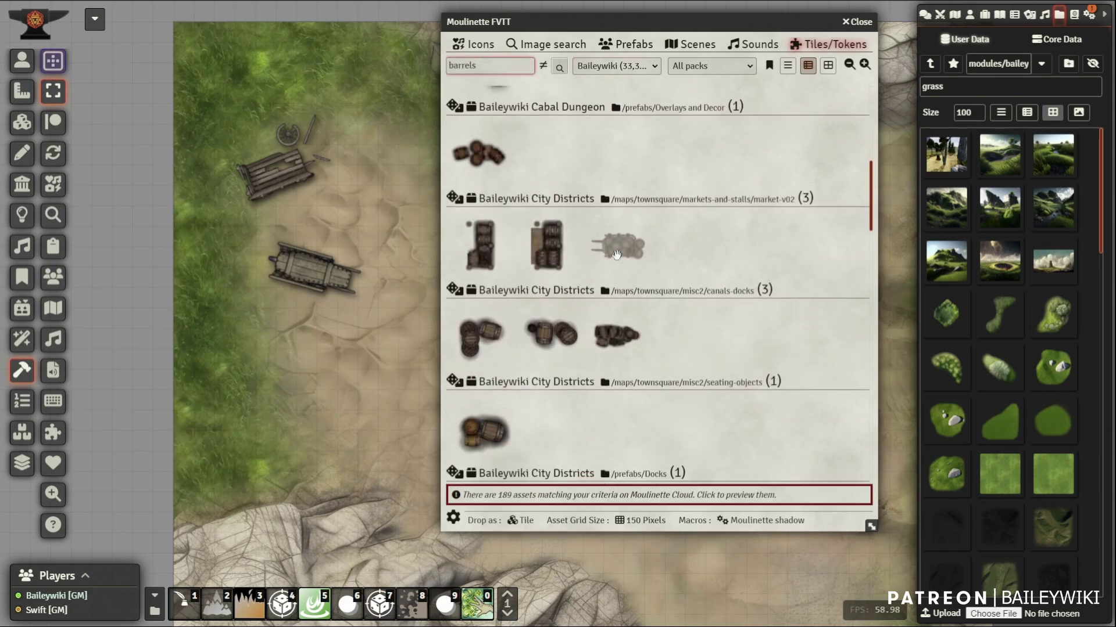
pyautogui.moveTo(632, 343); pyautogui.dragTo(398, 375)
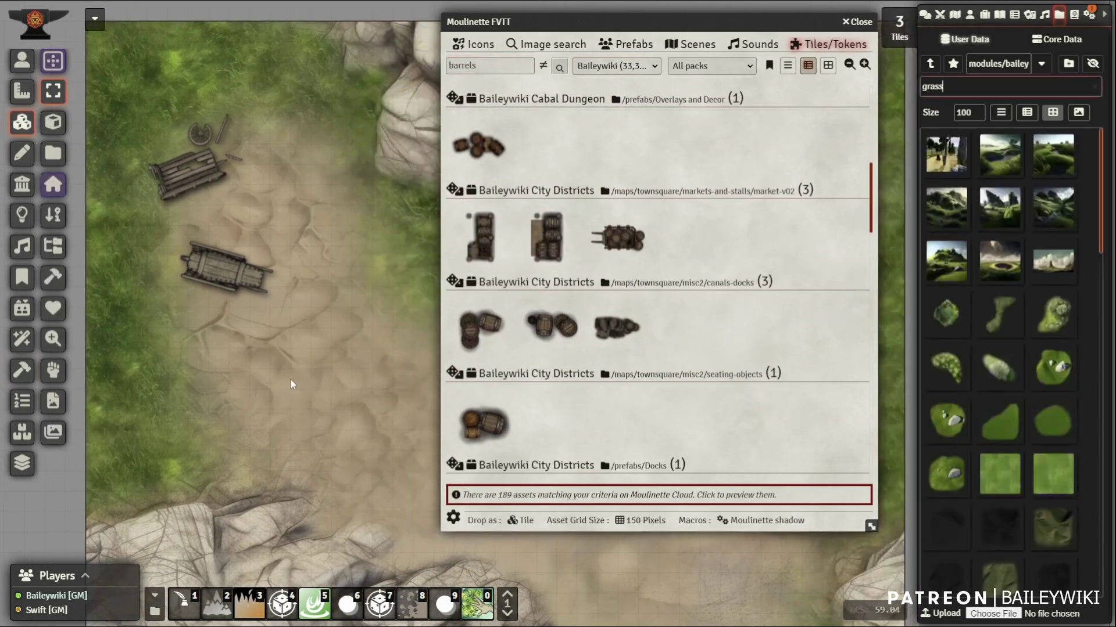
pyautogui.scroll(-2, 299, 395)
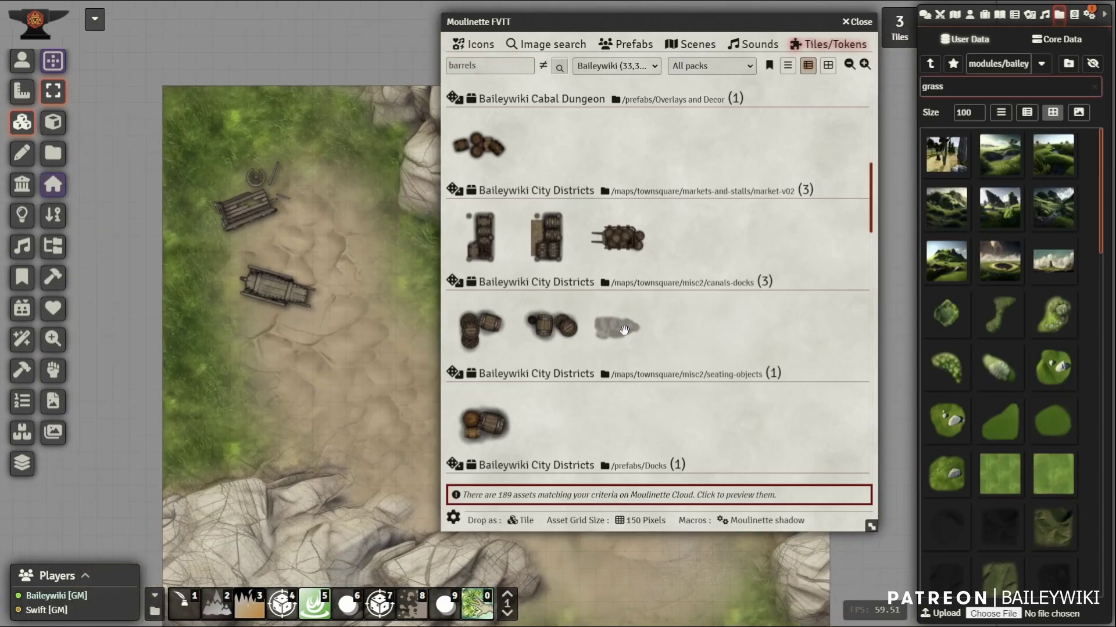
pyautogui.moveTo(616, 331); pyautogui.dragTo(601, 330)
pyautogui.moveTo(337, 243); pyautogui.dragTo(334, 235)
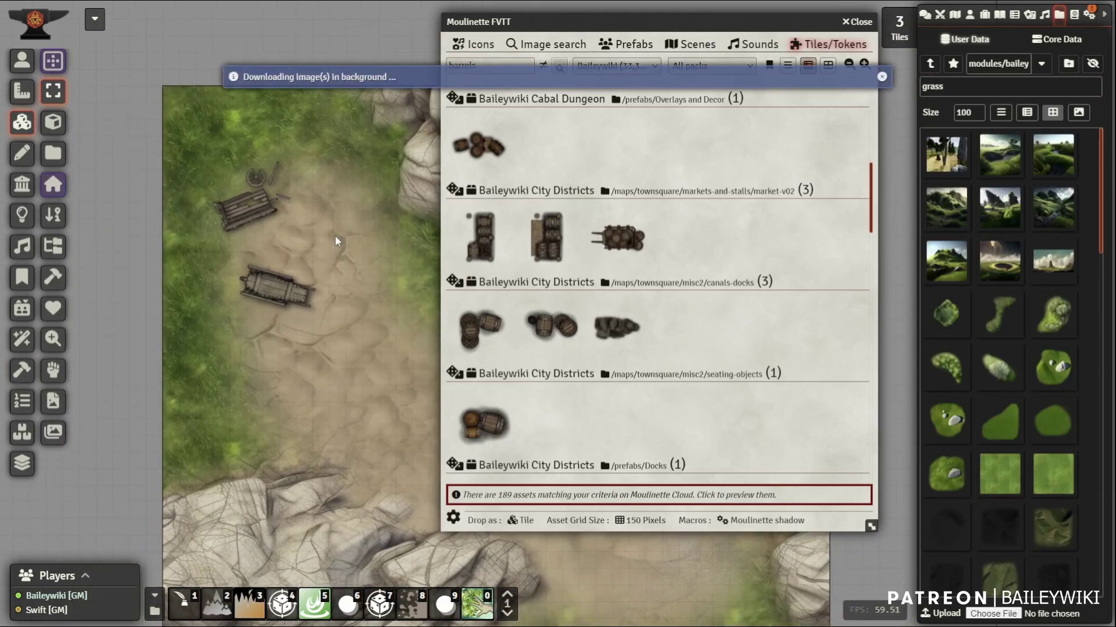
pyautogui.moveTo(349, 233); pyautogui.dragTo(299, 212)
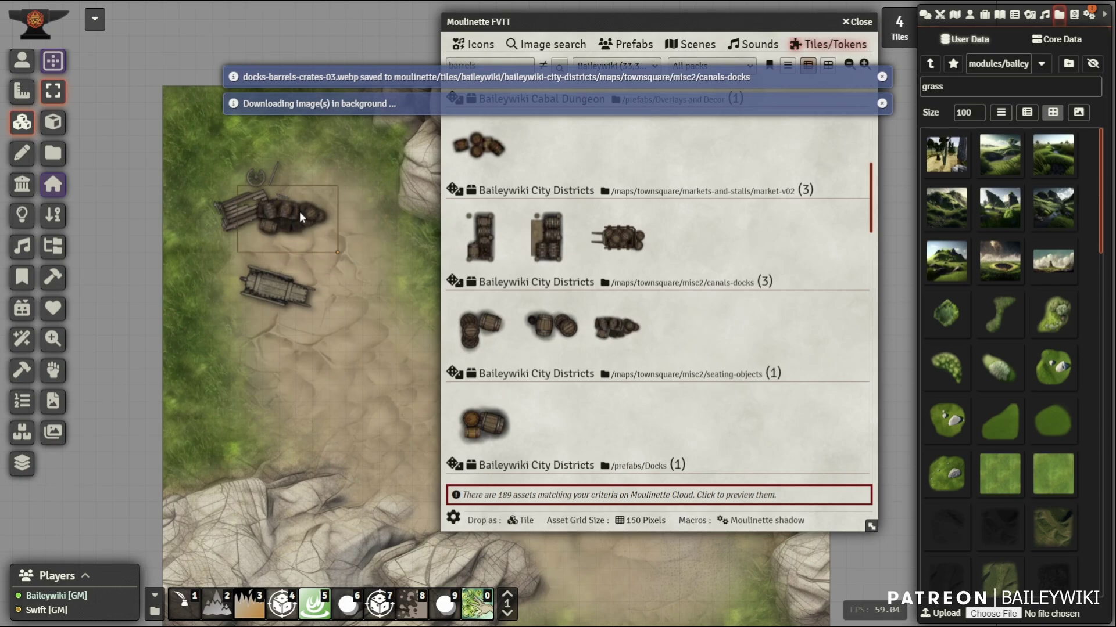
# - Place the barrels01 tile from the seating-objects folder at the lower-left end of the broken wagon
pyautogui.scroll(-5, 537, 285)
pyautogui.scroll(-5, 511, 377)
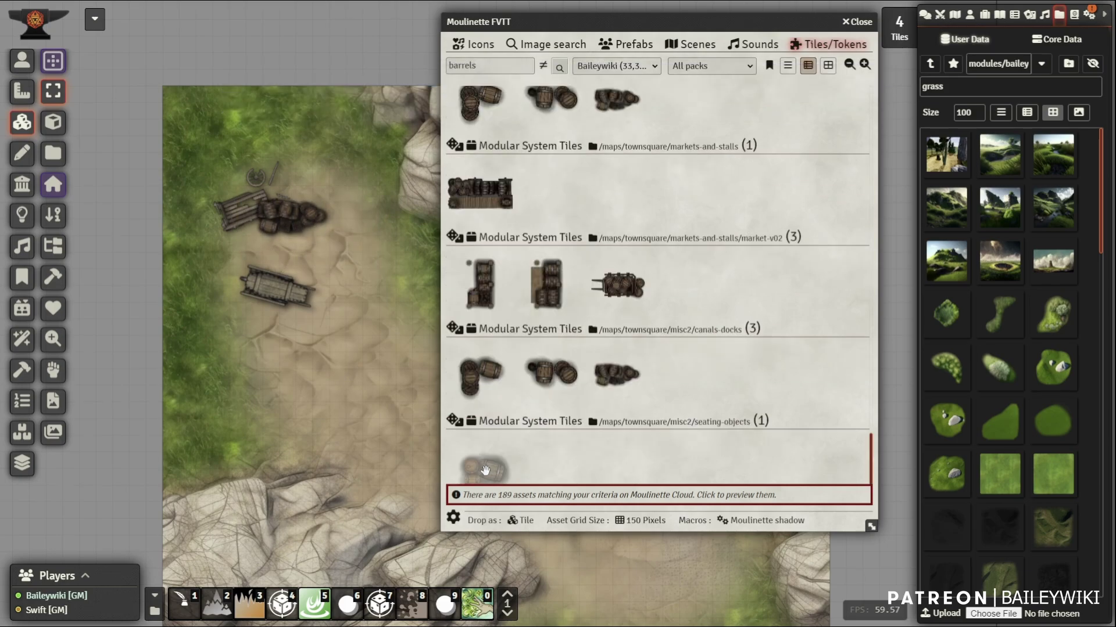
pyautogui.moveTo(220, 318); pyautogui.dragTo(212, 239)
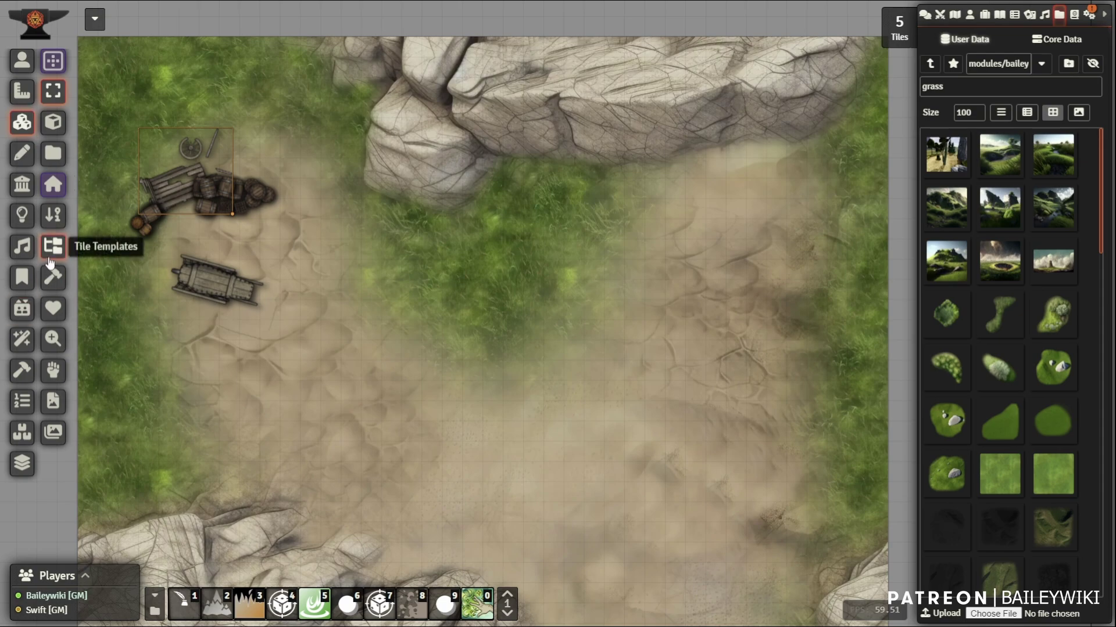
# - Use Tile Sort to restack docks-barrels-crates-03 next to the damaged wagon, and try moving the terrain tile to the end of the list
pyautogui.click(56, 218)
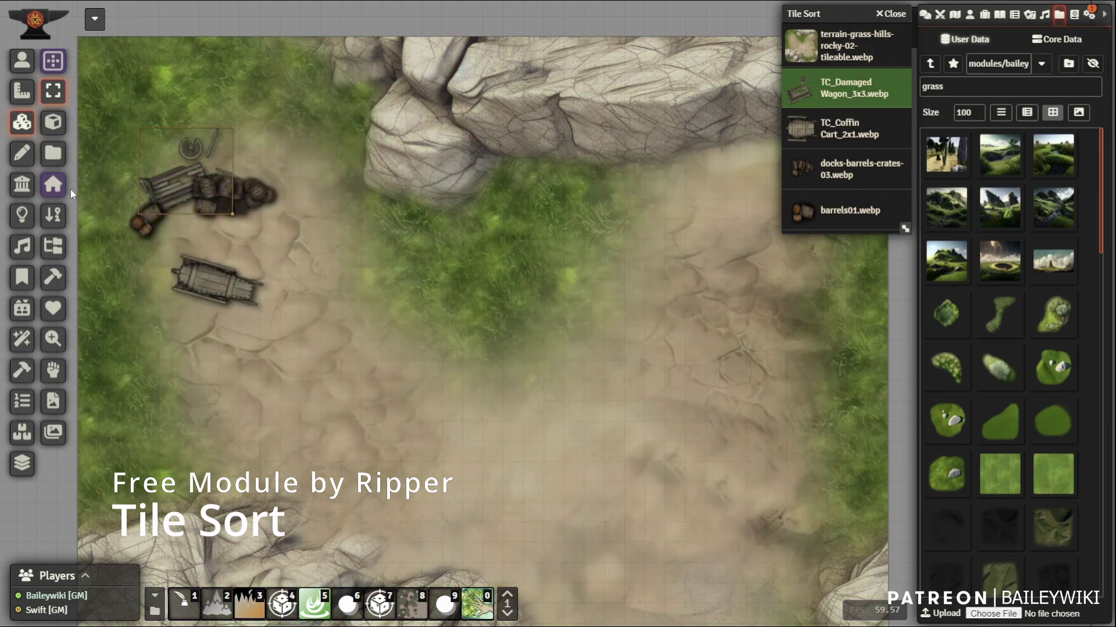
pyautogui.click(56, 192)
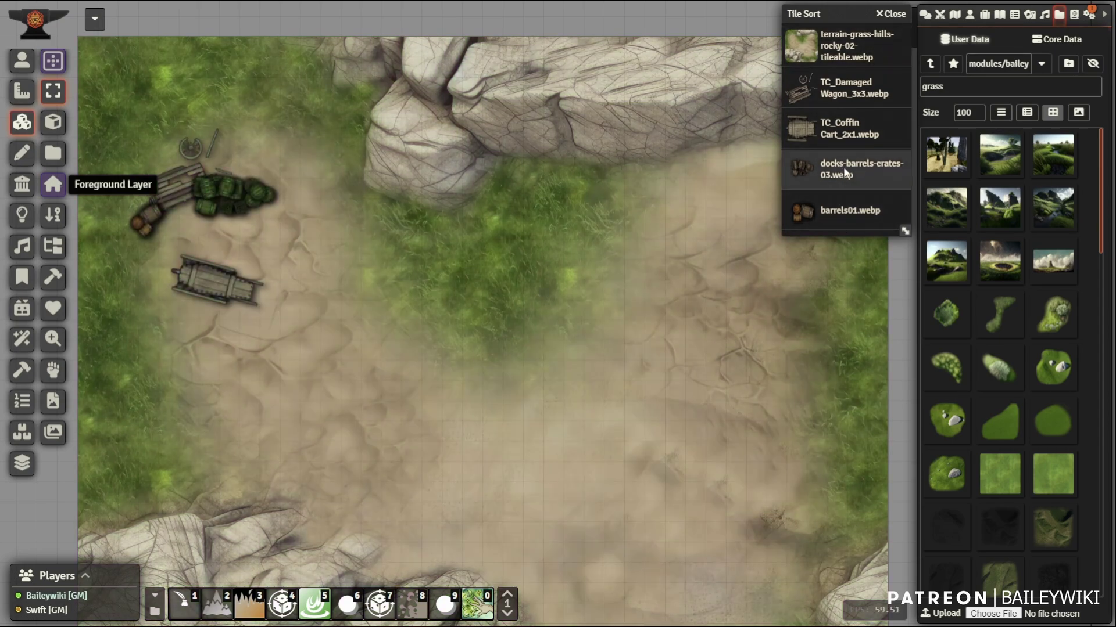
pyautogui.click(843, 172)
pyautogui.moveTo(847, 176); pyautogui.dragTo(840, 90)
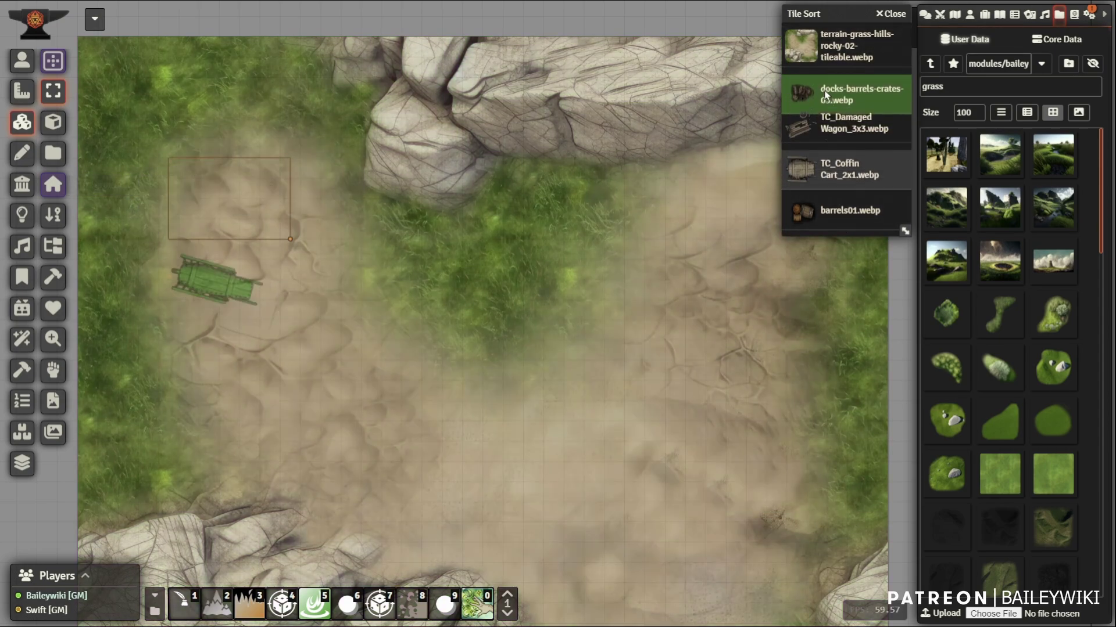
pyautogui.moveTo(838, 135); pyautogui.dragTo(848, 89)
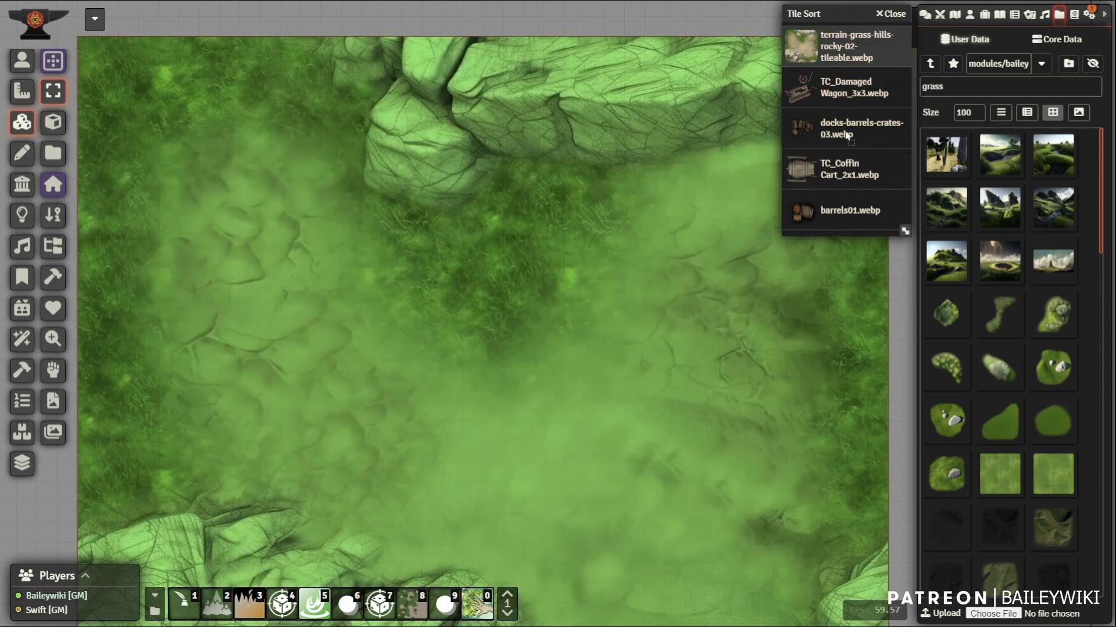
pyautogui.moveTo(837, 47); pyautogui.dragTo(848, 216)
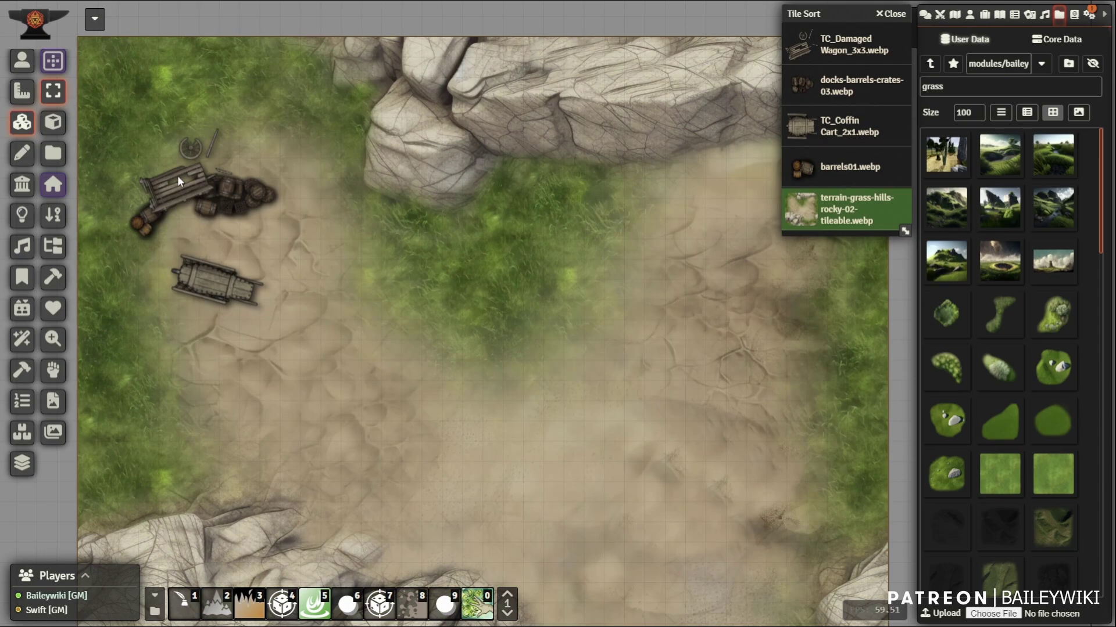
# - Open the Actor compendium BW Prefabs 00 - NEW Content, collapse its Orcish Prefabs folder, and move its window off the map
pyautogui.scroll(-5, 176, 175)
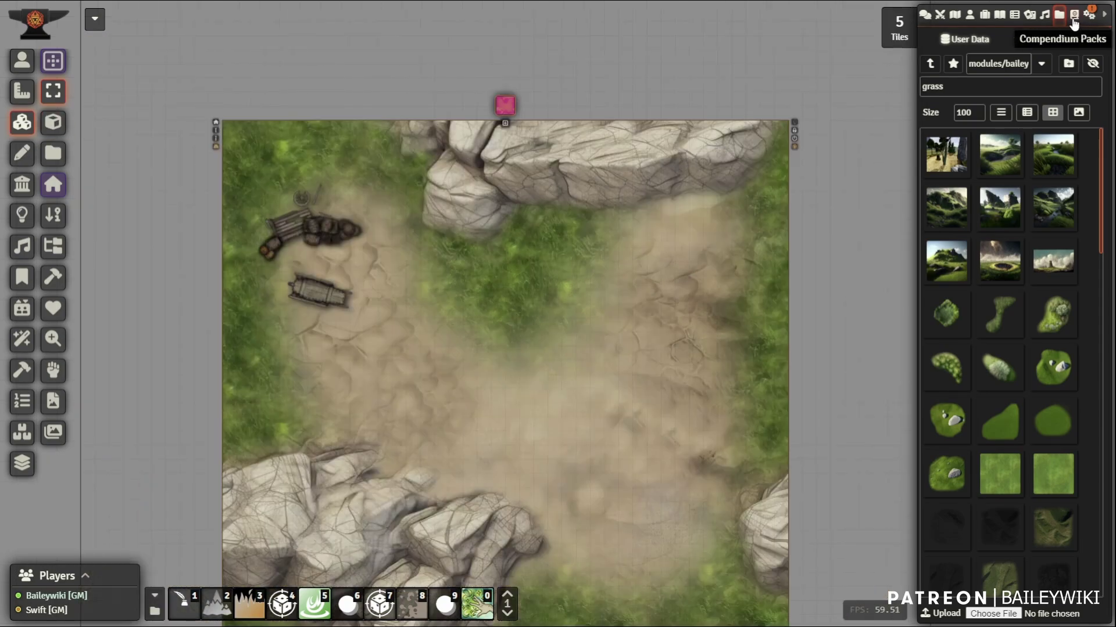
pyautogui.click(1072, 18)
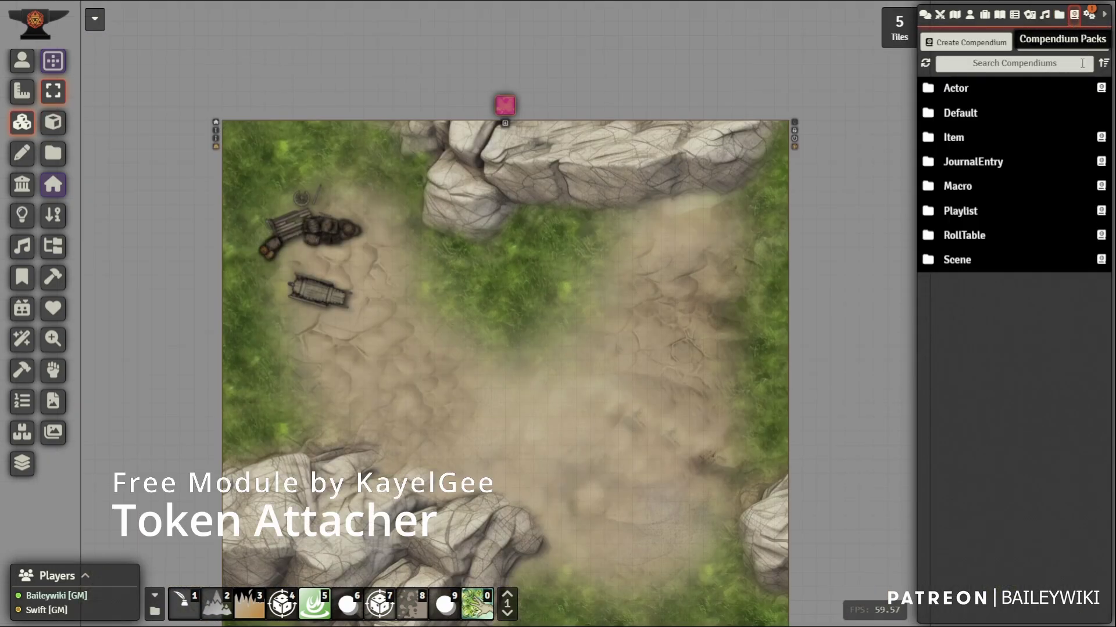
pyautogui.click(955, 93)
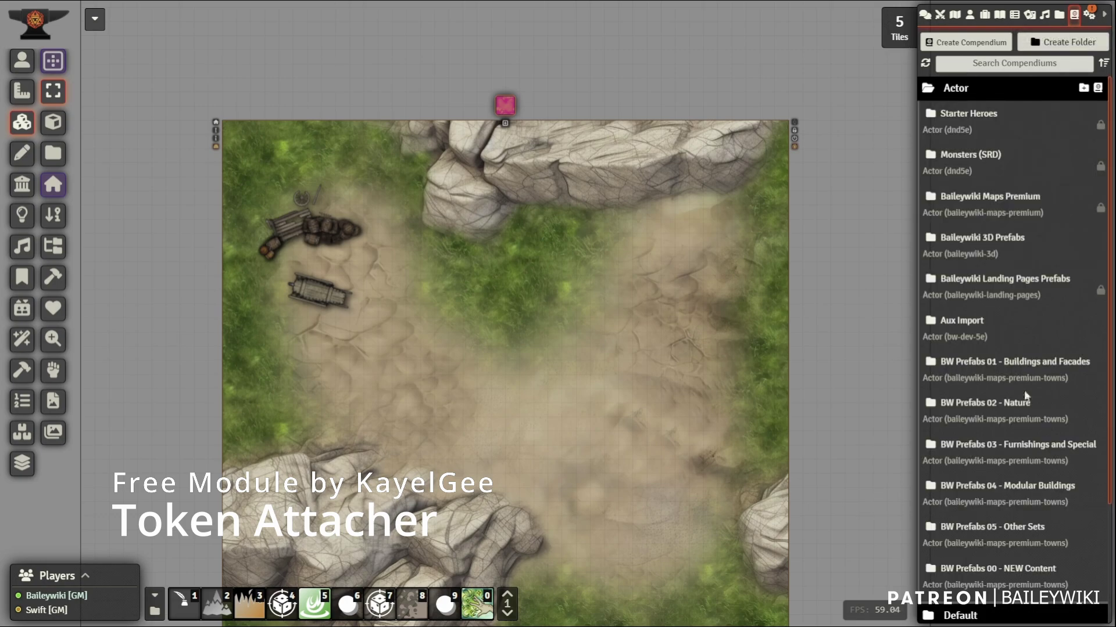
pyautogui.click(998, 569)
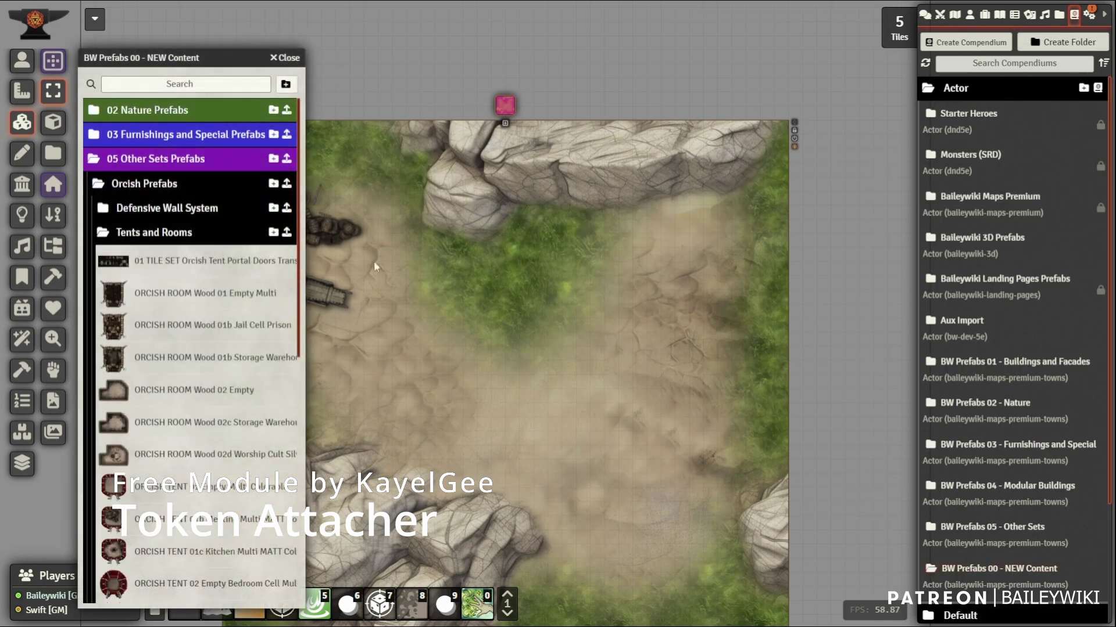
pyautogui.click(126, 160)
pyautogui.click(169, 168)
pyautogui.moveTo(240, 61); pyautogui.dragTo(1050, 54)
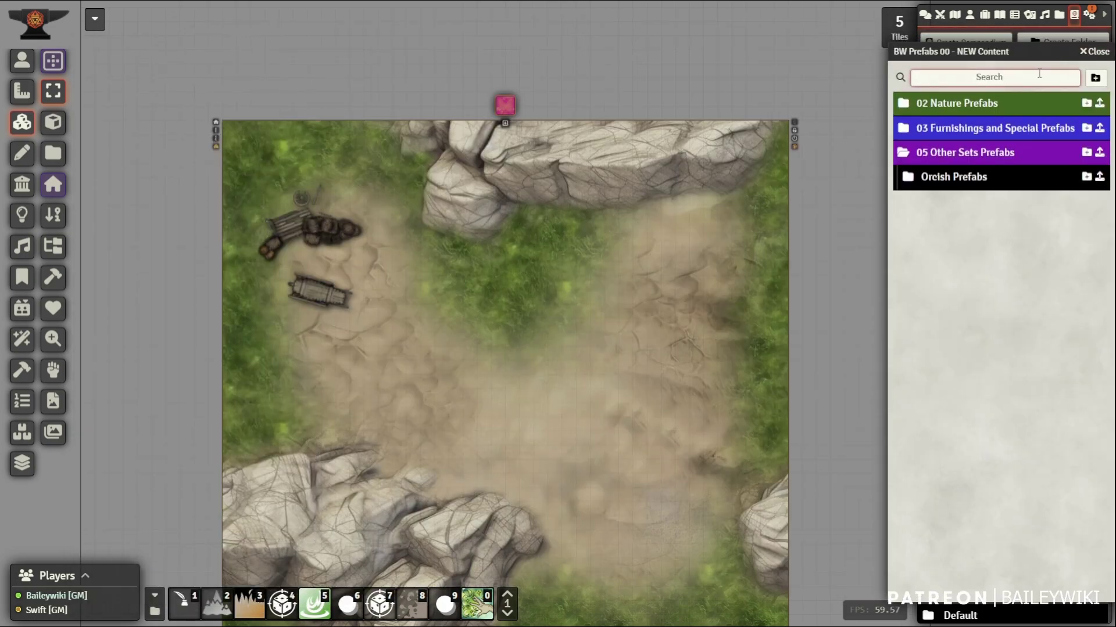
# - Search the compendium for "camp" and place the LIGHTING Orcish Campfire MATT prefab on the dirt to the lower right of the cart
pyautogui.write('camp')
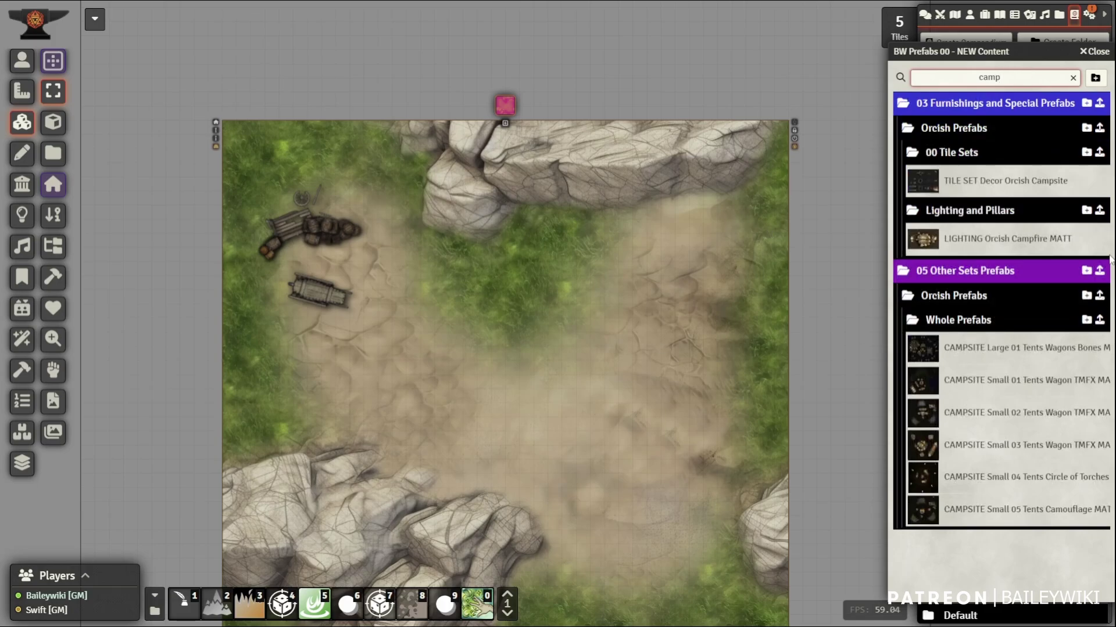
pyautogui.scroll(3, 775, 343)
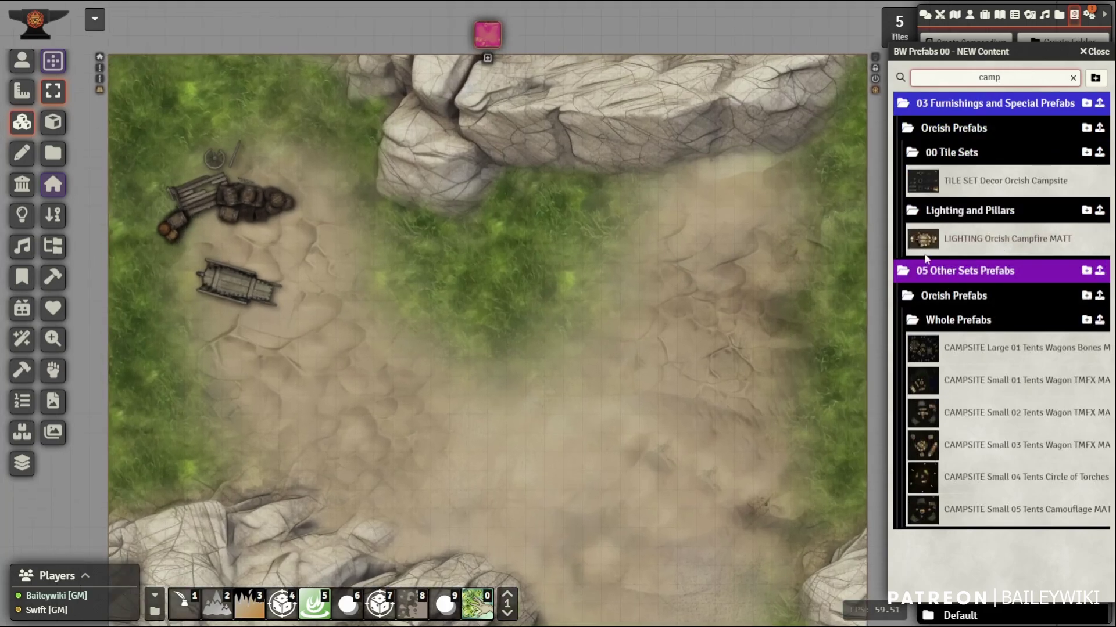
pyautogui.moveTo(994, 243); pyautogui.dragTo(373, 304)
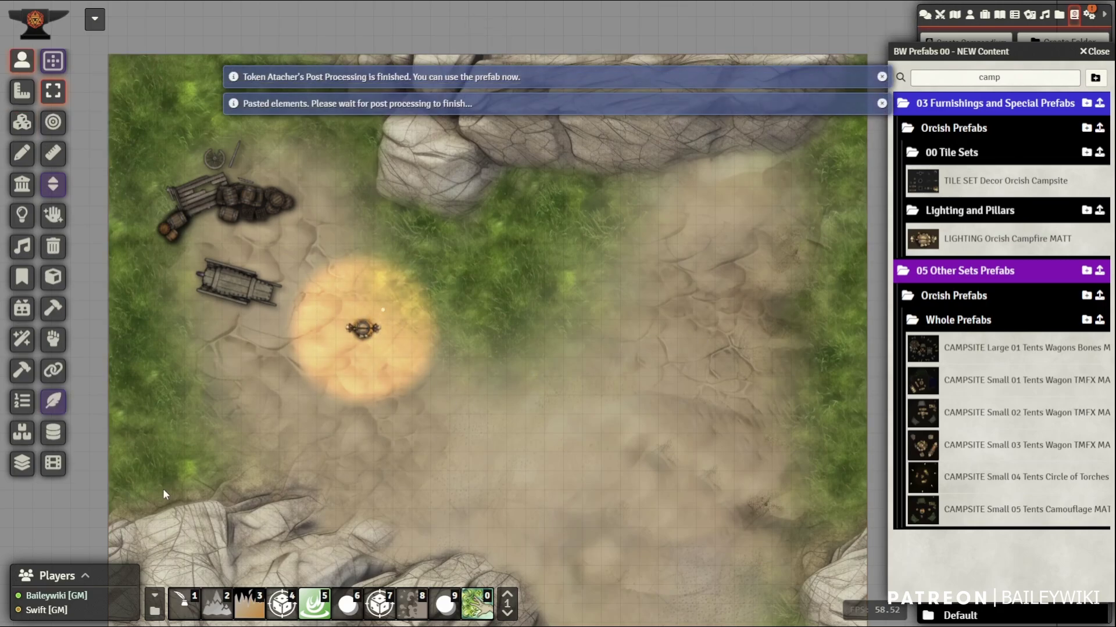
# - Inspect the Orcish campfire's ambient sound area on the sound layer, then return to the token layer
pyautogui.scroll(3, 557, 317)
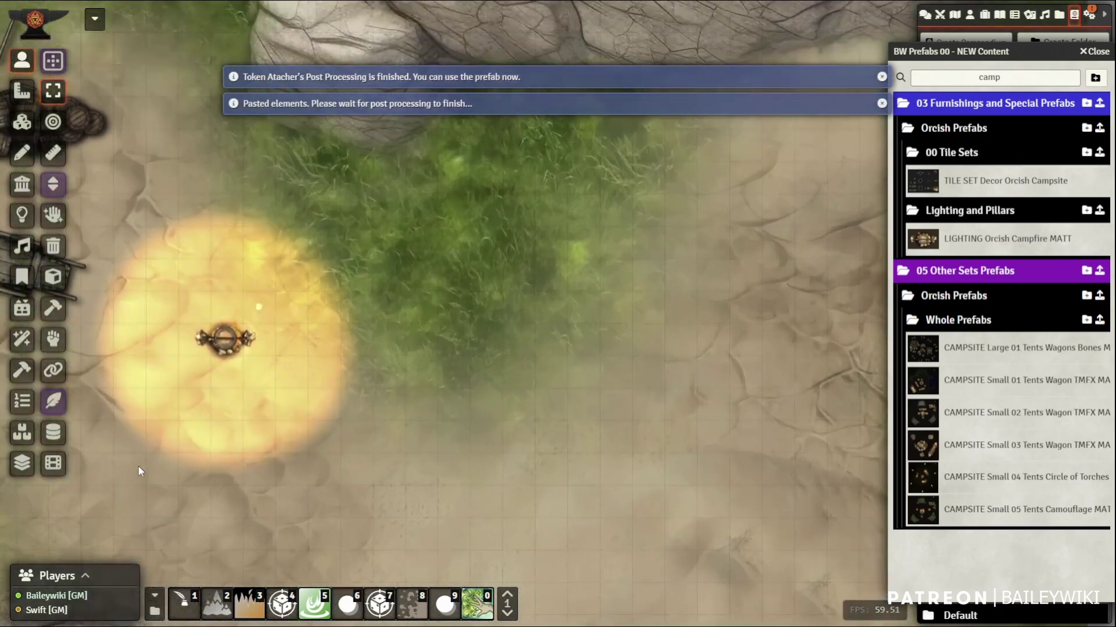
pyautogui.click(22, 216)
pyautogui.click(22, 246)
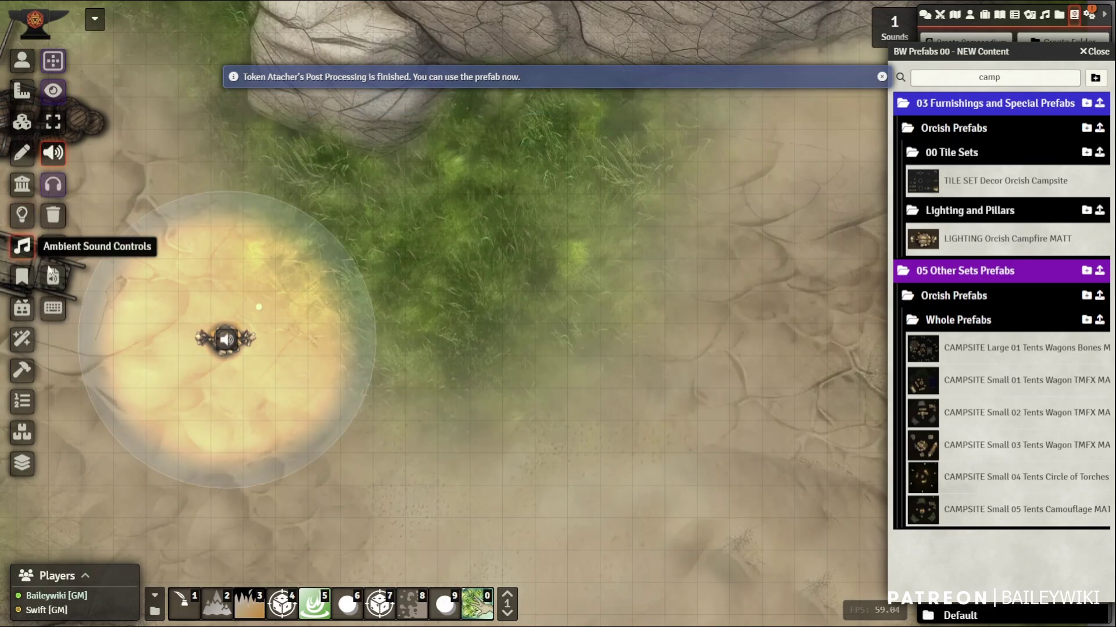
pyautogui.click(22, 60)
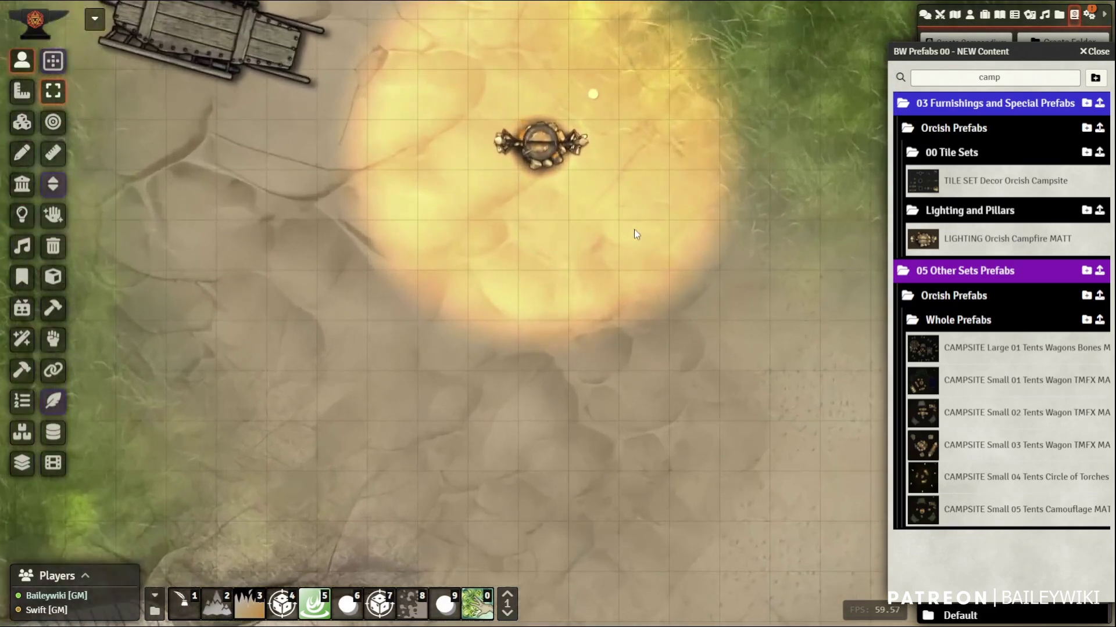
# - Cycle the Orcish campfire through its random cooking variants using its active tile
pyautogui.moveTo(633, 229); pyautogui.dragTo(535, 386)
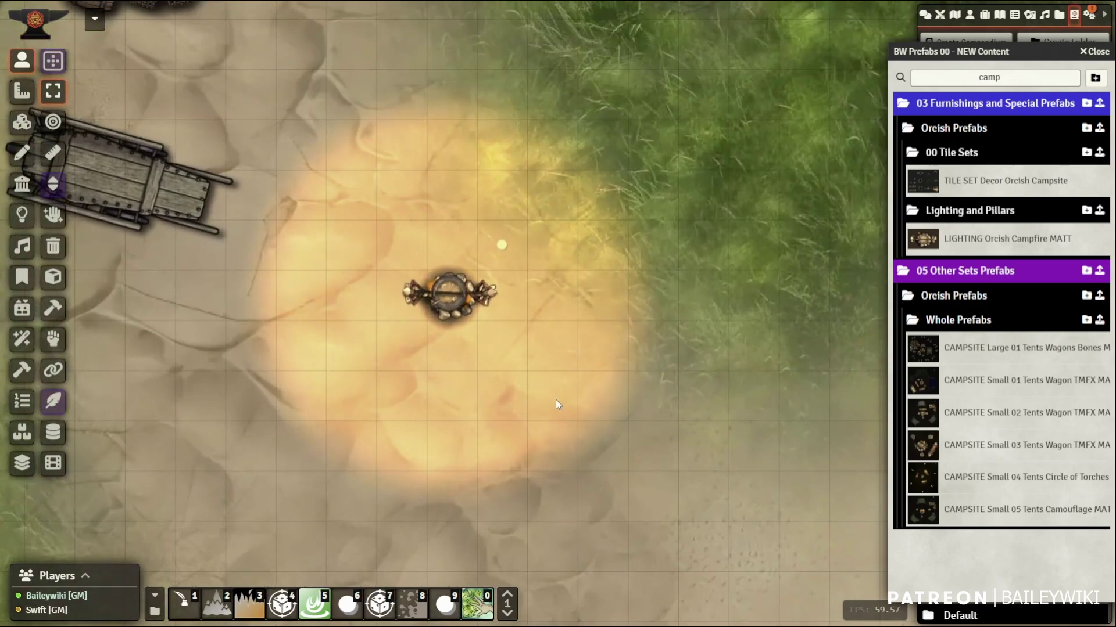
pyautogui.click(452, 305)
pyautogui.click(455, 303)
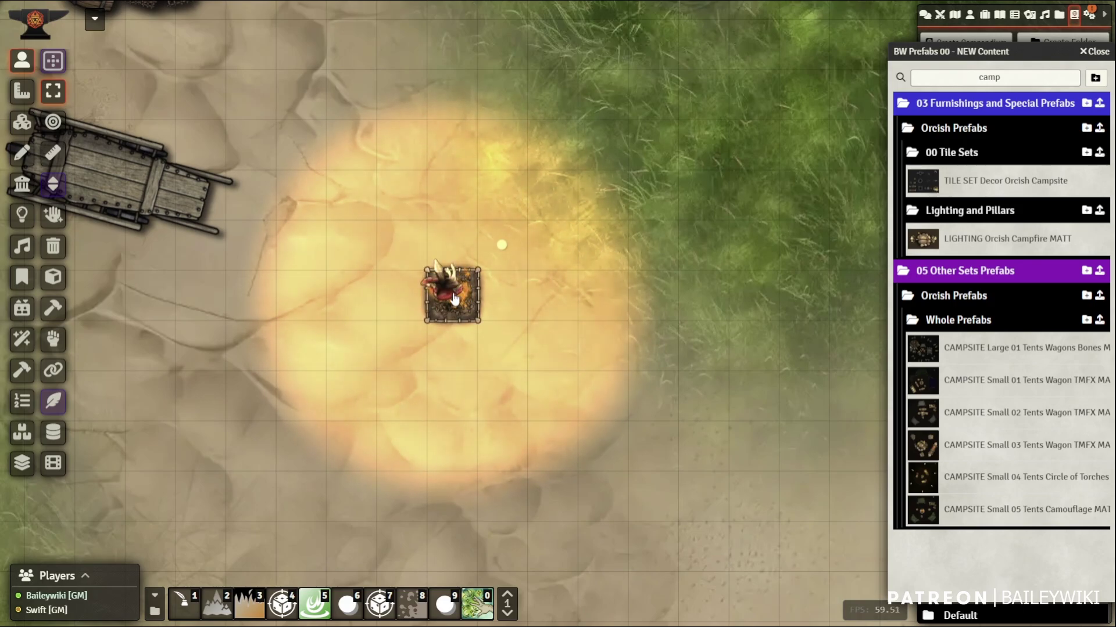
pyautogui.scroll(3, 447, 296)
pyautogui.scroll(1, 430, 294)
pyautogui.click(358, 280)
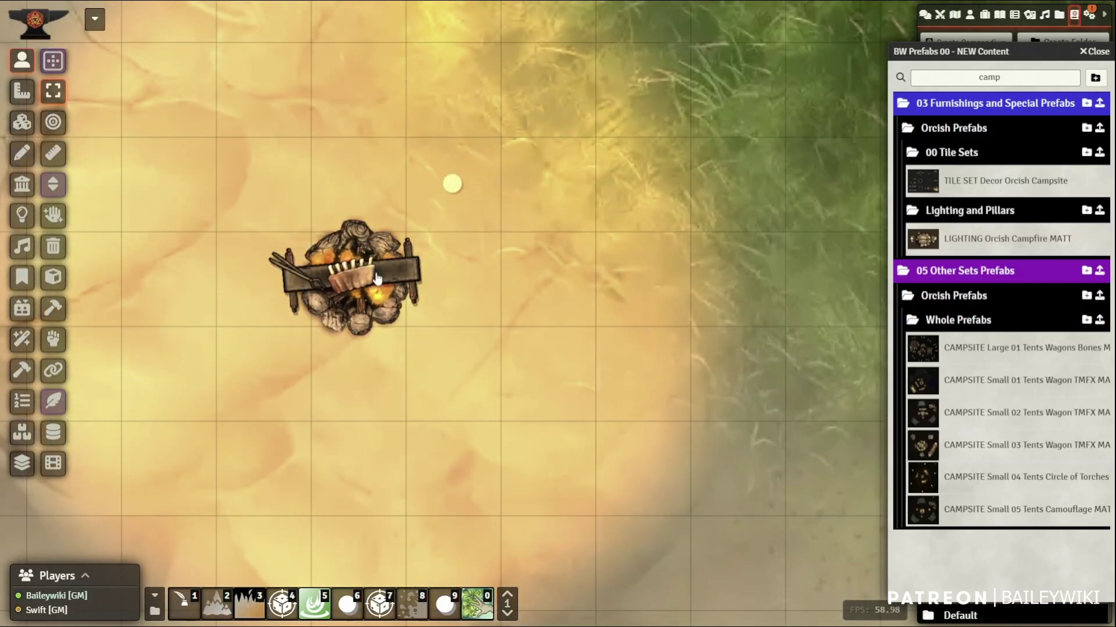
pyautogui.click(378, 277)
pyautogui.click(362, 280)
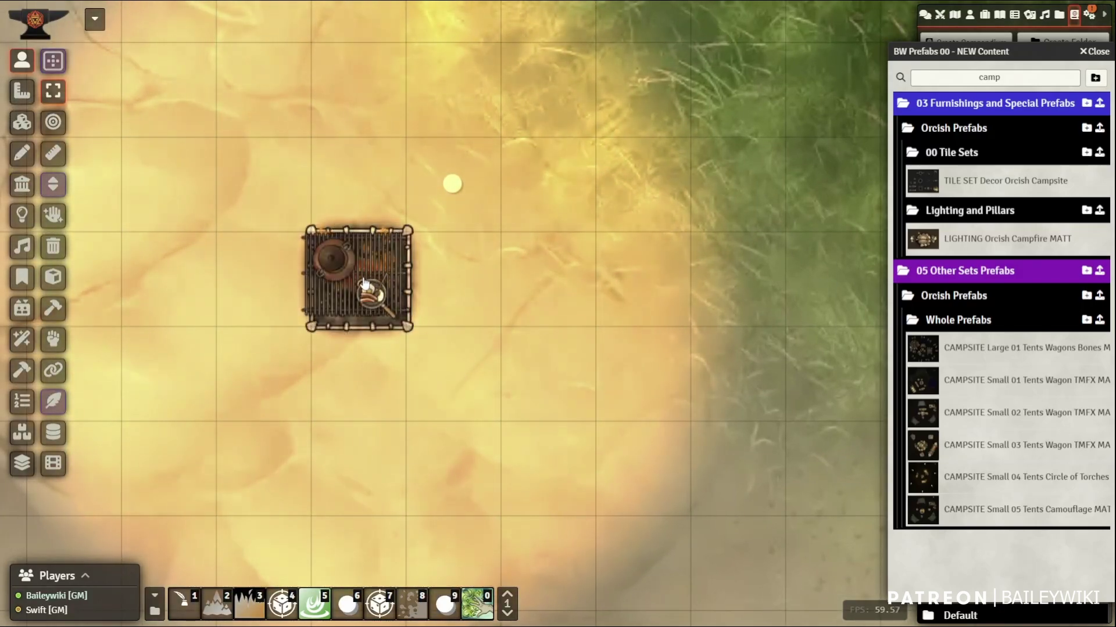
pyautogui.click(361, 281)
pyautogui.click(362, 282)
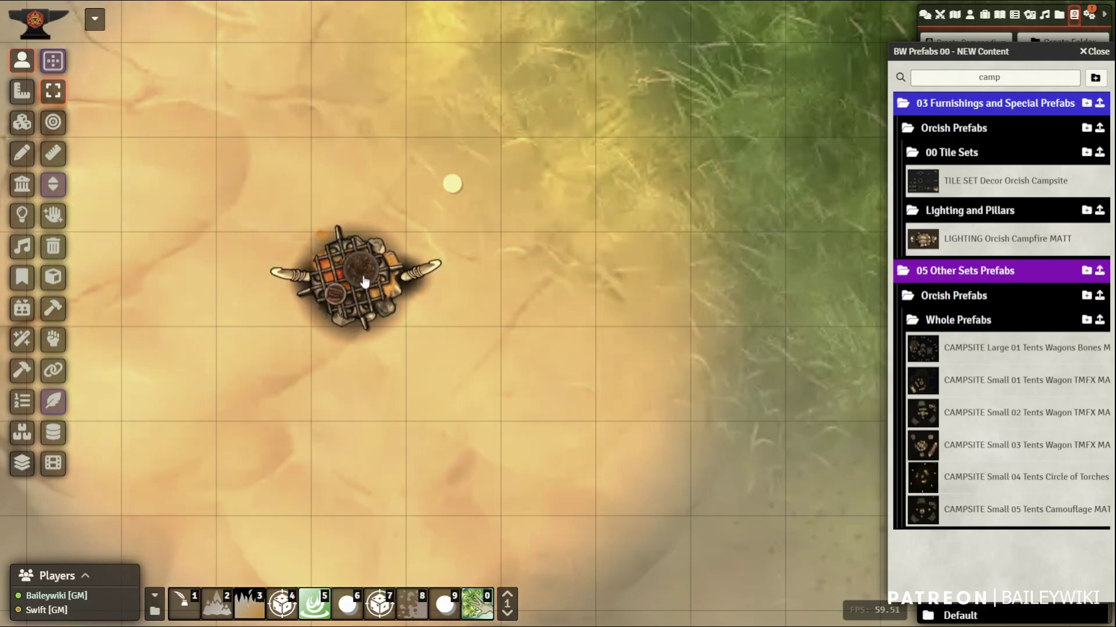
pyautogui.click(365, 281)
# - Extinguish the Orcish campfire and ignite it again through its active tile
pyautogui.click(362, 280)
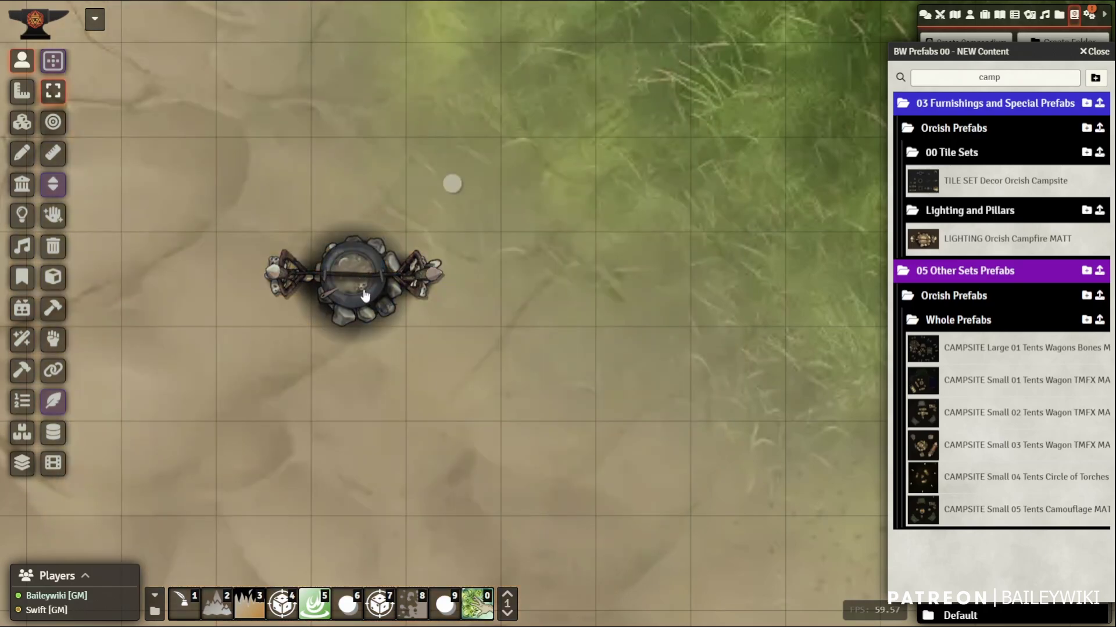
pyautogui.click(364, 296)
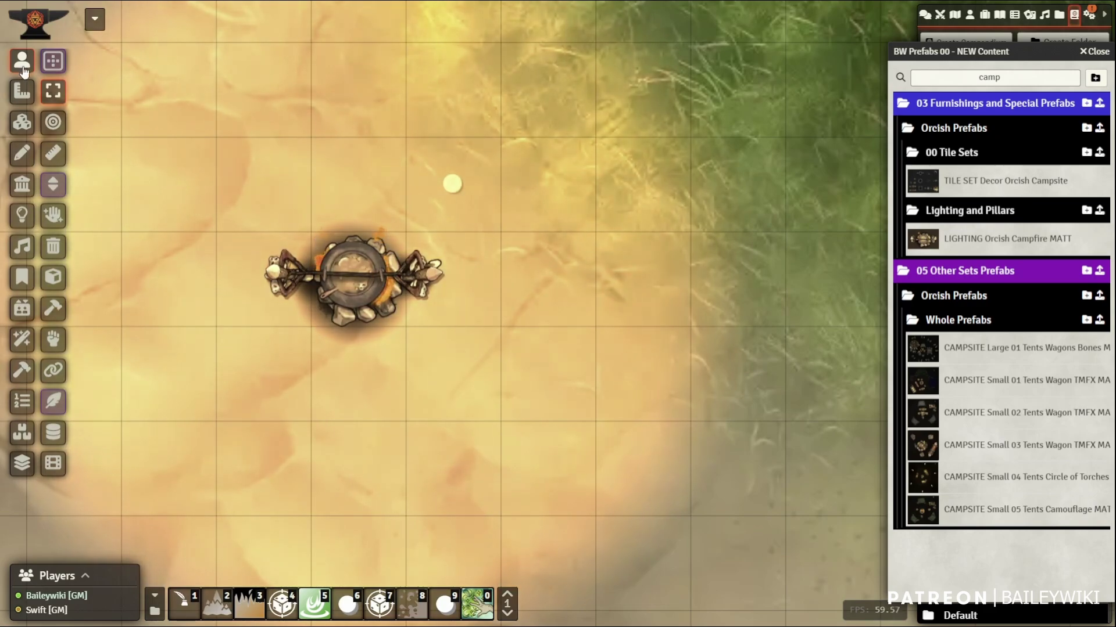
pyautogui.scroll(-8, 149, 108)
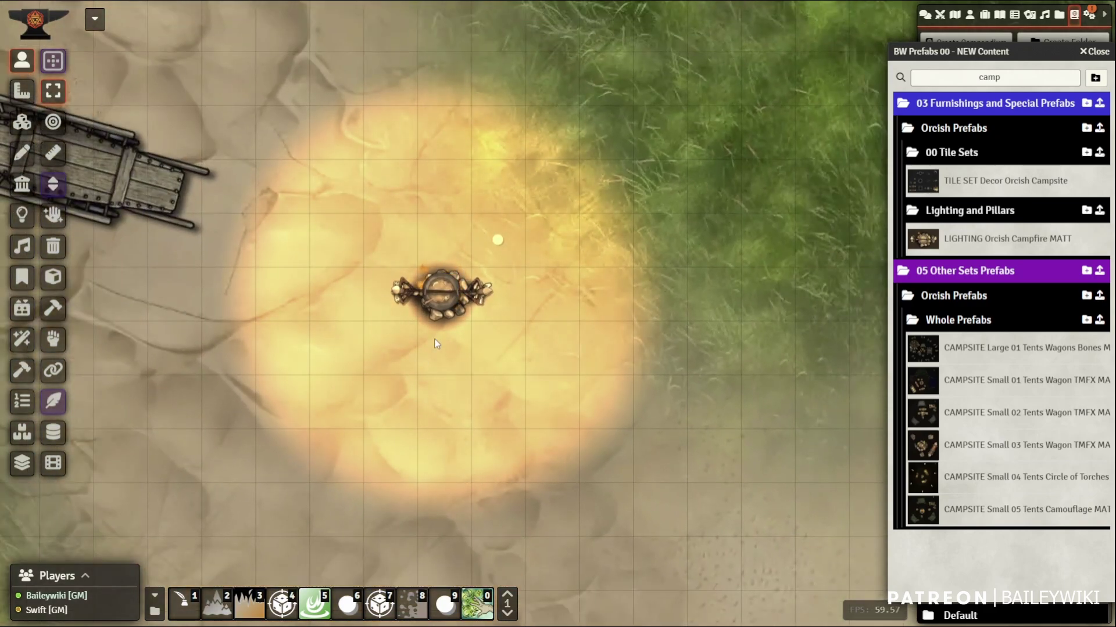
pyautogui.scroll(10, 558, 317)
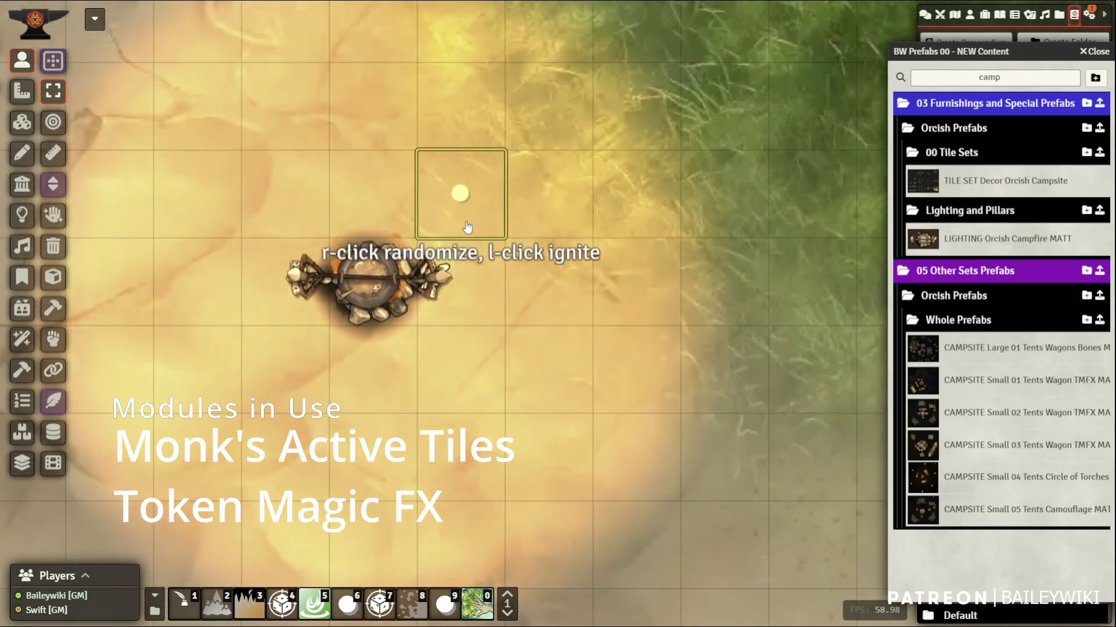
# - Rotate the Orcish campfire slightly counterclockwise and move it just below the intact wagon
pyautogui.scroll(-5, 477, 305)
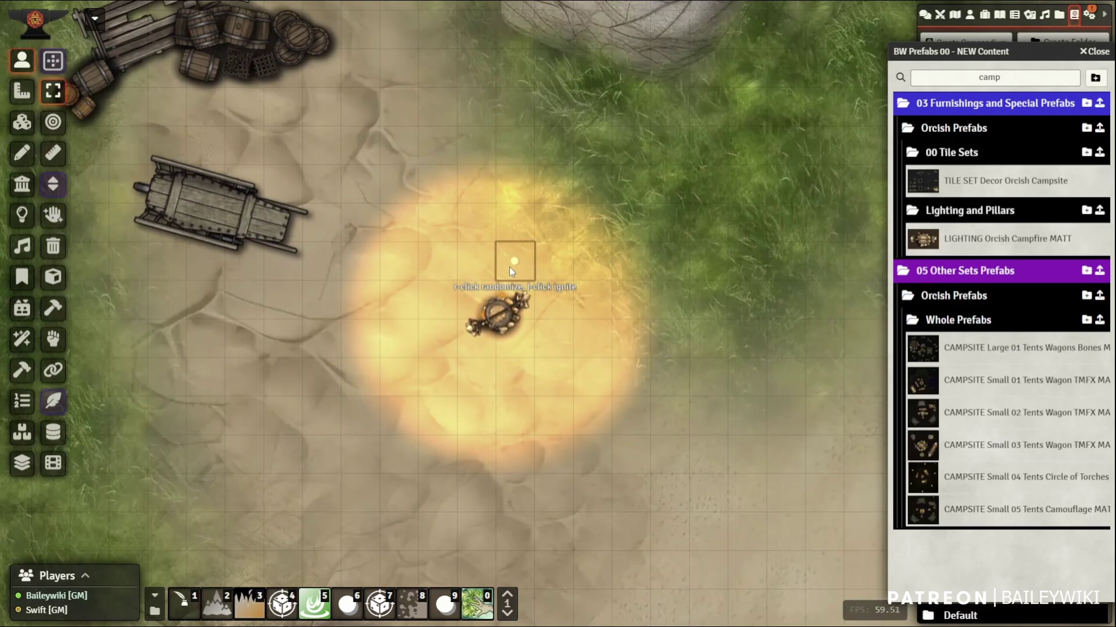
pyautogui.moveTo(515, 258); pyautogui.dragTo(284, 298)
pyautogui.scroll(-4, 679, 232)
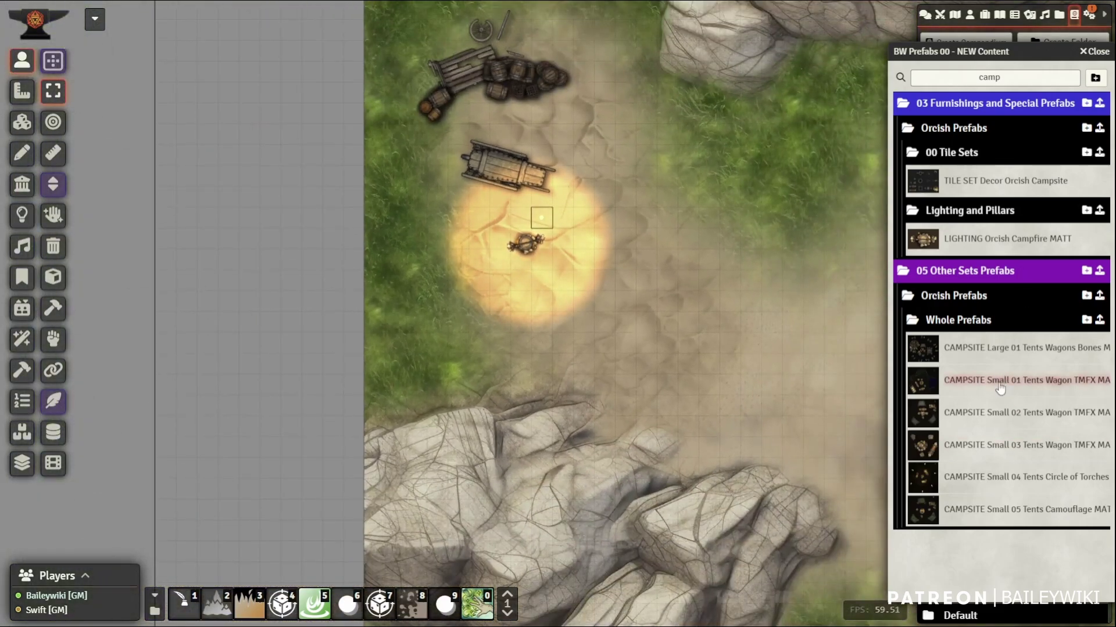
# - Place a small CAMPSITE prefab from the Whole Prefabs folder and move its fire and seats beside the damaged wagon
pyautogui.moveTo(1003, 456); pyautogui.dragTo(755, 298)
pyautogui.moveTo(734, 438); pyautogui.dragTo(593, 439)
pyautogui.scroll(5, 529, 385)
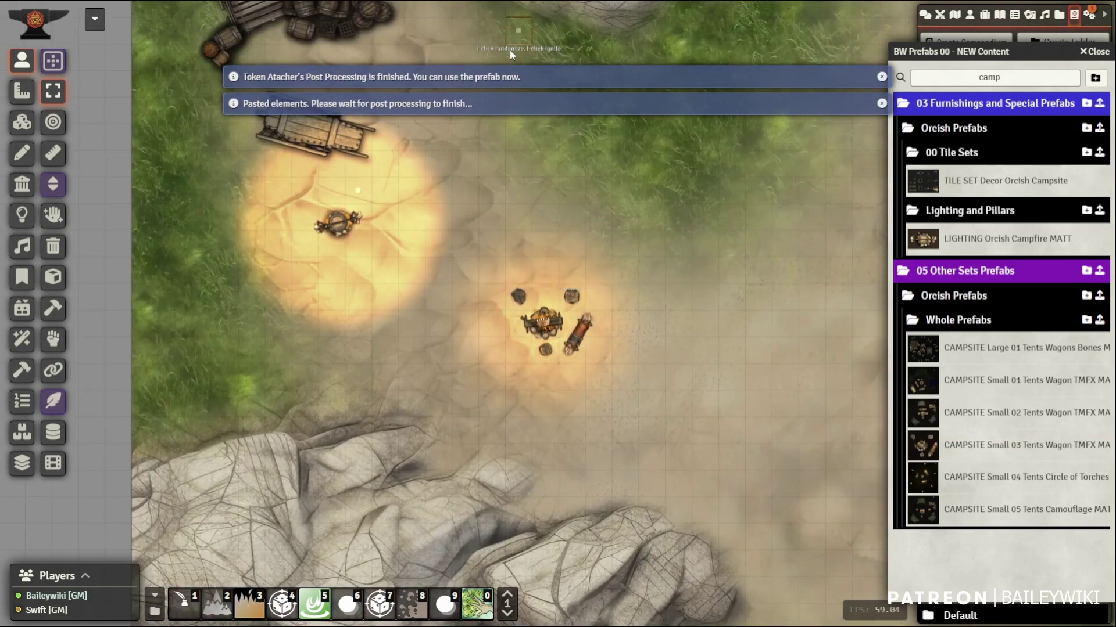
pyautogui.moveTo(510, 50); pyautogui.dragTo(545, 334)
pyautogui.moveTo(762, 300); pyautogui.dragTo(753, 62)
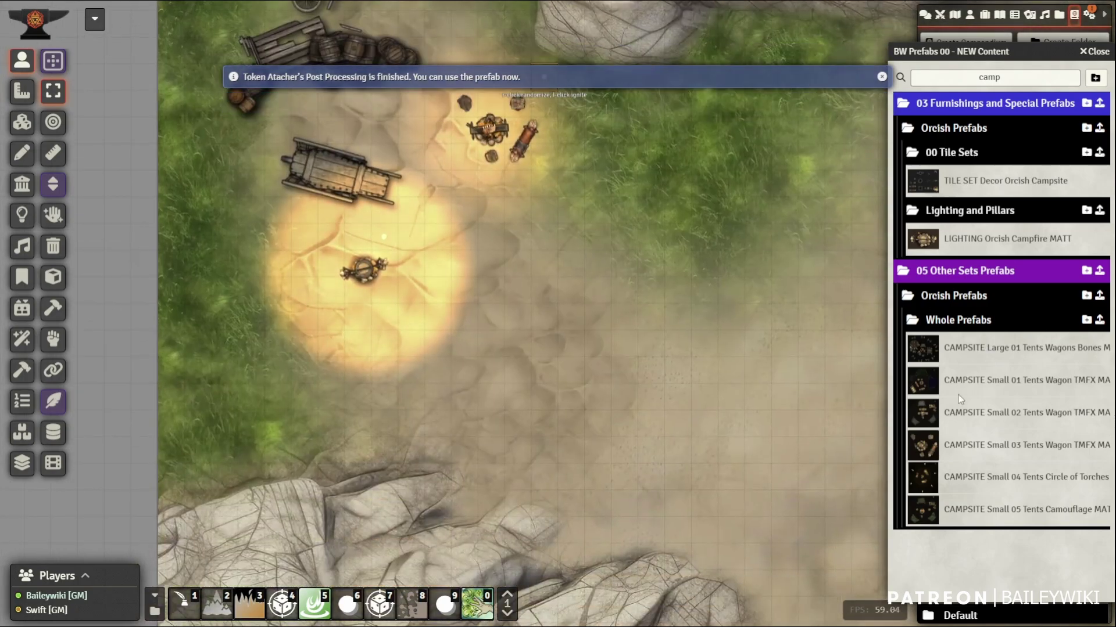
# - Place another small CAMPSITE prefab with tents and a wagon on the dirt to the lower right of the Orcish campfire
pyautogui.moveTo(608, 330); pyautogui.dragTo(570, 318)
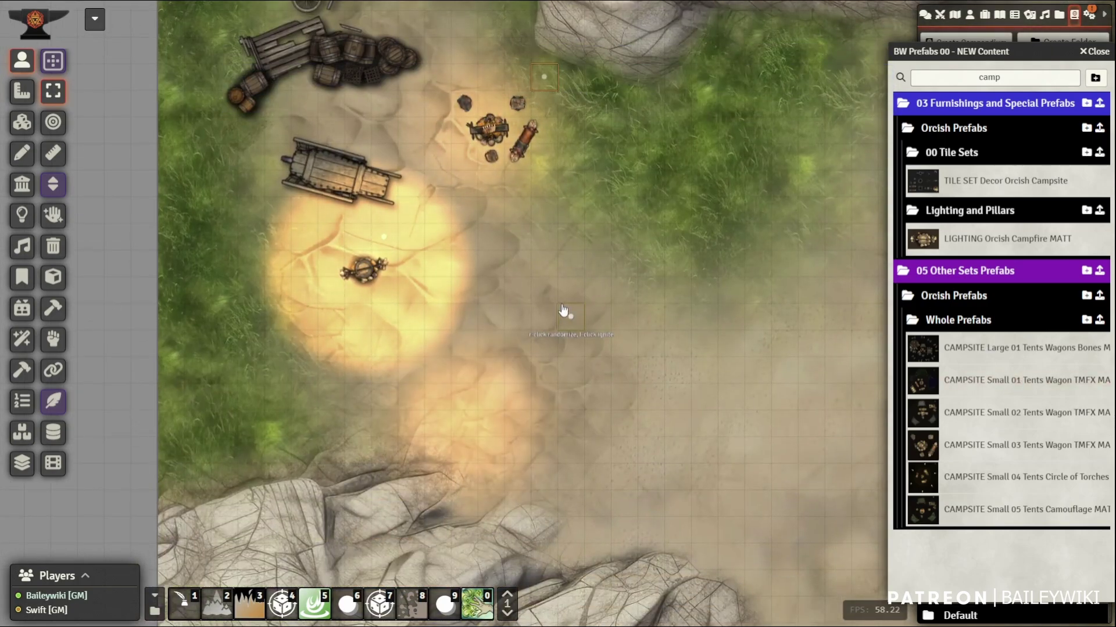
pyautogui.scroll(-5, 512, 212)
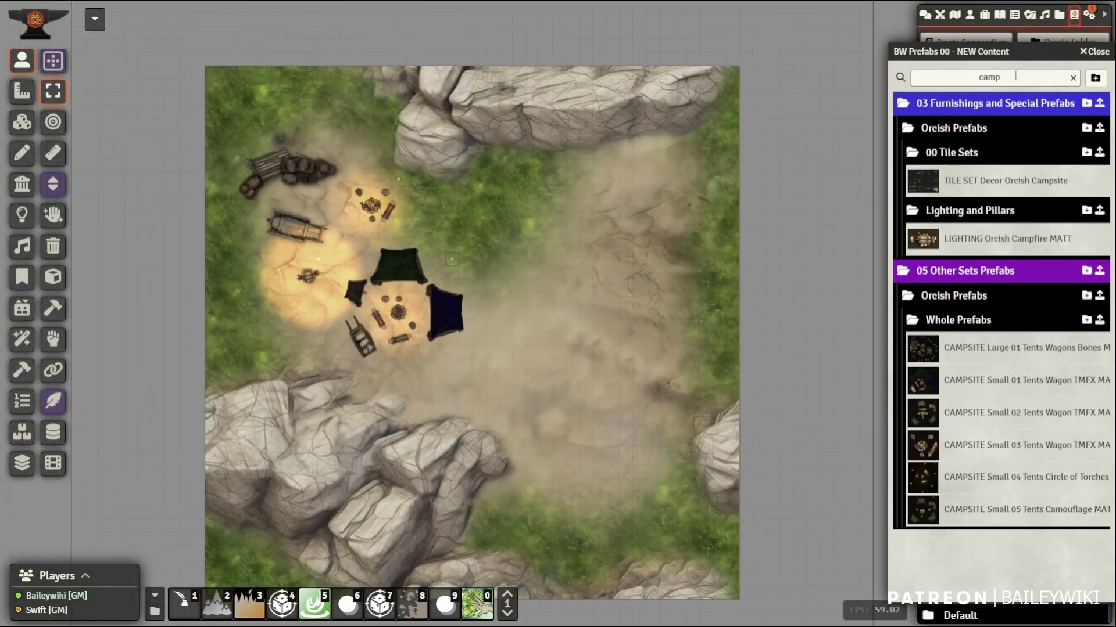
# - Search the compendium for "tent" and place the ORCISH TENT 03c Throne Room MATT prefab on the clearing right of the campsites
pyautogui.moveTo(1015, 75); pyautogui.dragTo(936, 74)
pyautogui.write('tent')
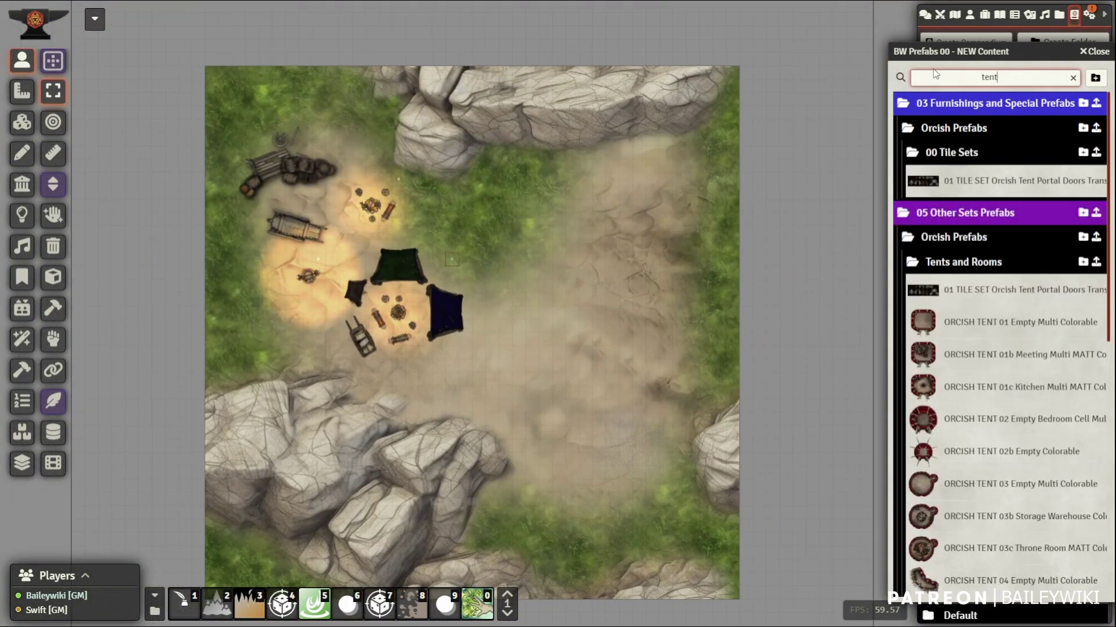
pyautogui.scroll(-3, 997, 479)
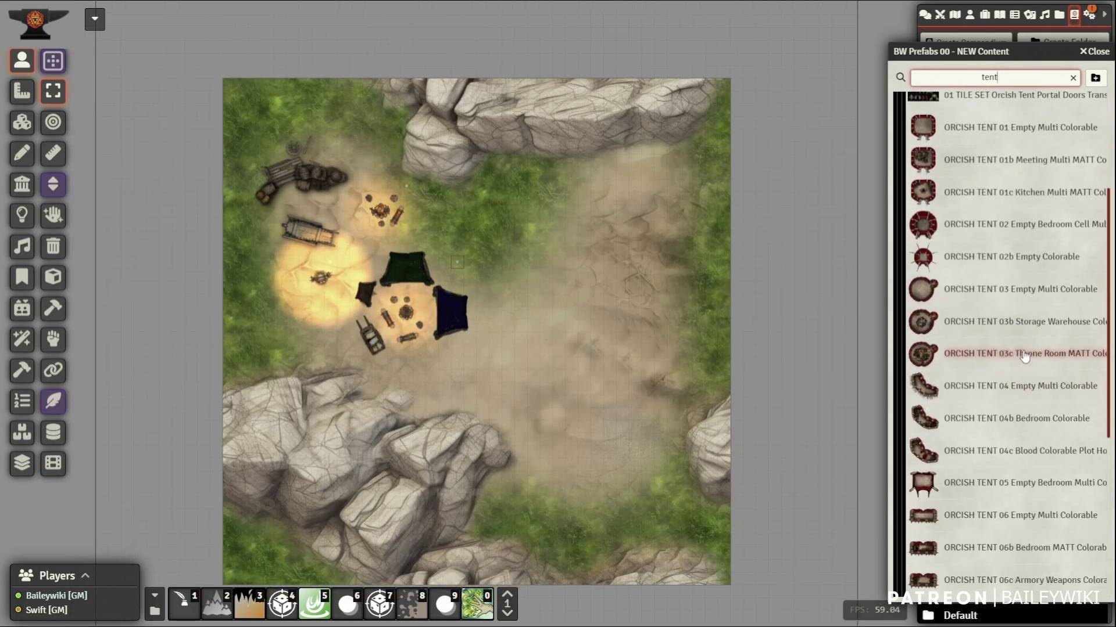
pyautogui.moveTo(1039, 356); pyautogui.dragTo(667, 190)
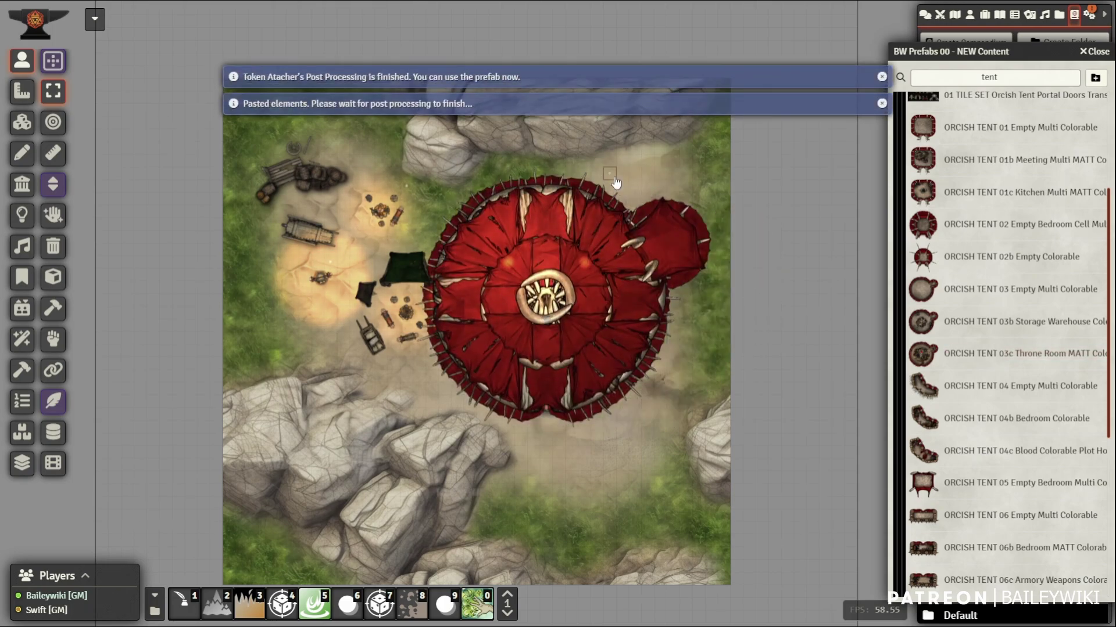
pyautogui.scroll(3, 609, 272)
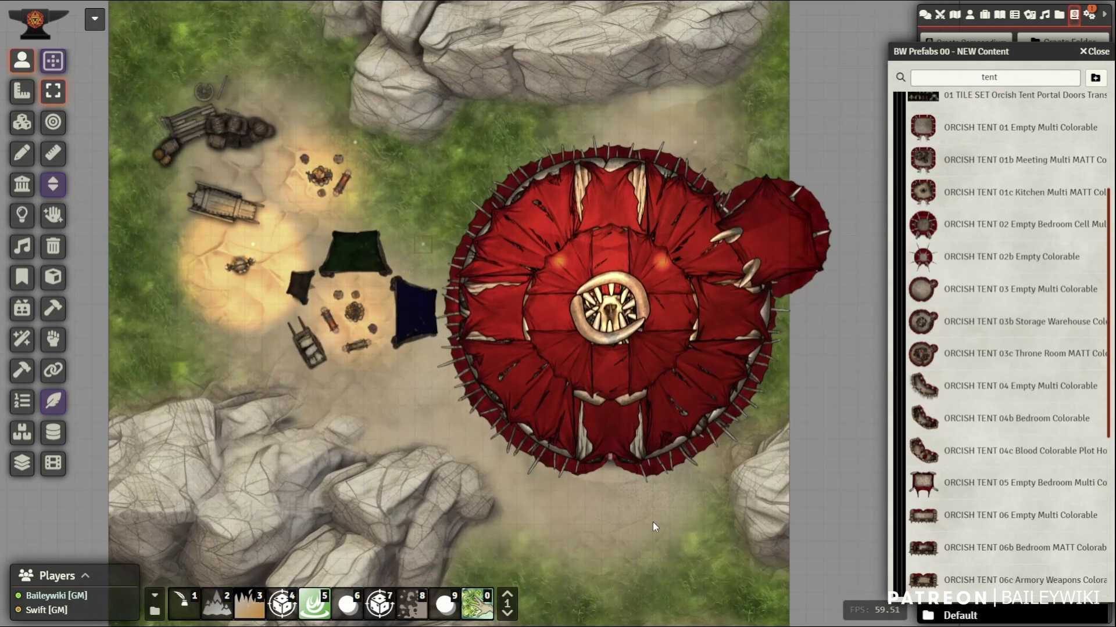
# - Move the tented campsite to the grass at the map's lower edge, and shift the red tent up and left within the map
pyautogui.scroll(-2, 725, 453)
pyautogui.scroll(-4, 669, 352)
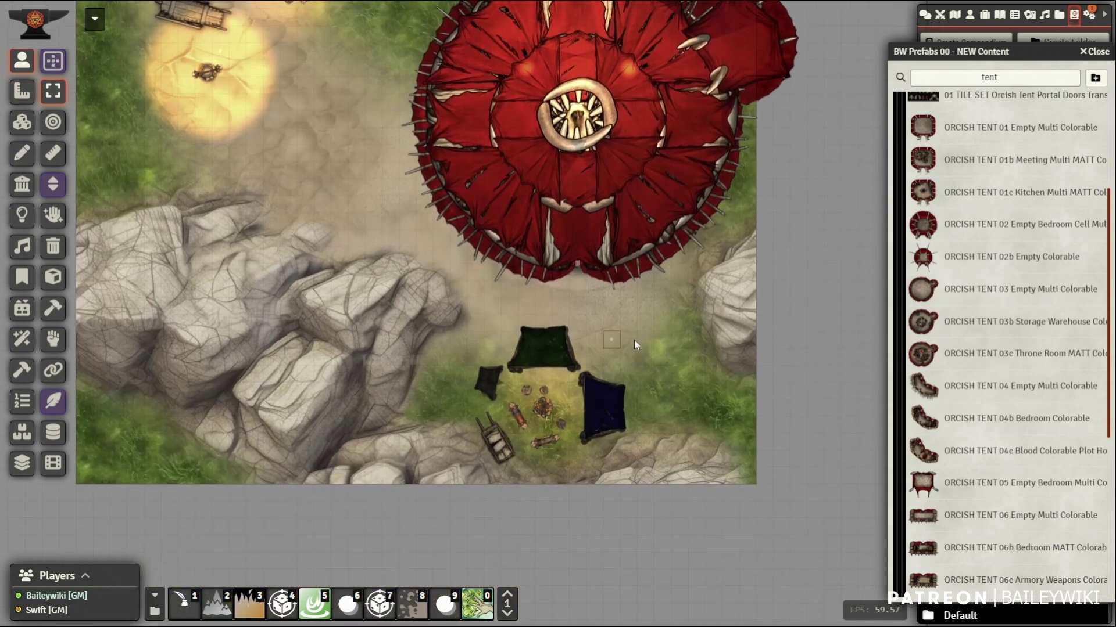
pyautogui.scroll(2, 622, 344)
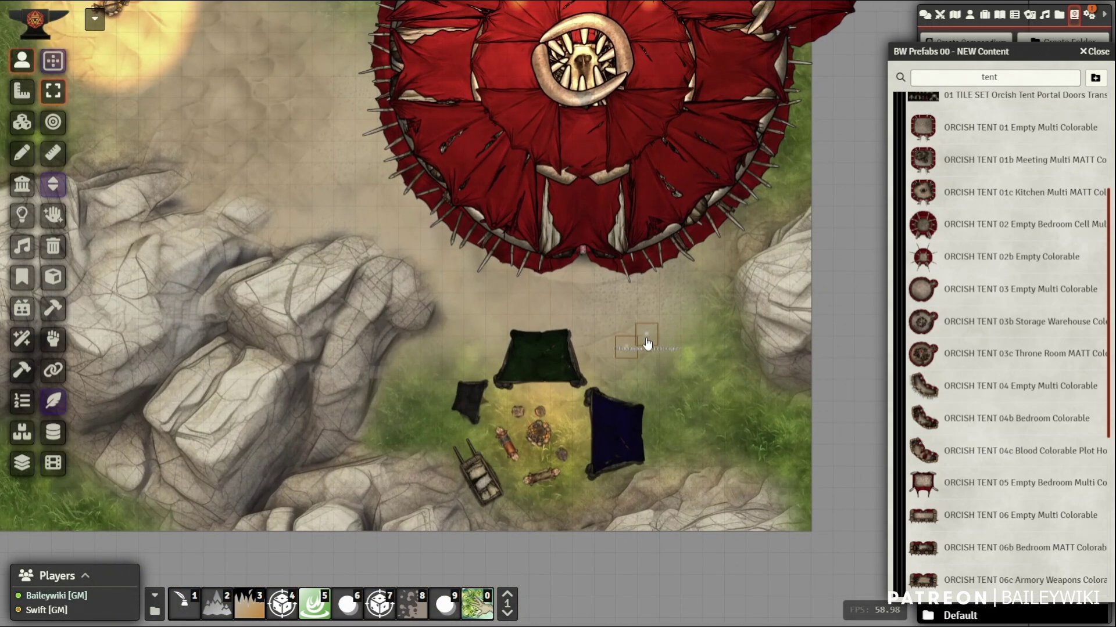
pyautogui.press('Right')
pyautogui.scroll(-4, 568, 270)
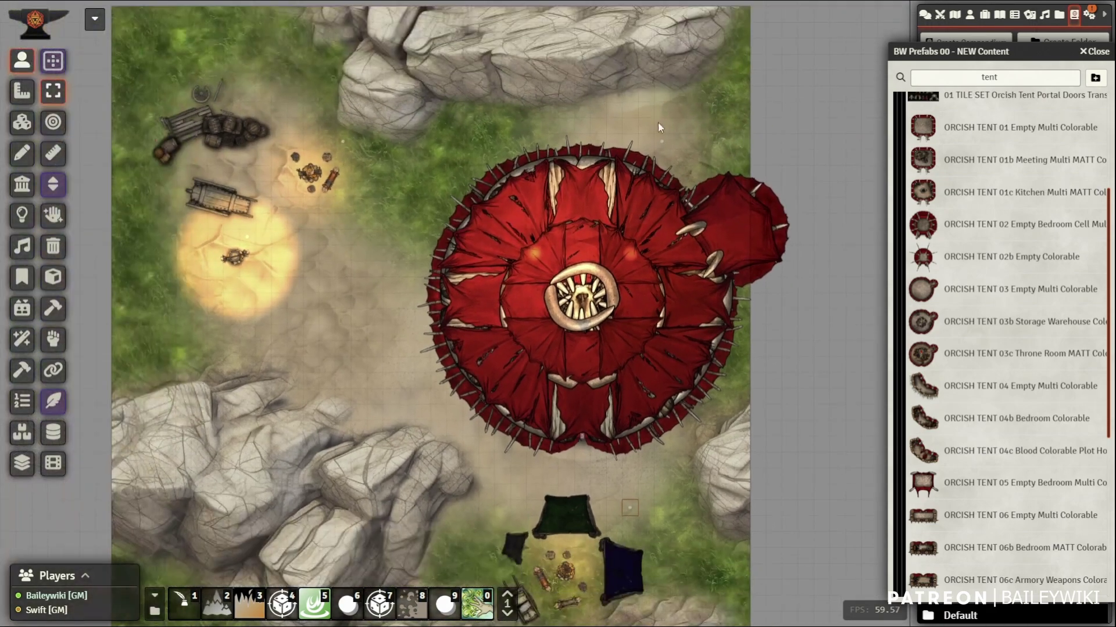
pyautogui.moveTo(666, 137); pyautogui.dragTo(619, 122)
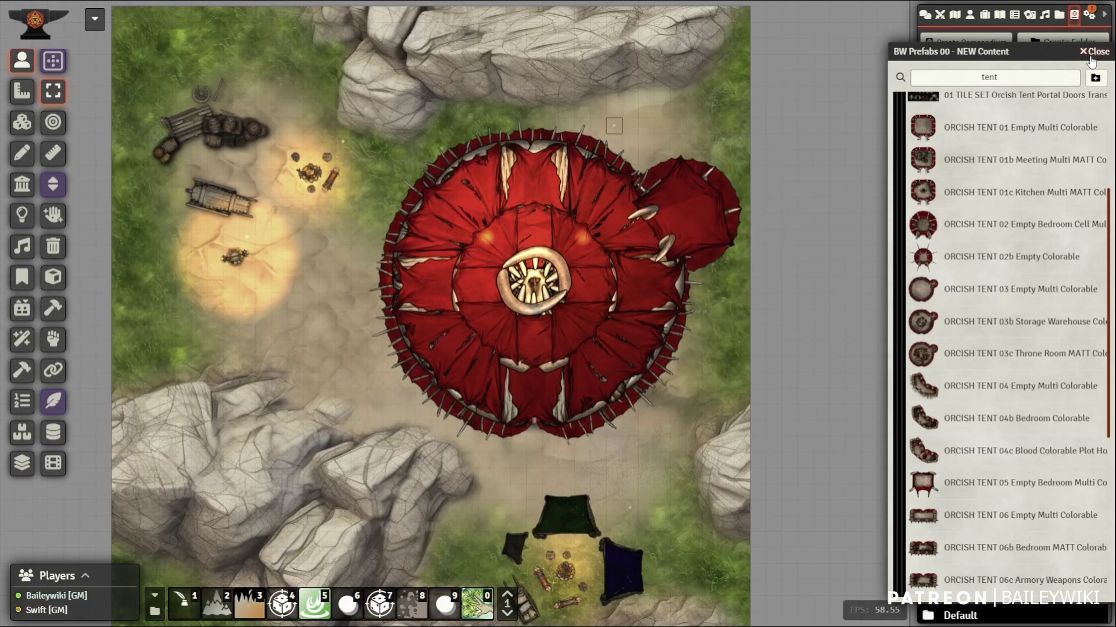
# - Search the BW Prefabs 00 - NEW Content compendium for "tree" and close the compendium
pyautogui.click(945, 77)
pyautogui.hotkey('ctrl', 'a')
pyautogui.write('tree')
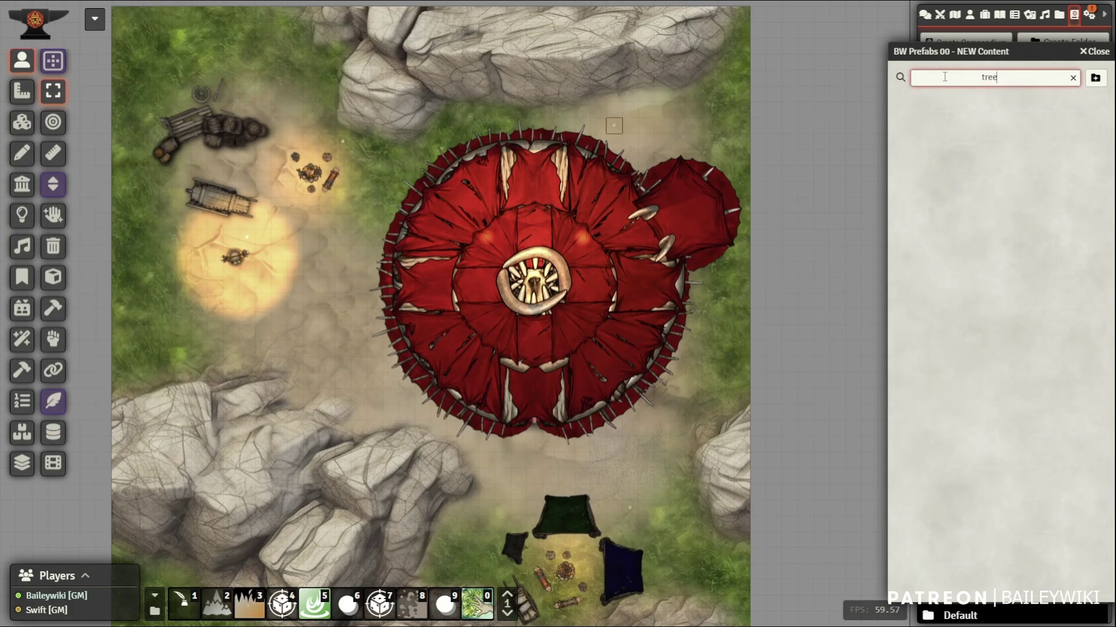
pyautogui.click(1096, 52)
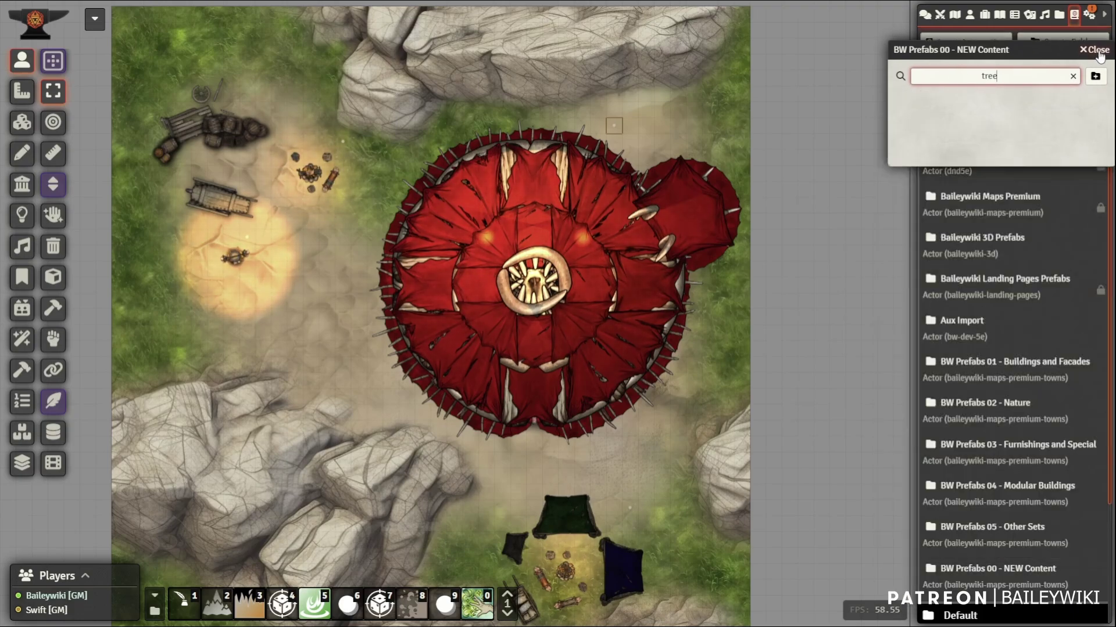
# - Search the Actors directory for "tree" and find the WILDERNESS Tree prefabs in the Previous Release folder
pyautogui.click(973, 16)
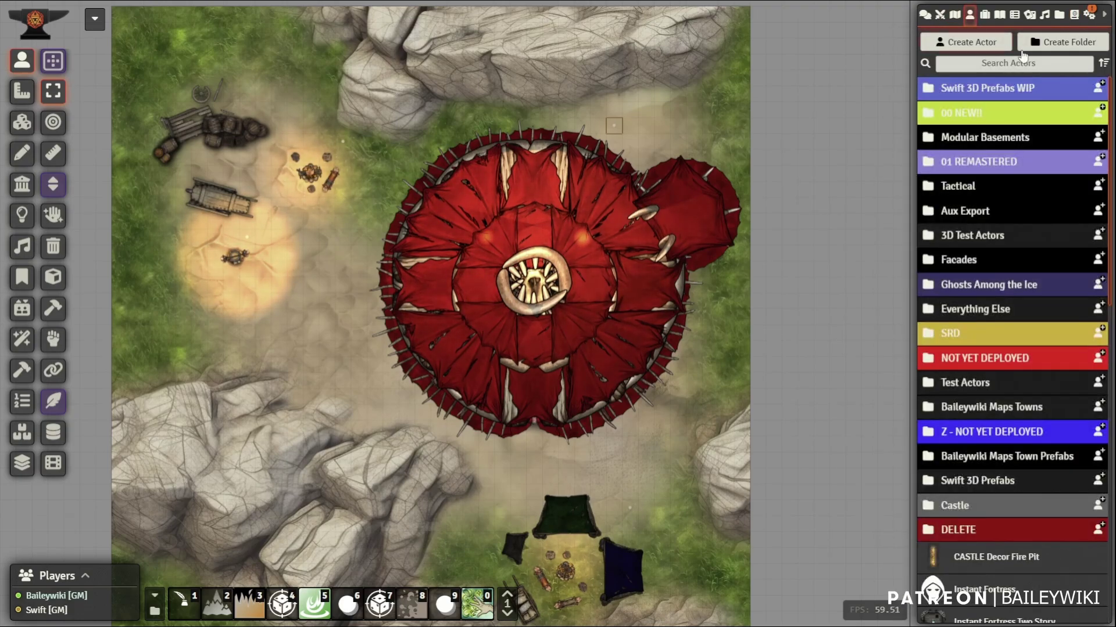
pyautogui.click(1038, 62)
pyautogui.write('tree')
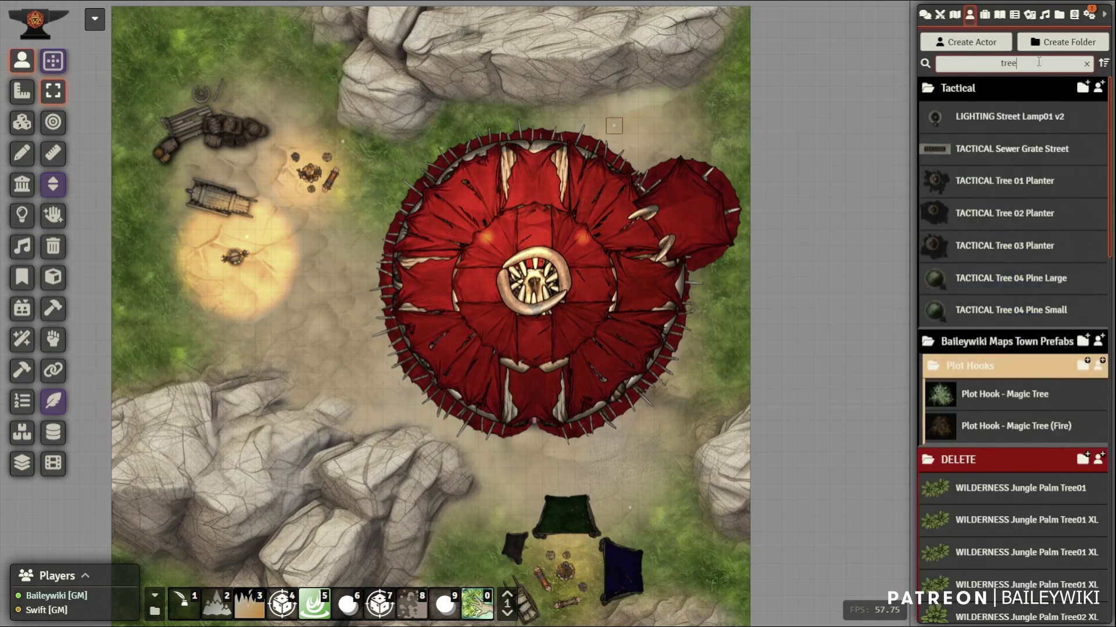
pyautogui.scroll(-10, 1026, 406)
pyautogui.scroll(-5, 1026, 426)
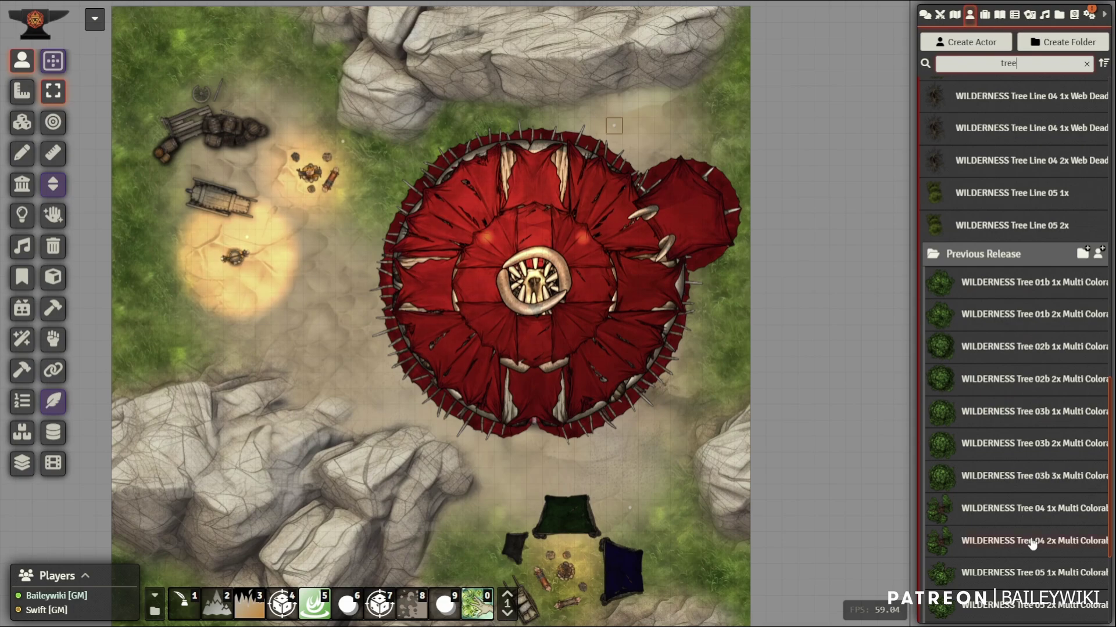
# - Place the WILDERNESS Tree 04 2x prefab and move it onto the rocks at the map's lower-left corner
pyautogui.moveTo(1029, 540); pyautogui.dragTo(190, 495)
pyautogui.scroll(-3, 216, 511)
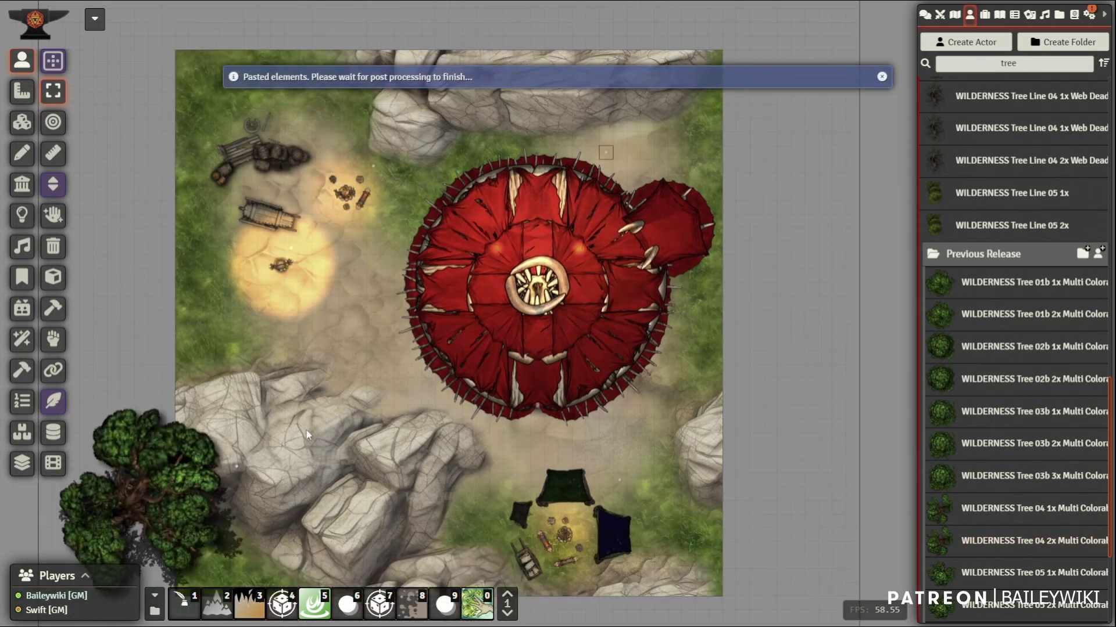
pyautogui.moveTo(230, 456); pyautogui.dragTo(306, 309)
pyautogui.moveTo(383, 344); pyautogui.dragTo(382, 369)
pyautogui.moveTo(800, 336); pyautogui.dragTo(800, 554)
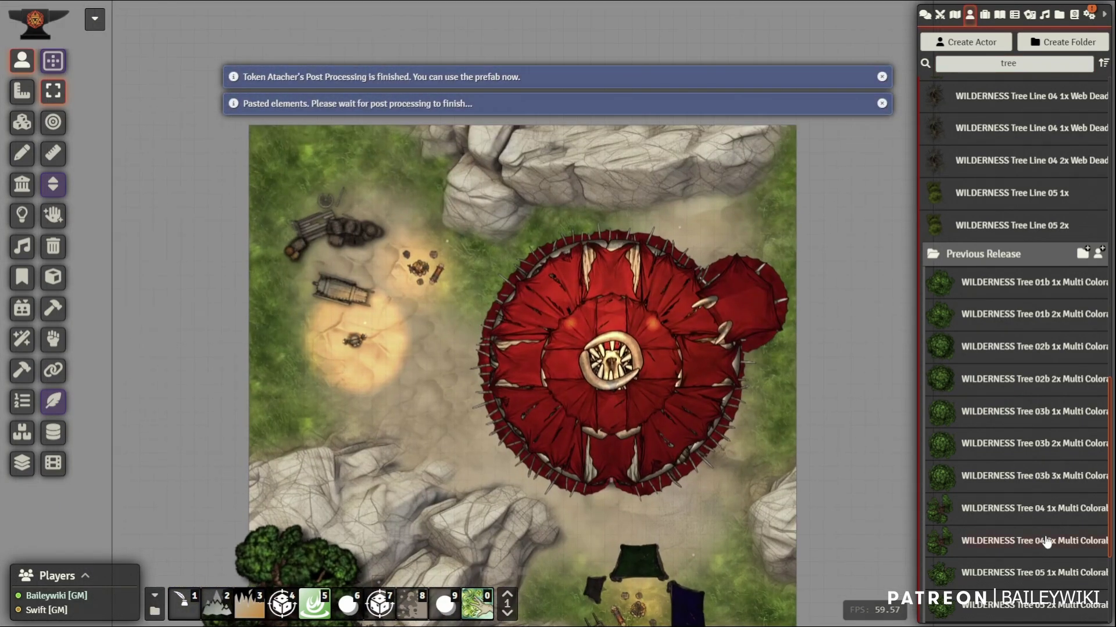
# - Place another WILDERNESS Tree 04 2x over the upper-right rocks and a large WILDERNESS Tree 03b on the lower-left rocks
pyautogui.moveTo(1045, 542); pyautogui.dragTo(805, 142)
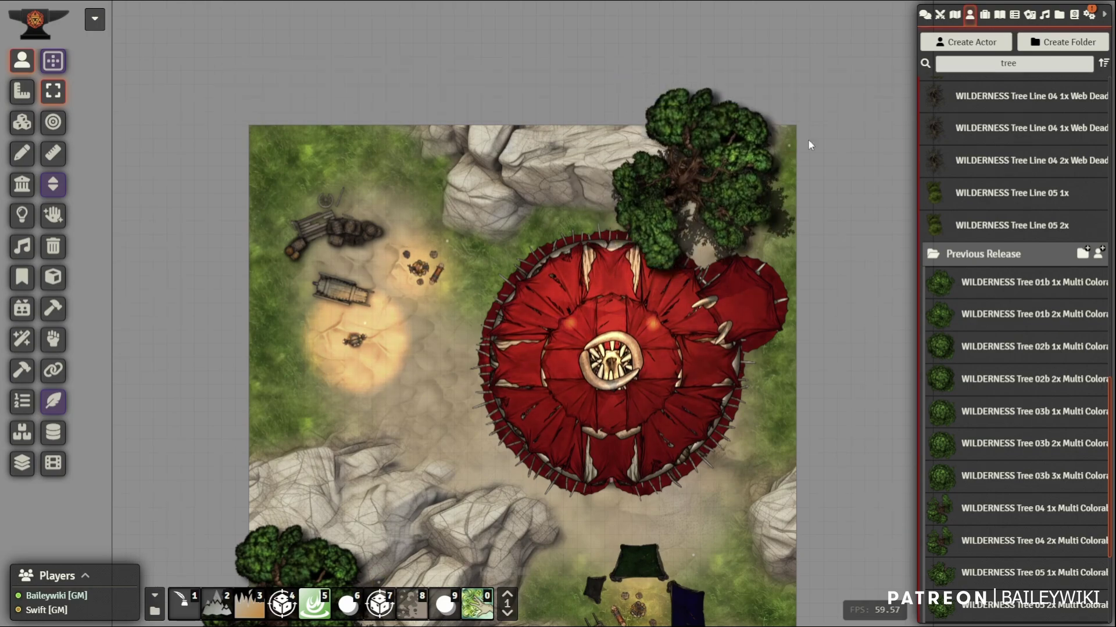
pyautogui.moveTo(993, 451); pyautogui.dragTo(398, 422)
pyautogui.moveTo(478, 416); pyautogui.dragTo(437, 152)
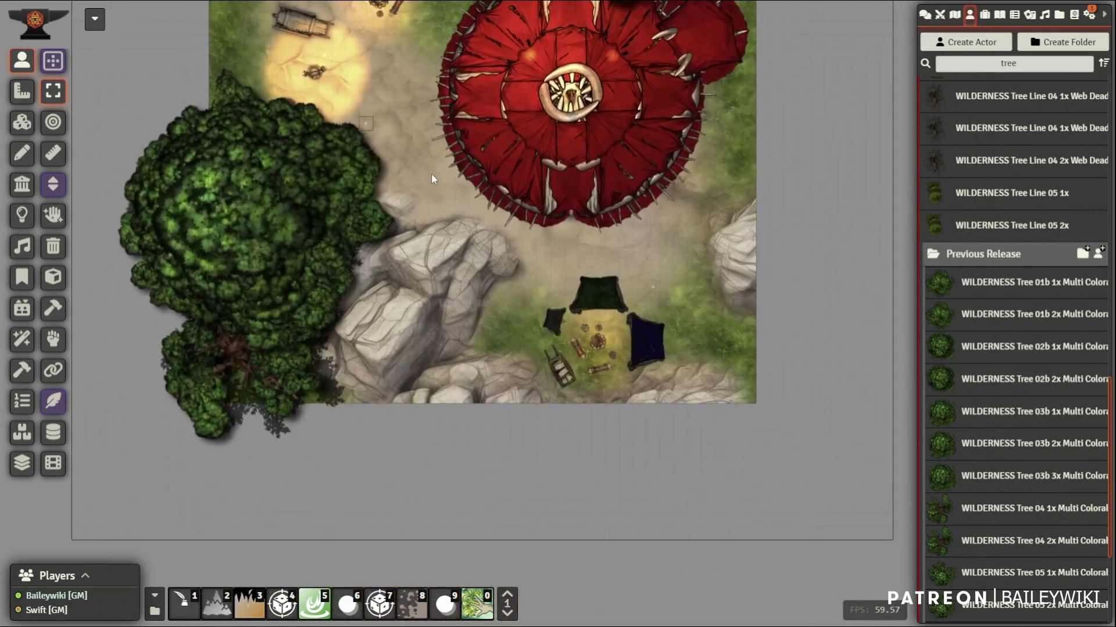
# - Search Moulinette's tiles and tokens for "obelisk" and browse the matching assets
pyautogui.scroll(-2, 459, 279)
pyautogui.scroll(10, 461, 280)
pyautogui.scroll(2, 460, 284)
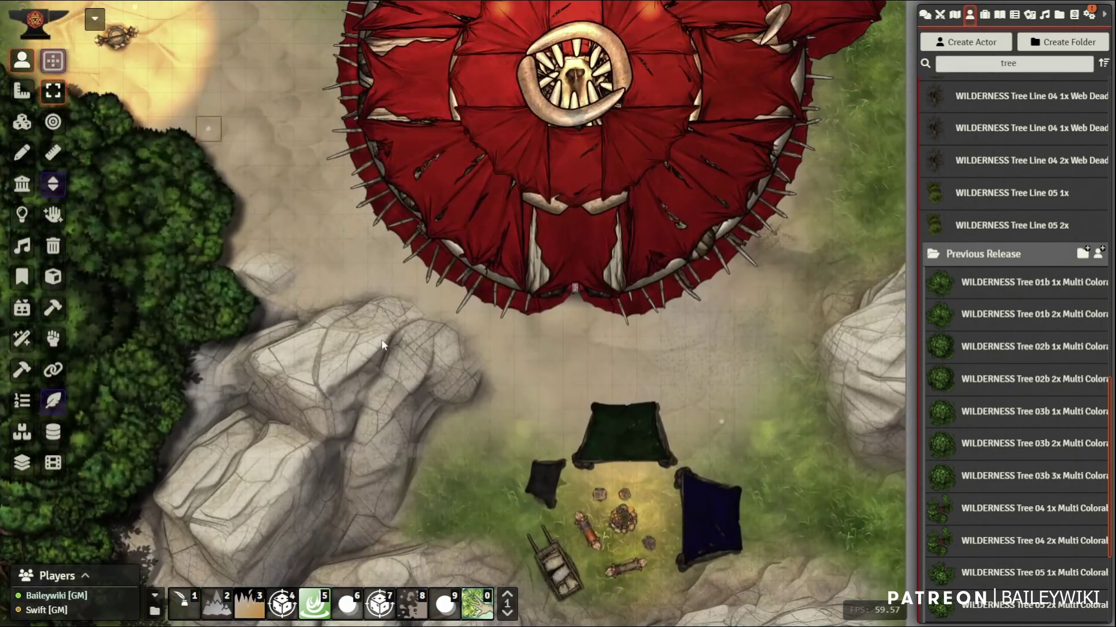
pyautogui.scroll(-7, 416, 285)
pyautogui.moveTo(394, 93); pyautogui.dragTo(507, 183)
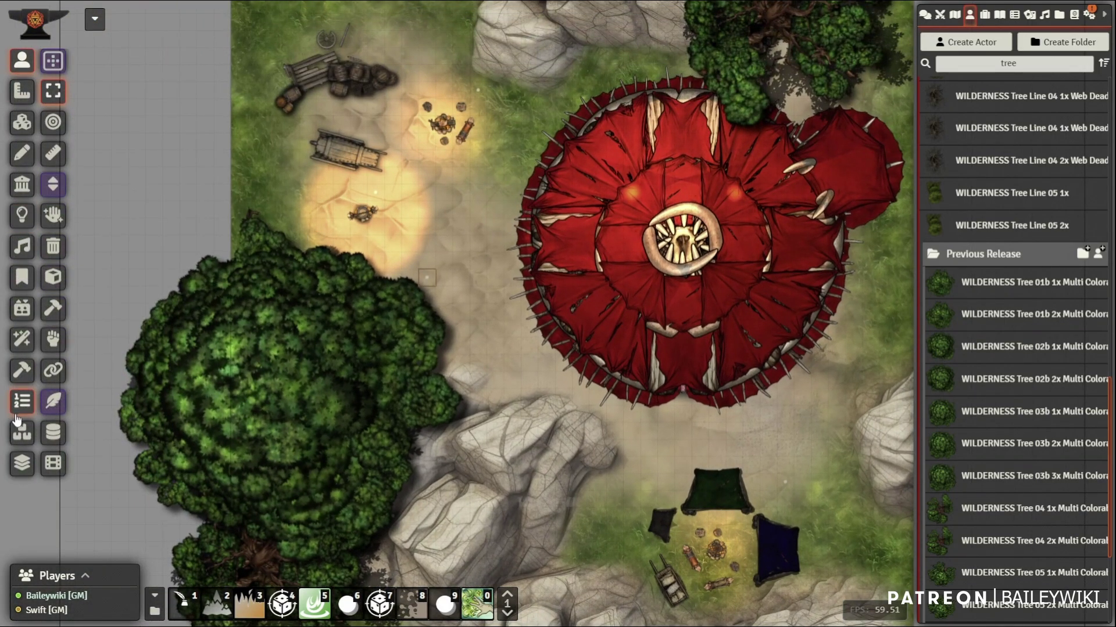
pyautogui.click(22, 370)
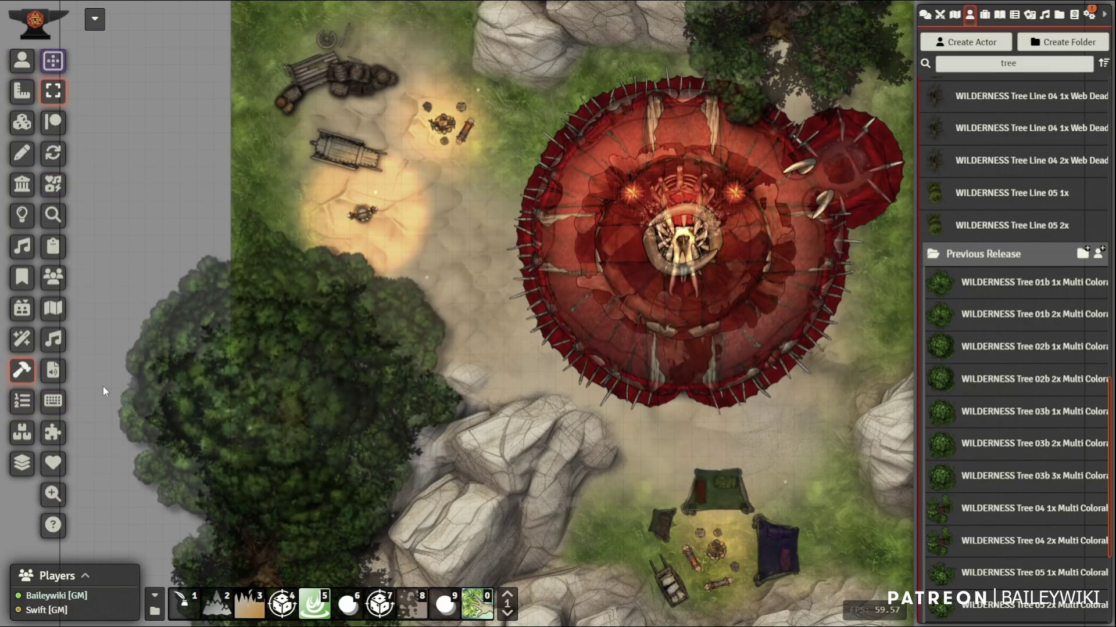
pyautogui.click(52, 430)
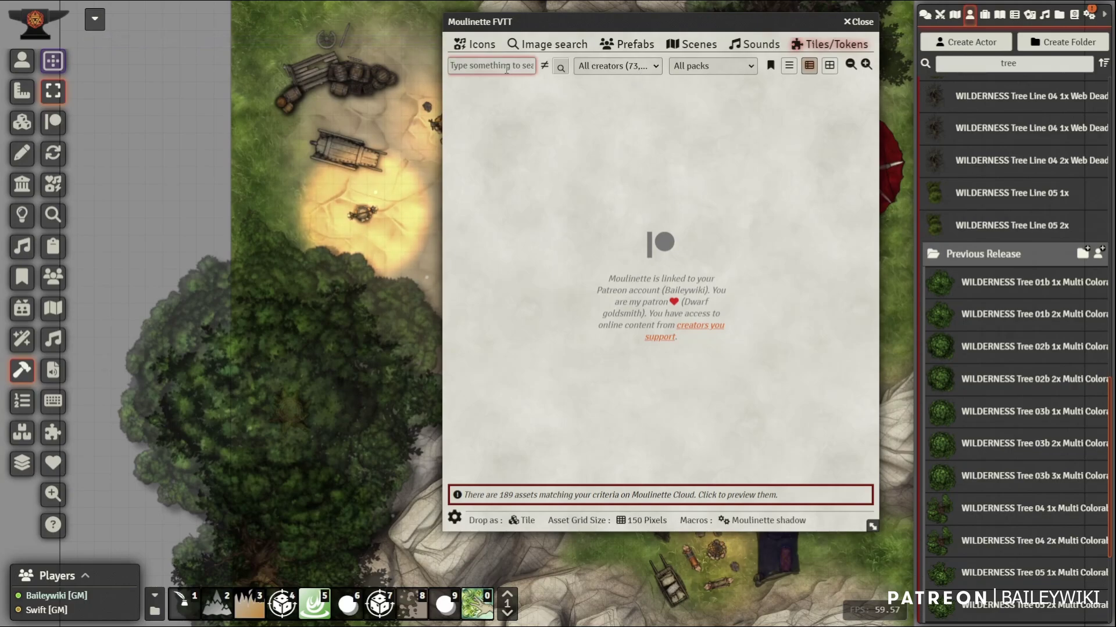
pyautogui.write('obelisk')
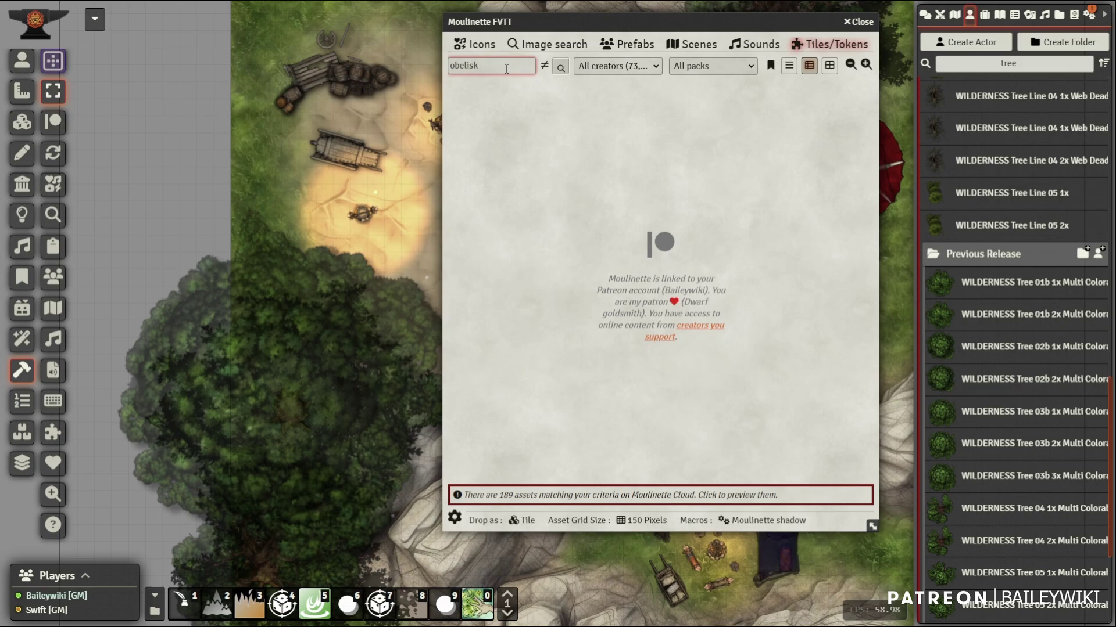
pyautogui.press('Return')
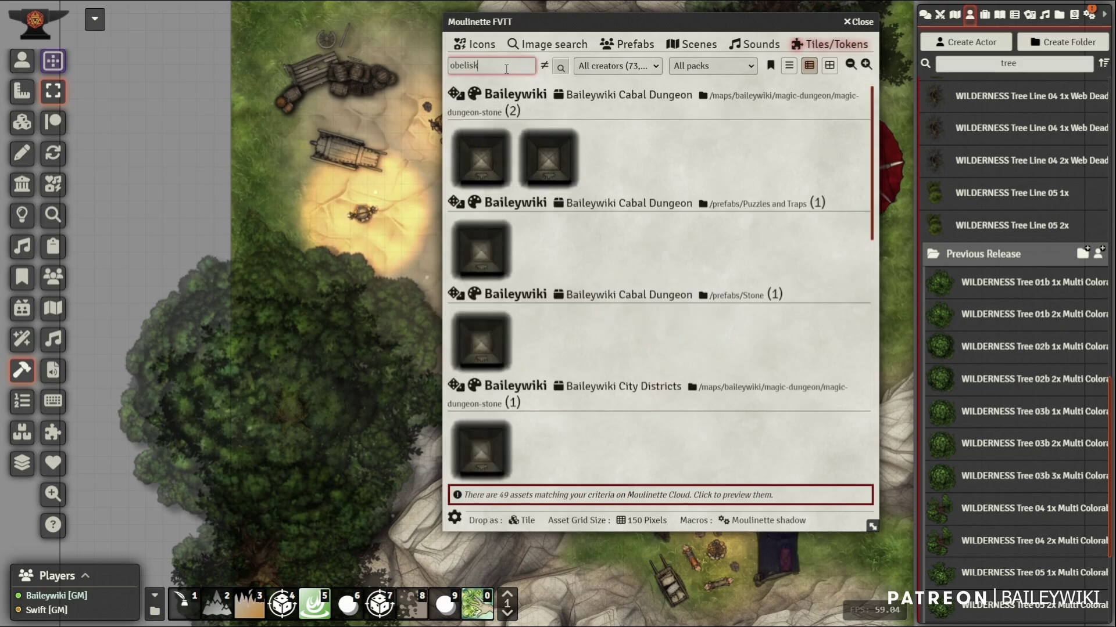
pyautogui.scroll(-10, 605, 216)
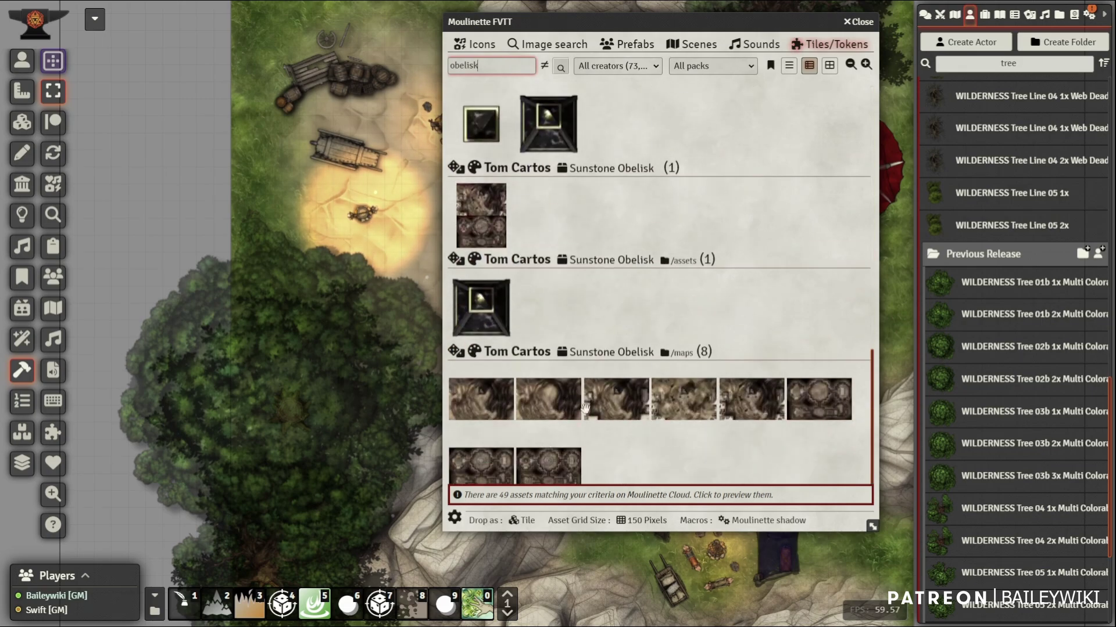
pyautogui.scroll(6, 546, 226)
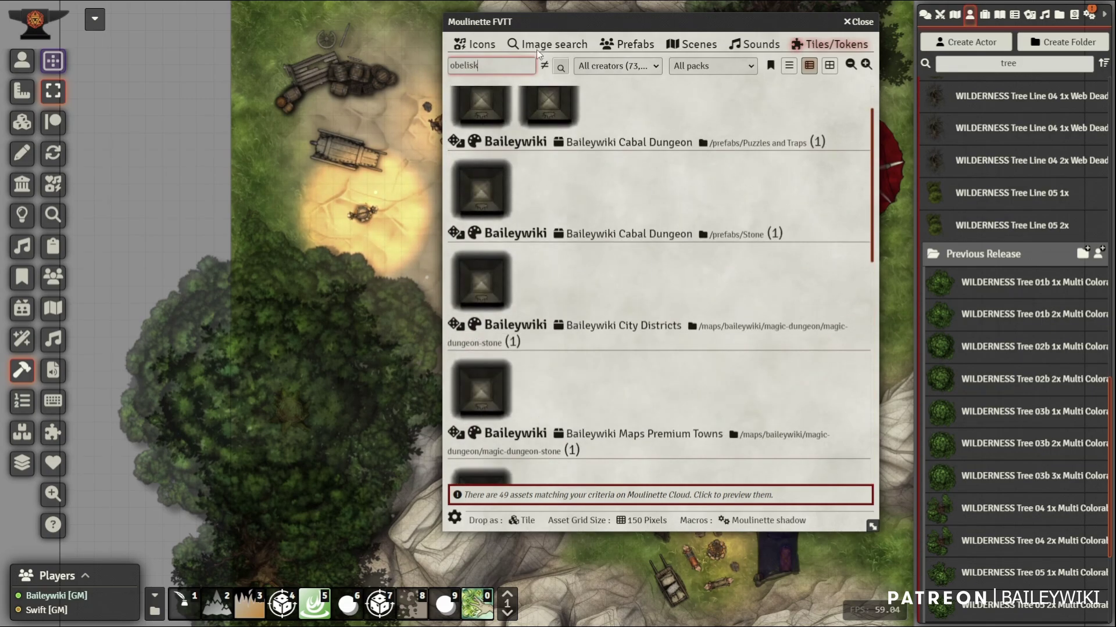
# - Move the Moulinette window off the campsite and make Moulinette ghostly the only macro applied to dropped tiles
pyautogui.moveTo(553, 26); pyautogui.dragTo(780, 26)
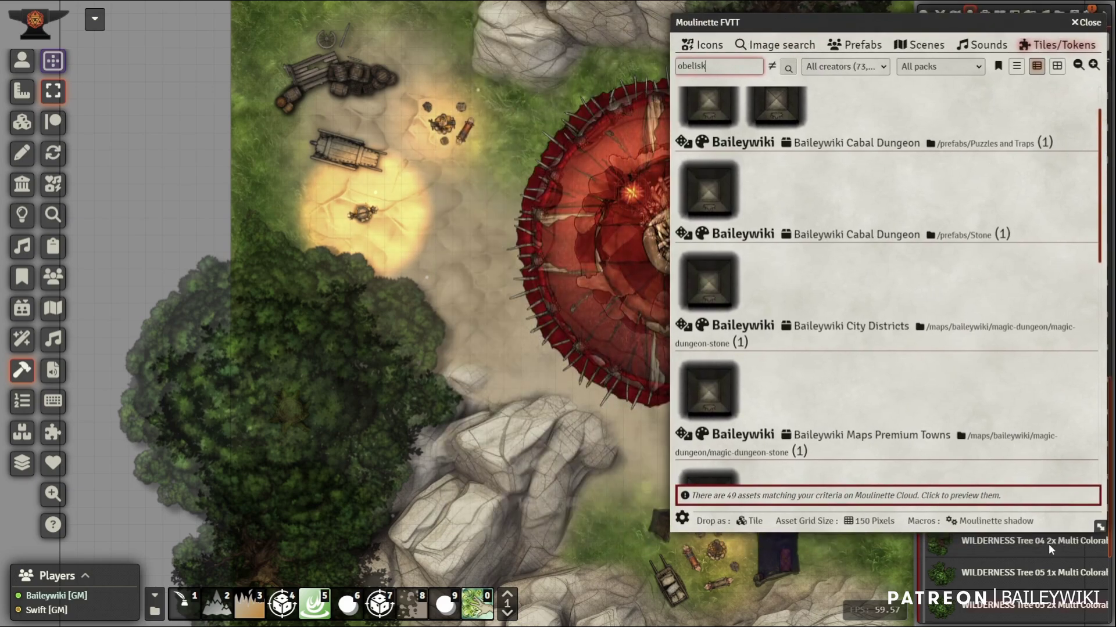
pyautogui.click(1006, 523)
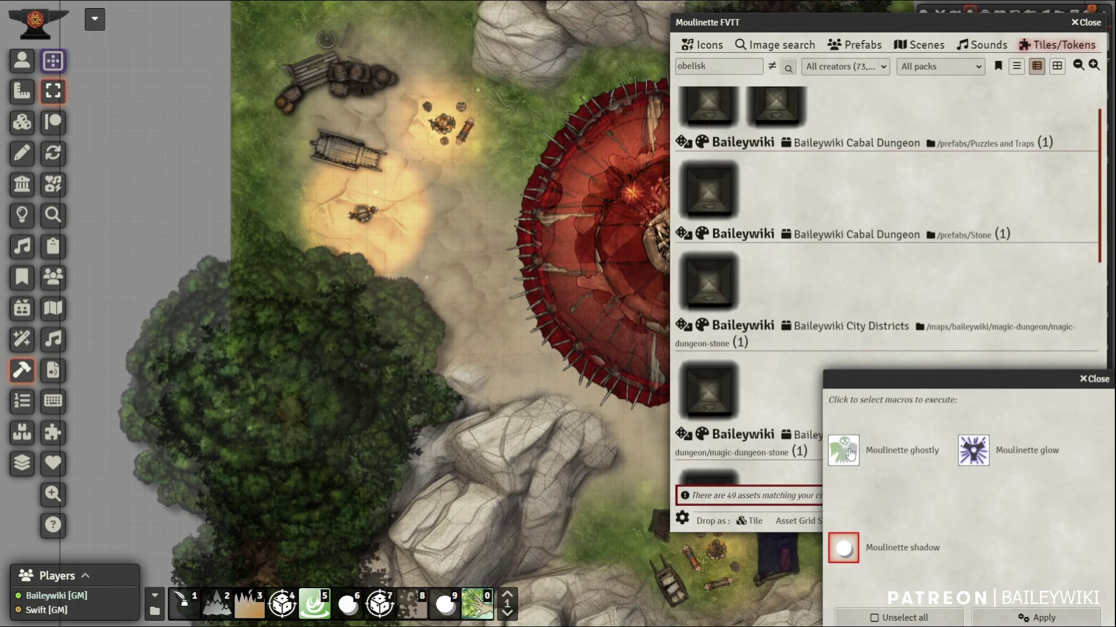
pyautogui.click(841, 540)
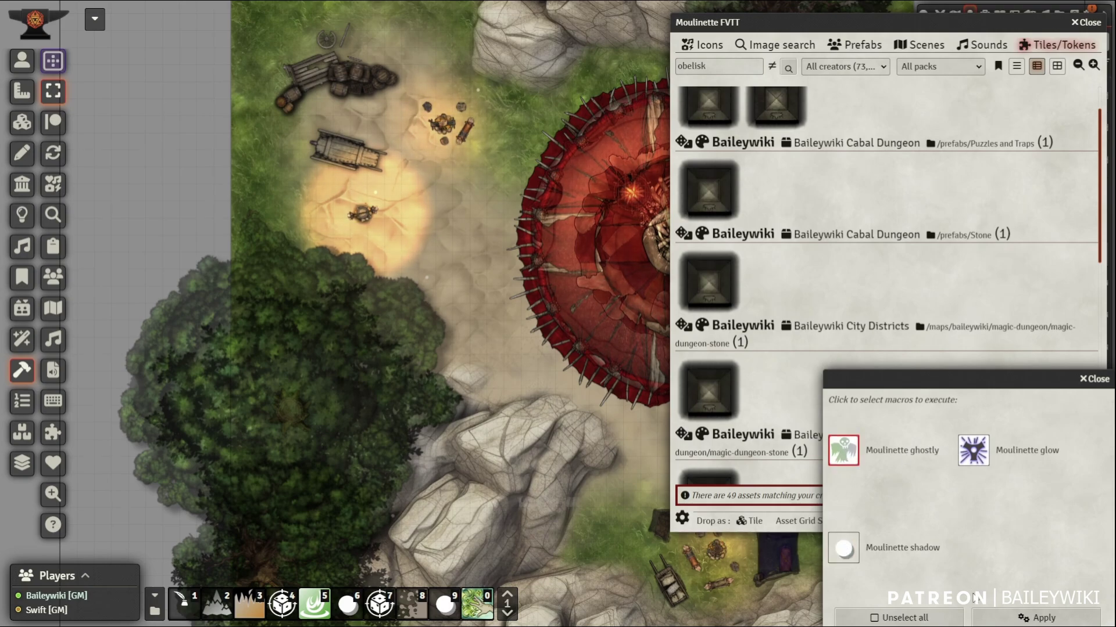
pyautogui.click(1038, 618)
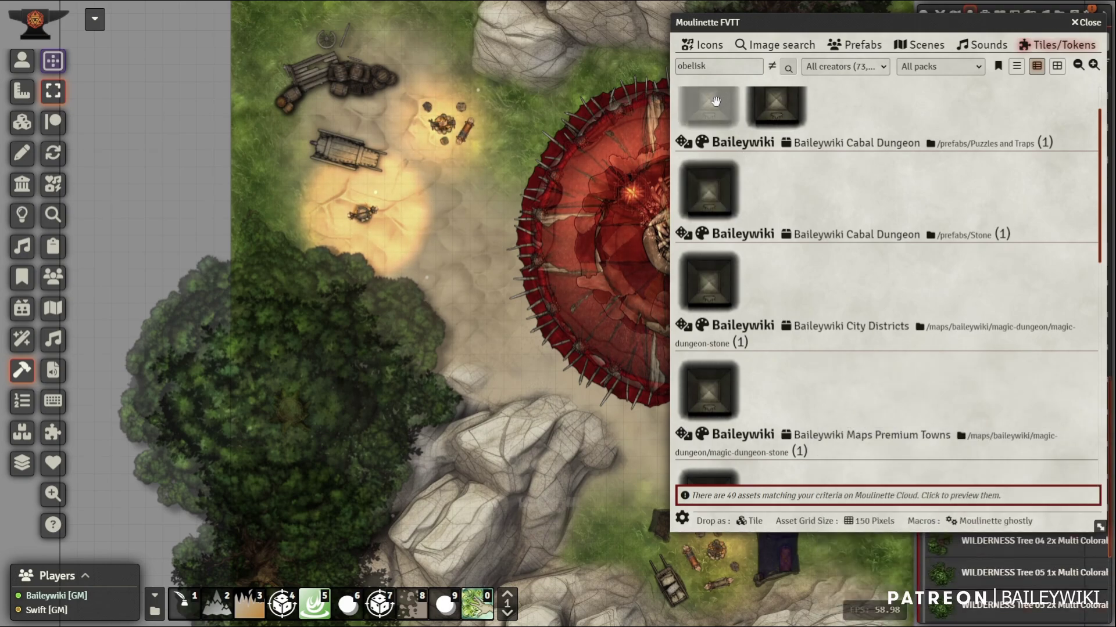
# - Place the second Baileywiki Cabal Dungeon obelisk tile between the campfire and the red tent, and close Moulinette
pyautogui.moveTo(787, 108); pyautogui.dragTo(463, 218)
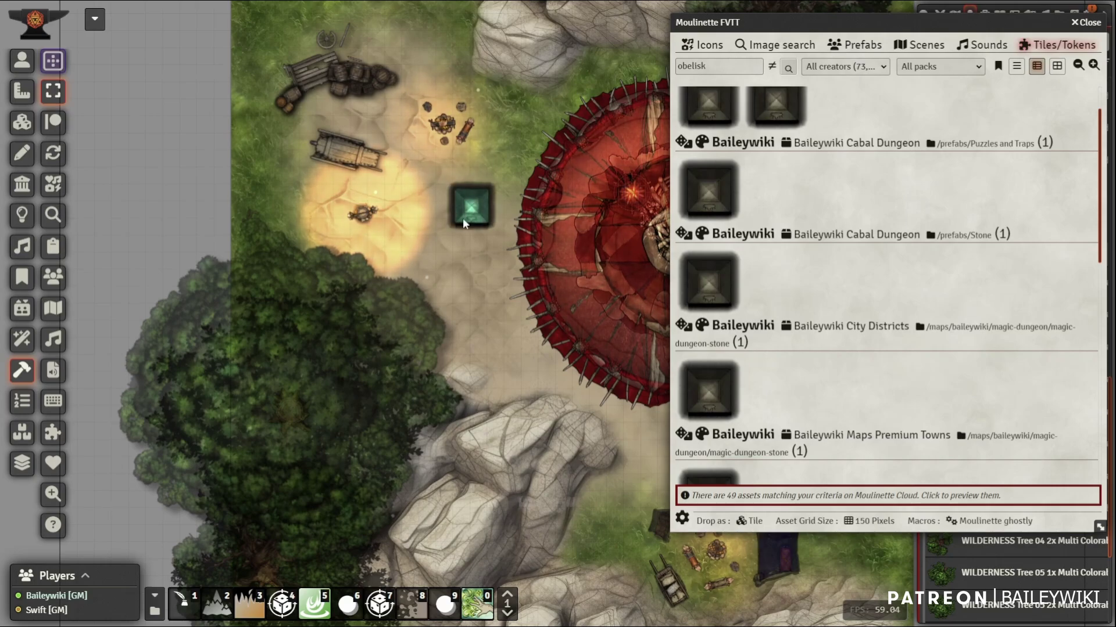
pyautogui.scroll(5, 440, 257)
pyautogui.scroll(2, 440, 263)
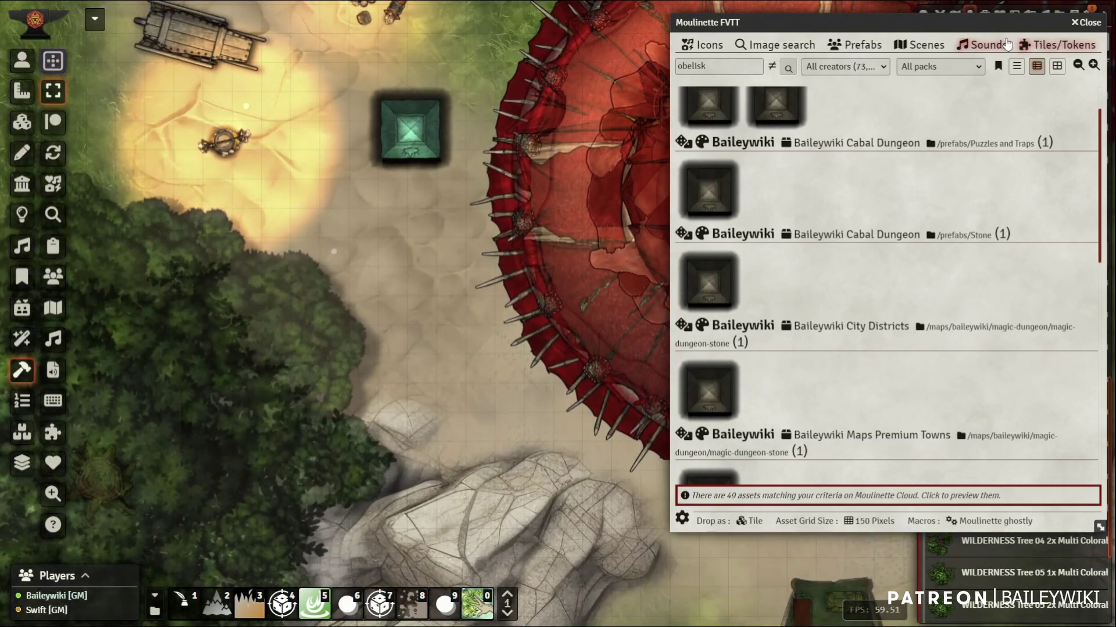
pyautogui.press('Escape')
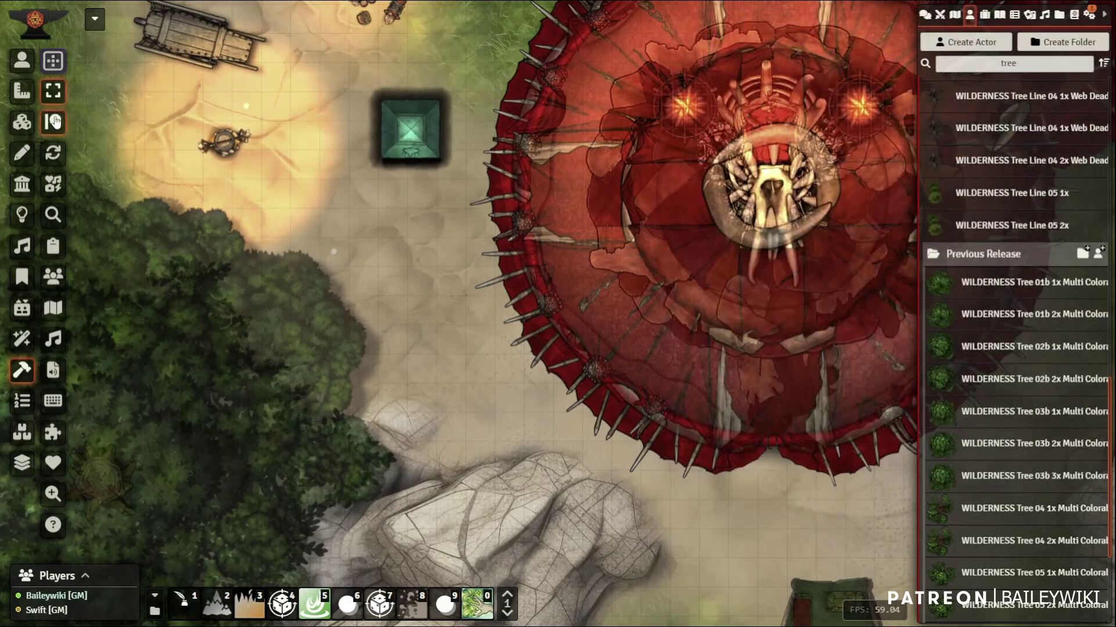
# - Rotate the obelisk tile about 45 degrees so that it sits as a diamond
pyautogui.click(22, 122)
pyautogui.click(393, 130)
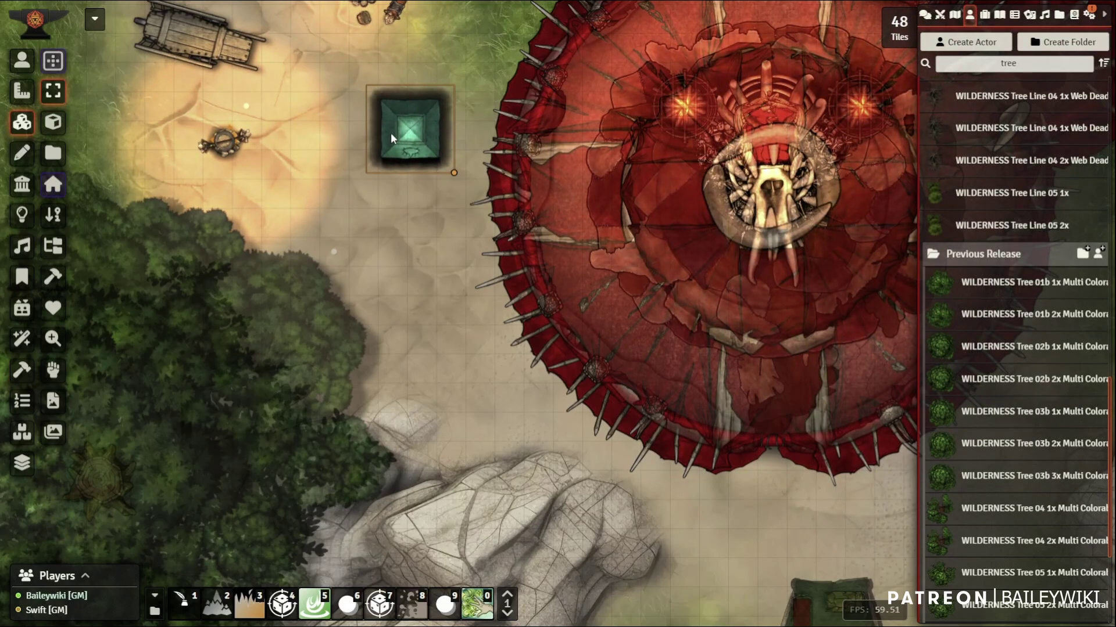
pyautogui.scroll(-1, 421, 123)
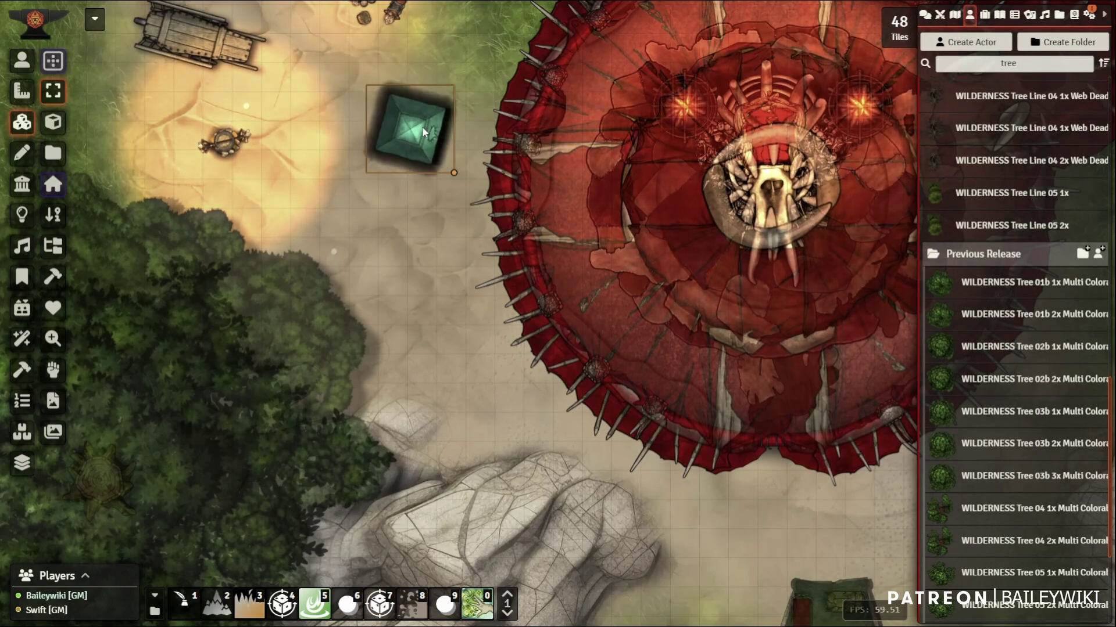
pyautogui.rightClick(402, 131)
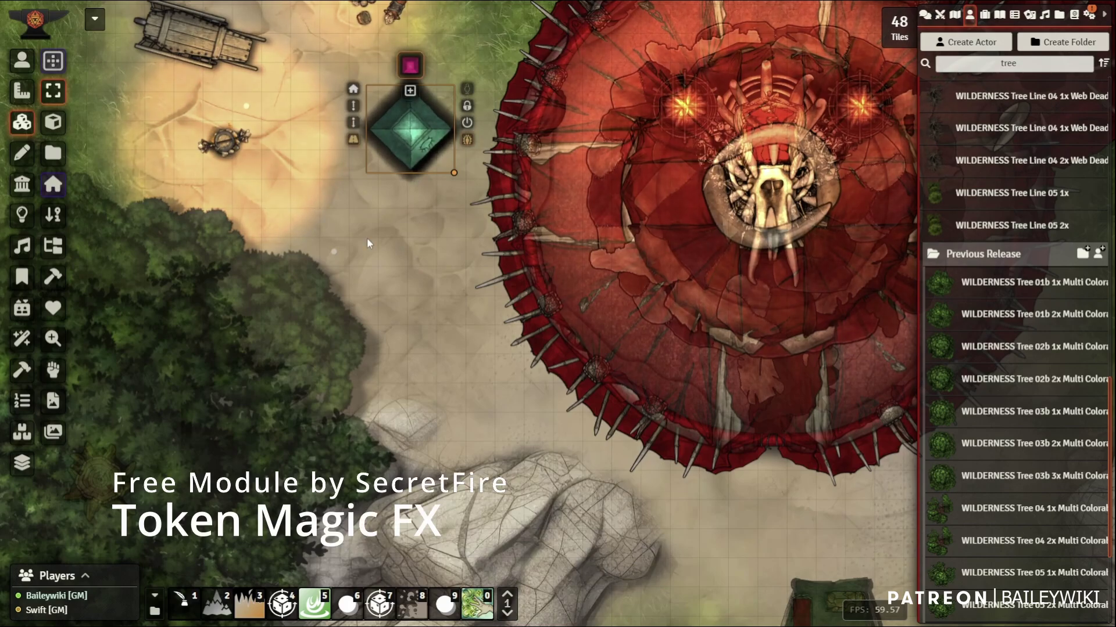
pyautogui.click(424, 144)
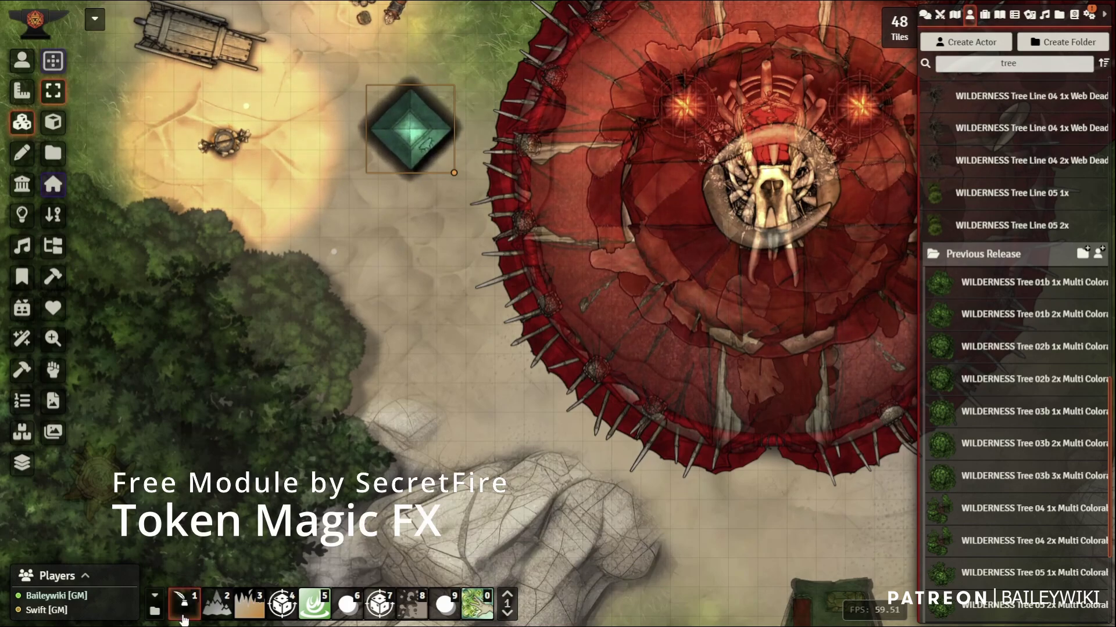
# - Find the TMFX - Electric Sway macro by searching for "sway", execute it on the obelisk, and close the macro windows
pyautogui.click(155, 611)
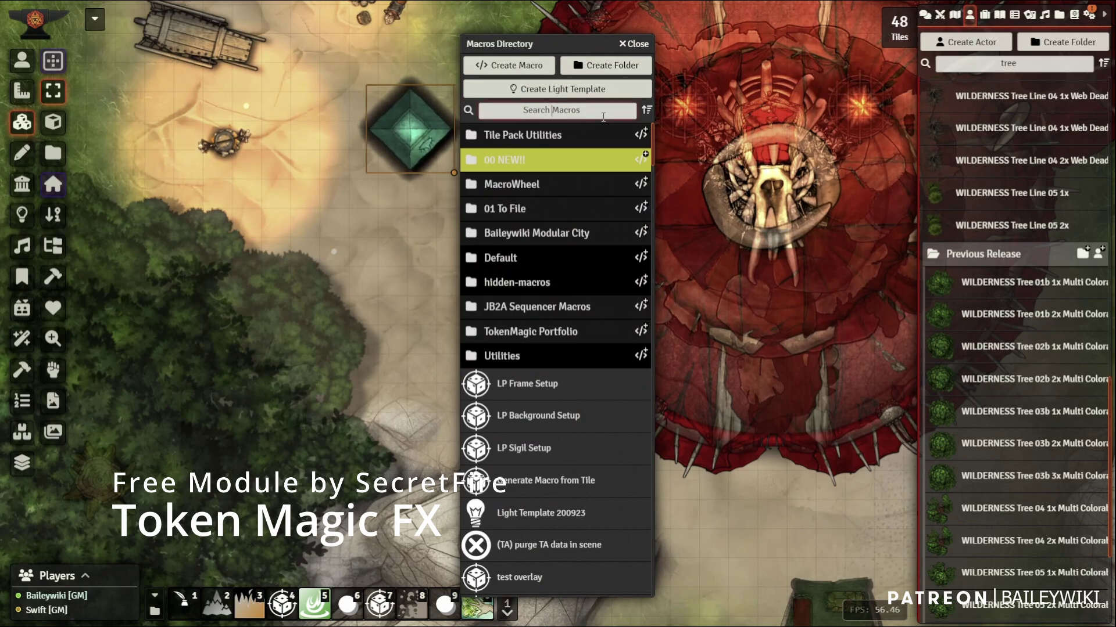
pyautogui.click(600, 117)
pyautogui.write('sway')
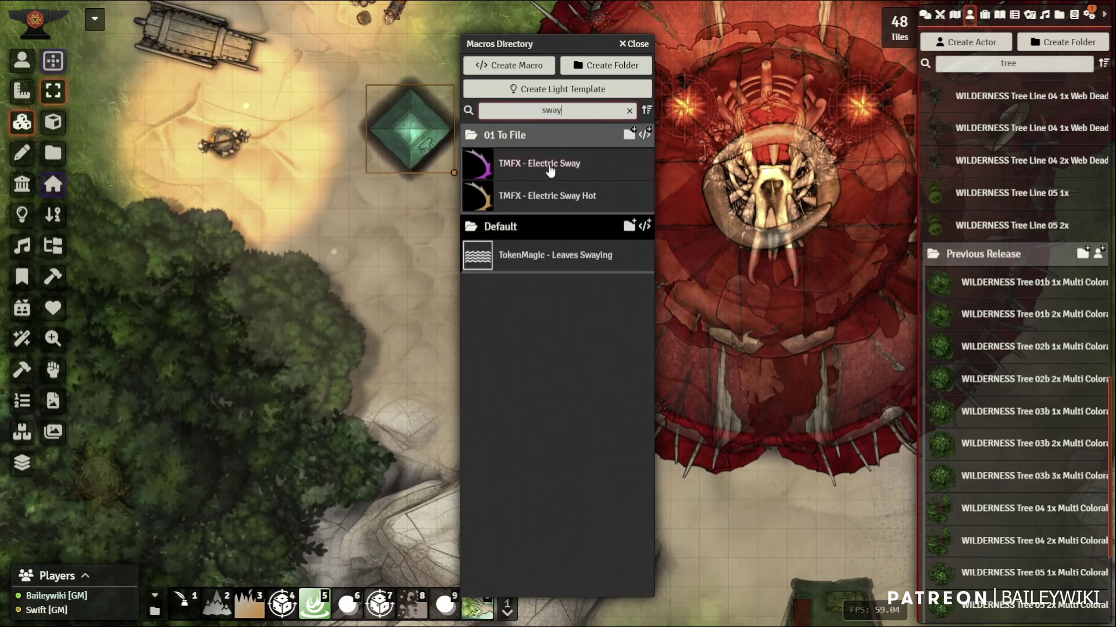
pyautogui.click(549, 165)
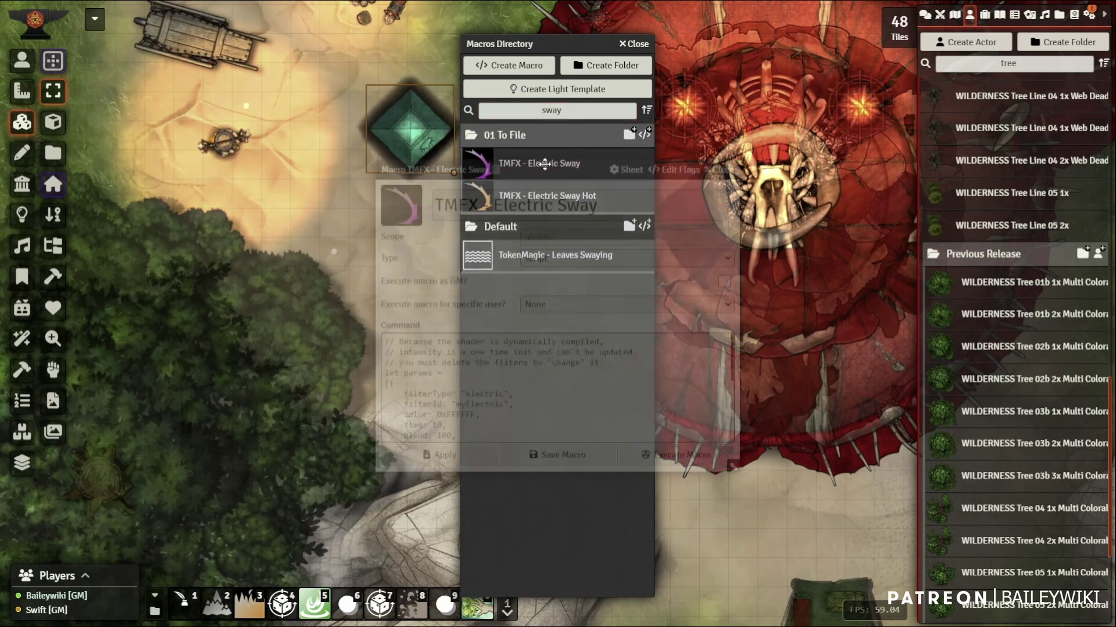
pyautogui.click(685, 456)
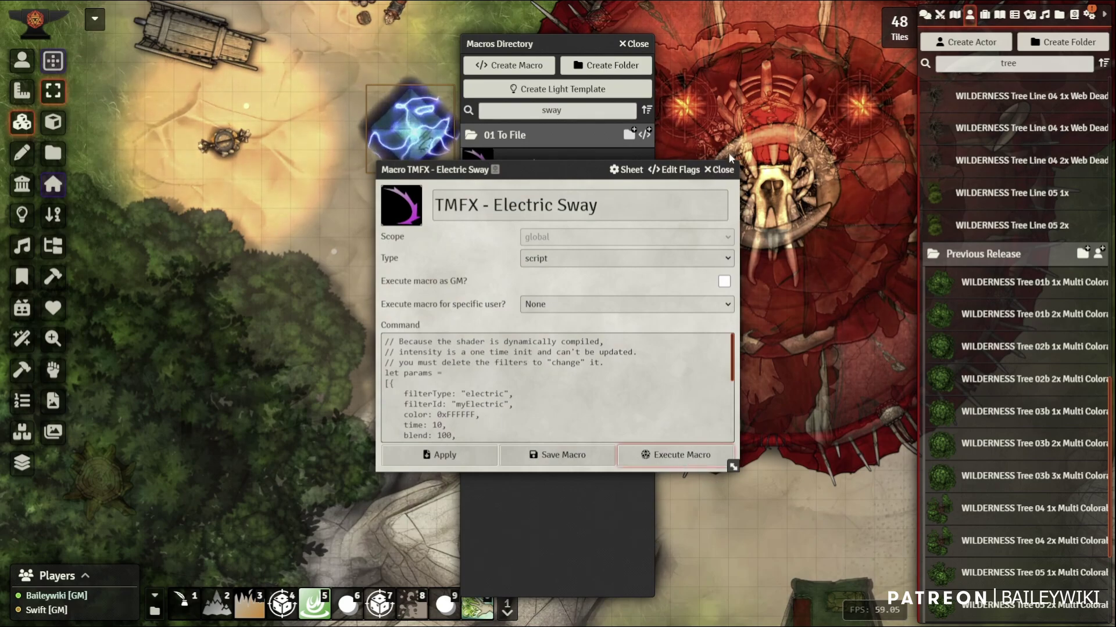
pyautogui.click(719, 169)
pyautogui.click(646, 49)
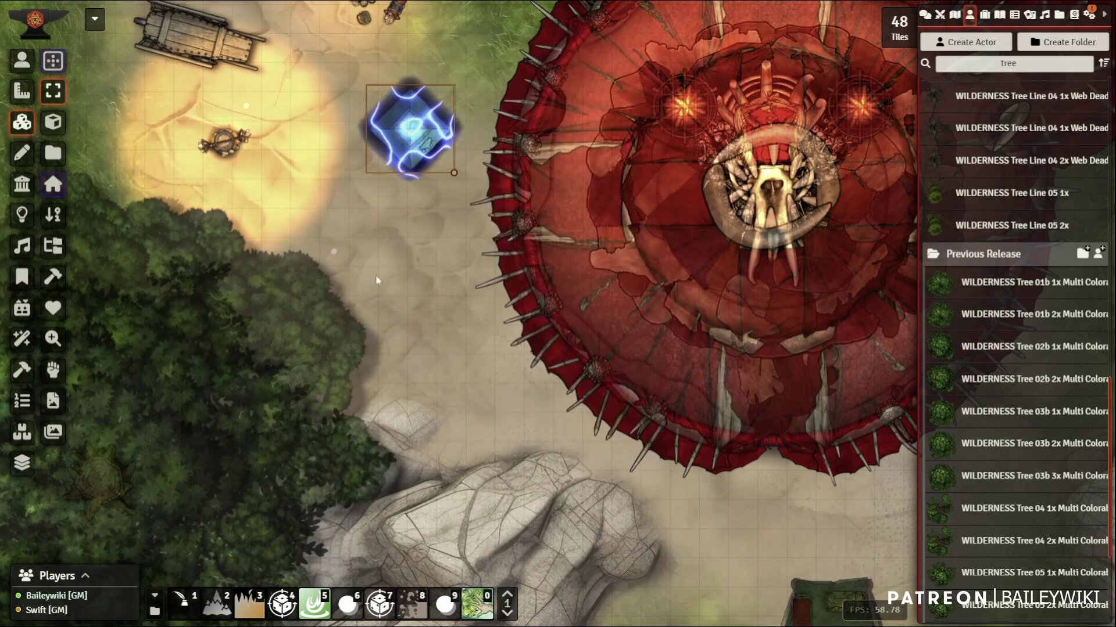
# - Move the electrified obelisk tile closer to the campfire beside the large tree
pyautogui.rightClick(395, 137)
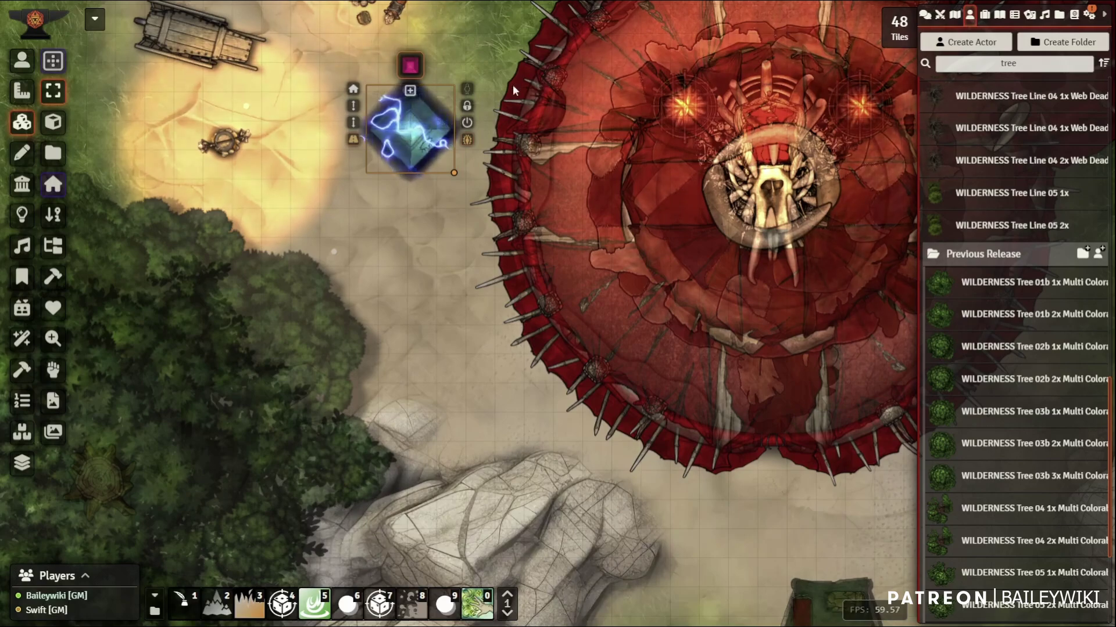
pyautogui.click(468, 90)
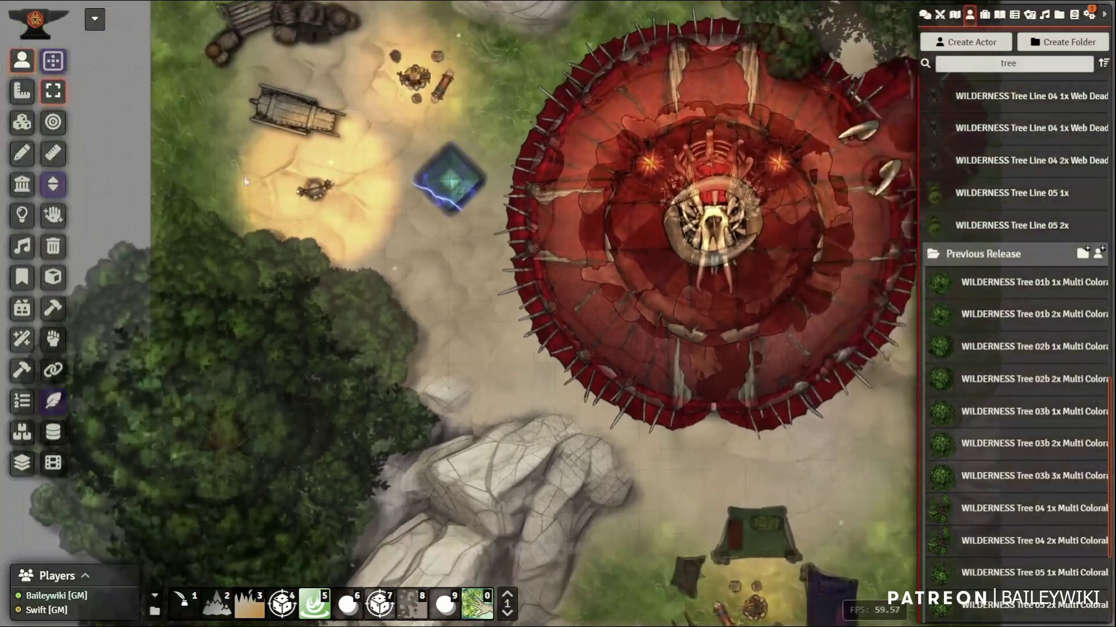
pyautogui.click(22, 122)
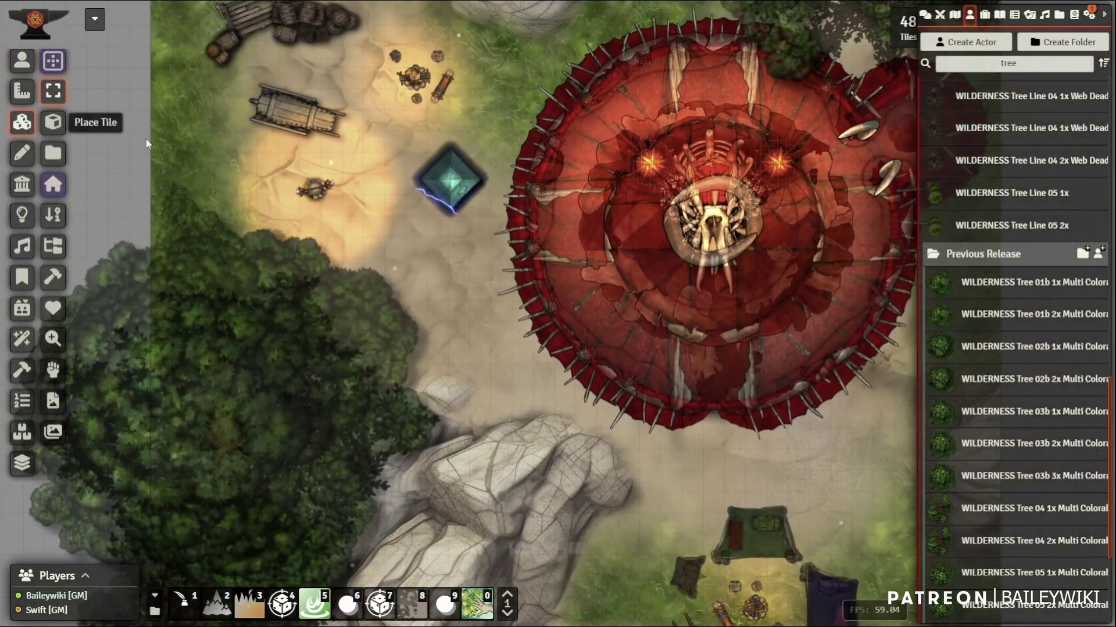
pyautogui.moveTo(445, 178); pyautogui.dragTo(400, 210)
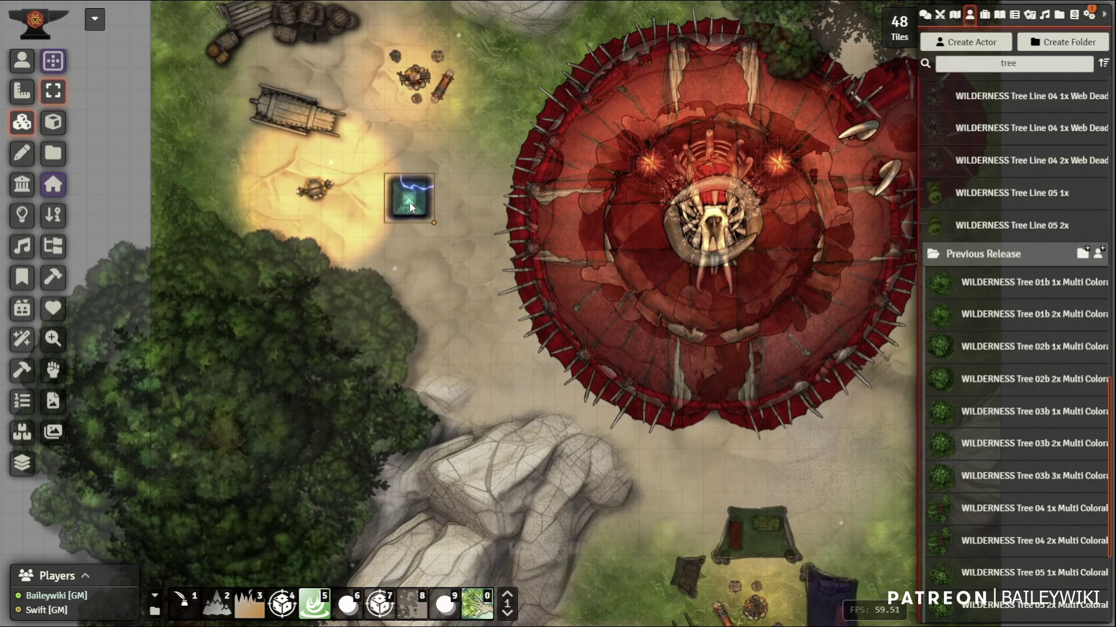
# - Switch tile editing to the foreground layer so the tent roofs and treetops can be selected
pyautogui.moveTo(486, 334); pyautogui.dragTo(334, 280)
pyautogui.scroll(-5, 333, 280)
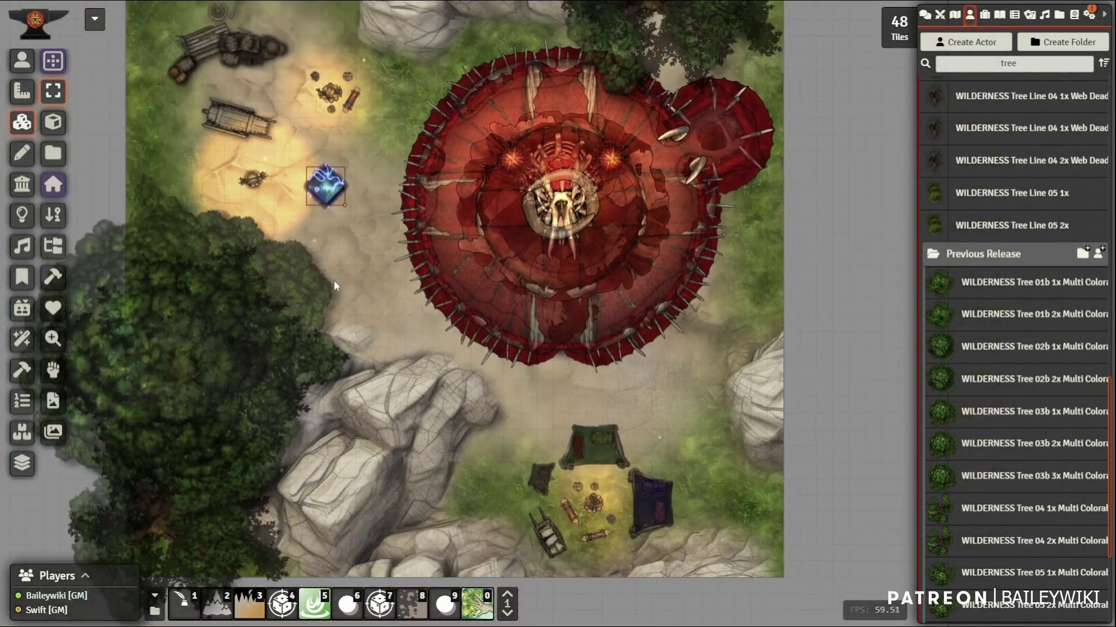
pyautogui.scroll(6, 333, 280)
pyautogui.moveTo(273, 238); pyautogui.dragTo(542, 368)
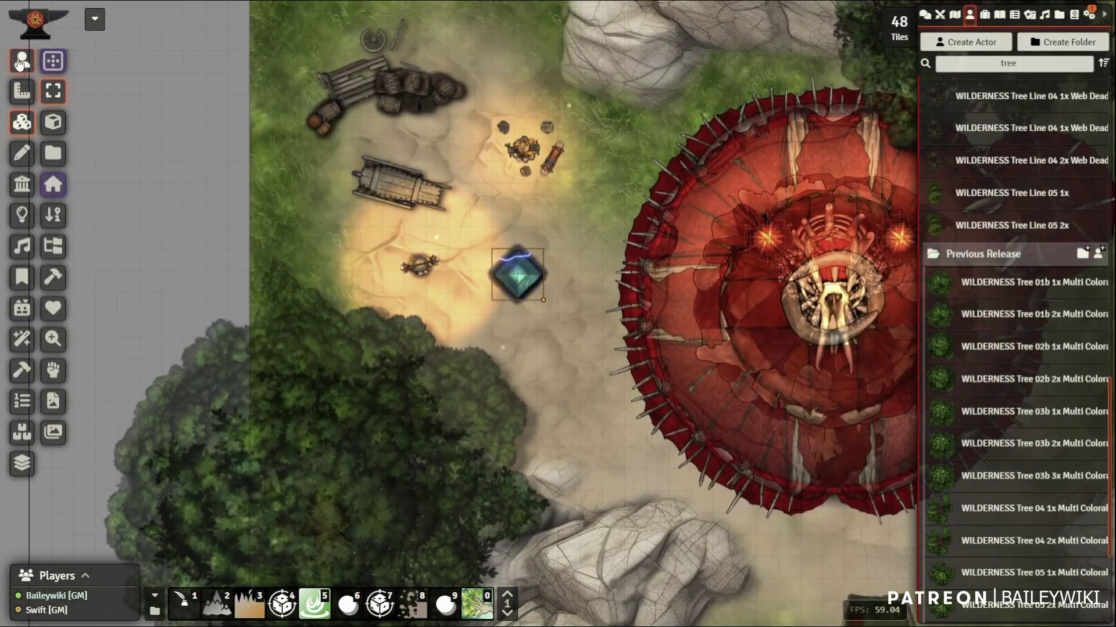
pyautogui.click(17, 122)
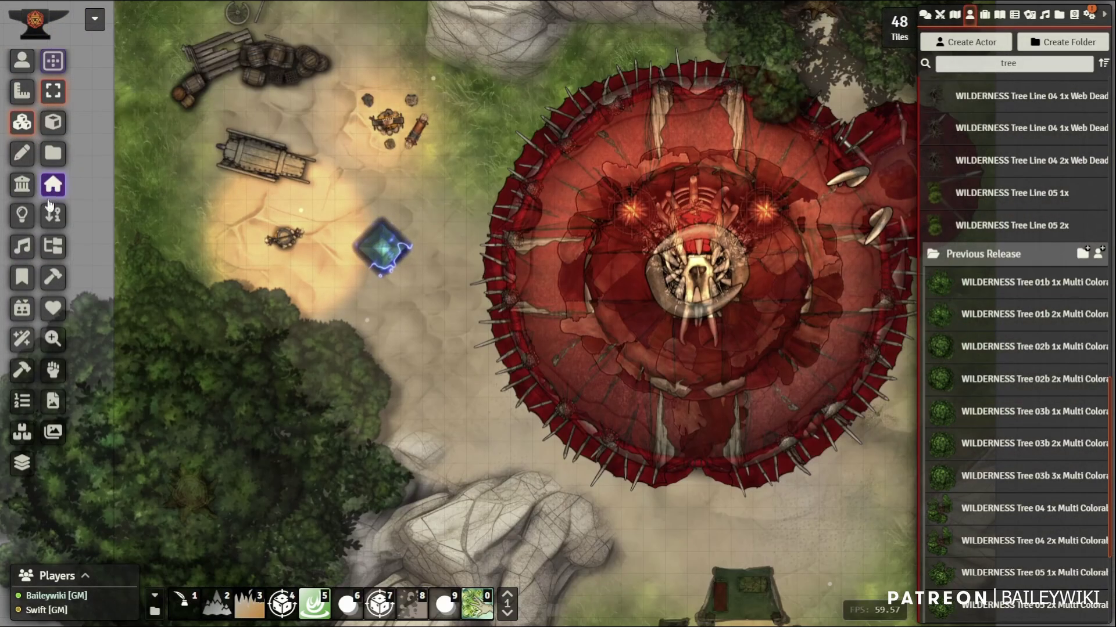
pyautogui.click(51, 210)
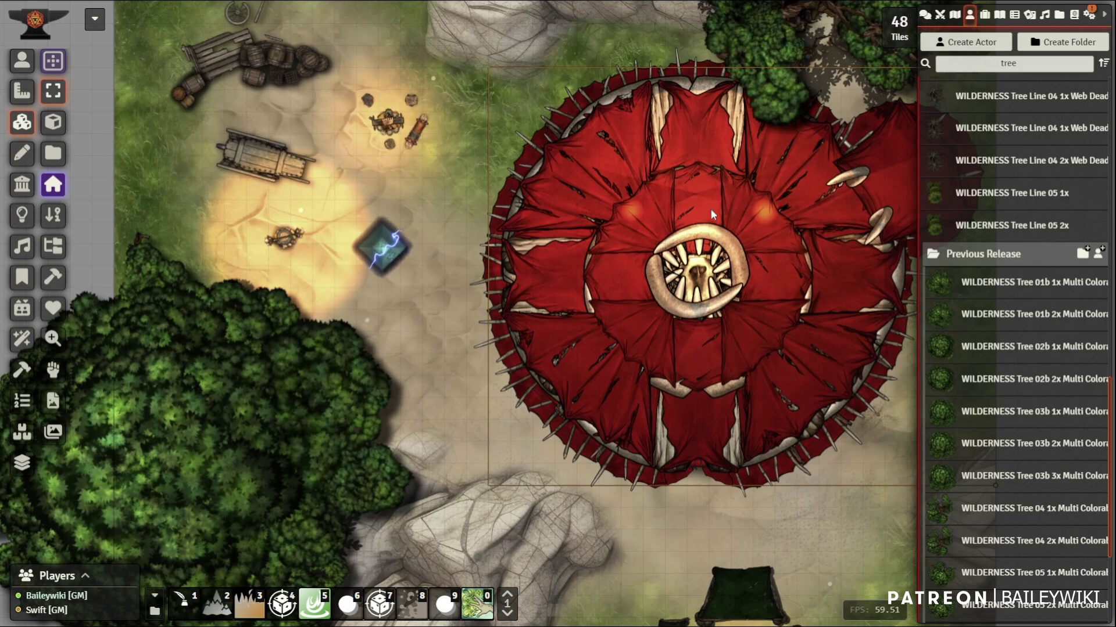
# - Recolor the large tent's roof tile by setting its DungeonDraft (TMFX) color to #cac0a5 and applying the change
pyautogui.scroll(-1, 581, 325)
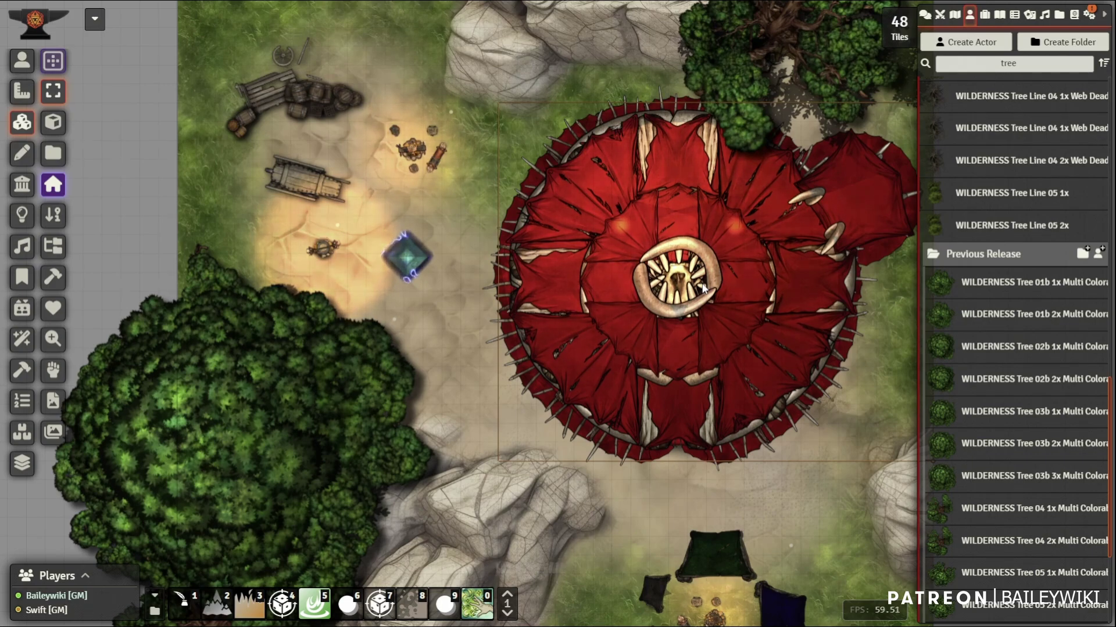
pyautogui.hotkey('shift', 'e')
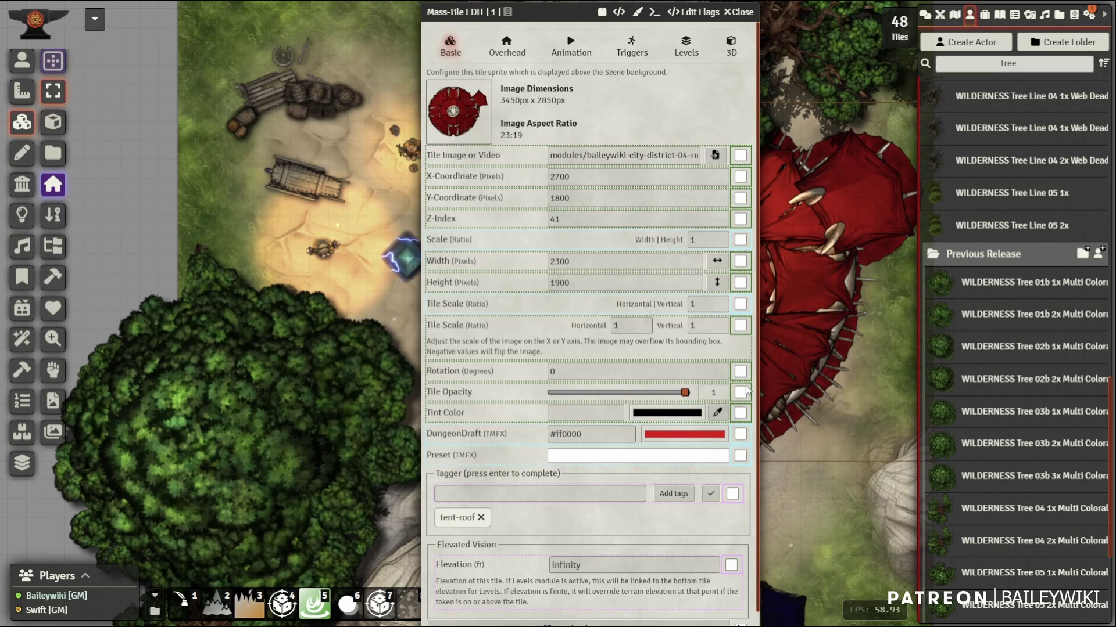
pyautogui.click(773, 371)
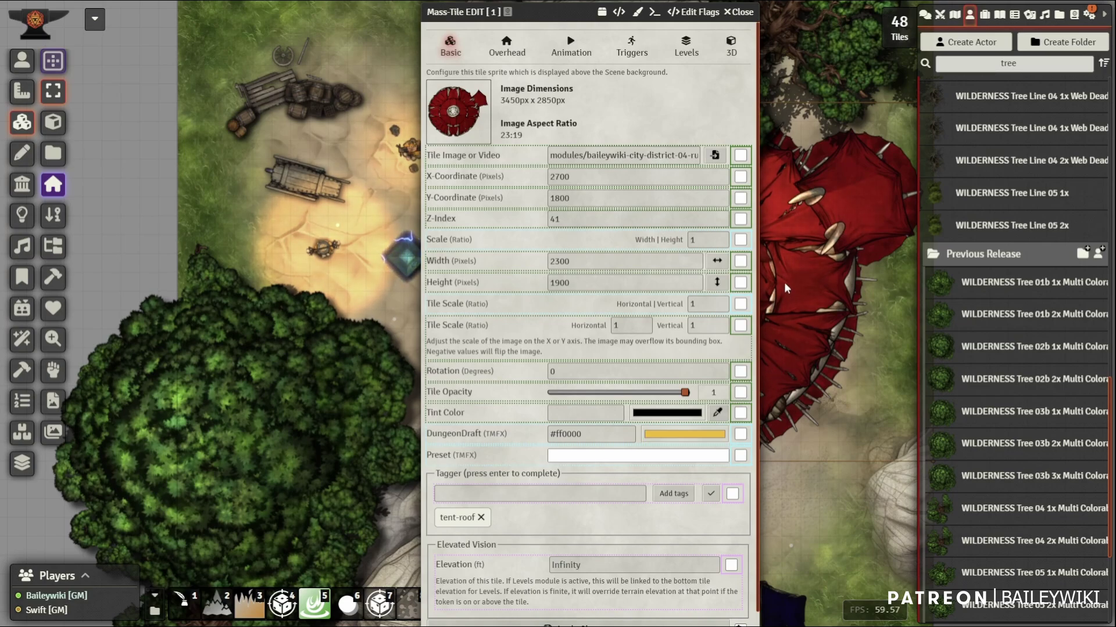
pyautogui.click(669, 286)
pyautogui.click(488, 310)
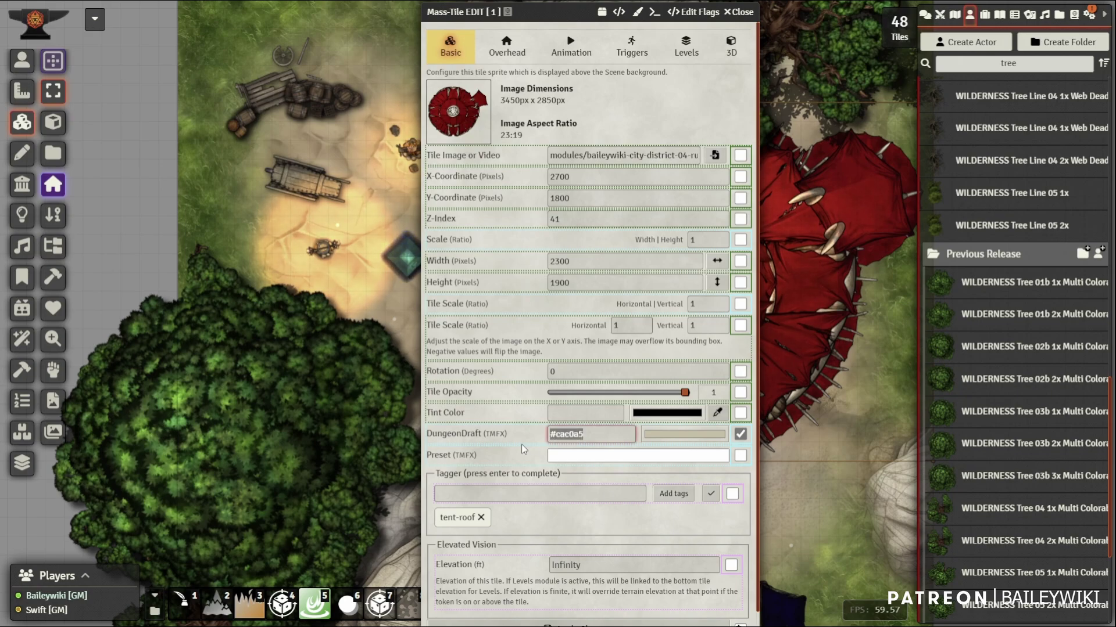
pyautogui.click(582, 621)
pyautogui.scroll(5, 136, 185)
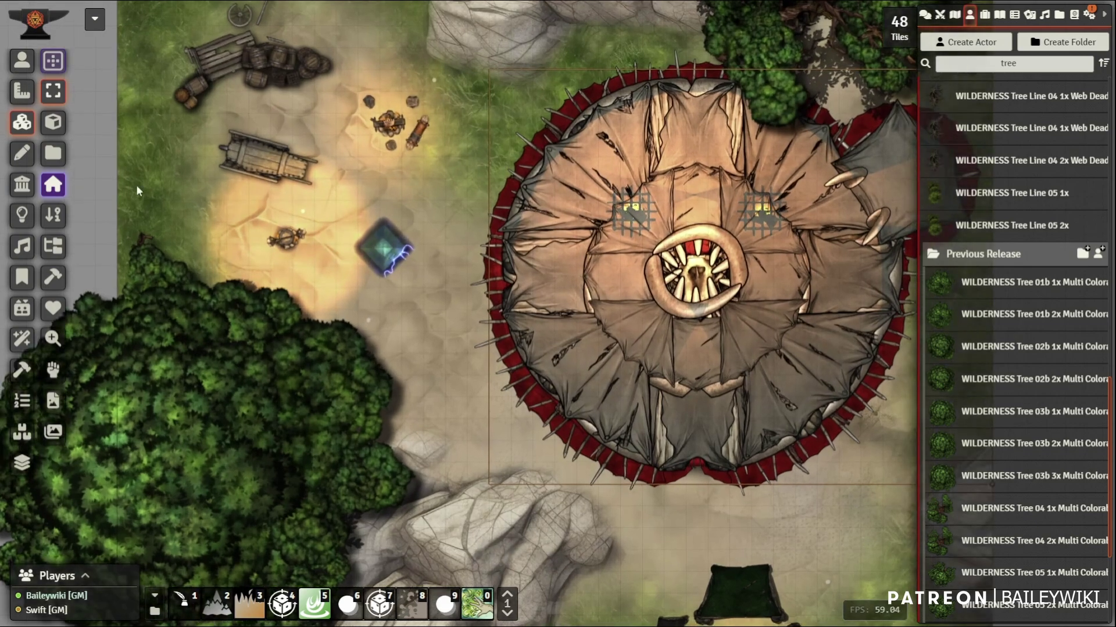
# - Set the DungeonDraft (TMFX) color of the large tent's base tile to #cac0a5 to match the roof
pyautogui.click(53, 194)
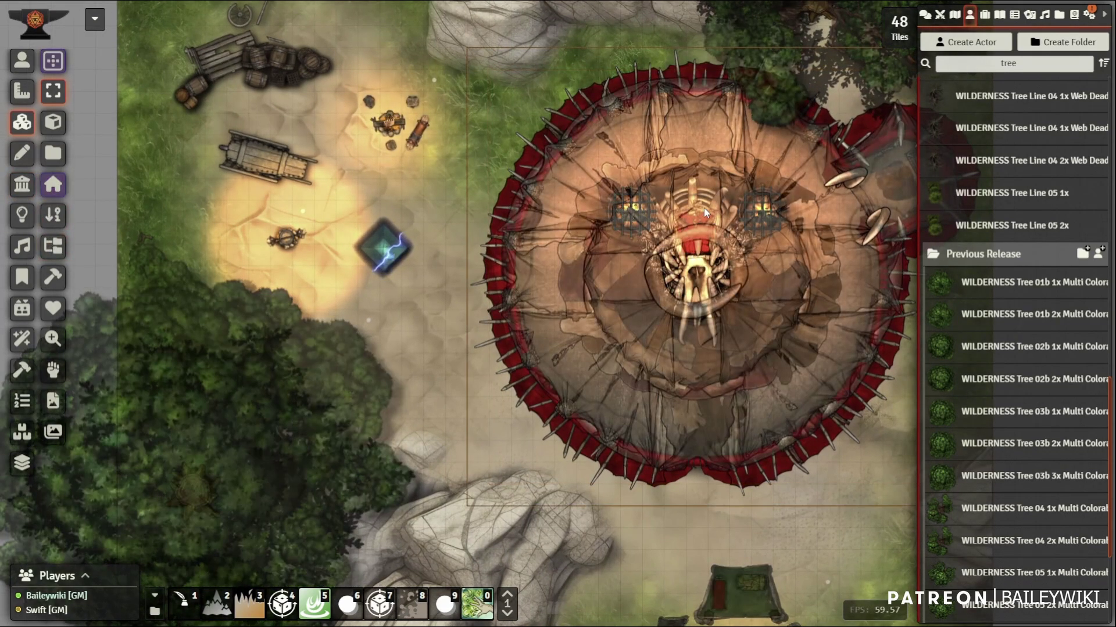
pyautogui.doubleClick(652, 179)
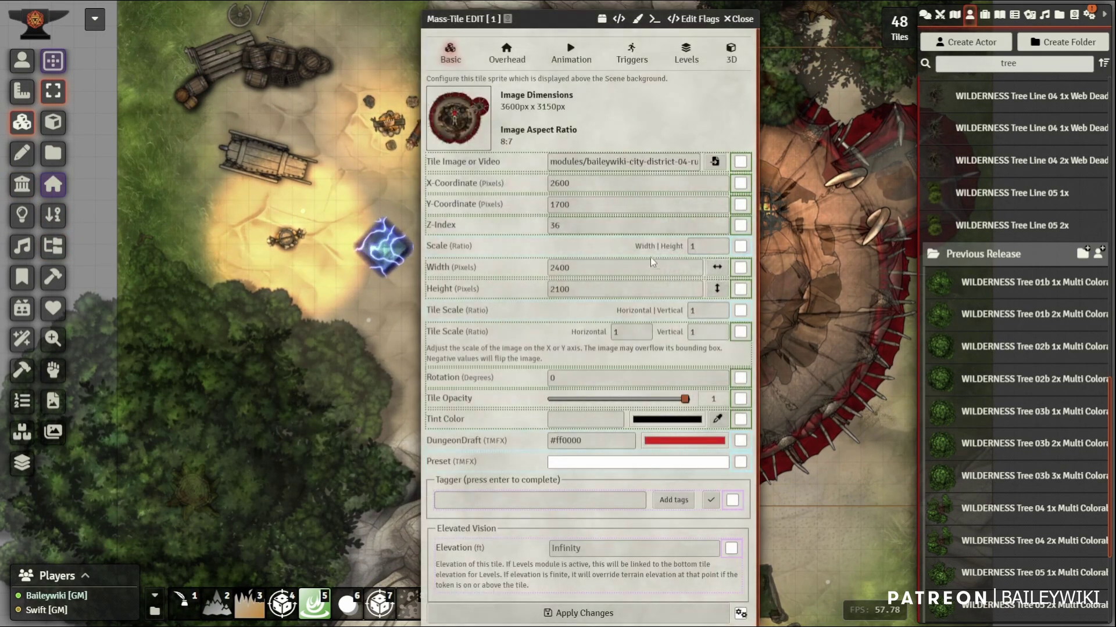
pyautogui.moveTo(593, 441); pyautogui.dragTo(522, 440)
pyautogui.write('#cac0a5')
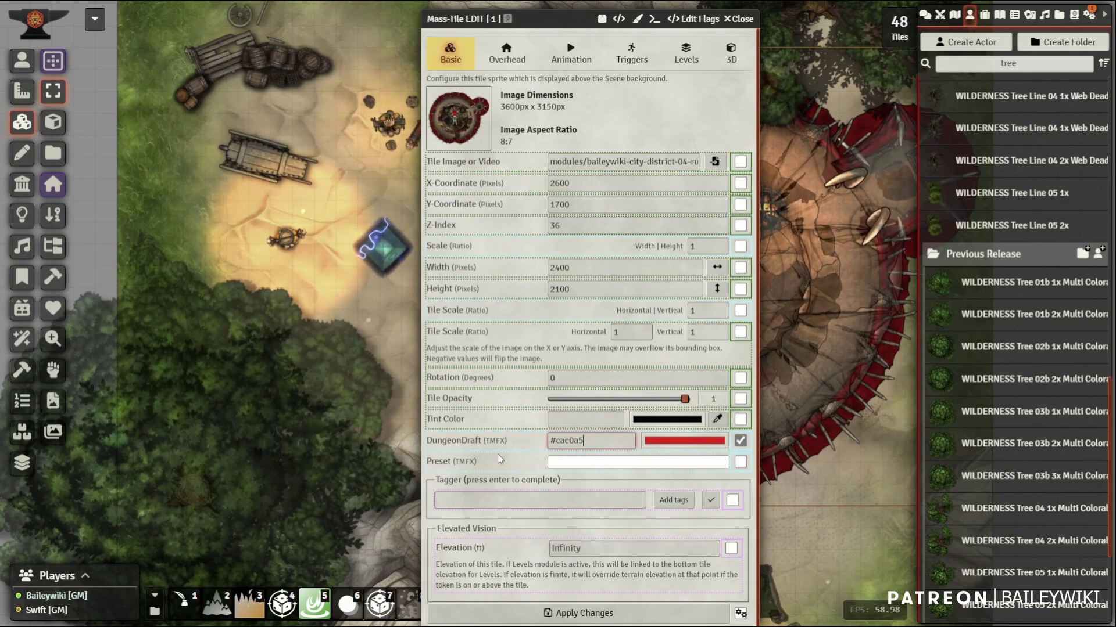
pyautogui.click(584, 614)
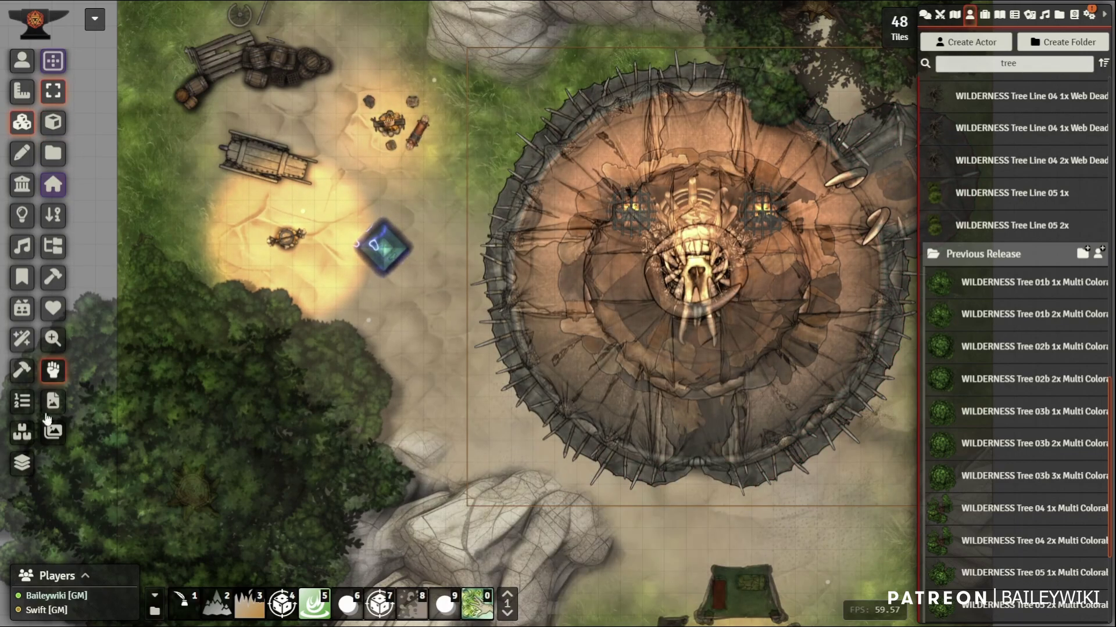
# - Inspect the large tent's interior by isolating the 0 to 9 level with the Levels layer tool and toggling the roofs view
pyautogui.click(22, 463)
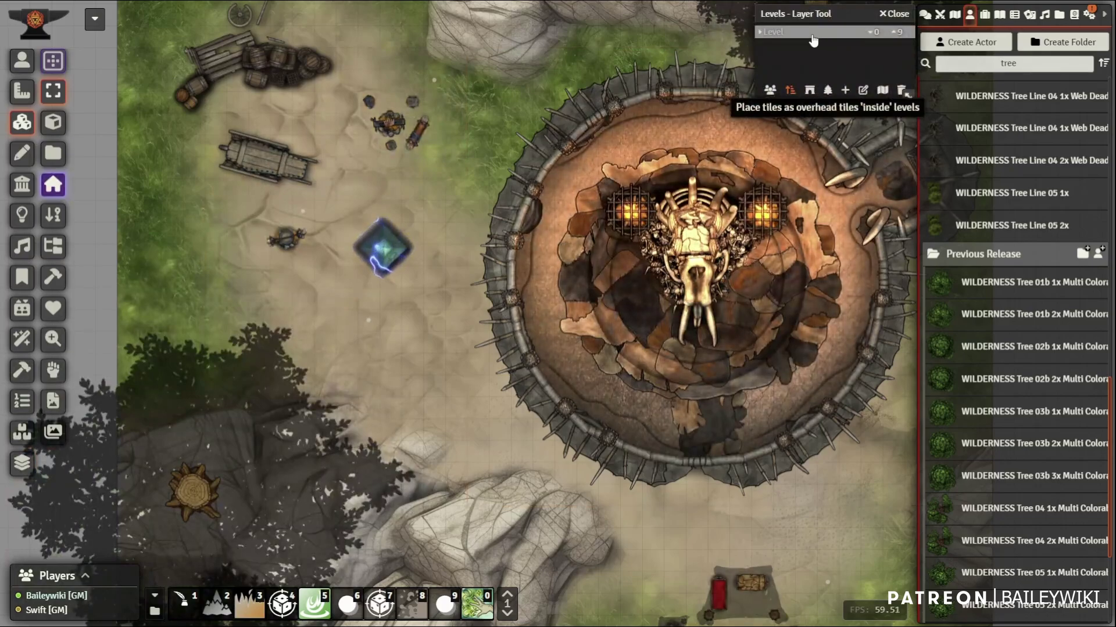
pyautogui.scroll(2, 632, 290)
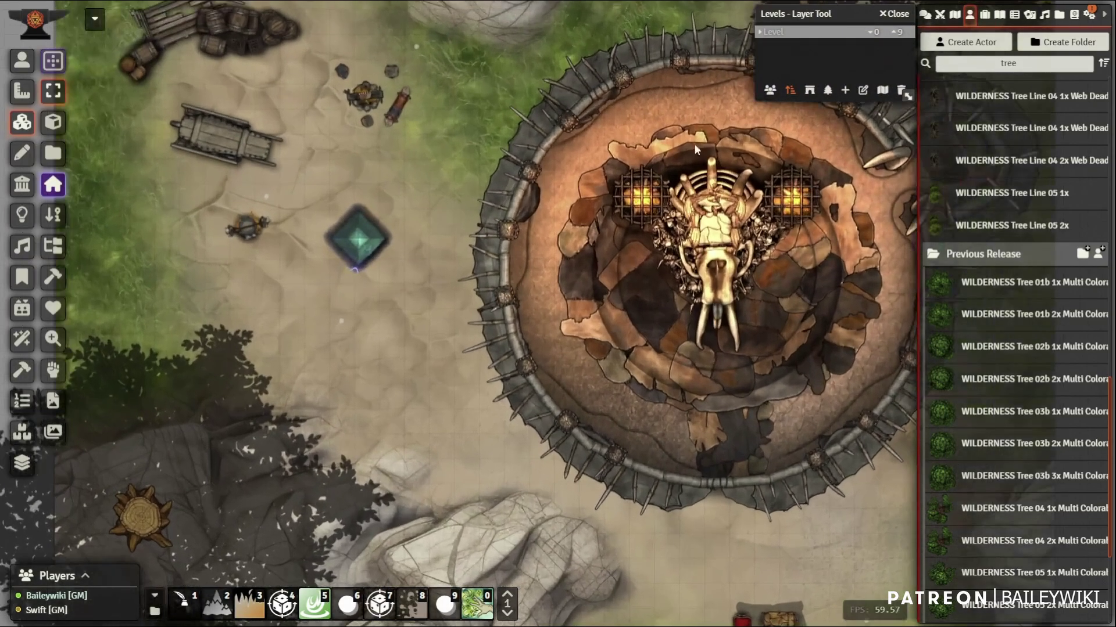
pyautogui.click(810, 92)
pyautogui.click(810, 92)
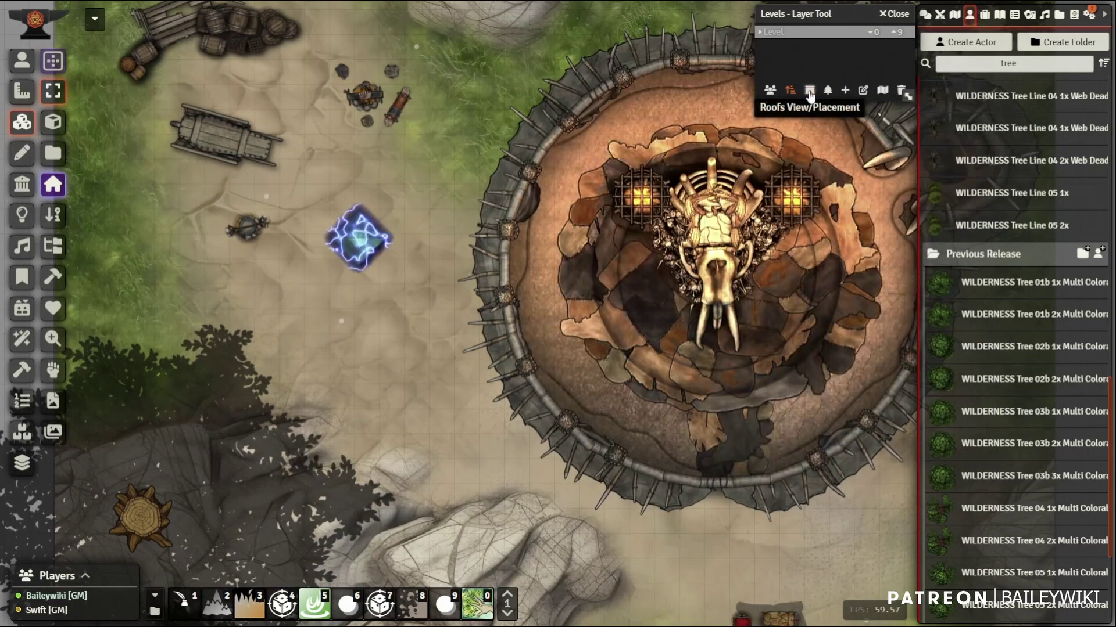
pyautogui.click(809, 92)
pyautogui.click(809, 92)
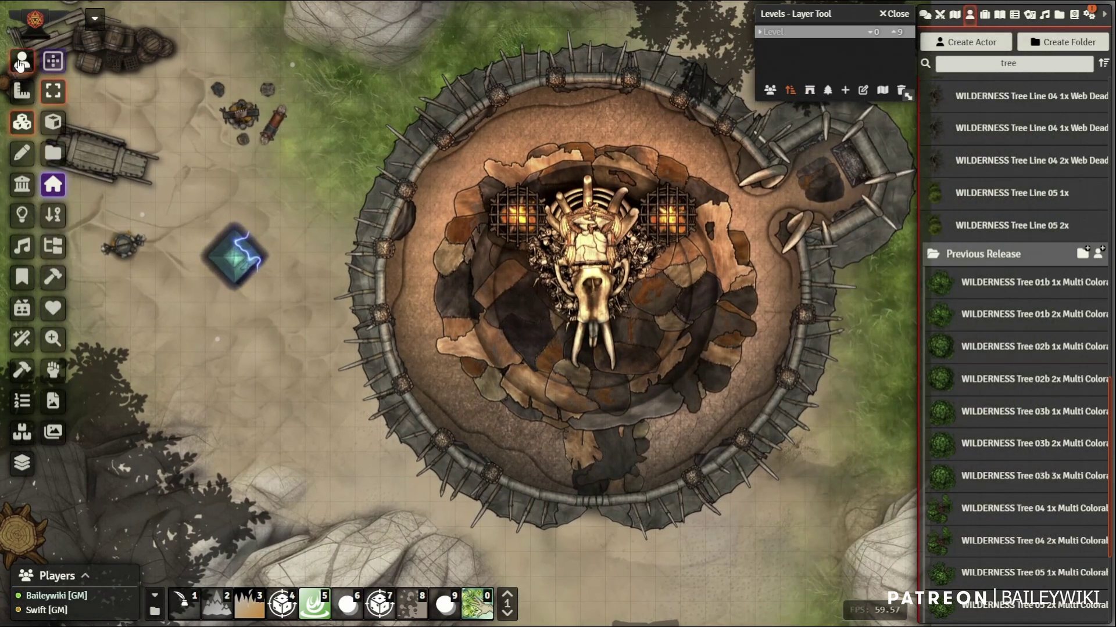
# - Test the two caged fires inside the large tent by switching each one off and on again
pyautogui.click(22, 60)
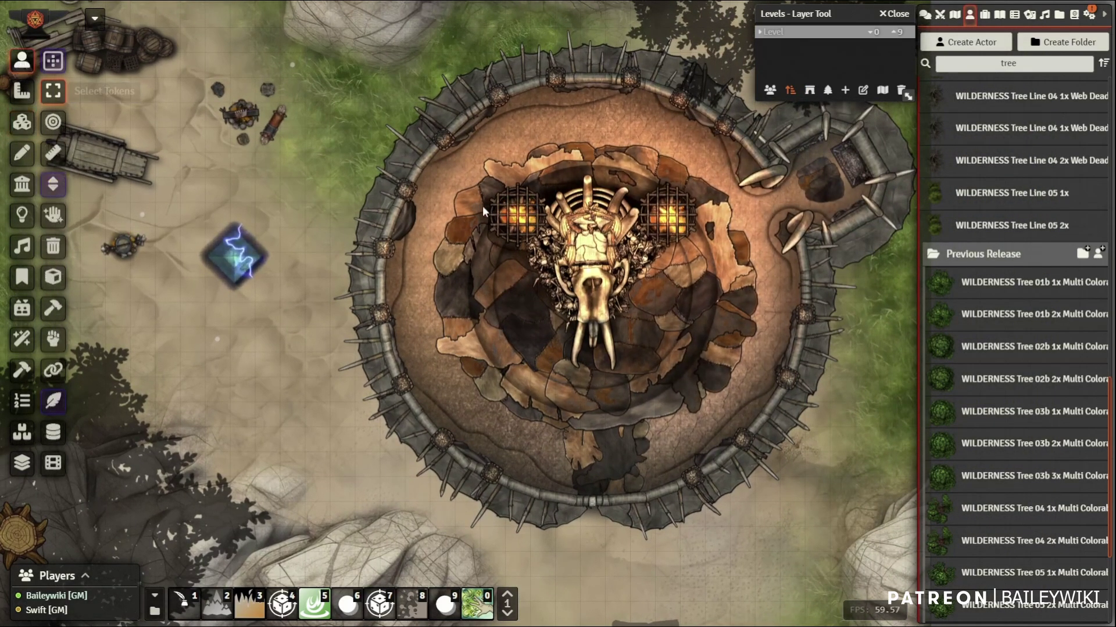
pyautogui.click(515, 222)
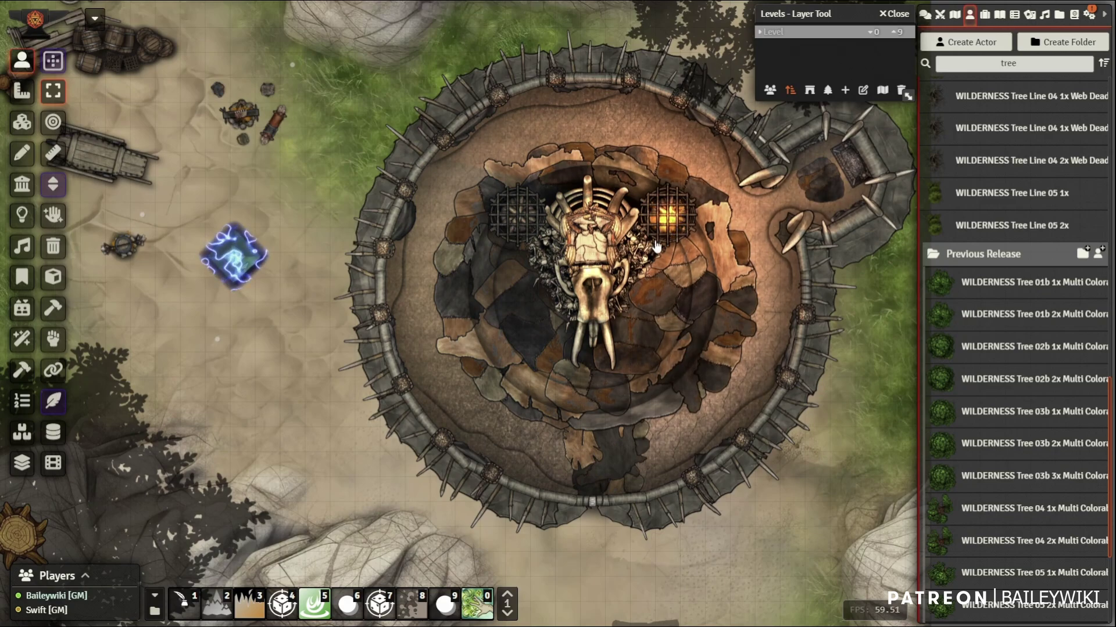
pyautogui.click(671, 219)
pyautogui.click(669, 220)
pyautogui.click(510, 235)
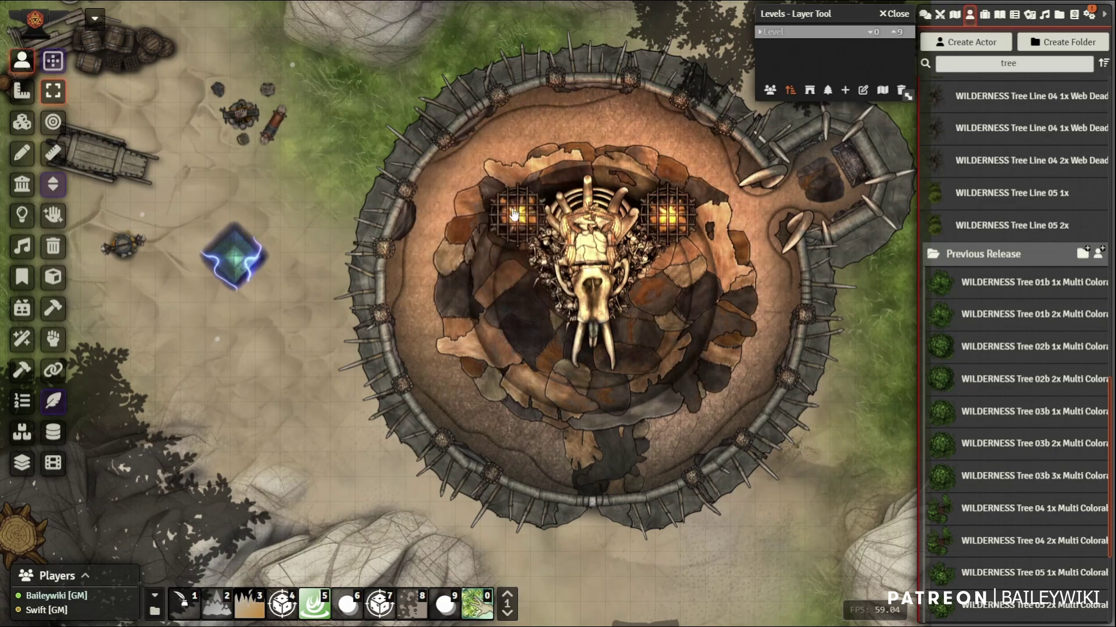
# - Close the Levels layer tool and extinguish both fires between the wagon, the barrels and the obelisk
pyautogui.scroll(-2, 472, 216)
pyautogui.moveTo(474, 219); pyautogui.dragTo(479, 397)
pyautogui.scroll(4, 596, 323)
pyautogui.scroll(5, 479, 397)
pyautogui.click(894, 13)
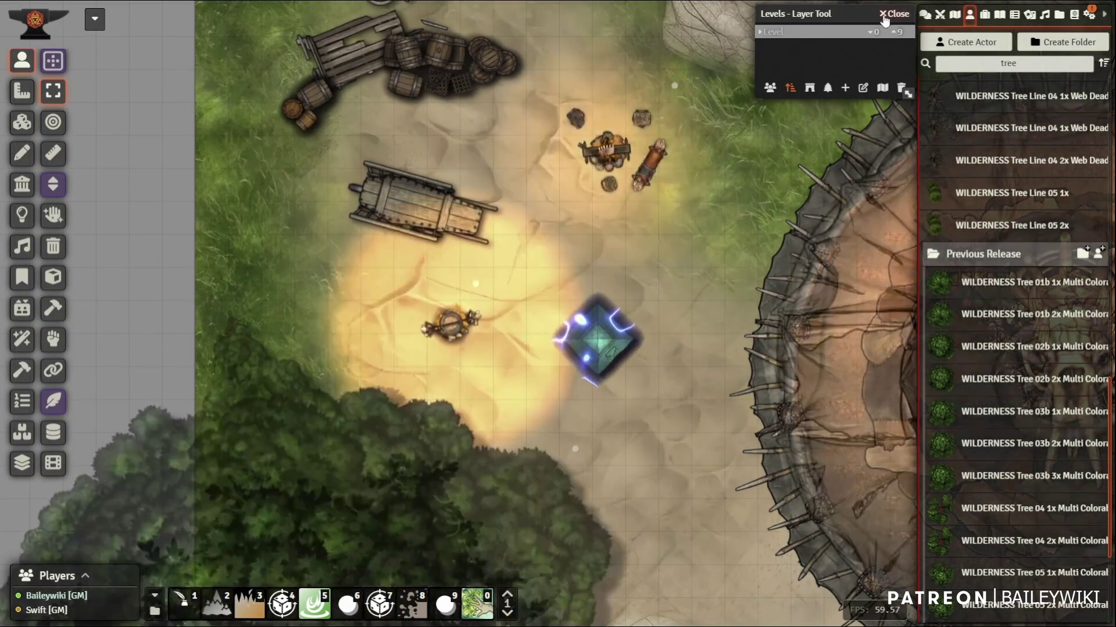
pyautogui.click(460, 328)
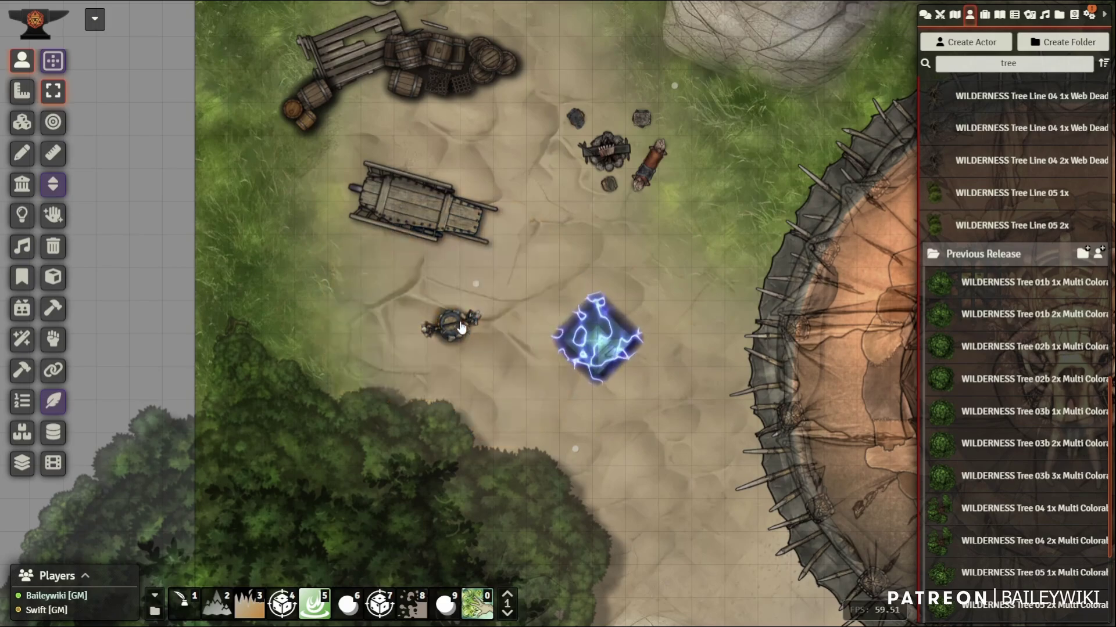
pyautogui.click(458, 324)
pyautogui.scroll(6, 458, 321)
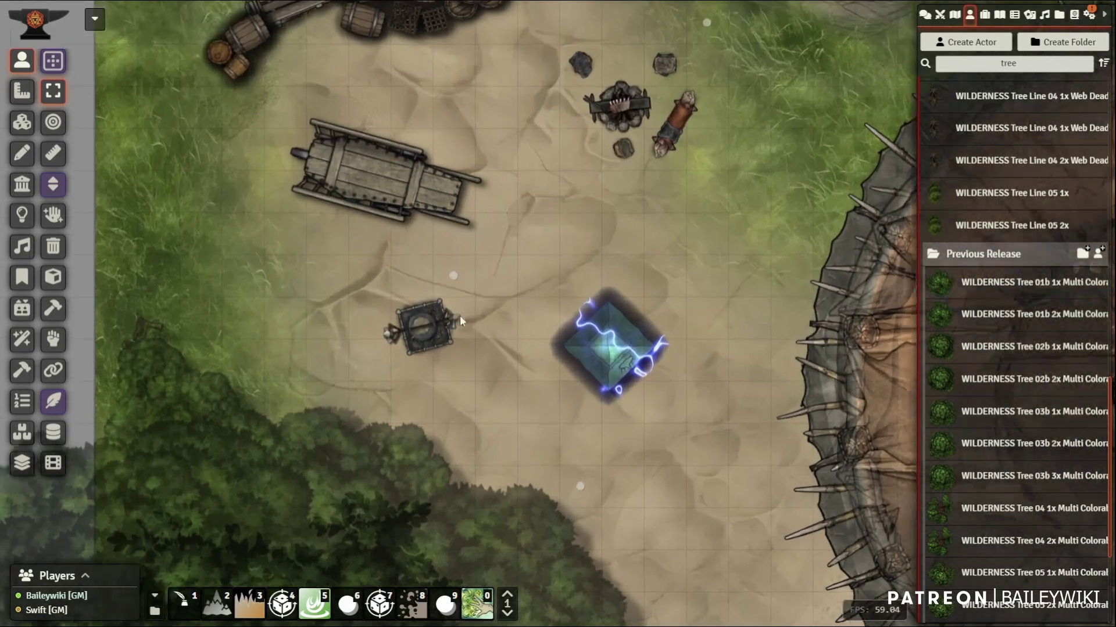
pyautogui.click(634, 87)
pyautogui.scroll(-5, 622, 110)
pyautogui.scroll(-6, 594, 160)
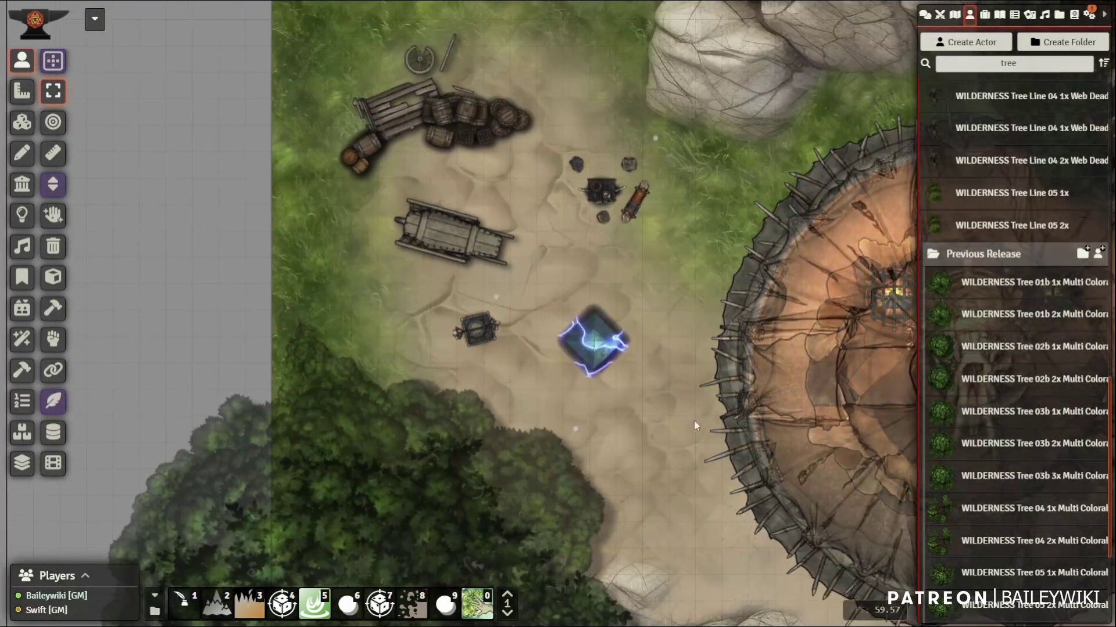
# - Draw an ambient sound over the camp with a radius of about 117 ft and search the favourite sounds folder for "orc"
pyautogui.moveTo(693, 420); pyautogui.dragTo(473, 90)
pyautogui.scroll(-7, 473, 89)
pyautogui.moveTo(638, 361); pyautogui.dragTo(532, 374)
pyautogui.moveTo(443, 278); pyautogui.dragTo(511, 336)
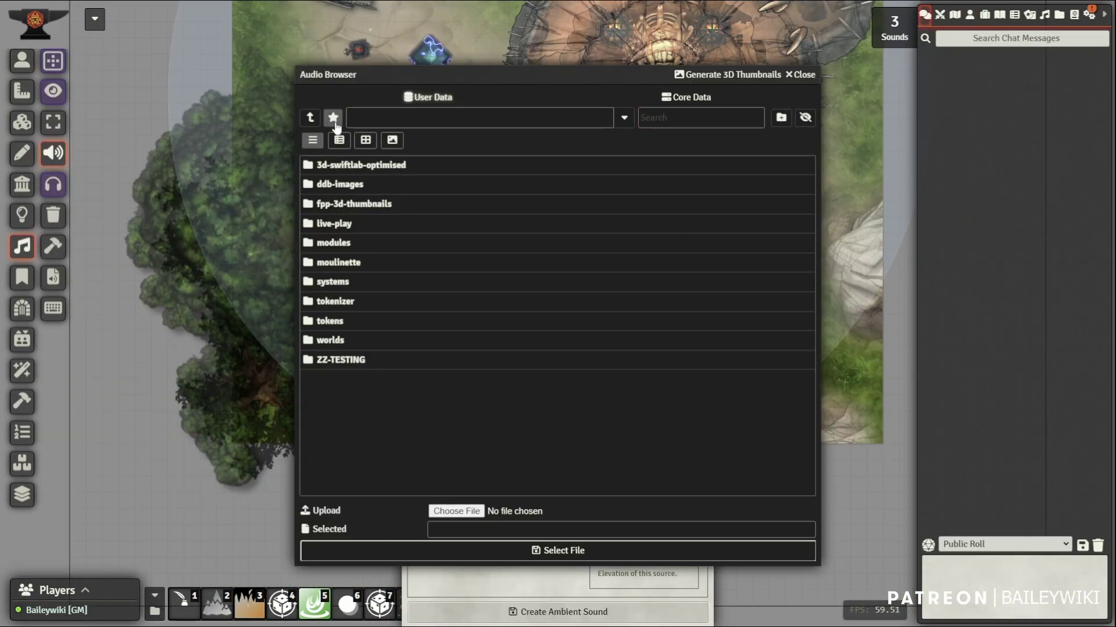
pyautogui.click(333, 118)
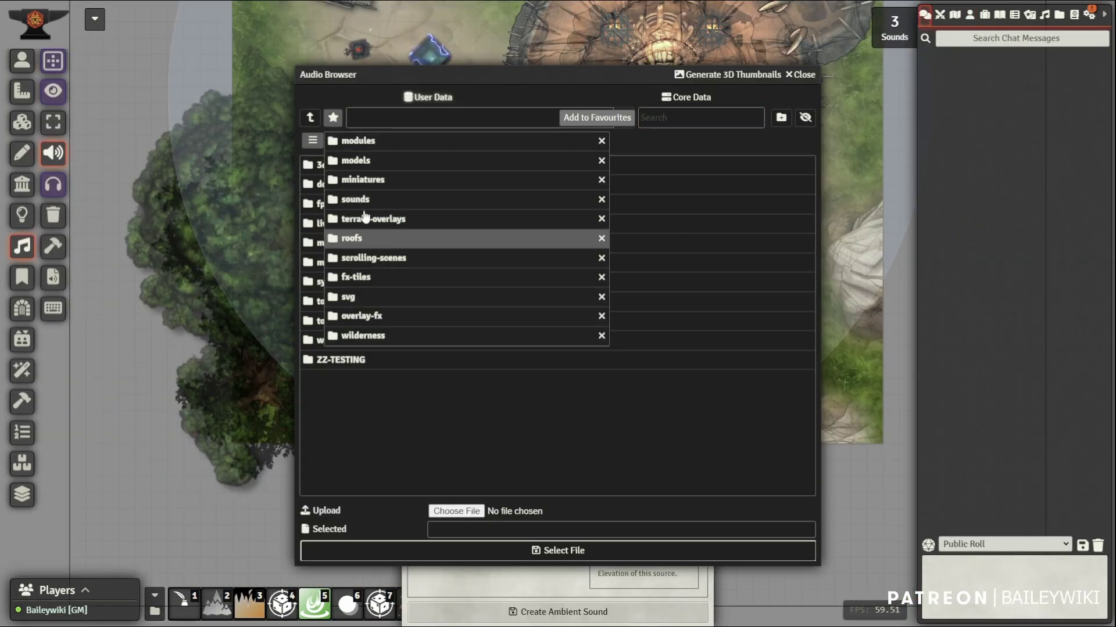
pyautogui.click(366, 198)
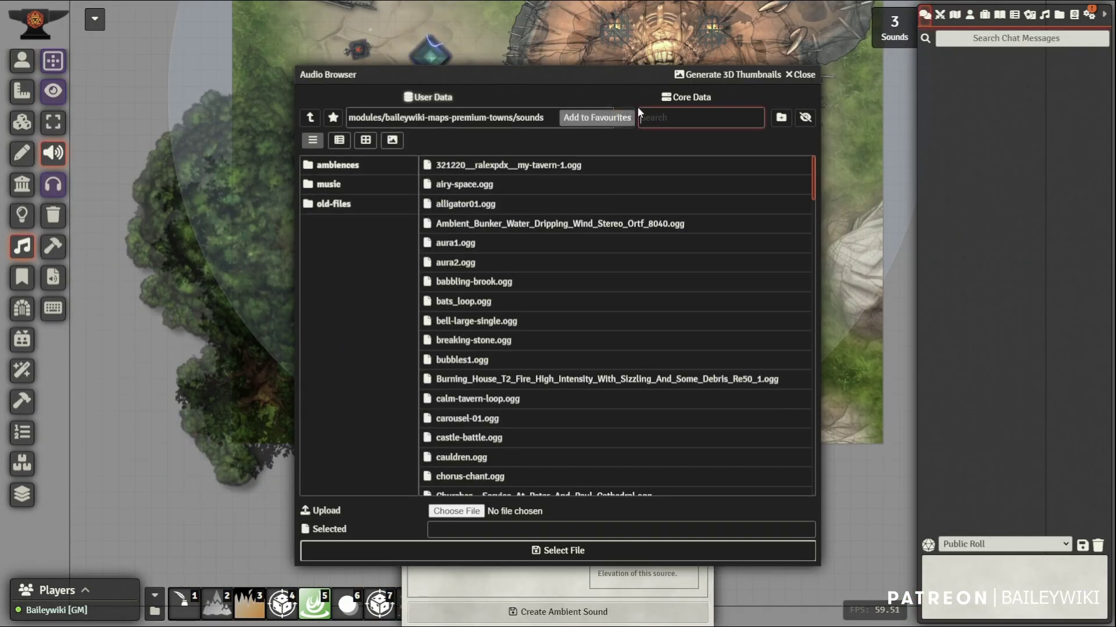
pyautogui.click(676, 123)
pyautogui.write('orc')
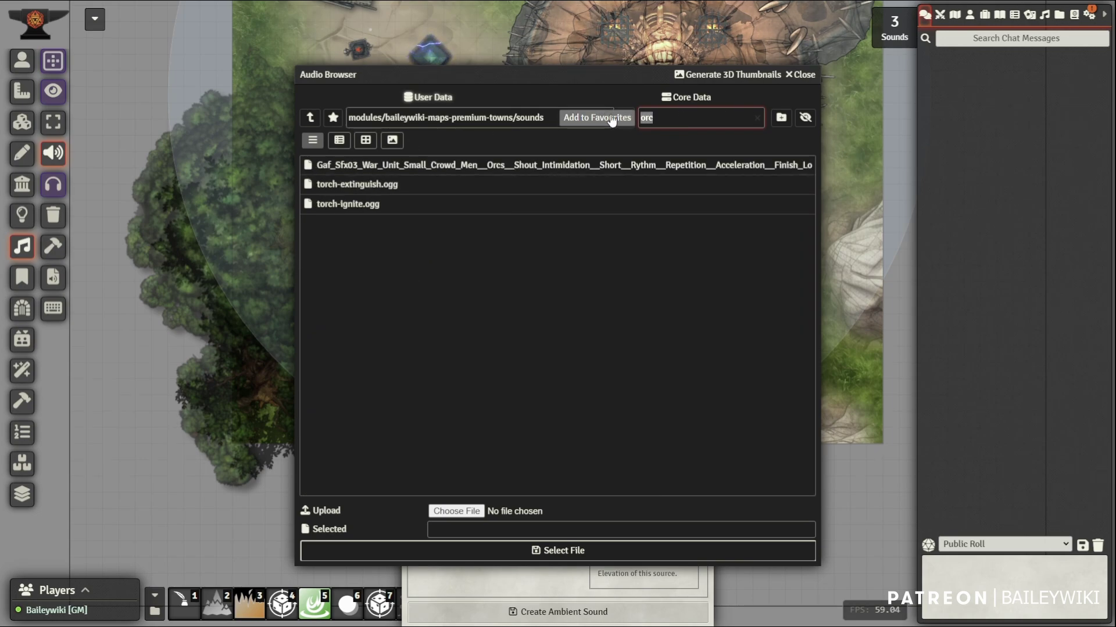
pyautogui.press('BackSpace')
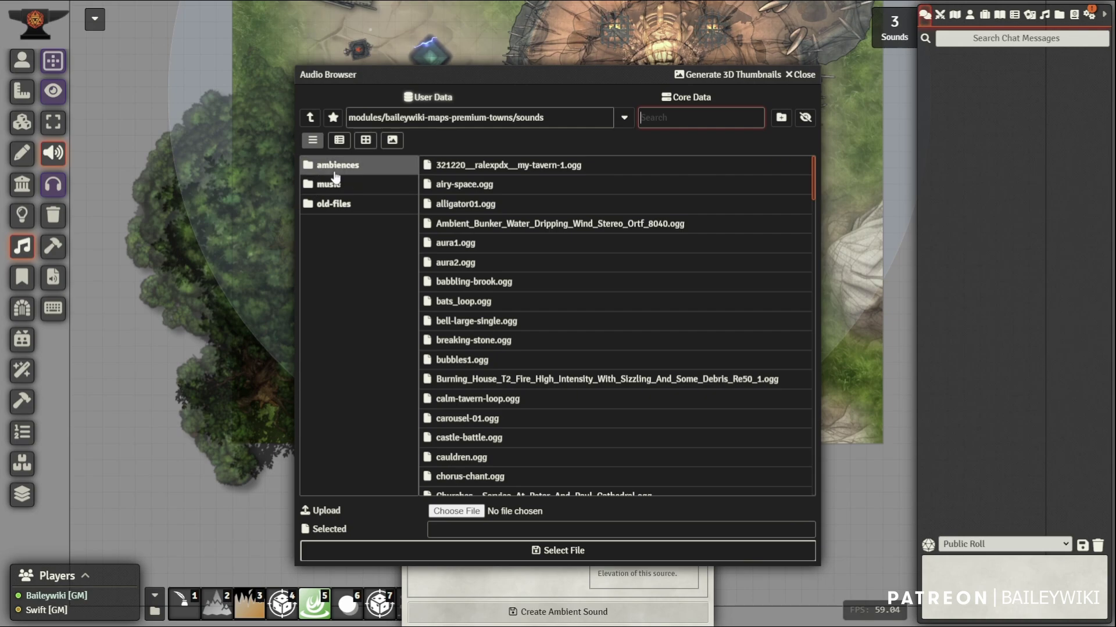
# - Choose orc-camp-desert.ogg from the ambiences folder as the source file and create the ambient sound
pyautogui.click(335, 168)
pyautogui.click(336, 167)
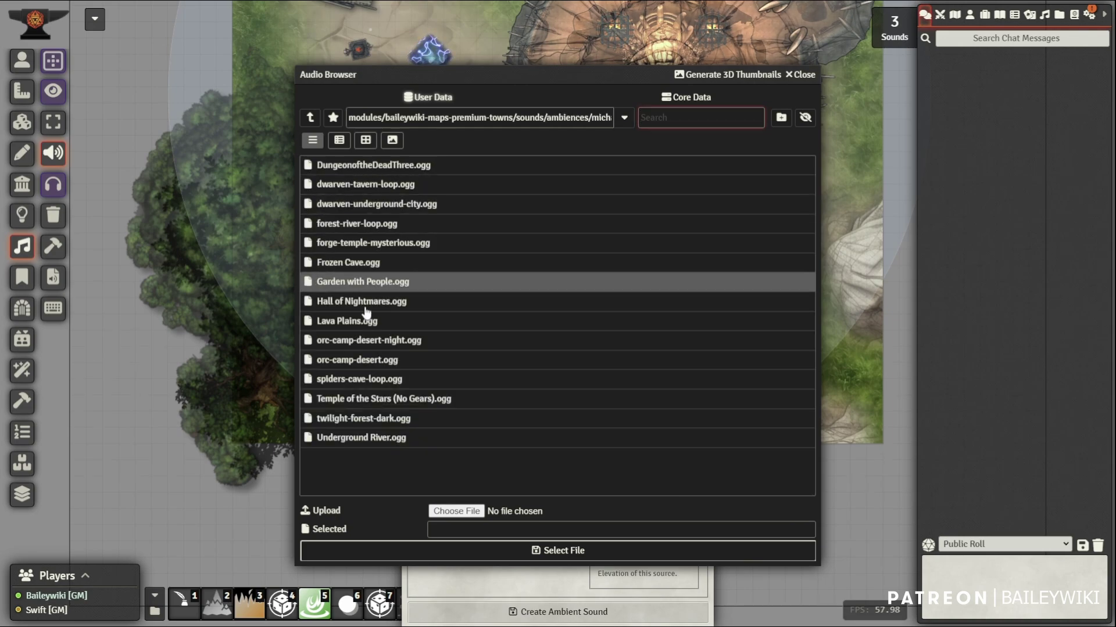
pyautogui.click(355, 361)
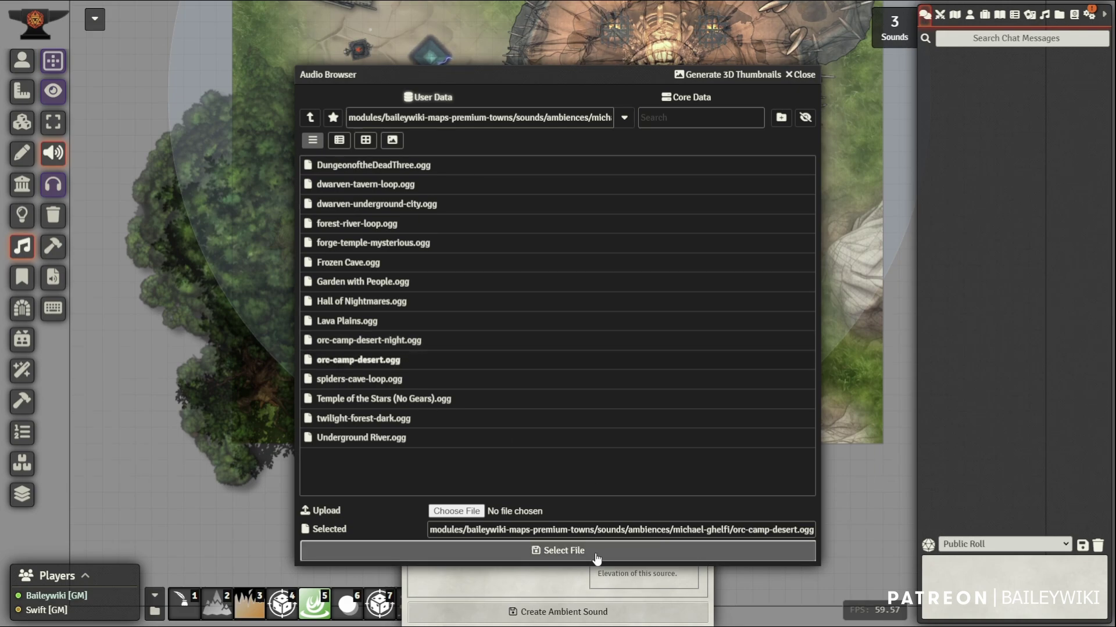
pyautogui.click(579, 550)
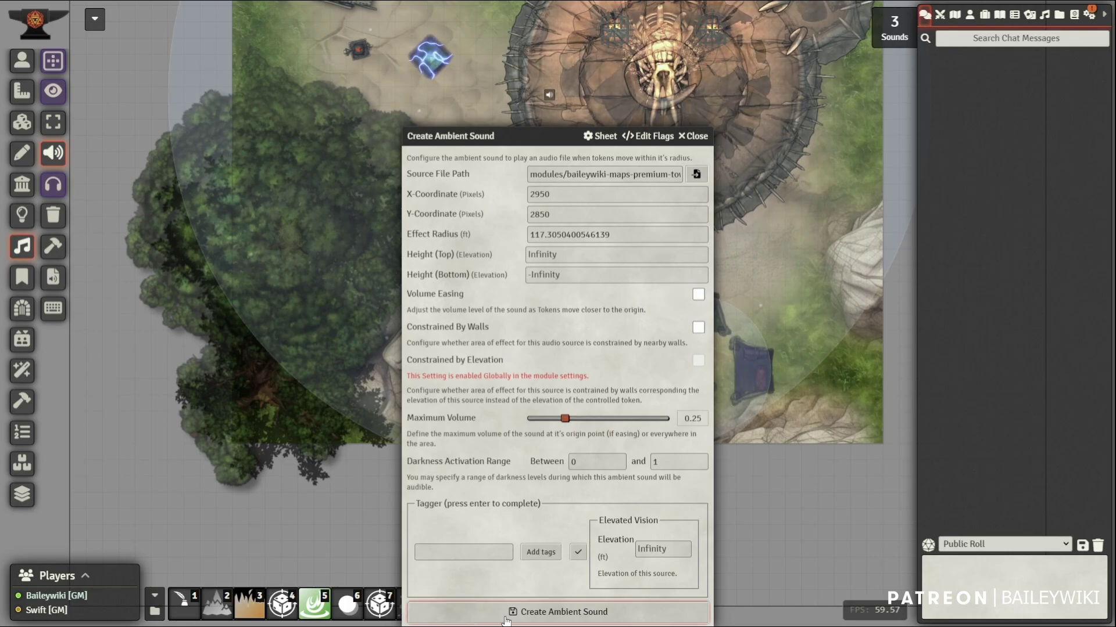
pyautogui.click(524, 613)
# - Transition the scene to night and place the "test with vision" actor beside the campfire among the small tents
pyautogui.click(22, 215)
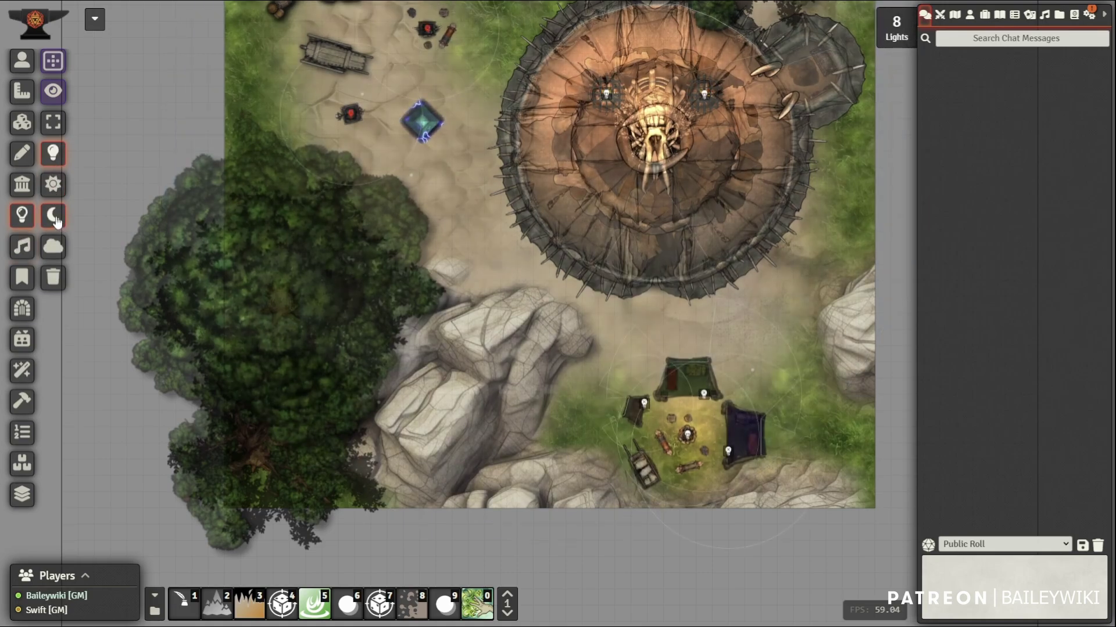
pyautogui.click(22, 61)
pyautogui.click(971, 16)
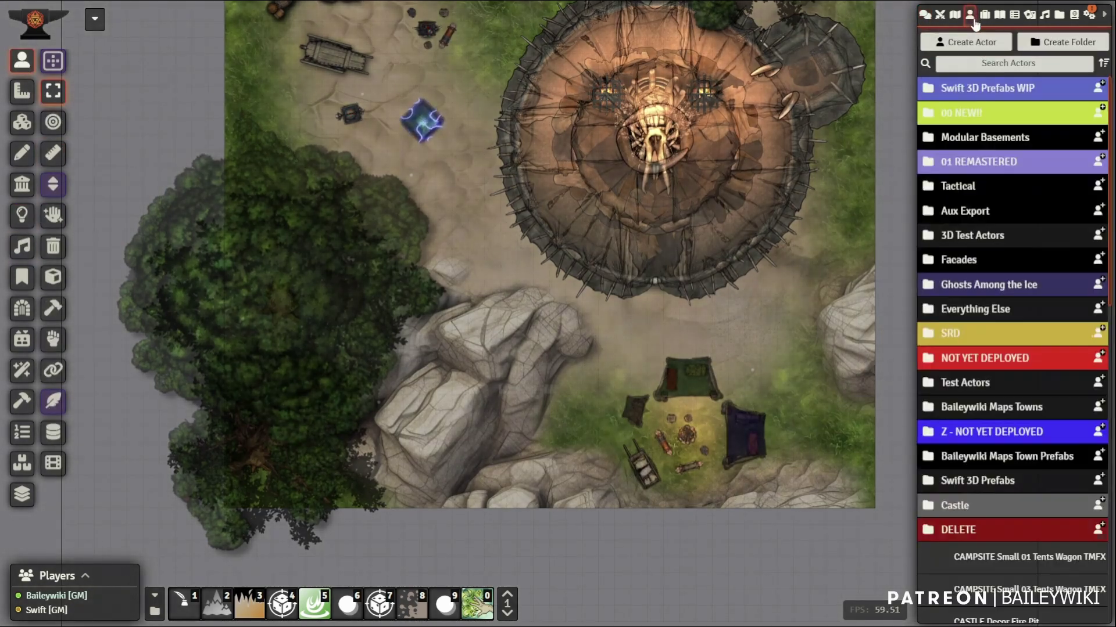
pyautogui.click(1004, 63)
pyautogui.write('usi')
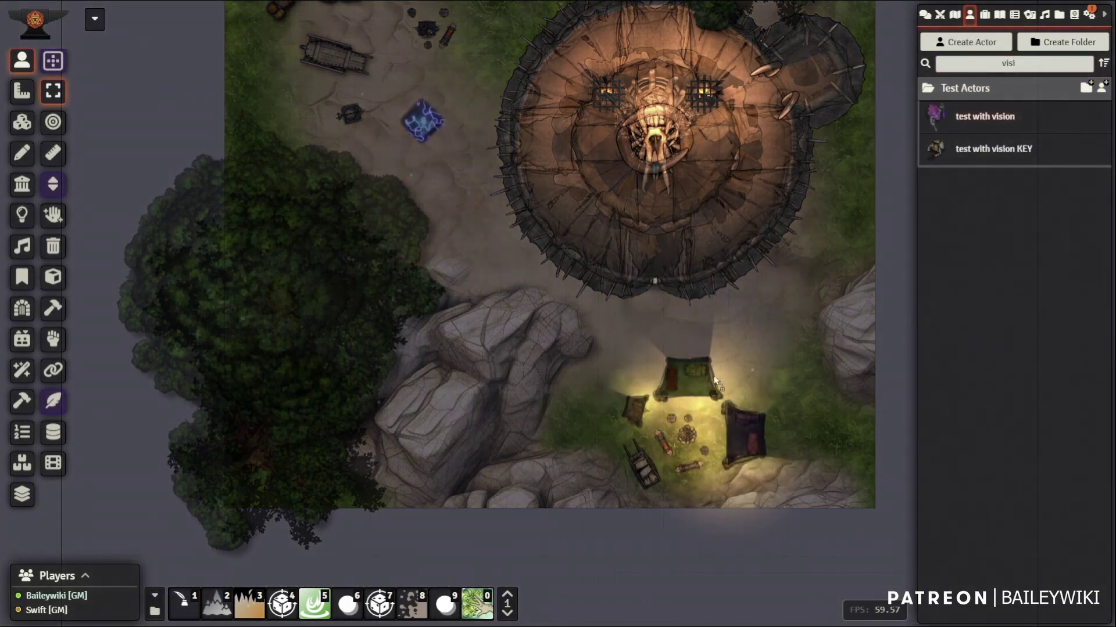
pyautogui.click(701, 417)
# - Move the test token north into the green tent to check its vision and the roof reveal
pyautogui.scroll(5, 745, 484)
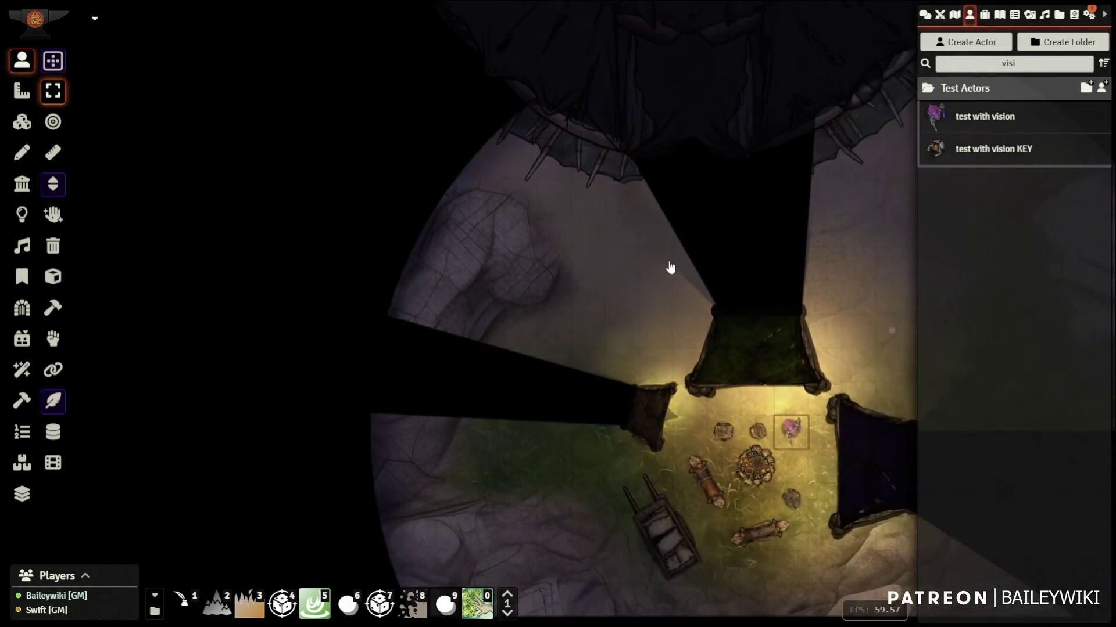
pyautogui.moveTo(811, 453); pyautogui.dragTo(670, 268)
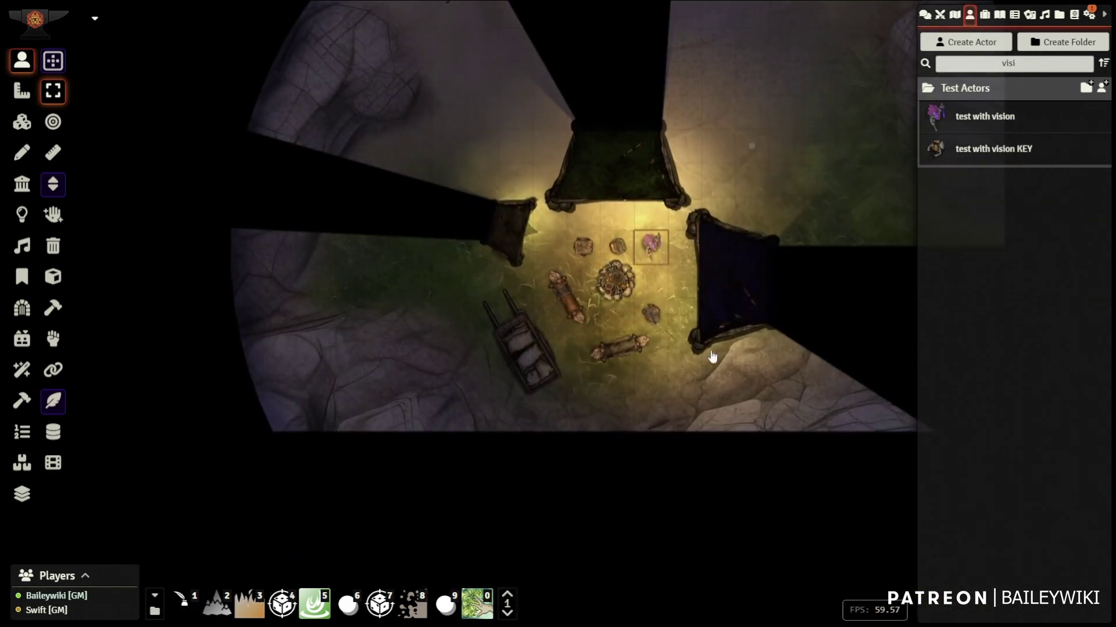
pyautogui.press('Up')
pyautogui.press('Up')
pyautogui.press('Up')
pyautogui.press('Down')
pyautogui.press('Down')
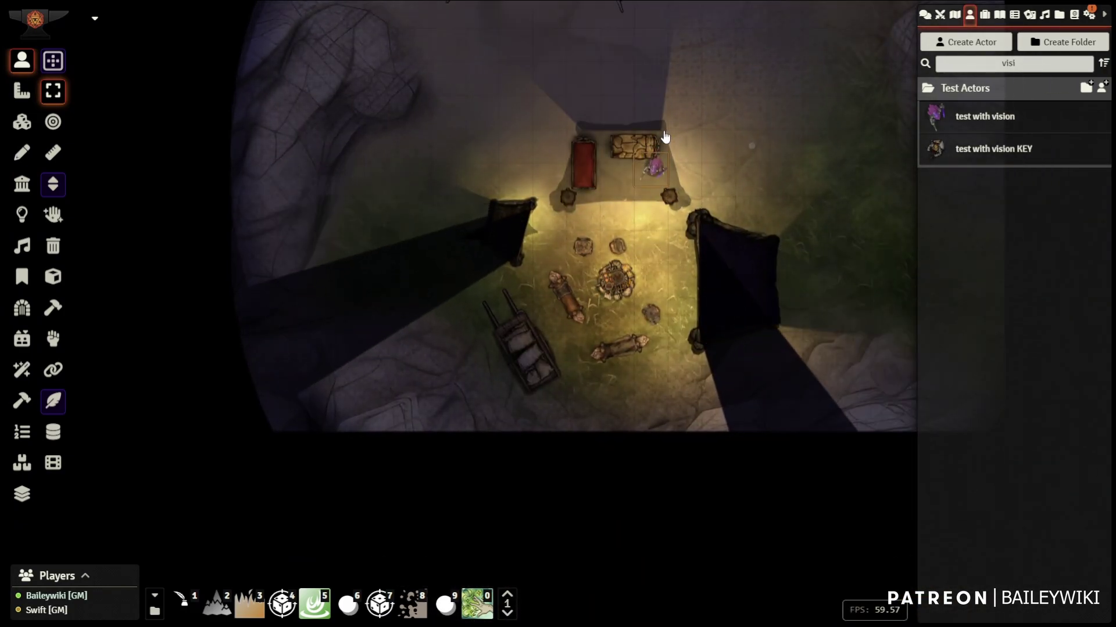
# - Move the test token west out of the green tent to the open ground north of the small brown tent
pyautogui.press('Left')
pyautogui.press('Left')
pyautogui.press('Left')
pyautogui.press('Left')
pyautogui.press('Up')
pyautogui.press('Up')
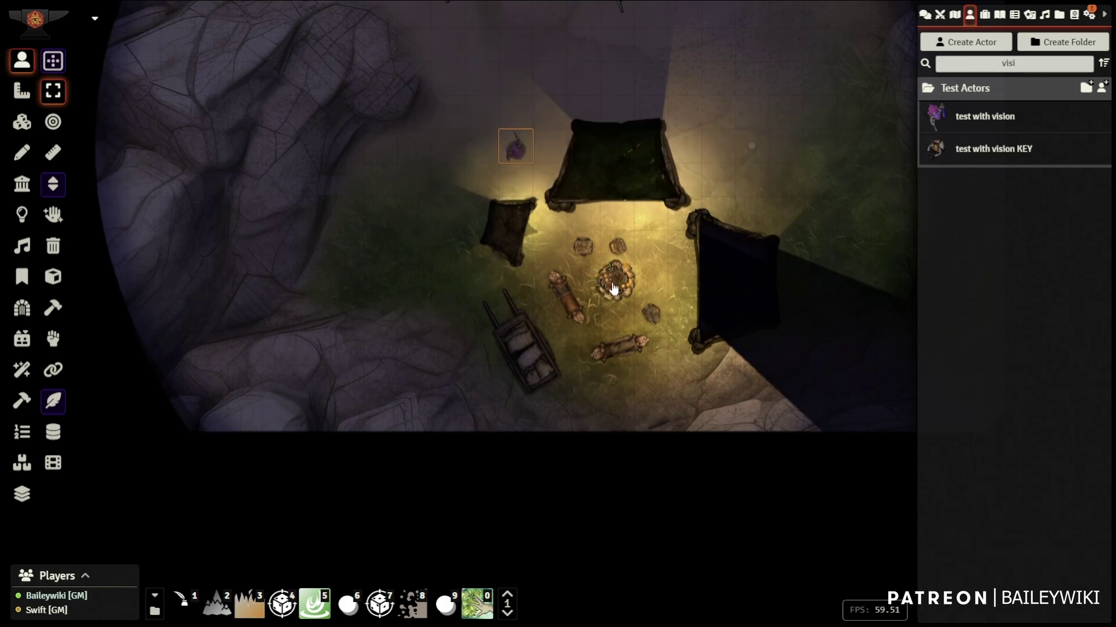
# - Toggle the campfire's light off and back on, and move the test token north through the doorway into the large spiked tent
pyautogui.click(615, 288)
pyautogui.click(618, 283)
pyautogui.moveTo(666, 180); pyautogui.dragTo(749, 356)
pyautogui.press('Up')
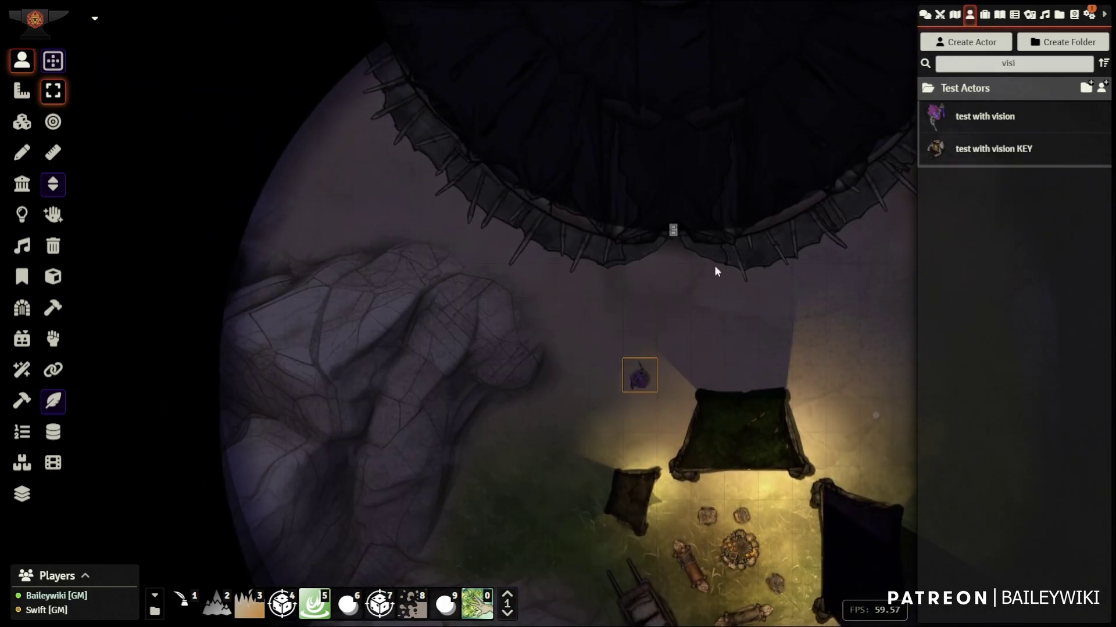
pyautogui.press('Up')
pyautogui.press('Up')
pyautogui.press('Up')
pyautogui.press('Right')
pyautogui.press('Up')
pyautogui.press('Up')
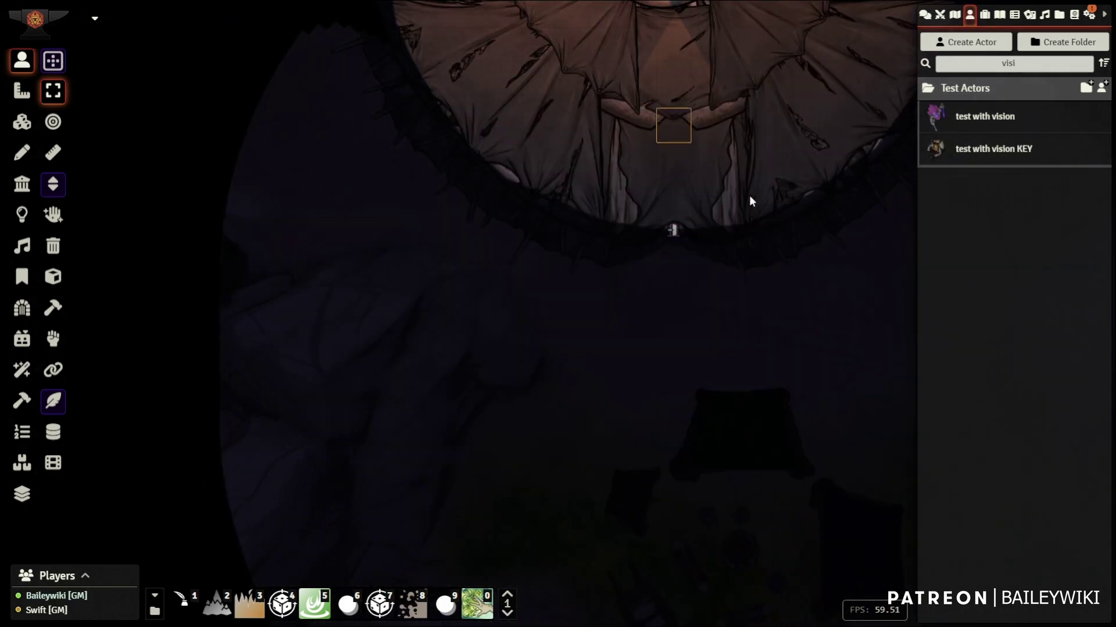
pyautogui.moveTo(749, 200); pyautogui.dragTo(768, 453)
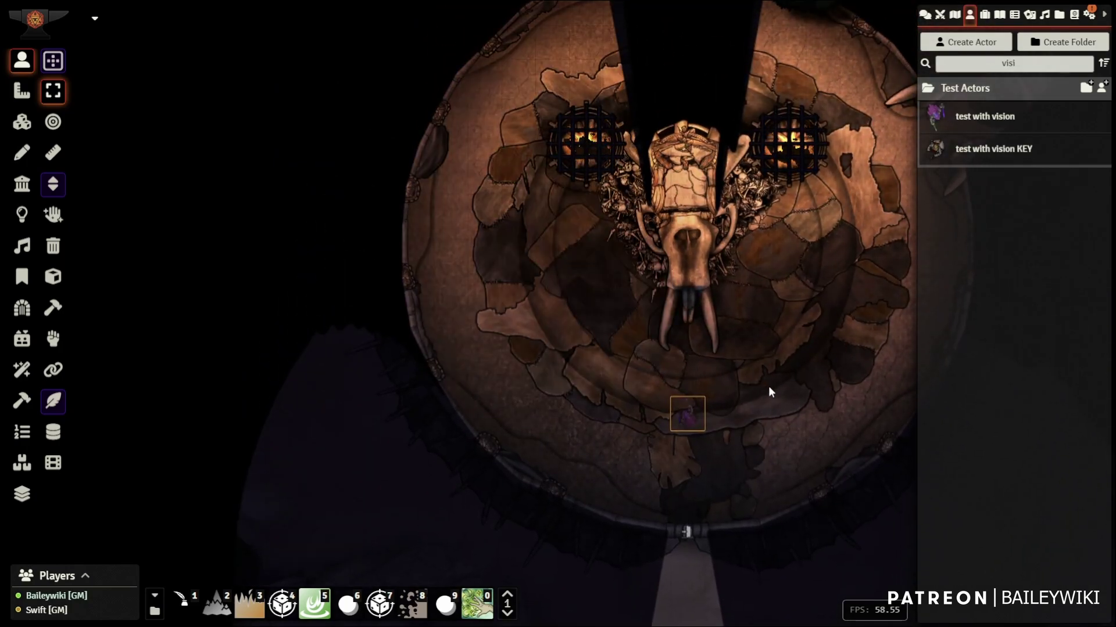
# - Move the test token south out of the large tent to the ground just outside its door
pyautogui.press('Right')
pyautogui.press('Down')
pyautogui.press('Down')
pyautogui.press('Down')
pyautogui.press('Down')
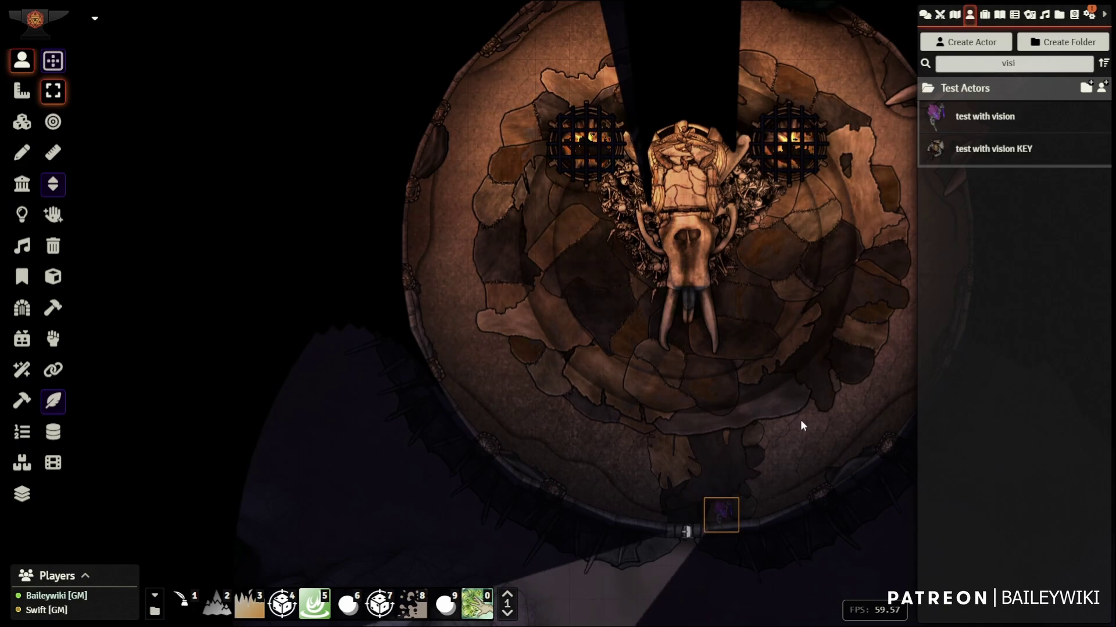
pyautogui.press('Left')
pyautogui.press('Down')
# - Move the test token west along the large tent's outer edge until it stands under the tree canopy
pyautogui.press('Left')
pyautogui.press('Left')
pyautogui.press('Left')
pyautogui.press('Left')
pyautogui.press('Left')
pyautogui.press('Left')
pyautogui.press('Left')
pyautogui.press('Left')
pyautogui.press('Left')
pyautogui.press('Left')
pyautogui.press('Left')
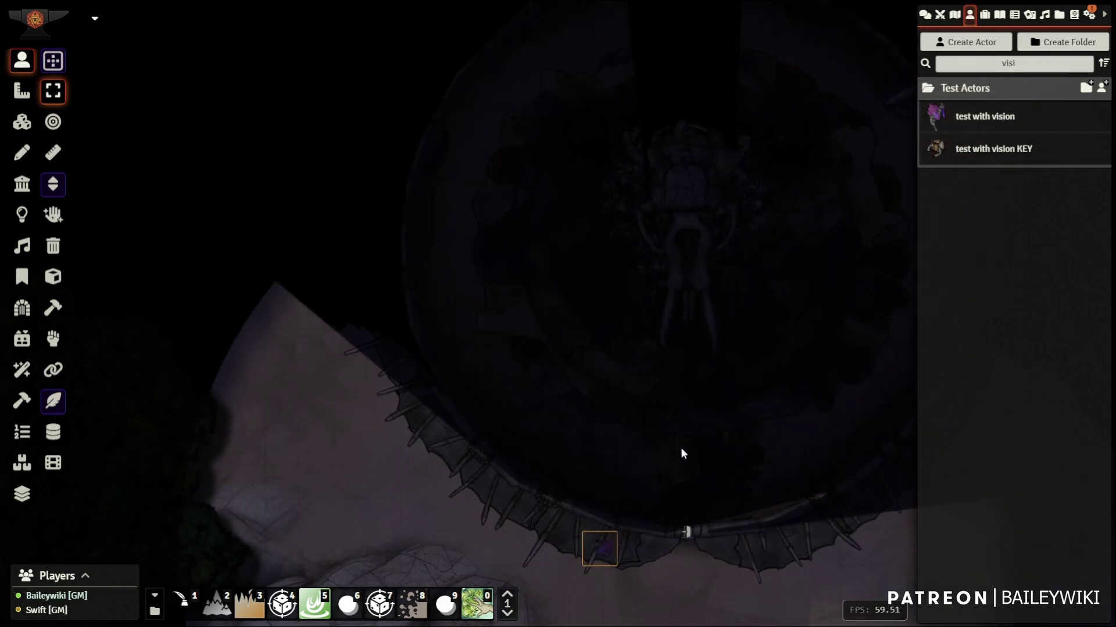
pyautogui.moveTo(466, 471); pyautogui.dragTo(655, 389)
pyautogui.press('Left')
pyautogui.press('Left')
pyautogui.press('Left')
pyautogui.press('Left')
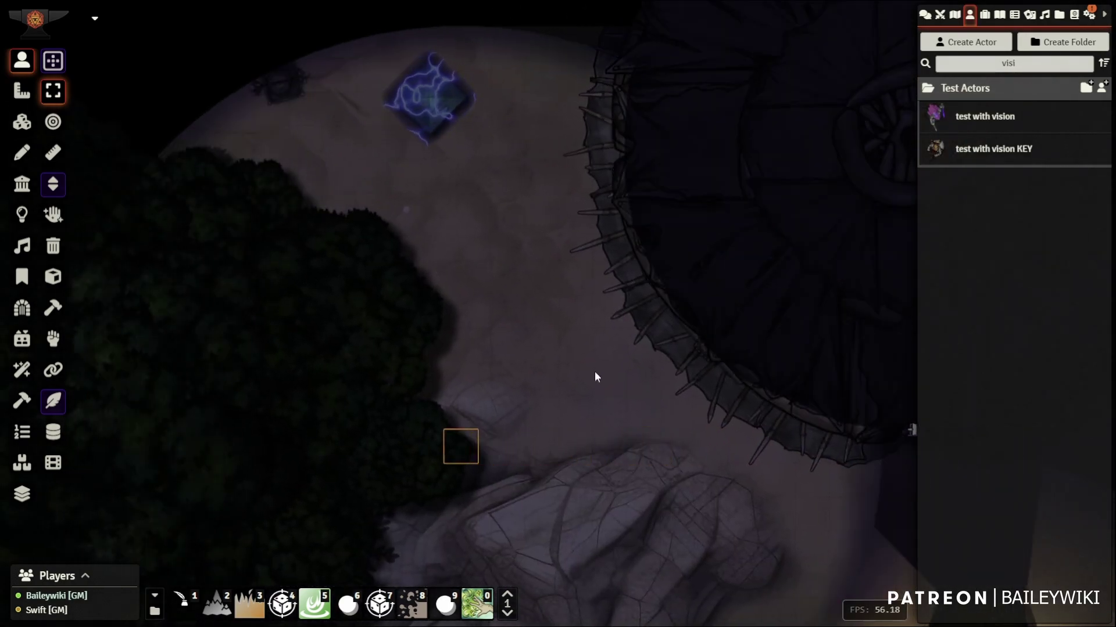
pyautogui.moveTo(478, 366); pyautogui.dragTo(599, 485)
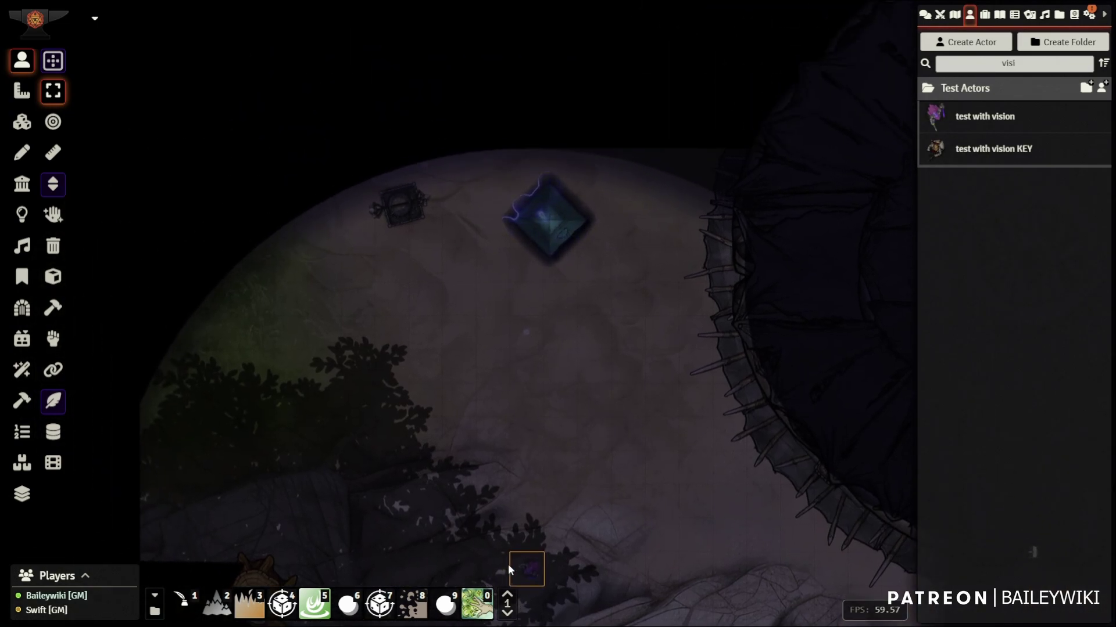
# - Move the test token north from the trees to the open ground beside the blue crystal pyramid
pyautogui.press('Left')
pyautogui.press('Up')
pyautogui.press('Up')
pyautogui.press('Up')
pyautogui.press('Up')
pyautogui.press('Up')
pyautogui.press('Up')
pyautogui.press('Up')
pyautogui.press('Up')
pyautogui.press('Up')
pyautogui.press('Up')
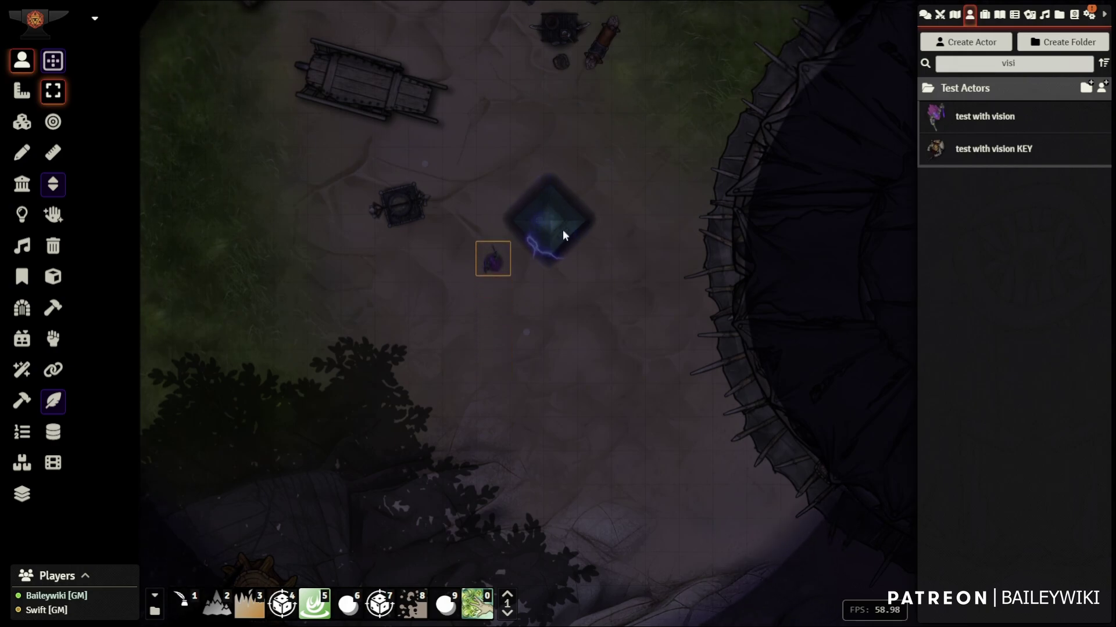
# - Move the test token north past the wagon to the east end of the barrel barricade
pyautogui.press('Up')
pyautogui.press('Up')
pyautogui.press('Up')
pyautogui.press('Up')
pyautogui.press('Up')
pyautogui.press('Up')
pyautogui.press('Up')
pyautogui.press('Up')
pyautogui.press('Up')
pyautogui.moveTo(598, 159); pyautogui.dragTo(725, 382)
pyautogui.press('Left')
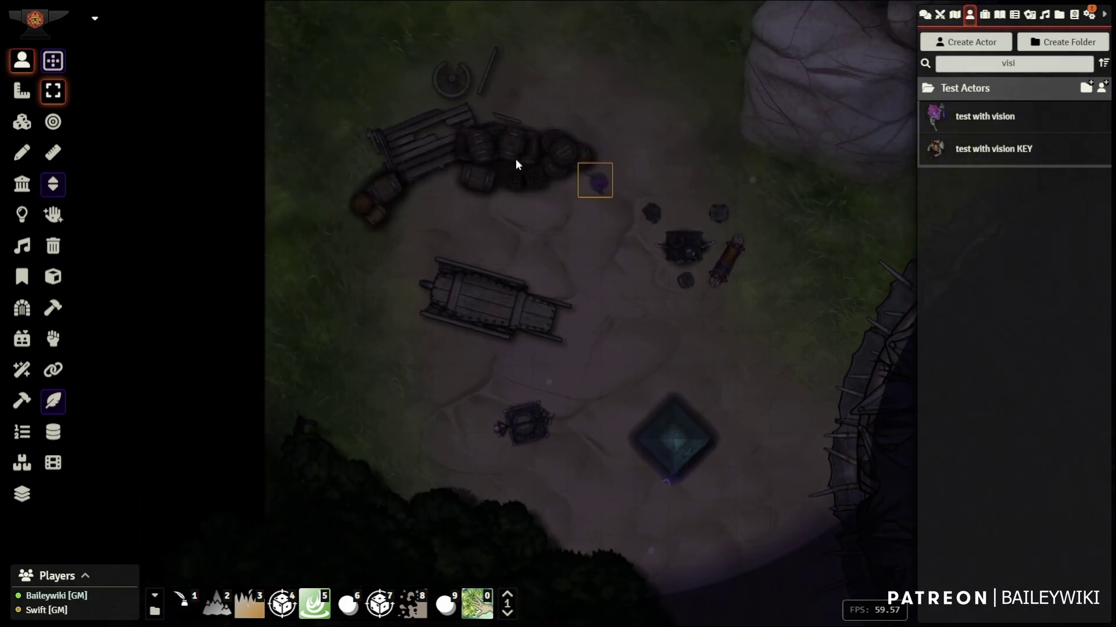
# - Move the test token south beside the wagon and light the brazier west of the crystal pyramid
pyautogui.press('Down')
pyautogui.press('Down')
pyautogui.press('Down')
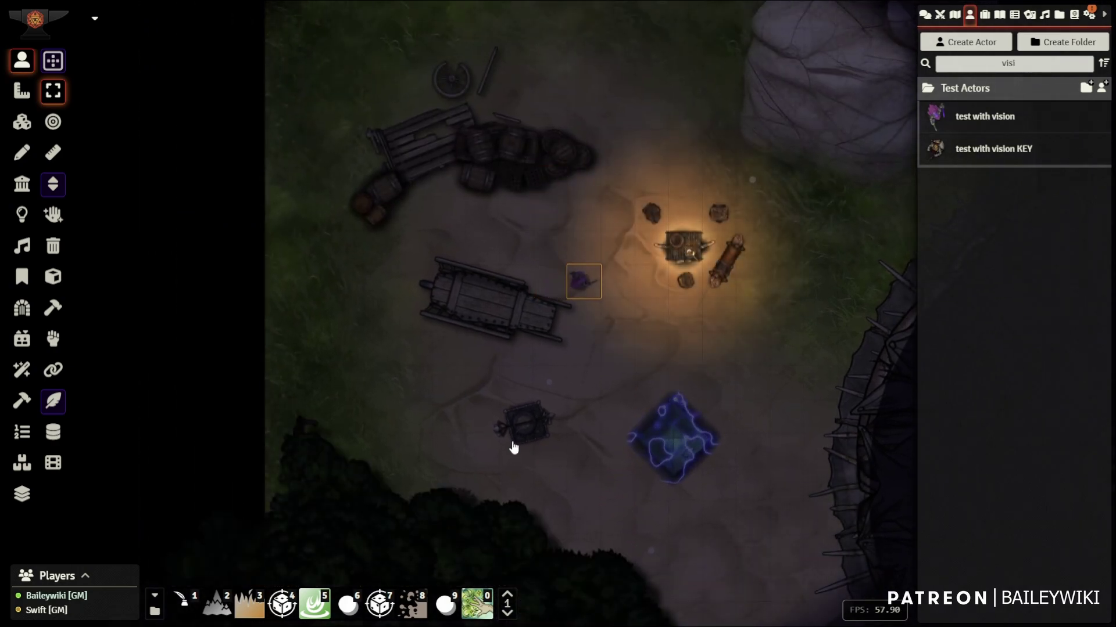
pyautogui.click(513, 443)
pyautogui.moveTo(552, 458); pyautogui.dragTo(414, 481)
pyautogui.scroll(-9, 414, 482)
# - Move the test token east past the brazier with the stone seats, and south toward the ground near the large tent
pyautogui.press('Right')
pyautogui.press('Right')
pyautogui.press('Right')
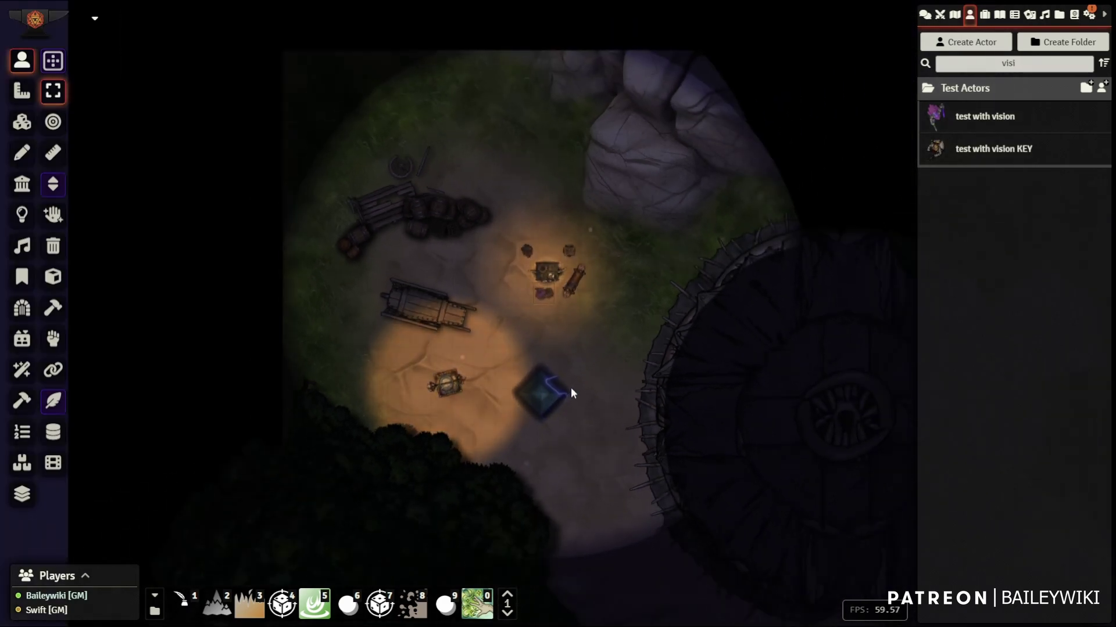
pyautogui.press('Right')
pyautogui.press('Down')
pyautogui.press('Down')
pyautogui.click(664, 318)
pyautogui.moveTo(635, 309); pyautogui.dragTo(529, 260)
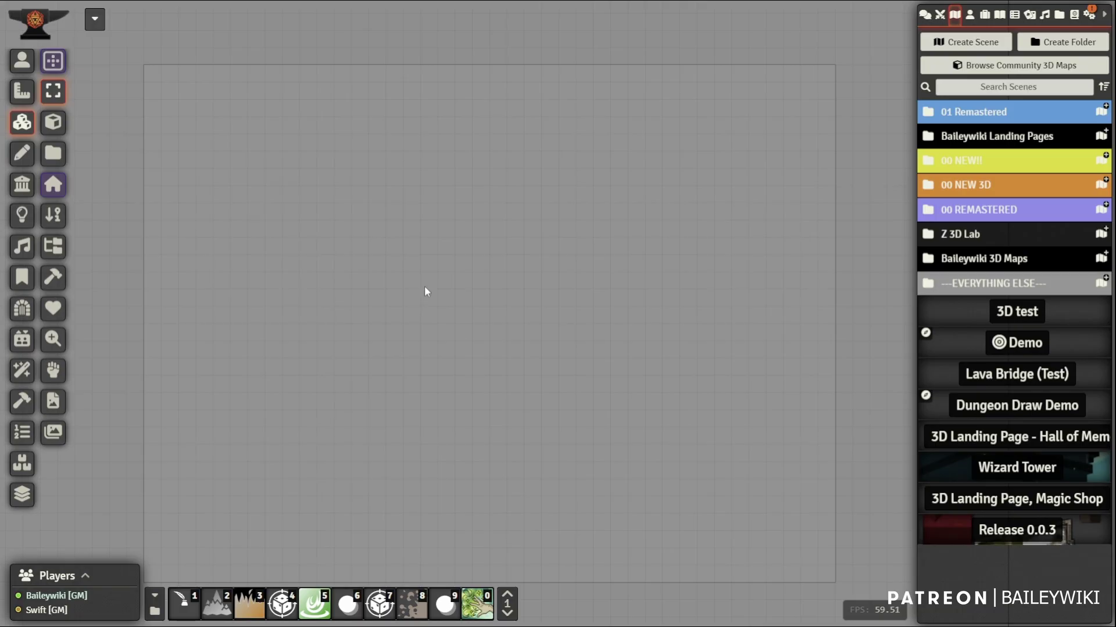
# - Draw two overlapping rectangular rooms in the empty scene with the dungeon drawing tool, choosing the Cobblestone theme for painting
pyautogui.click(22, 310)
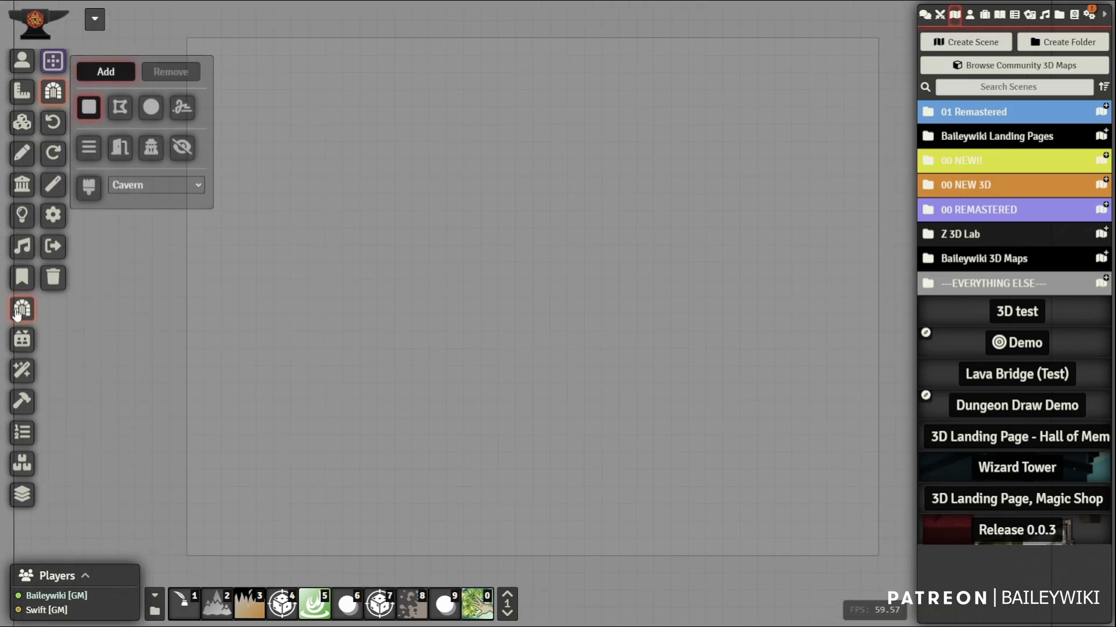
pyautogui.click(186, 184)
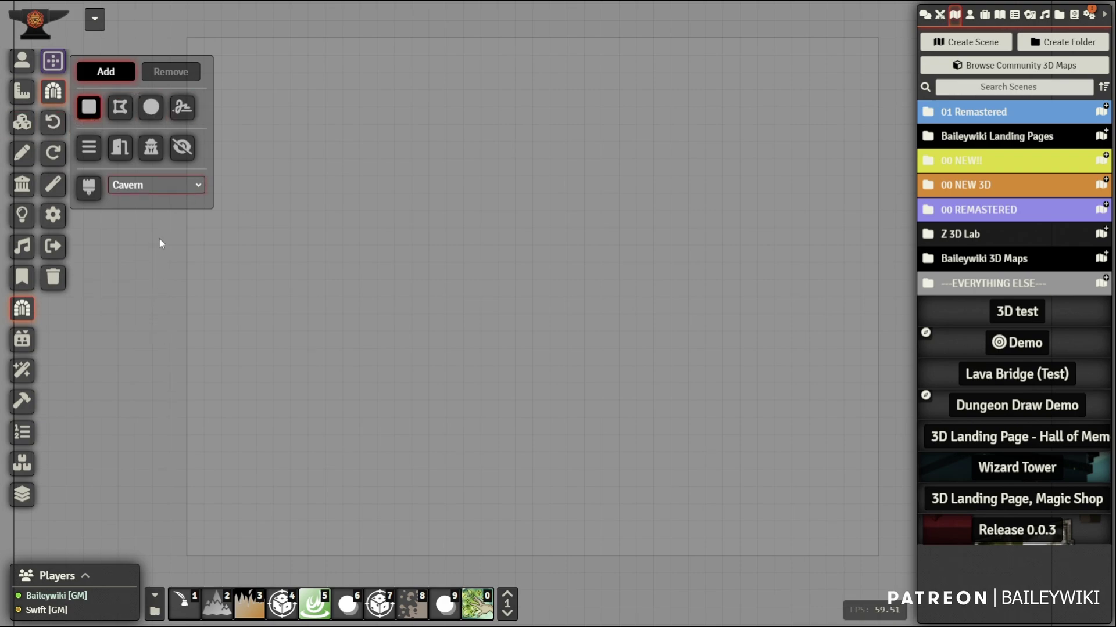
pyautogui.click(153, 199)
pyautogui.moveTo(290, 89); pyautogui.dragTo(628, 357)
pyautogui.moveTo(498, 254); pyautogui.dragTo(818, 469)
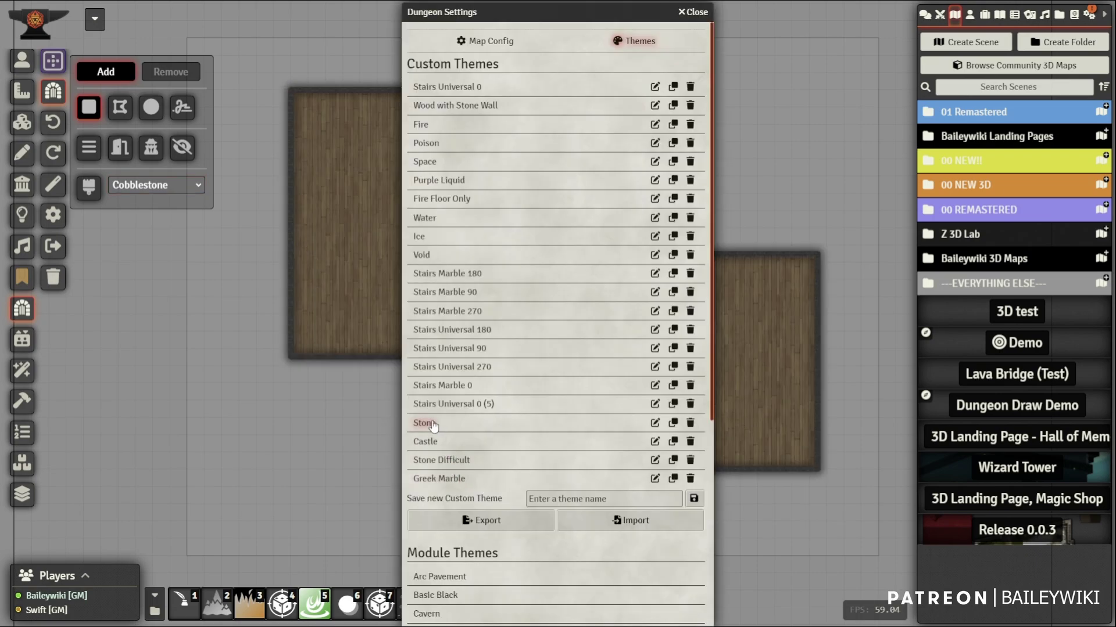
# - Apply the custom Stone theme to the drawn dungeon and close the dungeon settings
pyautogui.click(431, 425)
pyautogui.scroll(5, 244, 412)
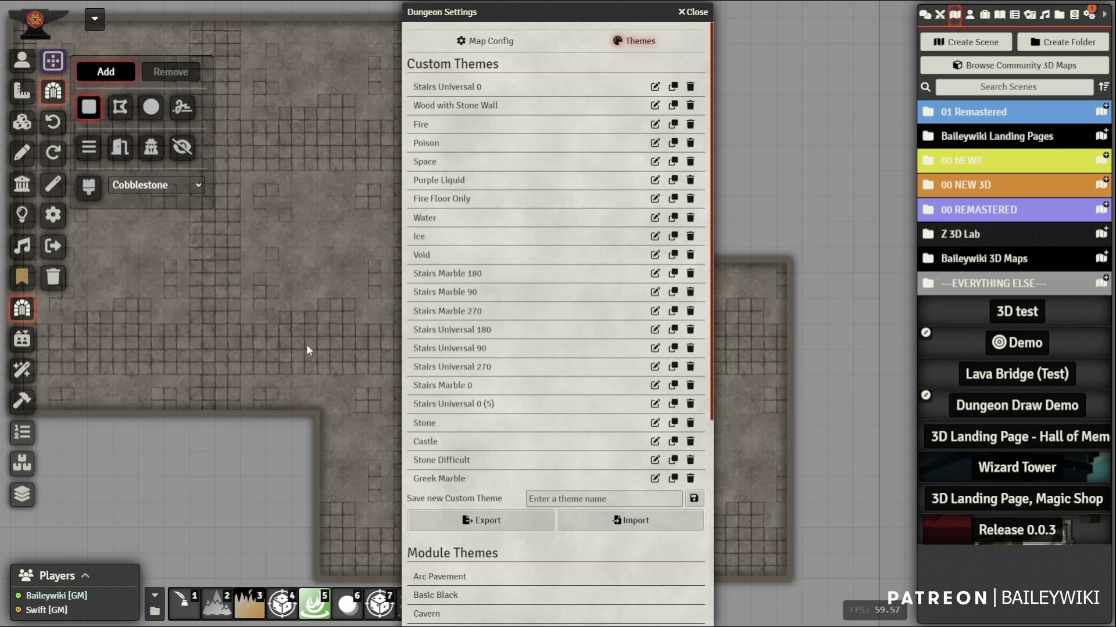
pyautogui.click(695, 22)
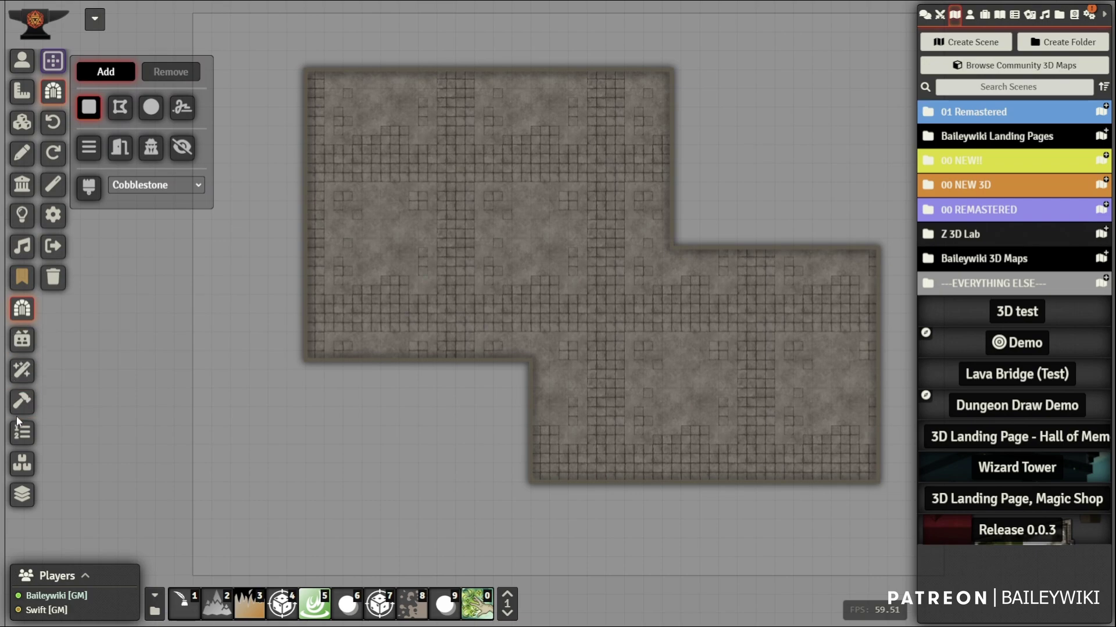
# - Open the Moulinette tile browser, limit it to the creator Baileywiki and search for "magic dungeon"
pyautogui.click(25, 472)
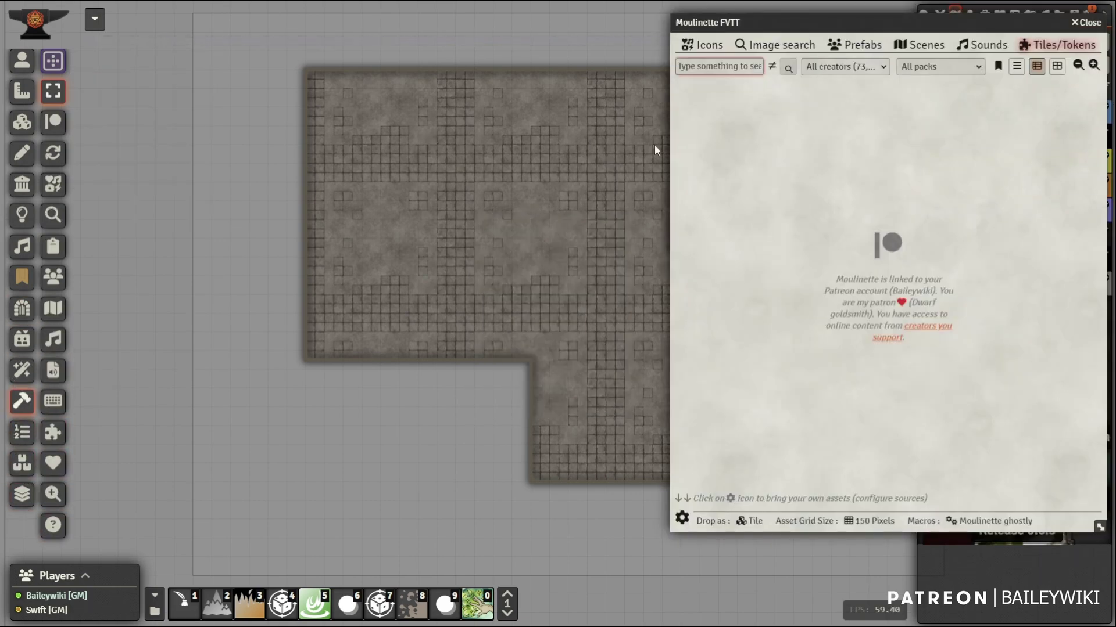
pyautogui.click(850, 69)
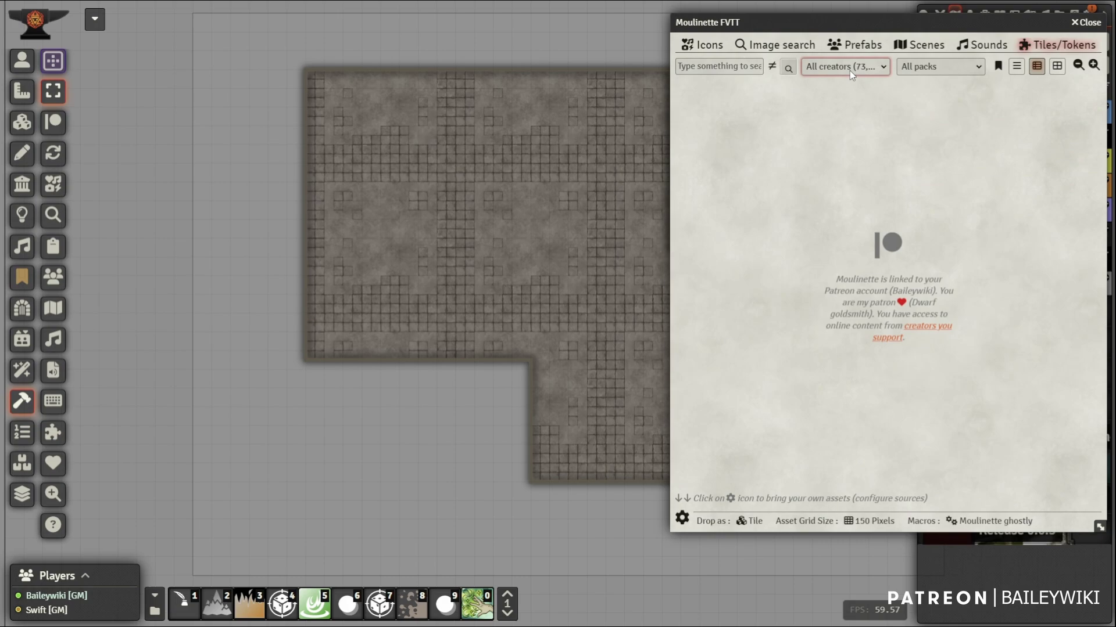
pyautogui.click(870, 106)
pyautogui.click(728, 63)
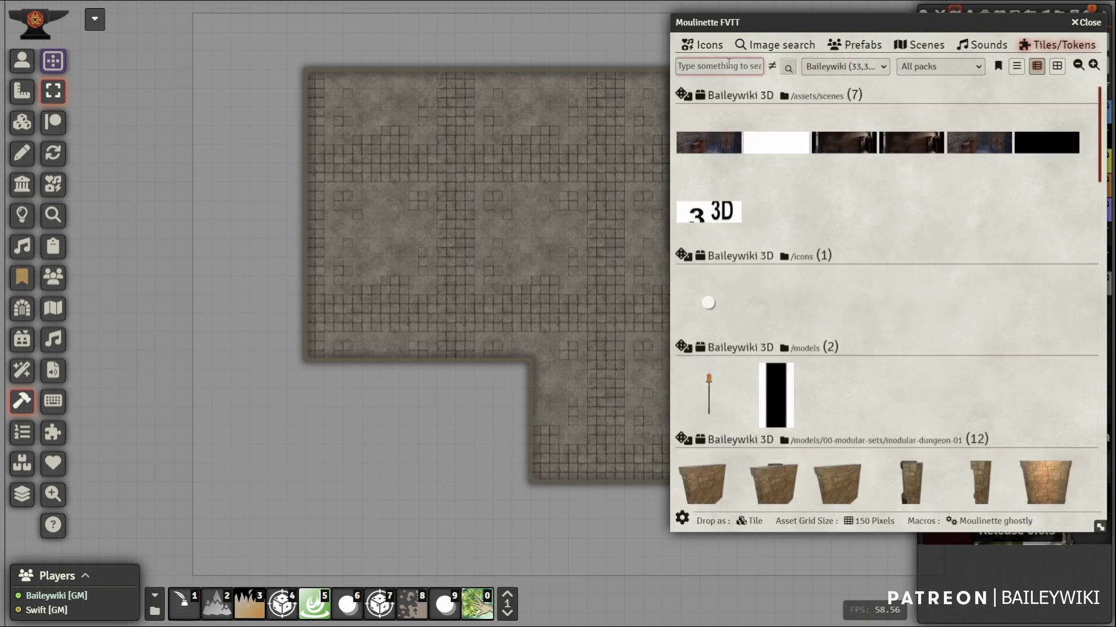
pyautogui.write('magic dungeon')
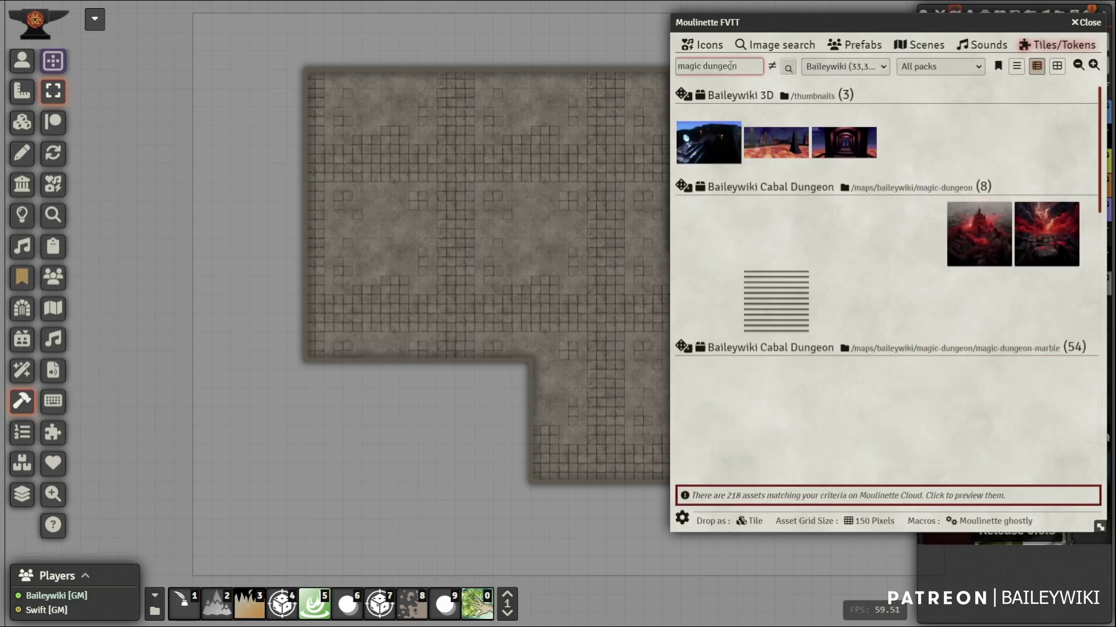
pyautogui.scroll(-2, 909, 273)
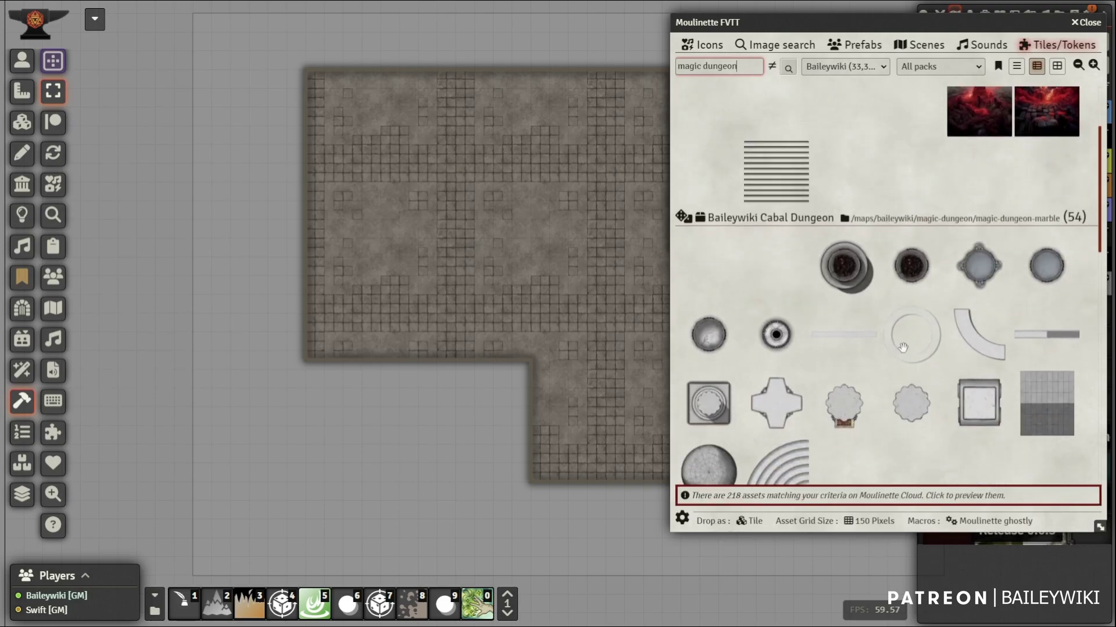
pyautogui.scroll(-1, 902, 347)
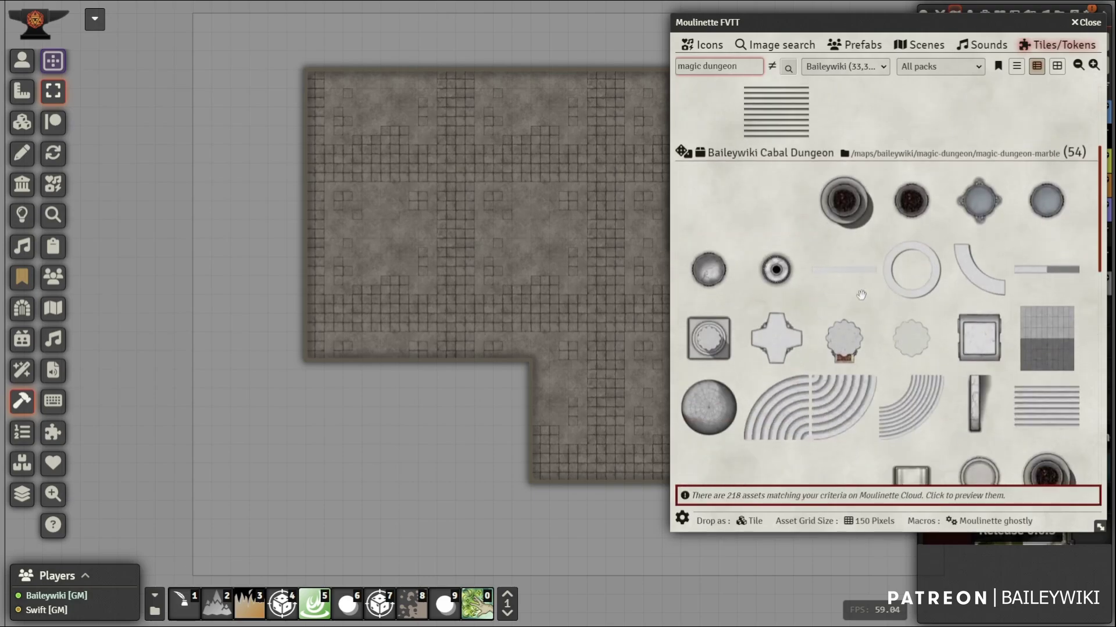
# - Set Moulinette shadow as the only drop macro and place two brazier pillars, one above the other, in the northwest room
pyautogui.click(850, 207)
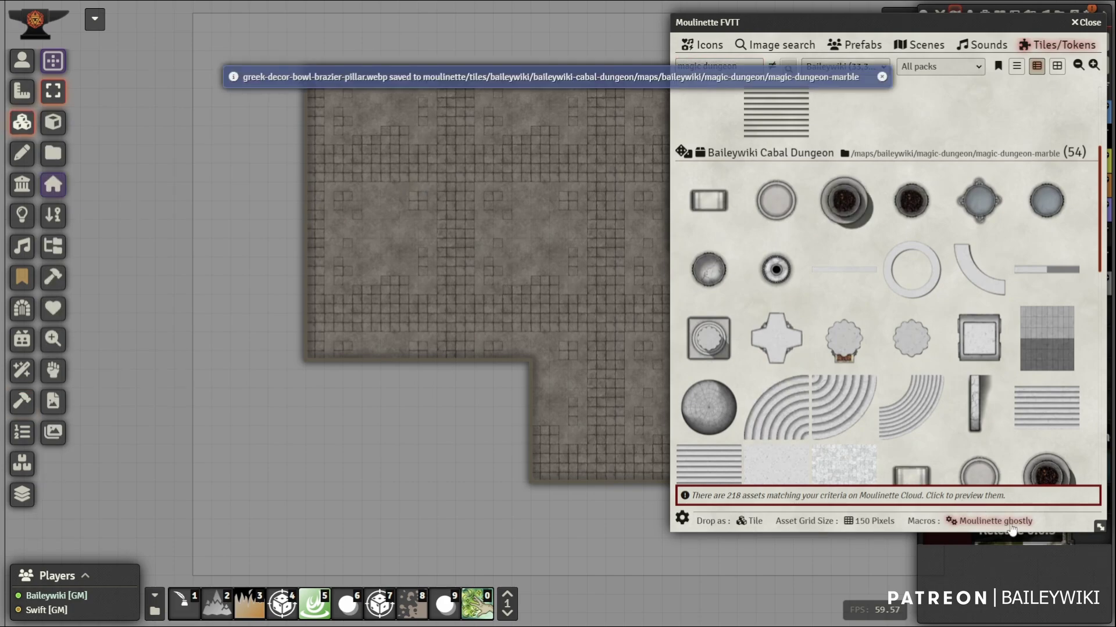
pyautogui.click(976, 518)
pyautogui.click(843, 548)
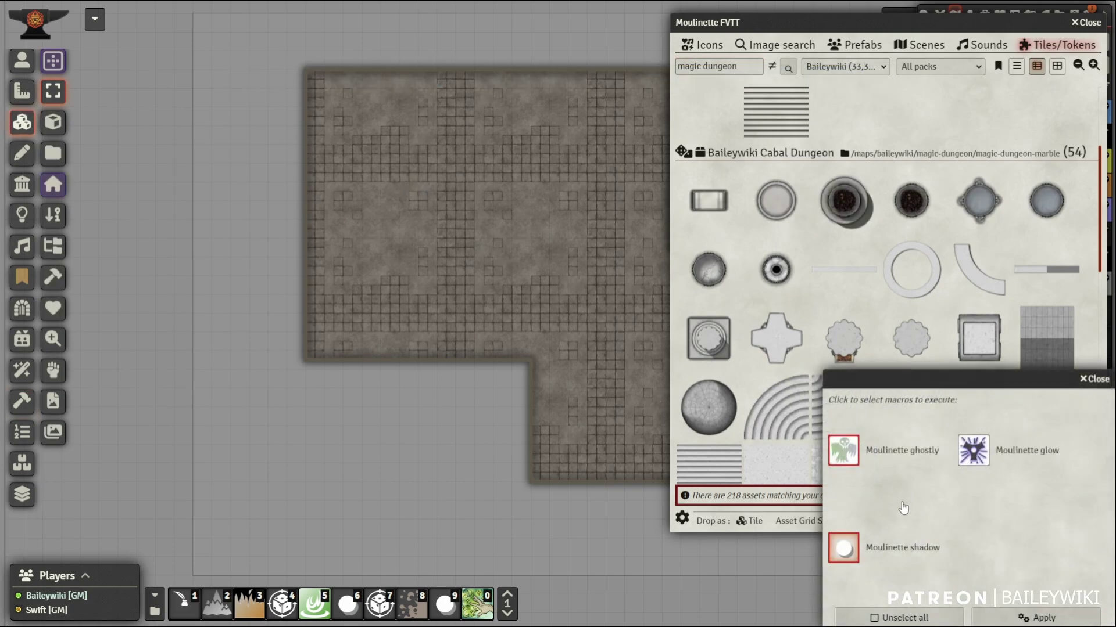
pyautogui.click(845, 456)
pyautogui.click(1035, 619)
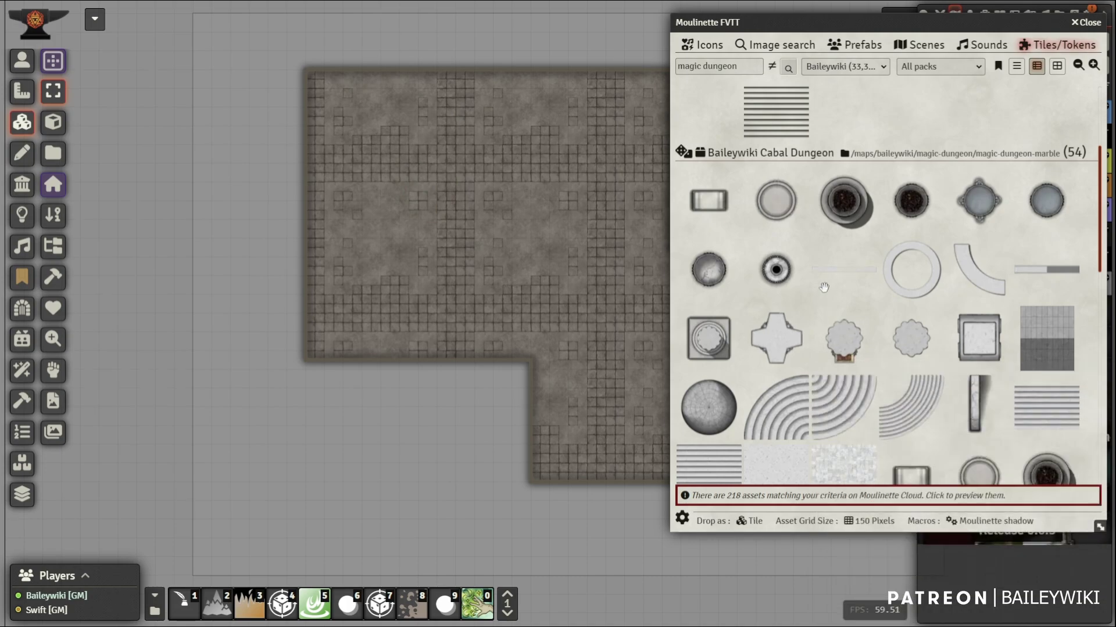
pyautogui.moveTo(535, 186); pyautogui.dragTo(448, 149)
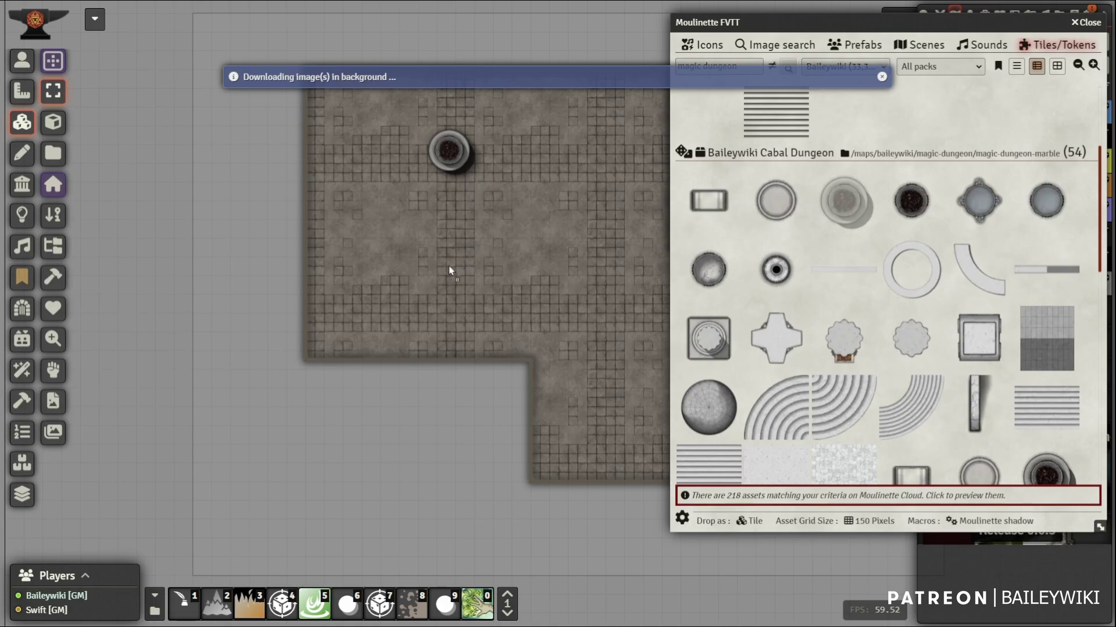
pyautogui.moveTo(449, 270); pyautogui.dragTo(449, 271)
# - Place the magic-dungeon-base-holes02 broken floor tile in the middle of the southeast room
pyautogui.scroll(-5, 877, 299)
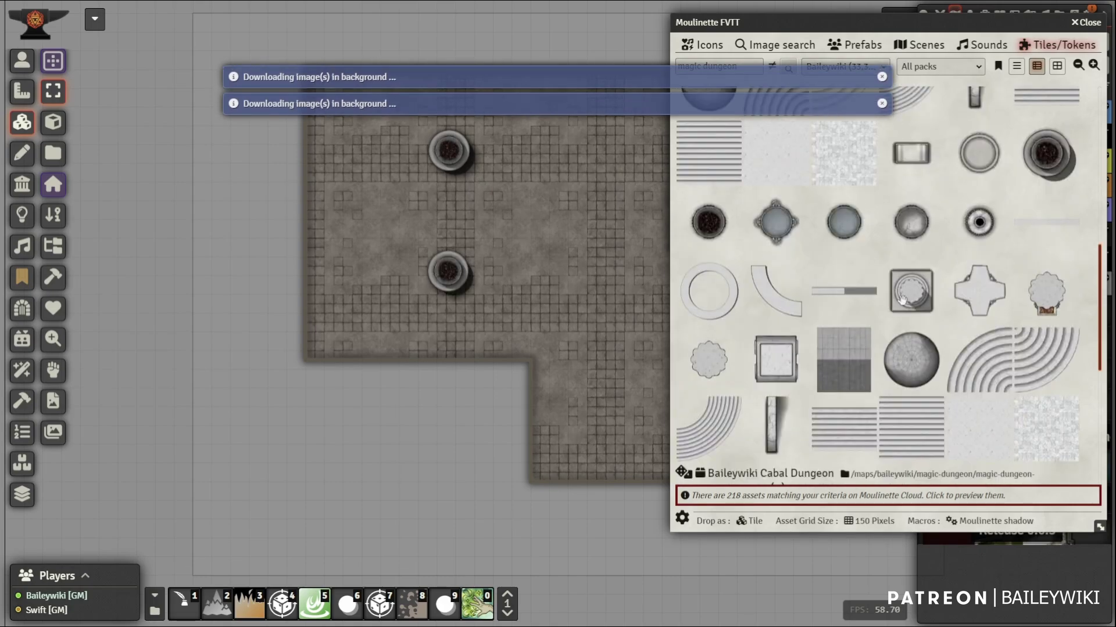
pyautogui.scroll(-10, 909, 302)
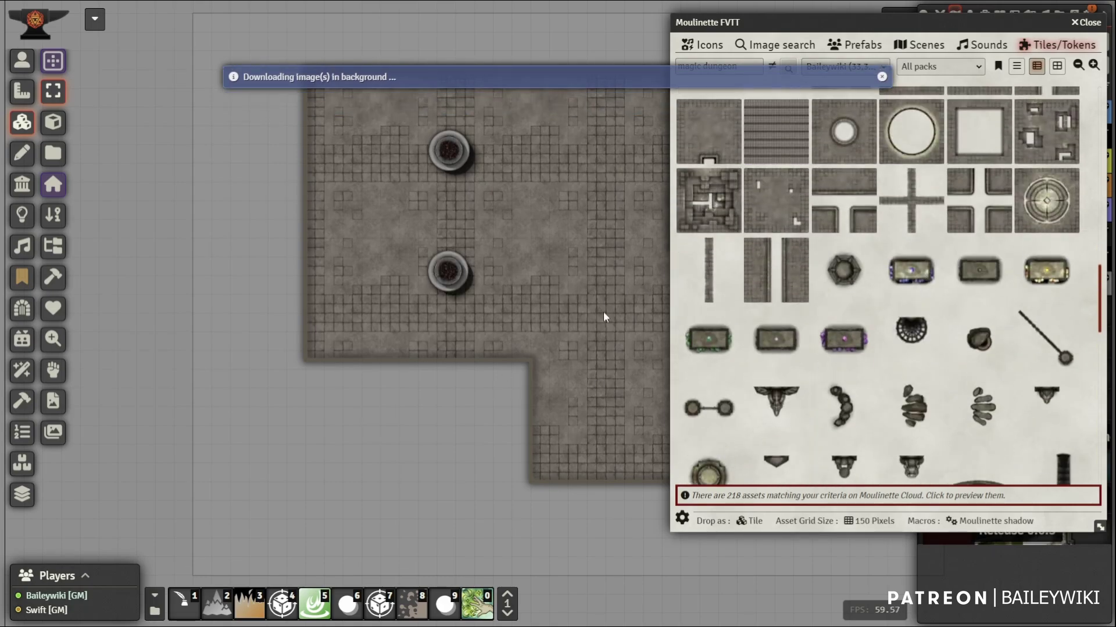
pyautogui.moveTo(603, 317); pyautogui.dragTo(353, 259)
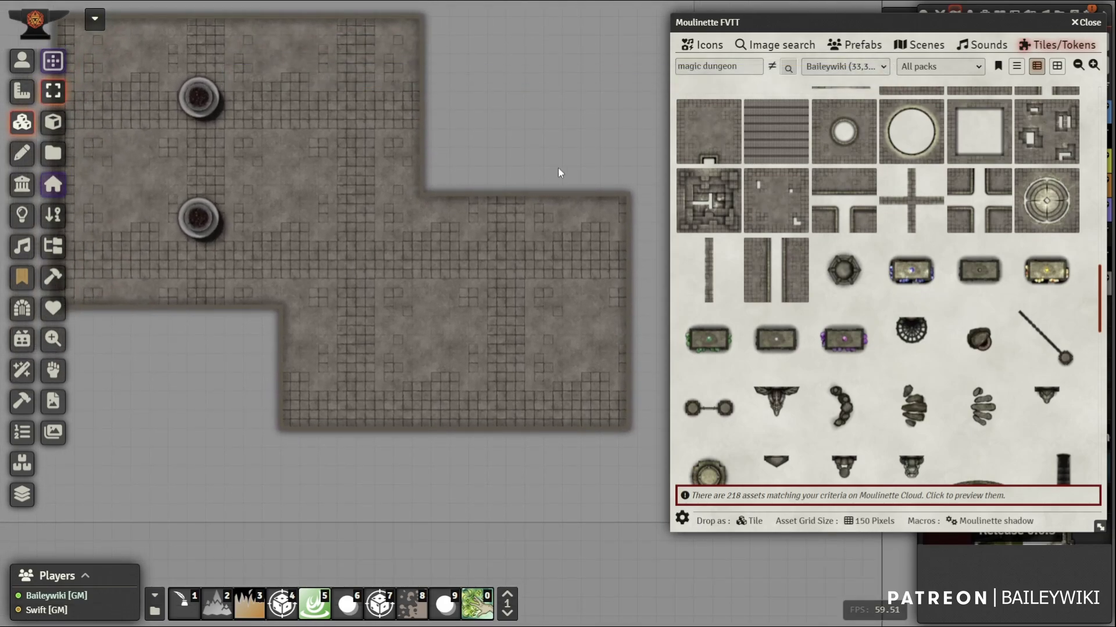
pyautogui.moveTo(444, 320); pyautogui.dragTo(440, 287)
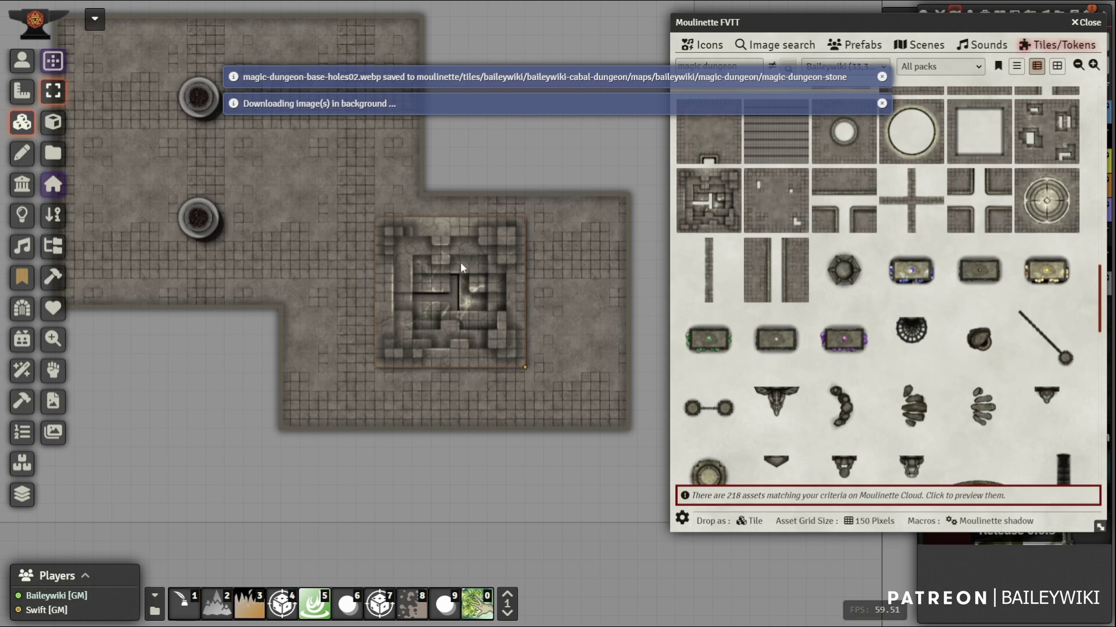
# - Place the magic-dungeon-decor-altar-fire tile west of the two brazier pillars and rotate it to stand vertically
pyautogui.moveTo(292, 265); pyautogui.dragTo(448, 259)
pyautogui.moveTo(1050, 274); pyautogui.dragTo(192, 212)
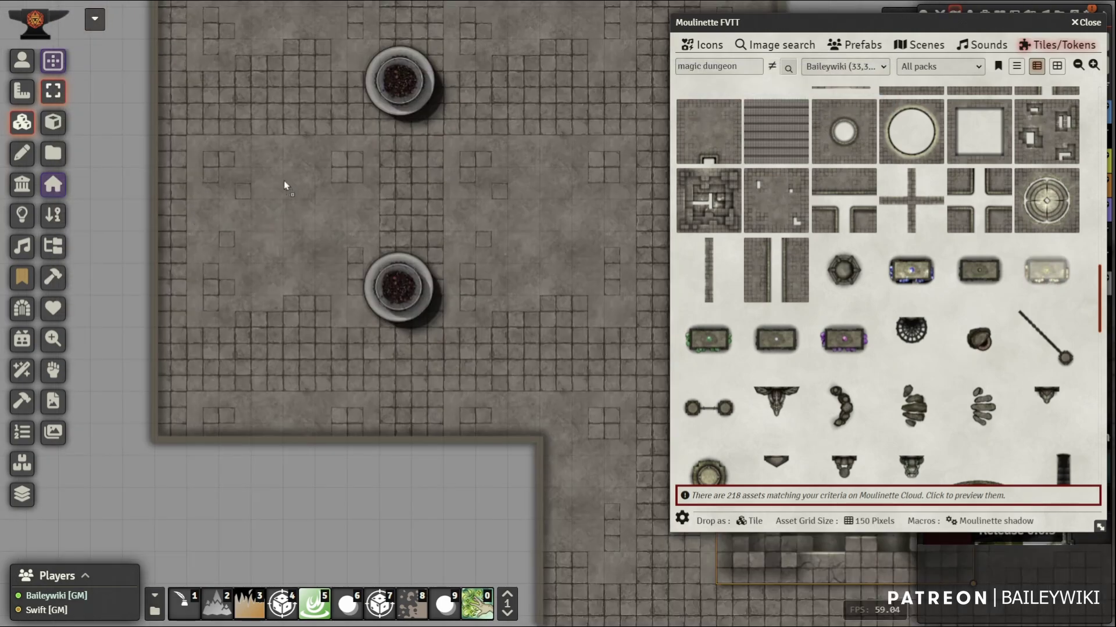
pyautogui.moveTo(285, 184); pyautogui.dragTo(285, 169)
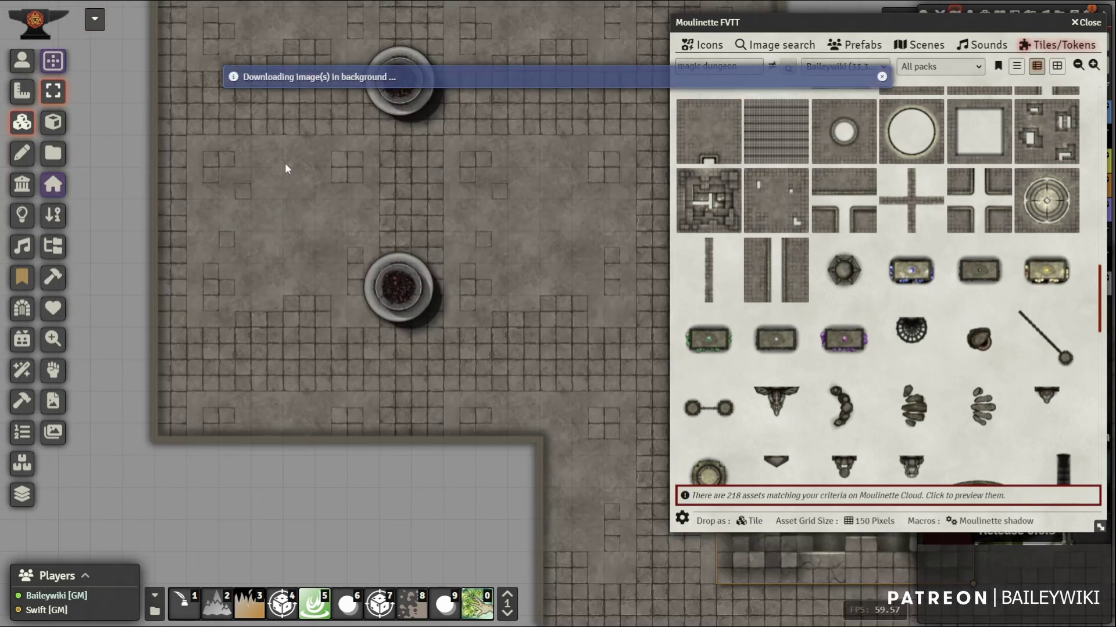
pyautogui.keyDown('ctrl'); pyautogui.scroll(-6, 278, 175); pyautogui.keyUp('ctrl')
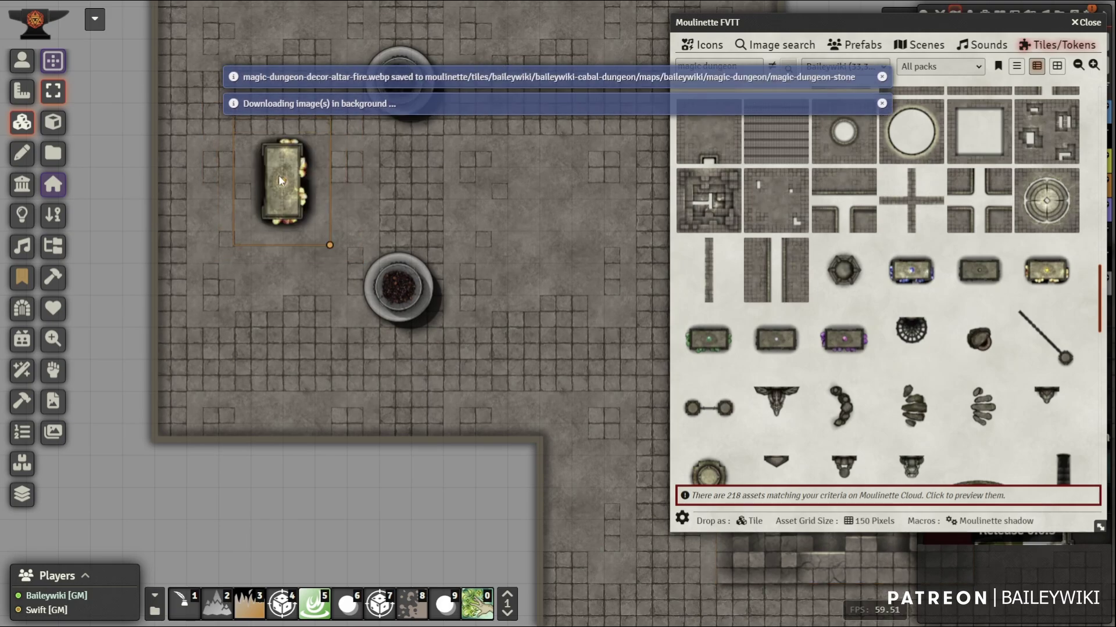
pyautogui.scroll(-3, 1034, 280)
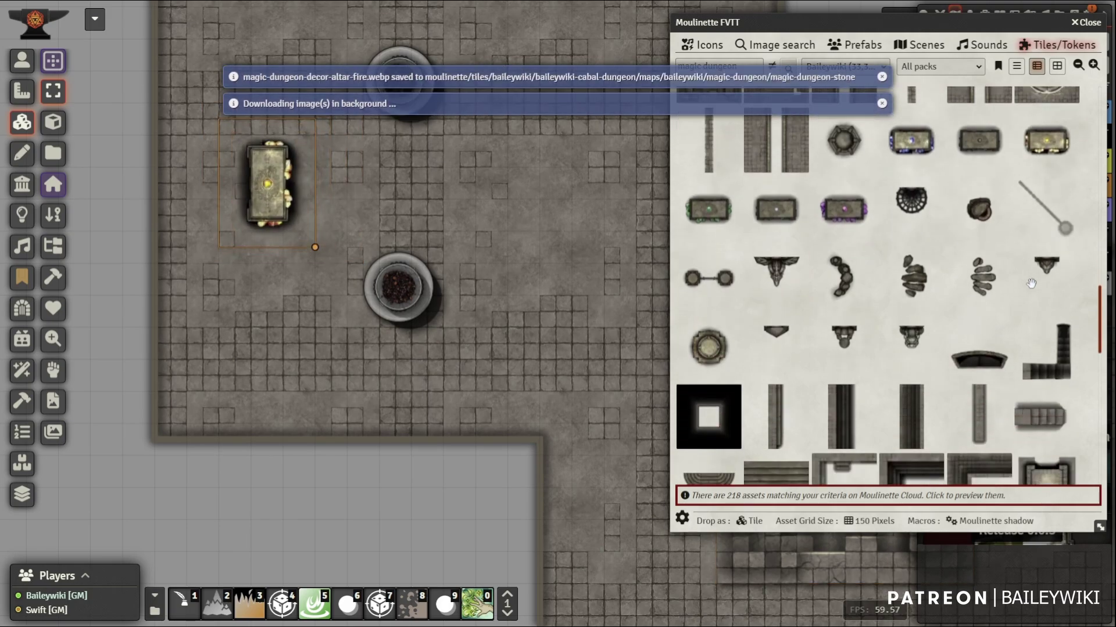
# - Place the magic-dungeon-elevation-04 tile, rotate it a quarter turn and move it over the altar west of the brazier pillars
pyautogui.moveTo(542, 201); pyautogui.dragTo(370, 169)
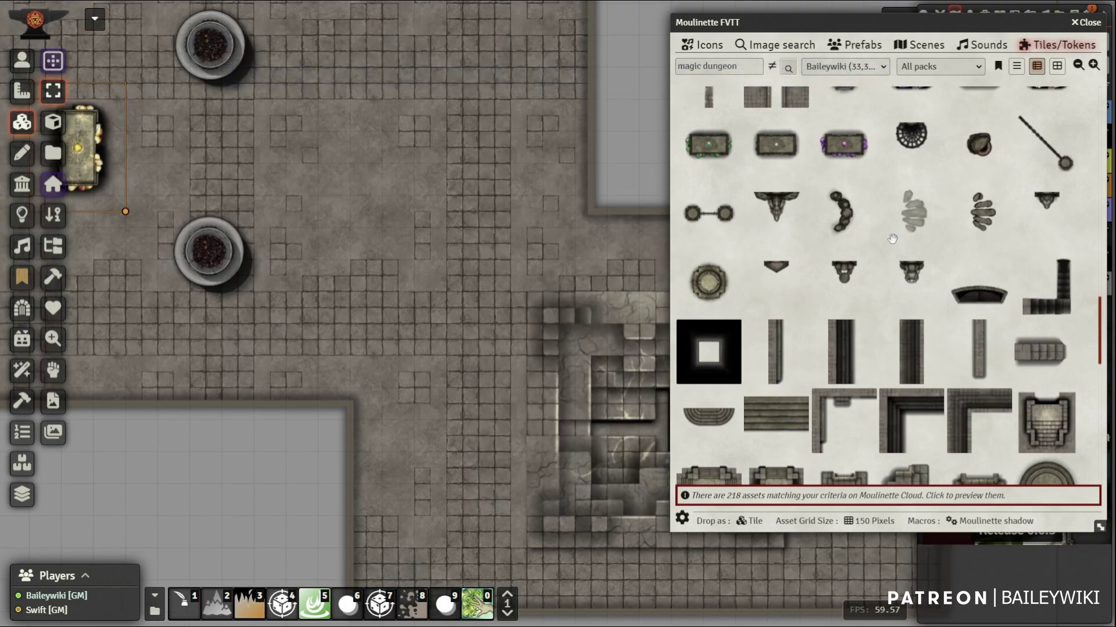
pyautogui.scroll(-2, 1028, 214)
pyautogui.scroll(-2, 1027, 227)
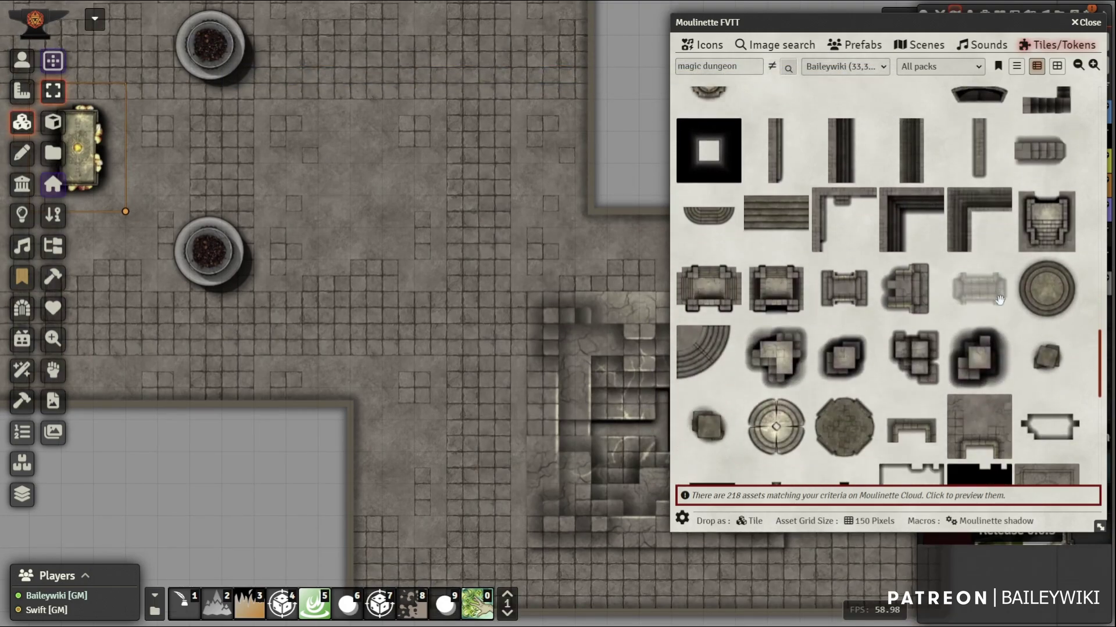
pyautogui.moveTo(651, 235); pyautogui.dragTo(352, 126)
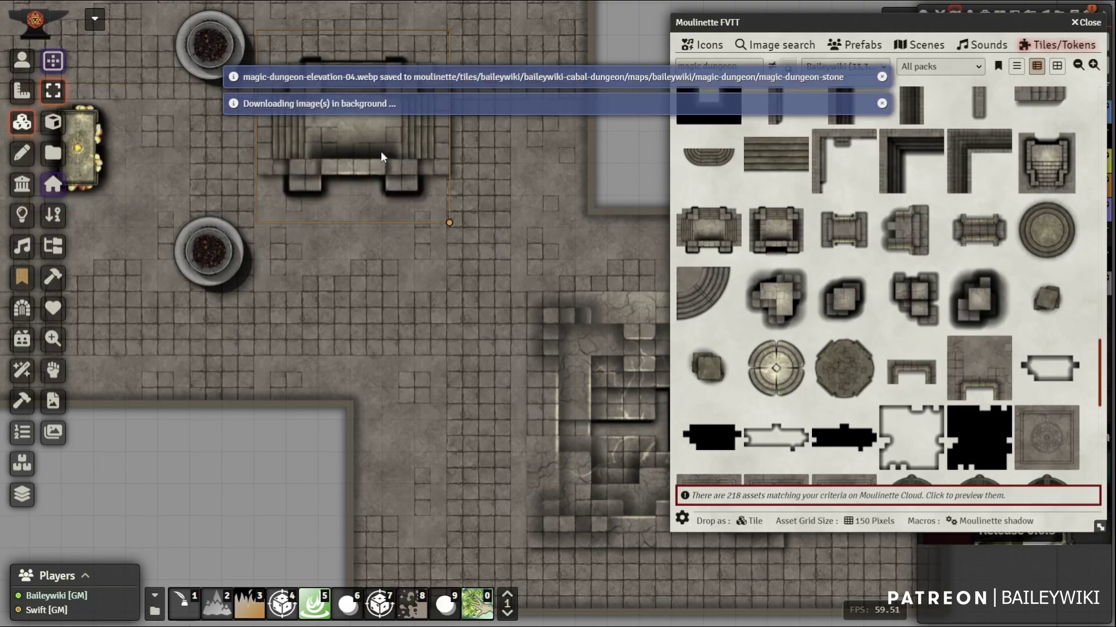
pyautogui.scroll(-4, 360, 151)
pyautogui.scroll(-4, 360, 152)
pyautogui.moveTo(360, 151); pyautogui.dragTo(183, 173)
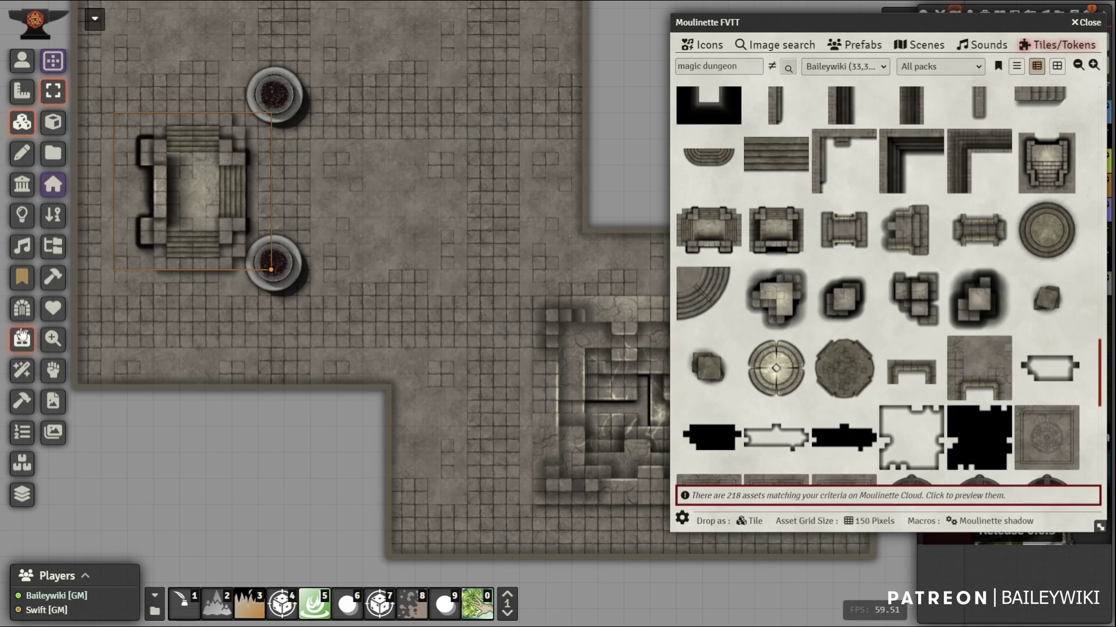
# - Reorder the tiles so the fire altar is topmost and the elevation platform lies beneath both brazier pillars
pyautogui.click(53, 216)
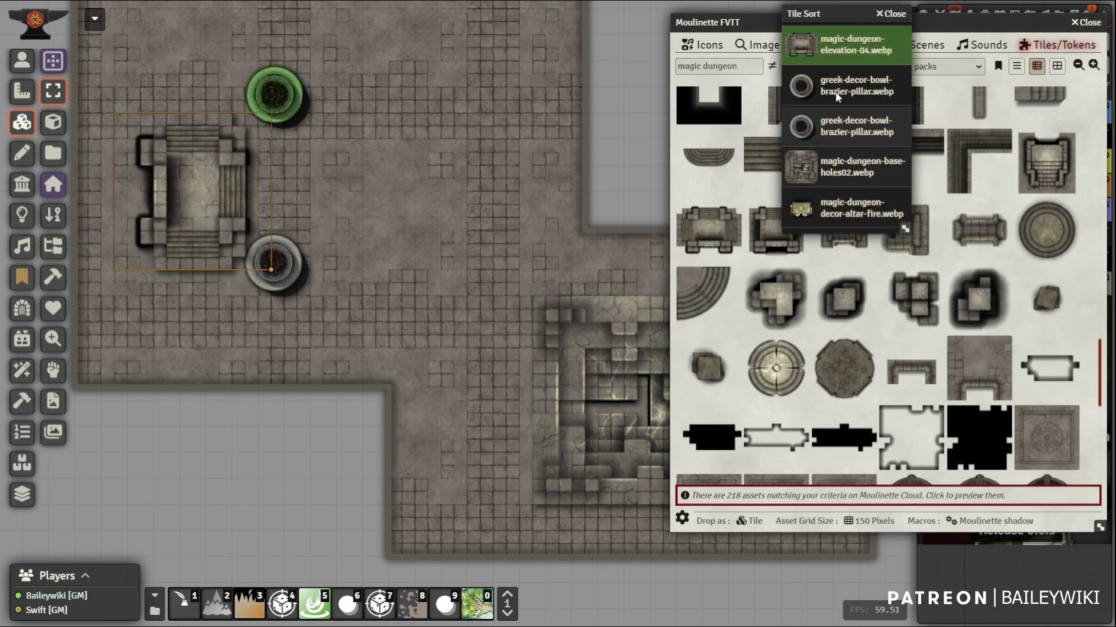
pyautogui.moveTo(840, 46); pyautogui.dragTo(838, 141)
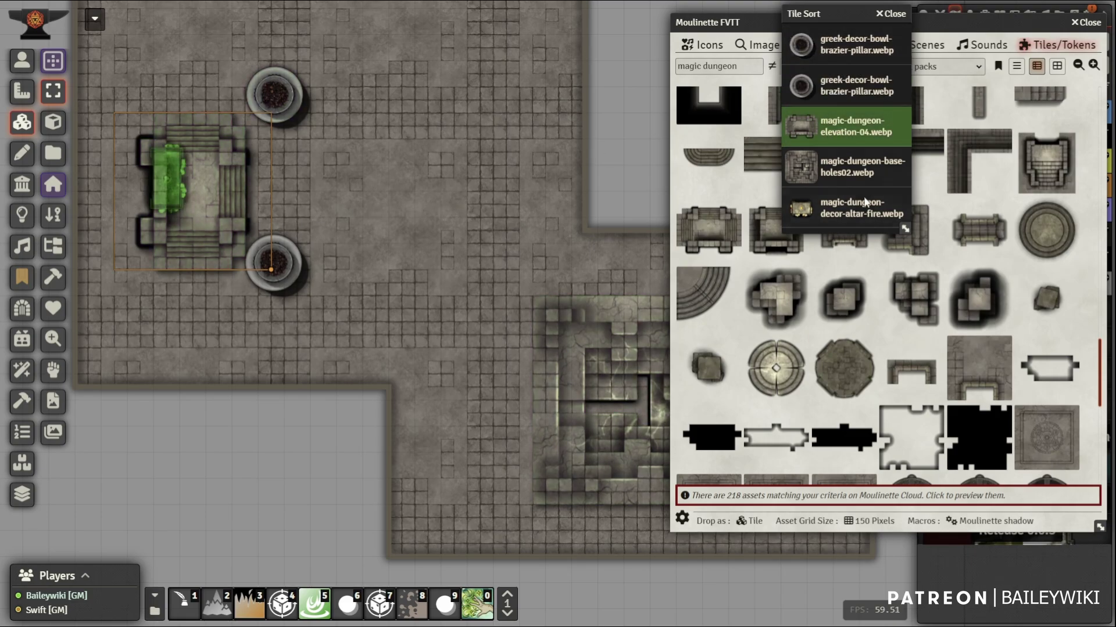
pyautogui.moveTo(860, 208); pyautogui.dragTo(842, 50)
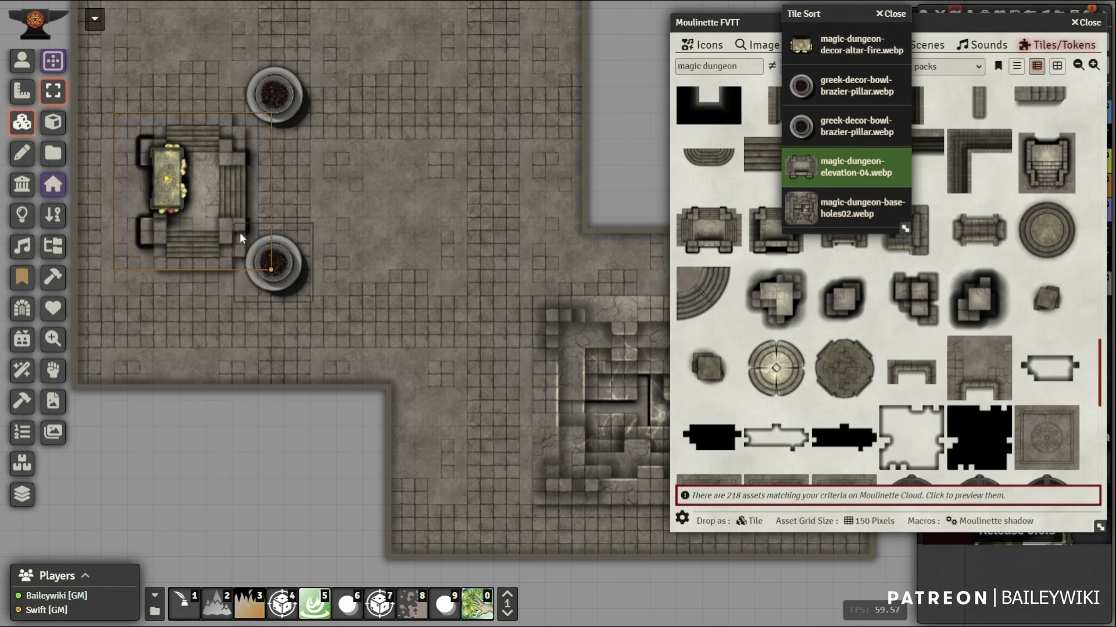
# - Enlarge the elevation platform, move it so the altar stands on it and the braziers meet its eastern corners, and close the tile sorter
pyautogui.press(']')
pyautogui.press(']')
pyautogui.press(']')
pyautogui.press(']')
pyautogui.press(']')
pyautogui.press(']')
pyautogui.press(']')
pyautogui.press(']')
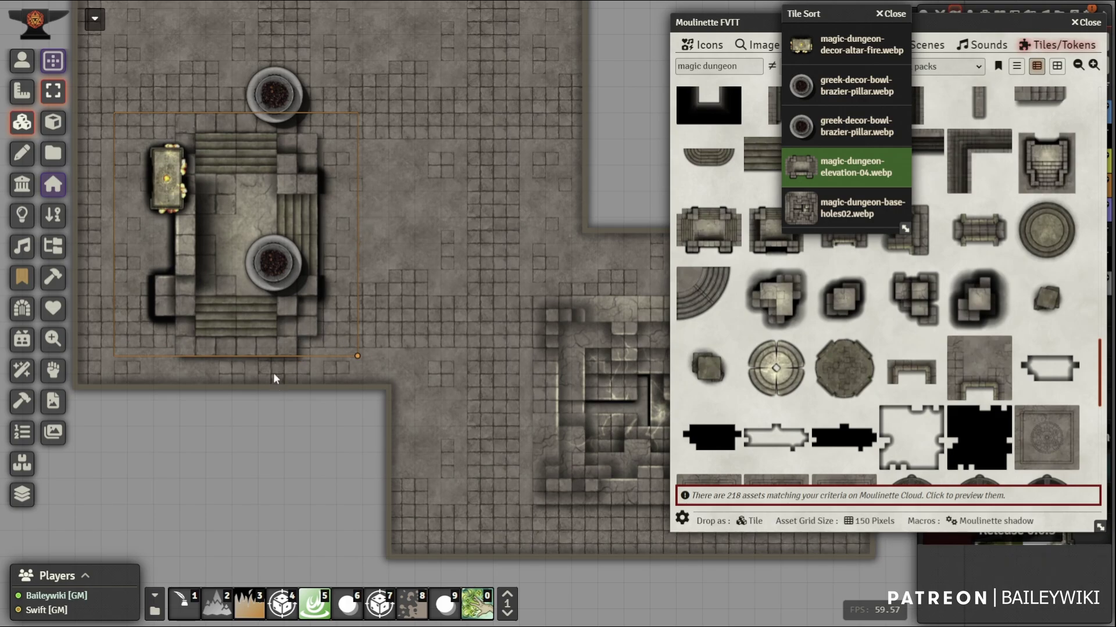
pyautogui.moveTo(252, 319); pyautogui.dragTo(213, 274)
pyautogui.scroll(-5, 361, 272)
pyautogui.moveTo(482, 297); pyautogui.dragTo(340, 194)
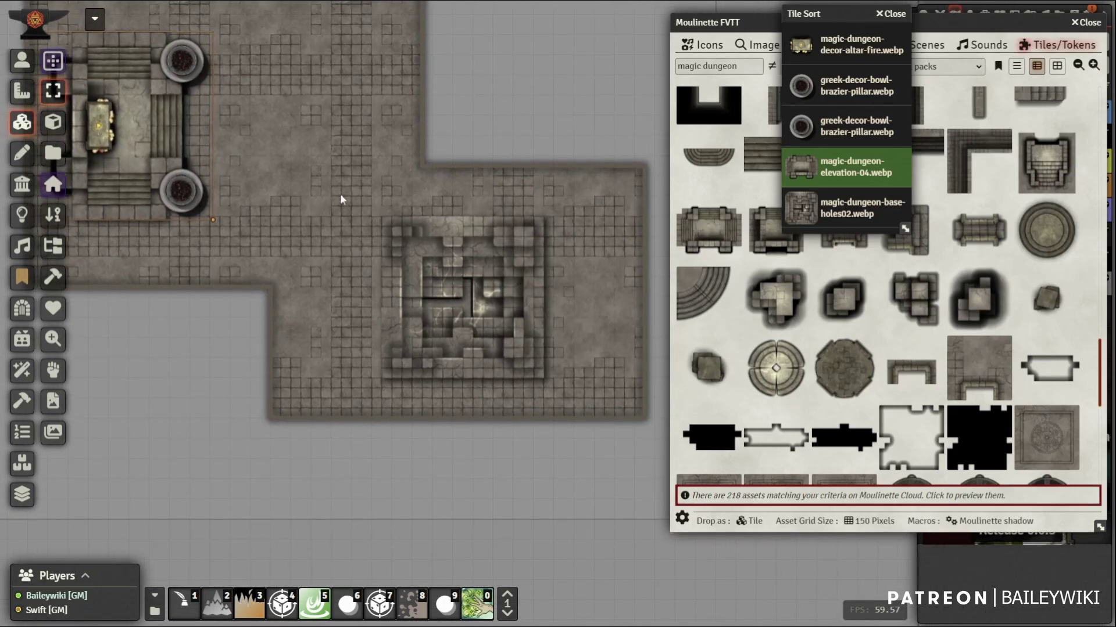
pyautogui.click(893, 15)
# - Place the magic-dungeon-floor-symbol-runes01 tile east of the platform, centred between the brazier pillars, and remove its shadow effect
pyautogui.scroll(-3, 947, 315)
pyautogui.scroll(-1, 947, 315)
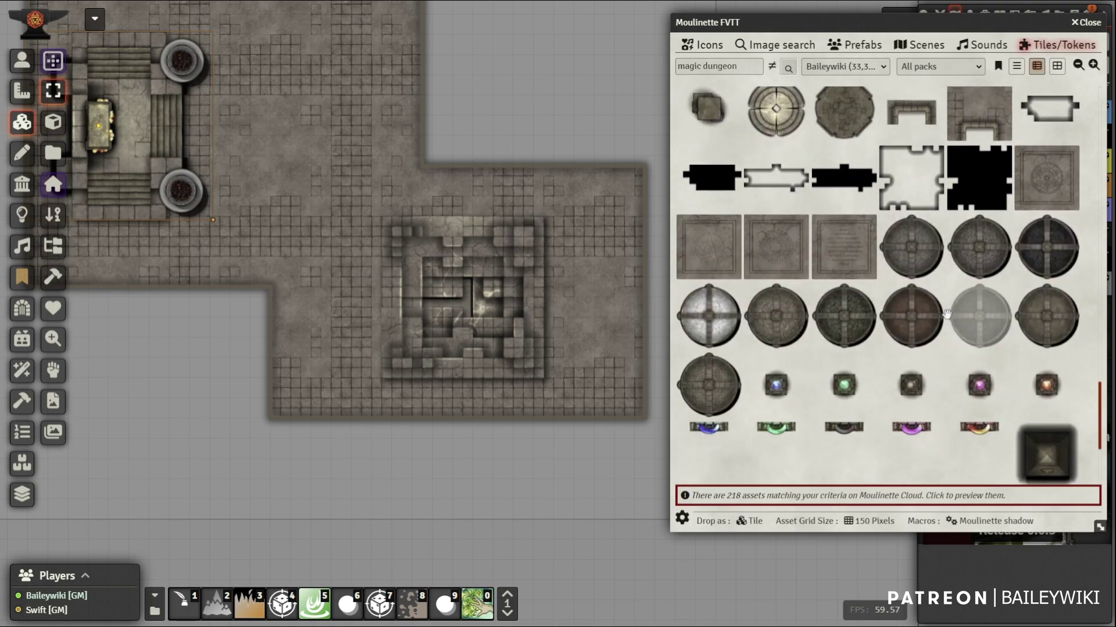
pyautogui.scroll(3, 256, 222)
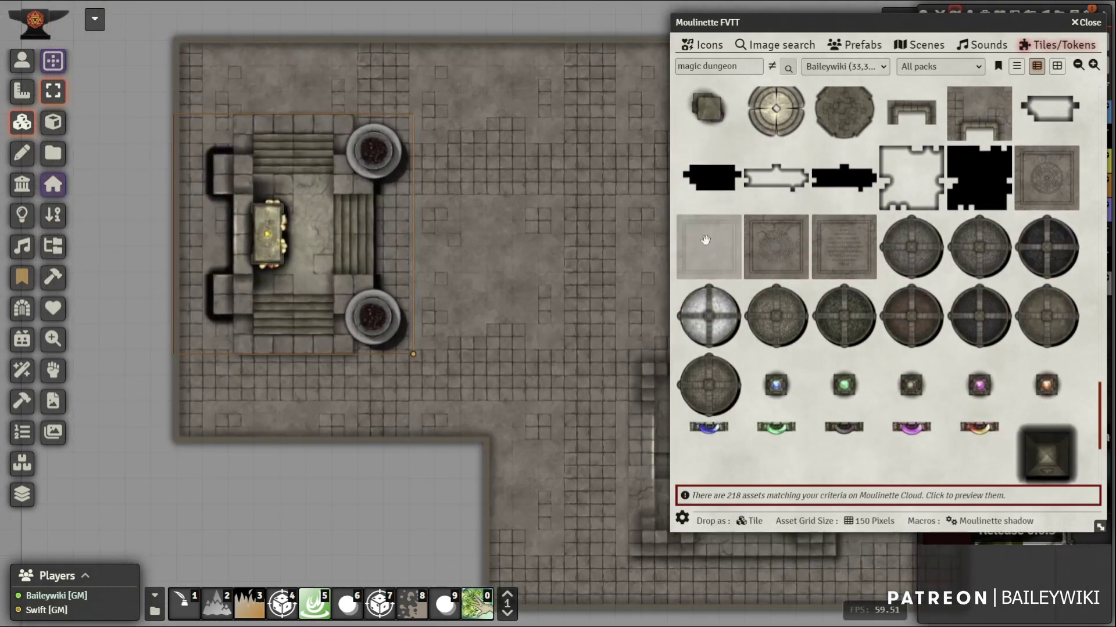
pyautogui.moveTo(469, 264); pyautogui.dragTo(485, 245)
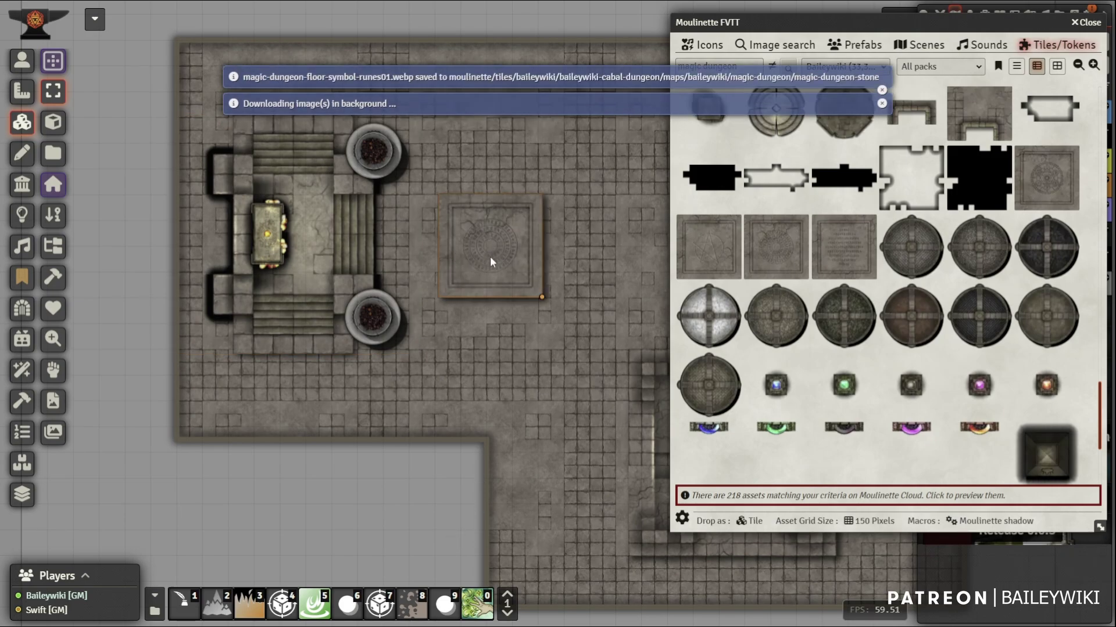
pyautogui.rightClick(490, 257)
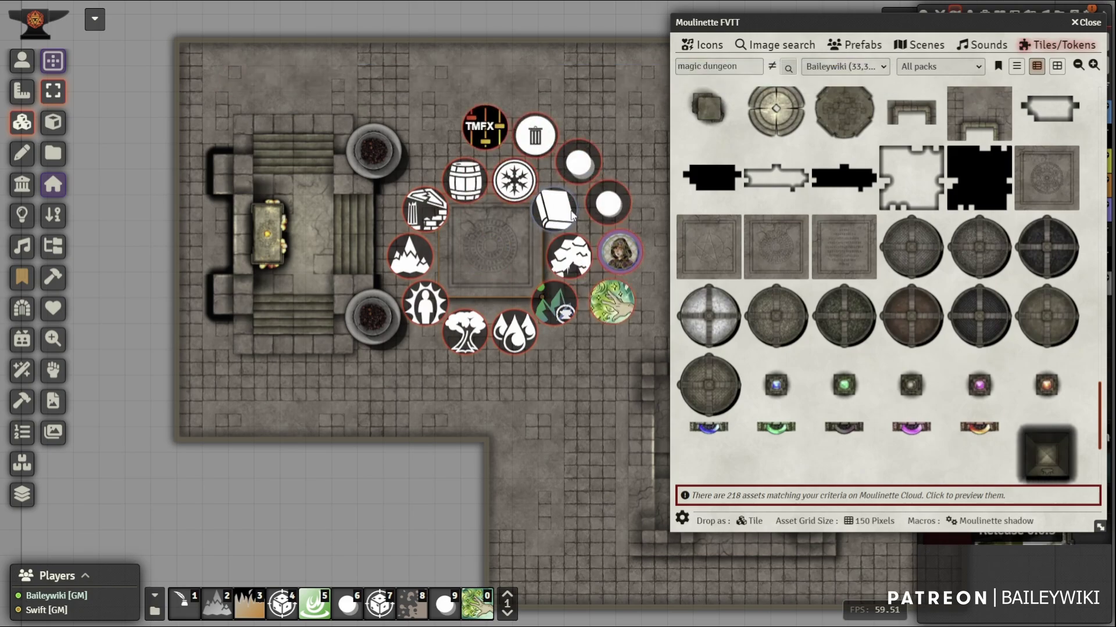
pyautogui.click(534, 135)
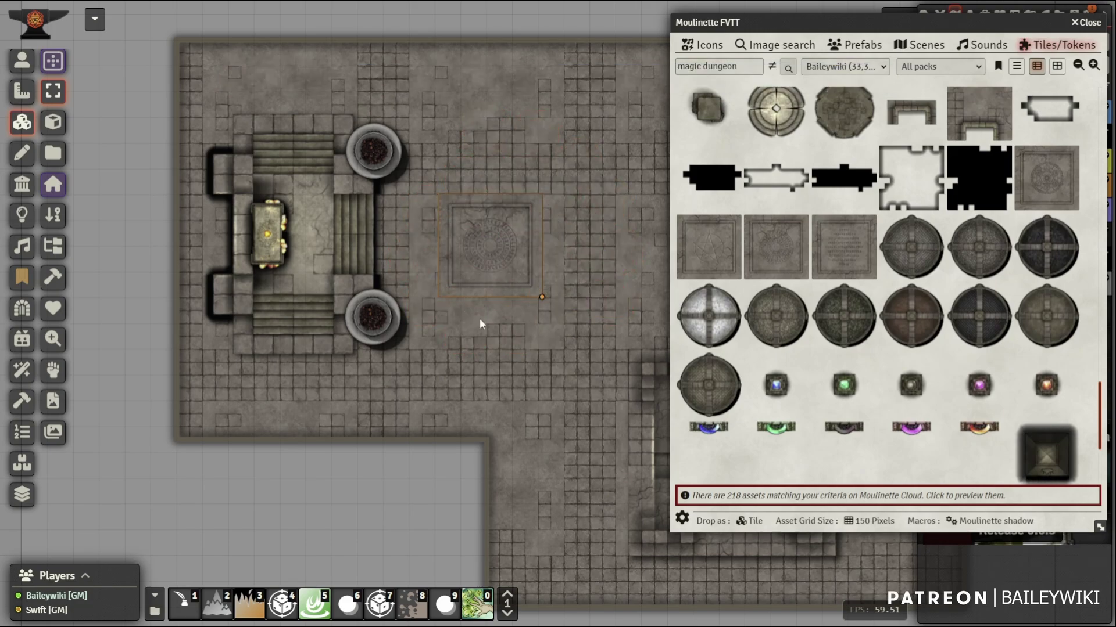
# - Close the Moulinette browser and open the BW Prefabs 03 - Furnishings and Special actor compendium
pyautogui.scroll(3, 480, 319)
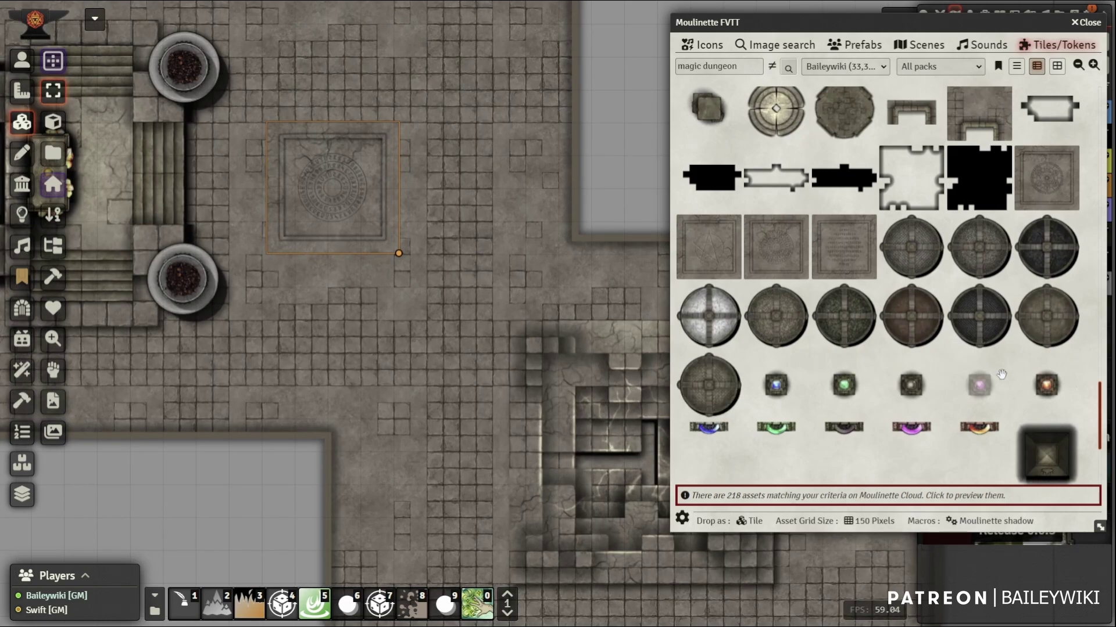
pyautogui.scroll(-5, 1000, 377)
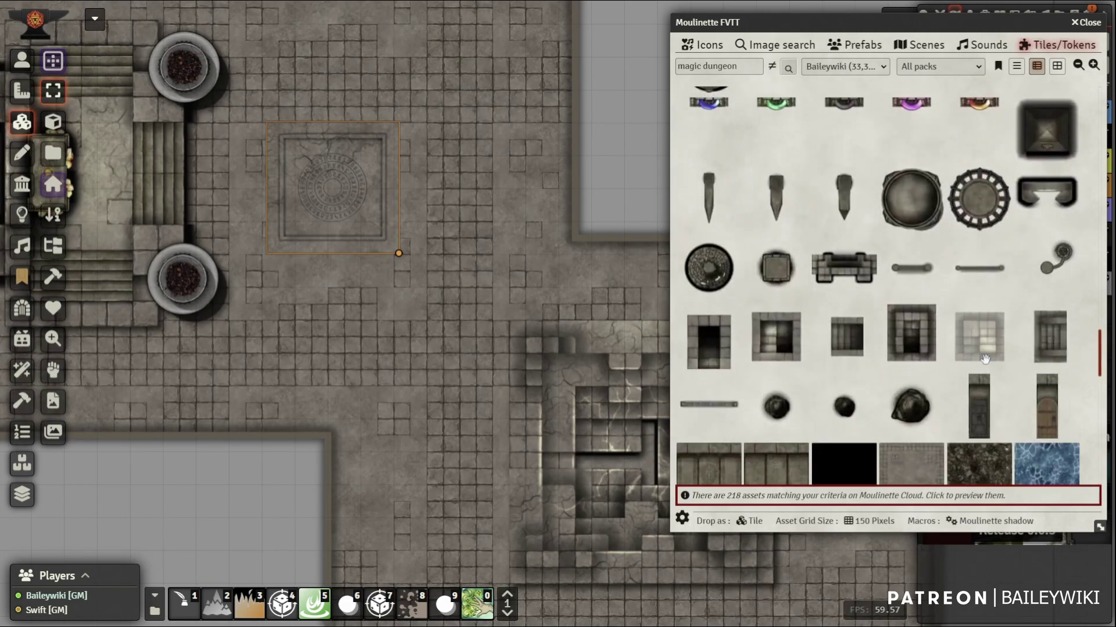
pyautogui.scroll(-2, 1002, 374)
pyautogui.click(1086, 23)
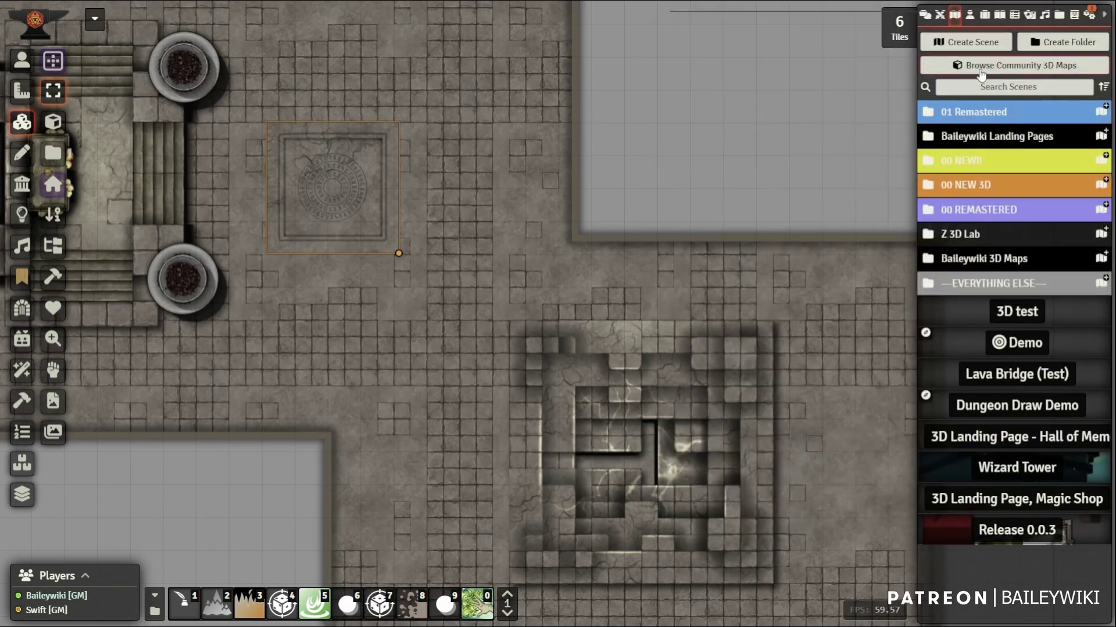
pyautogui.click(1059, 14)
pyautogui.click(1070, 15)
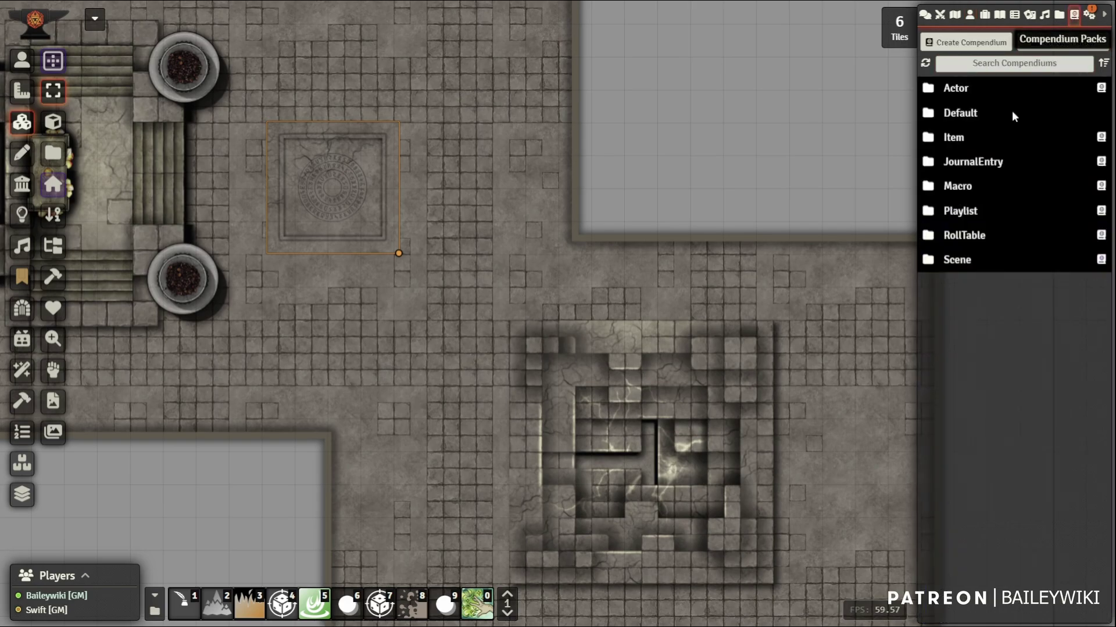
pyautogui.click(955, 88)
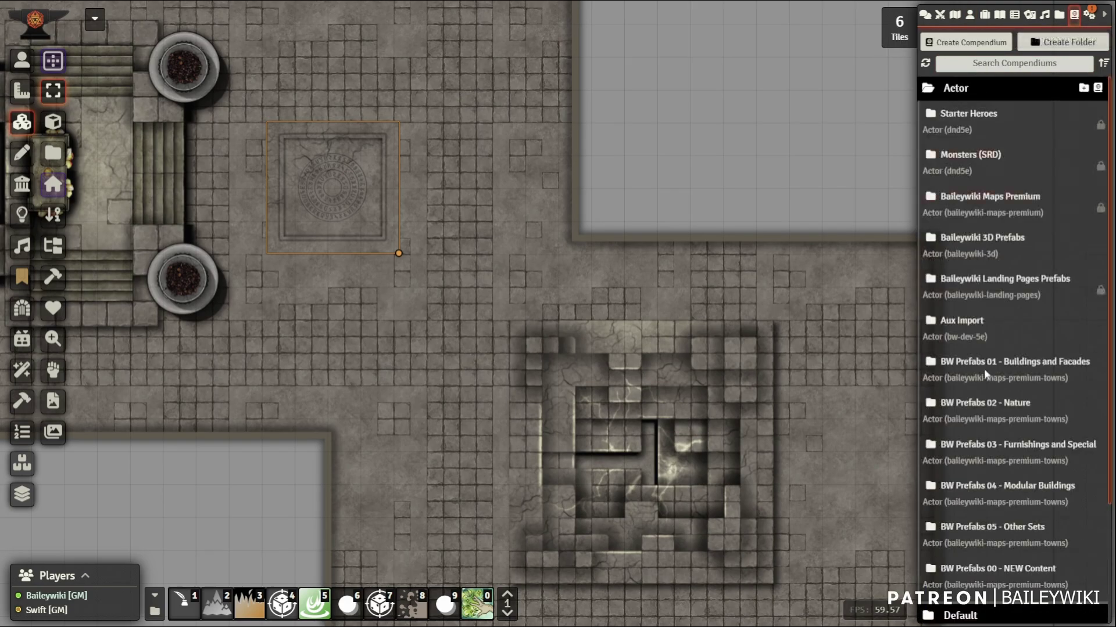
pyautogui.click(1010, 447)
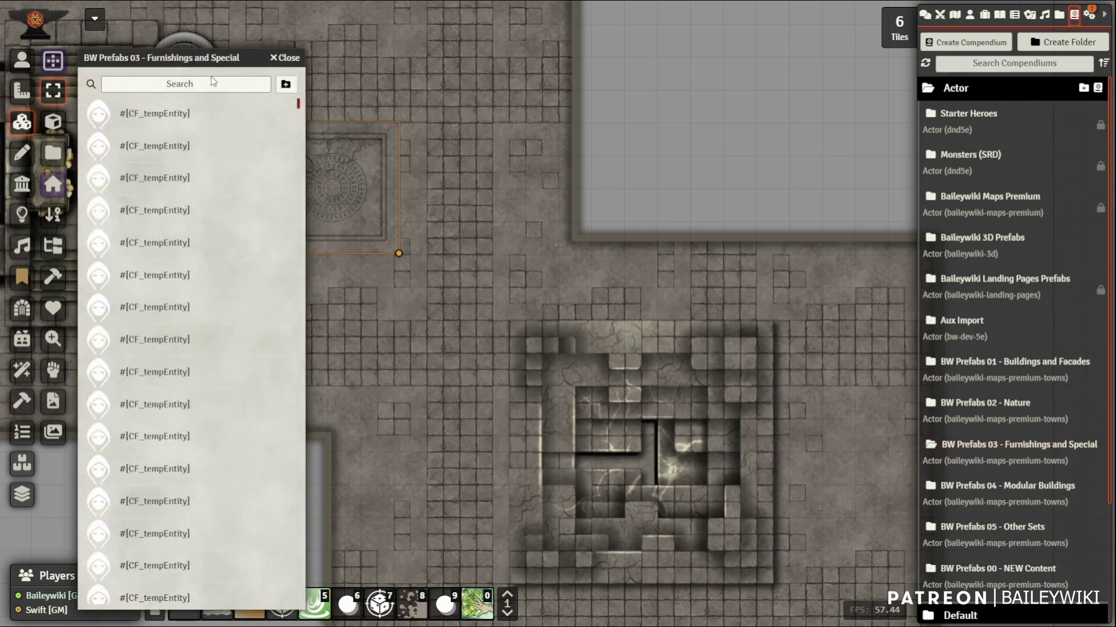
# - Search the compendium for "pillar" and place an MD Pillar Spike prefab north of the rune floor tile, near the room's north wall
pyautogui.click(205, 83)
pyautogui.write('pillars')
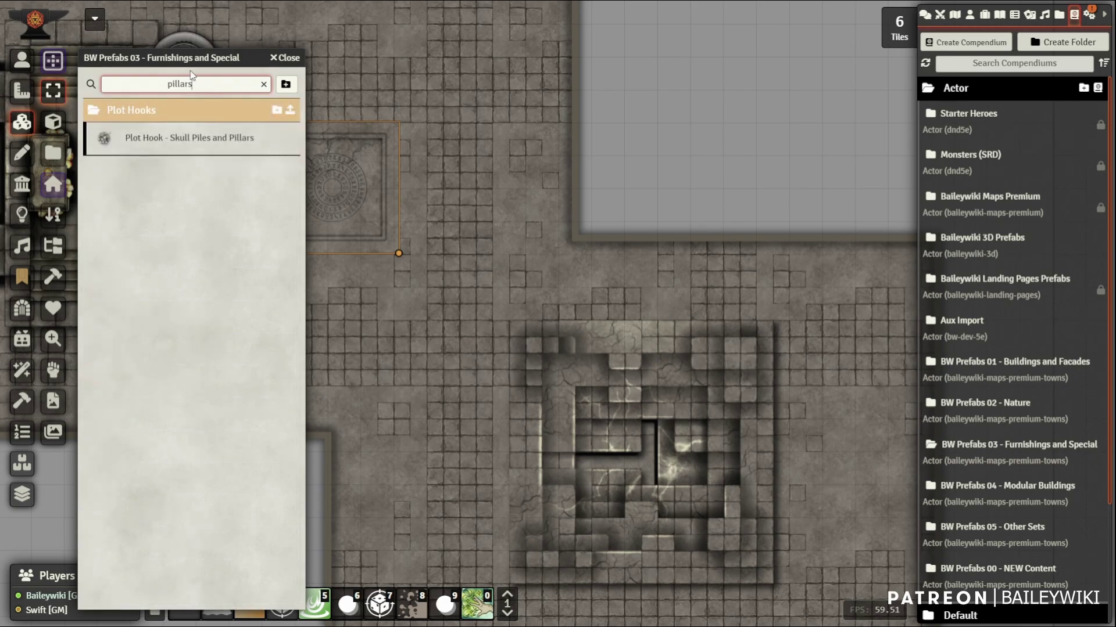
pyautogui.press('BackSpace')
pyautogui.scroll(-3, 187, 401)
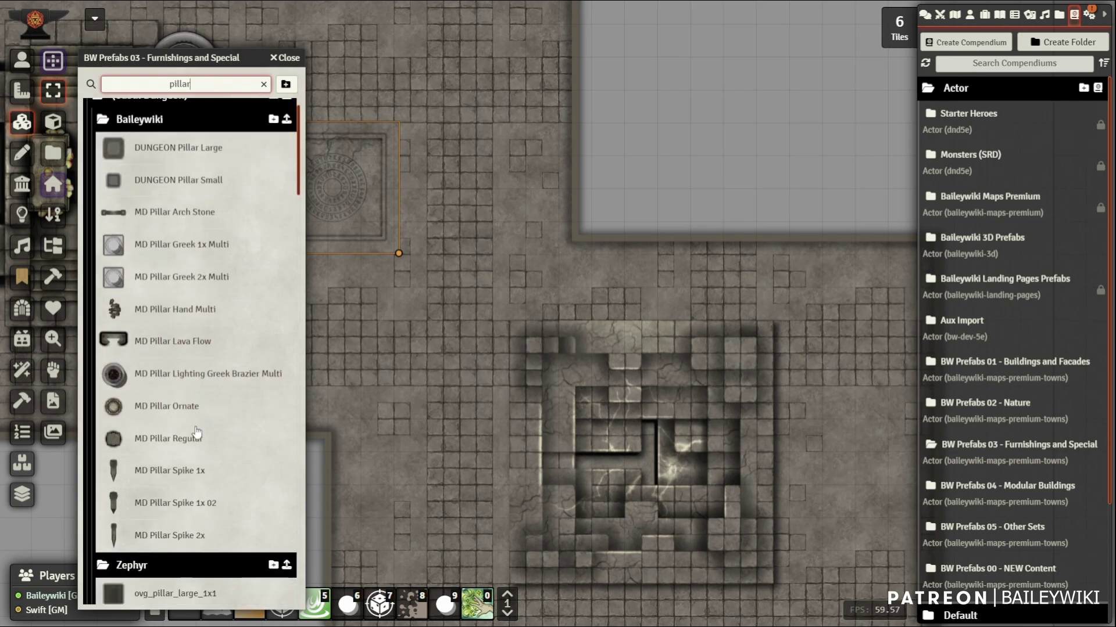
pyautogui.moveTo(363, 350); pyautogui.dragTo(609, 412)
pyautogui.scroll(-5, 609, 417)
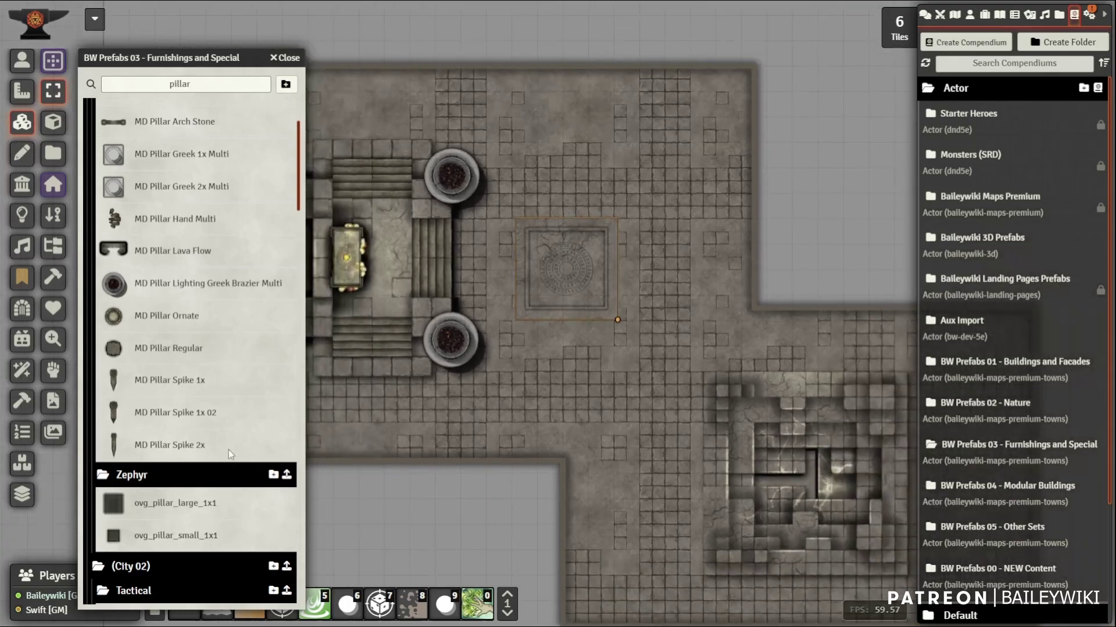
pyautogui.moveTo(520, 161); pyautogui.dragTo(507, 131)
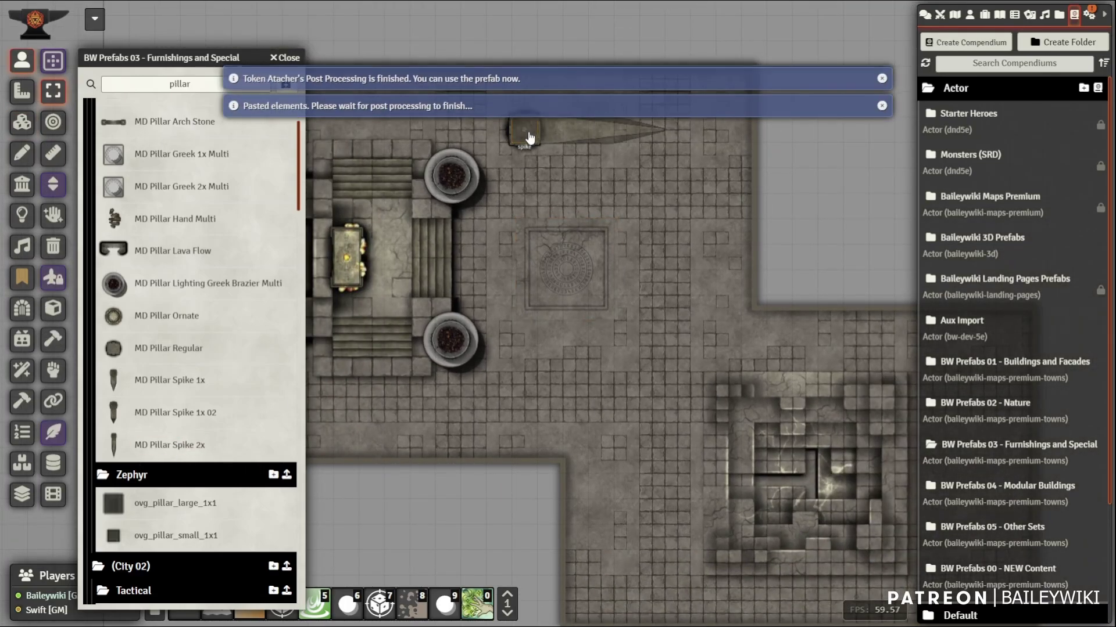
# - Copy the spike pillar and paste the duplicate south of the rune floor tile, in line with the original
pyautogui.hotkey('ctrl', 'c')
pyautogui.hotkey('ctrl', 'v')
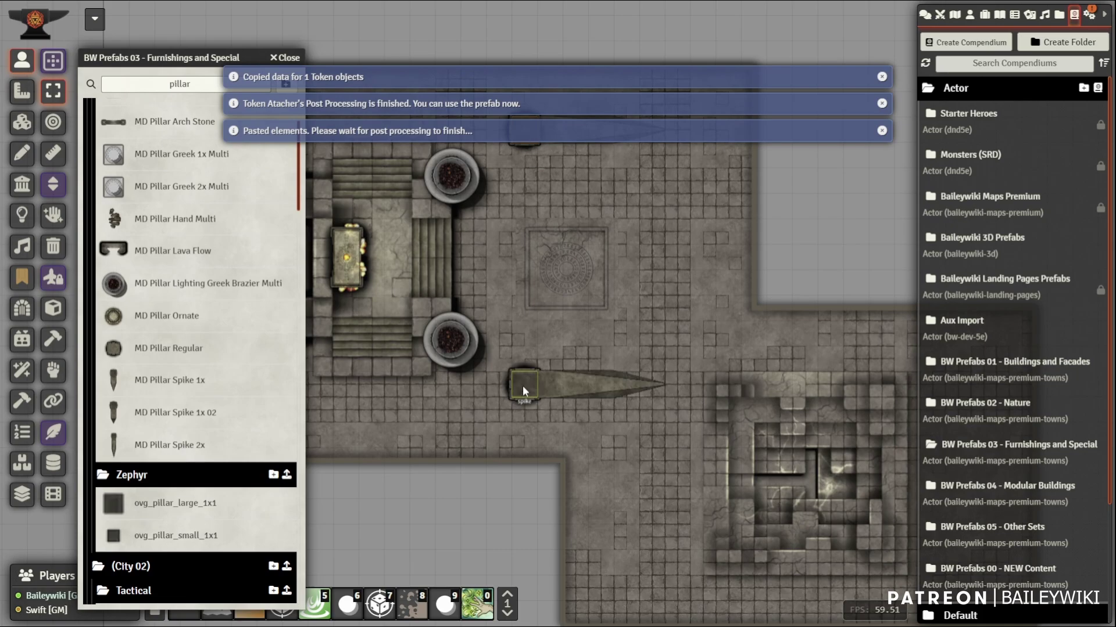
pyautogui.moveTo(471, 397); pyautogui.dragTo(525, 393)
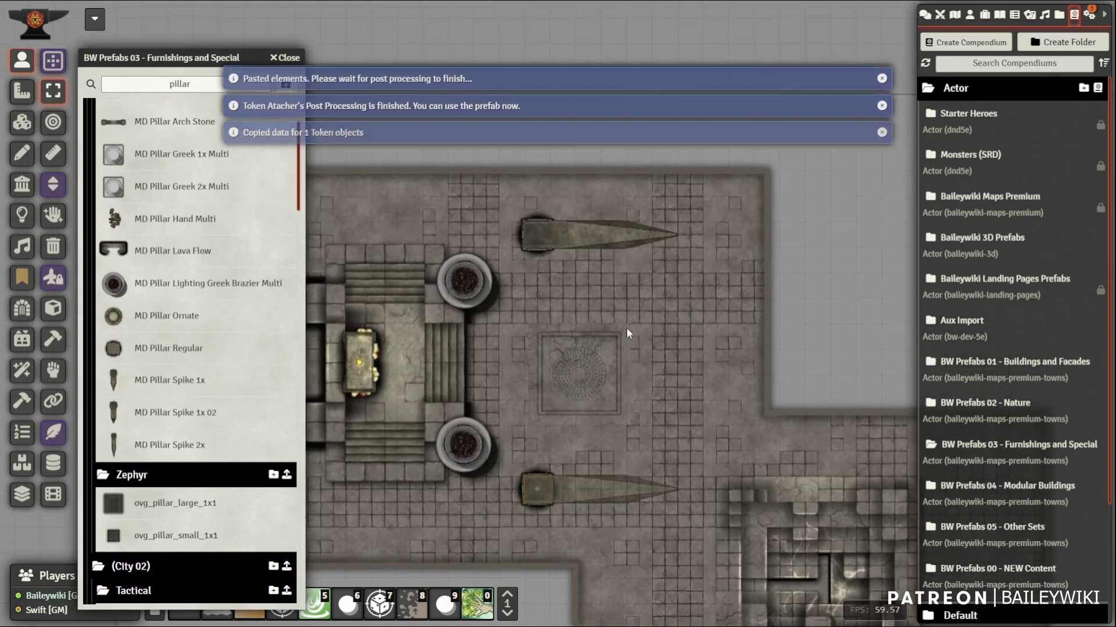
pyautogui.moveTo(626, 328); pyautogui.dragTo(546, 228)
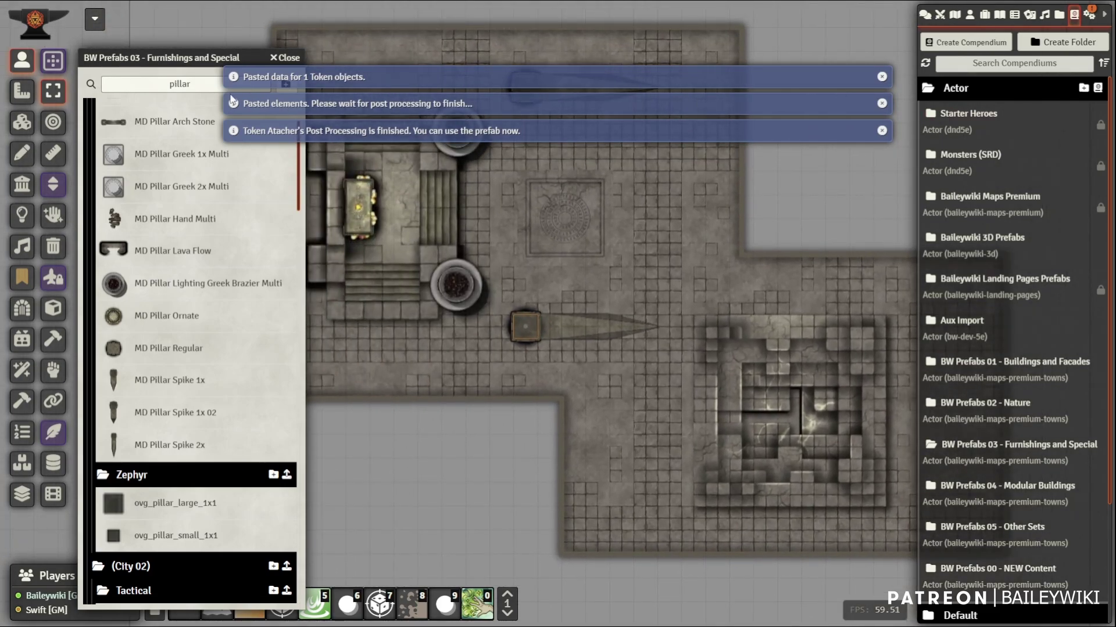
# - Search for "torch" in the furnishings compendium and among the world's actors to find the Orcish lighting and pillar prefabs
pyautogui.doubleClick(123, 84)
pyautogui.write('torch')
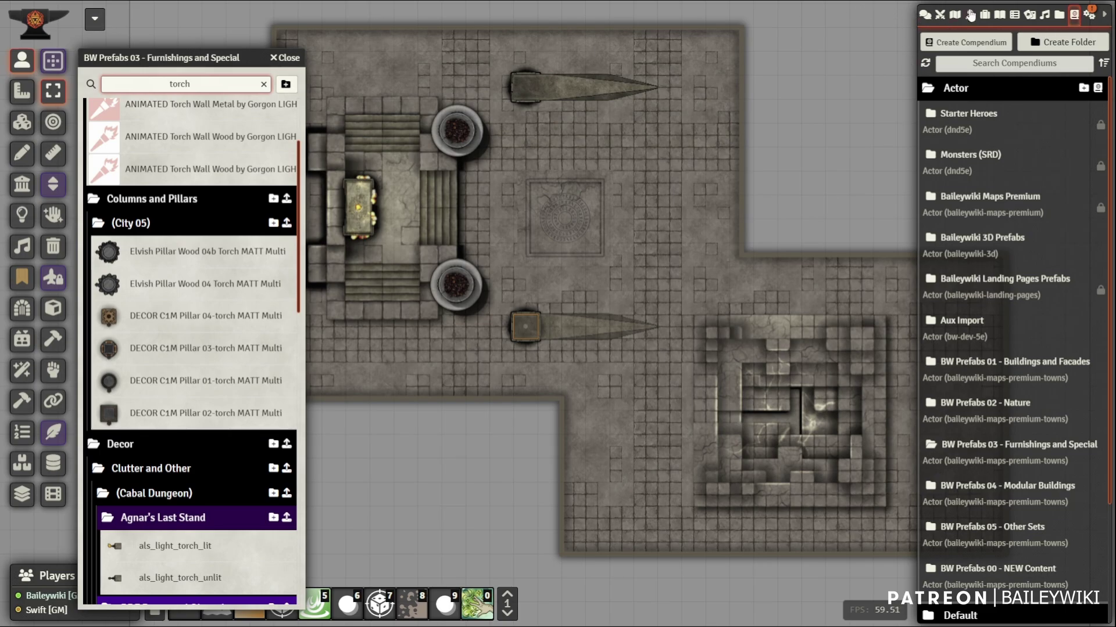
pyautogui.click(970, 15)
pyautogui.moveTo(1016, 63); pyautogui.dragTo(945, 57)
pyautogui.write('torch')
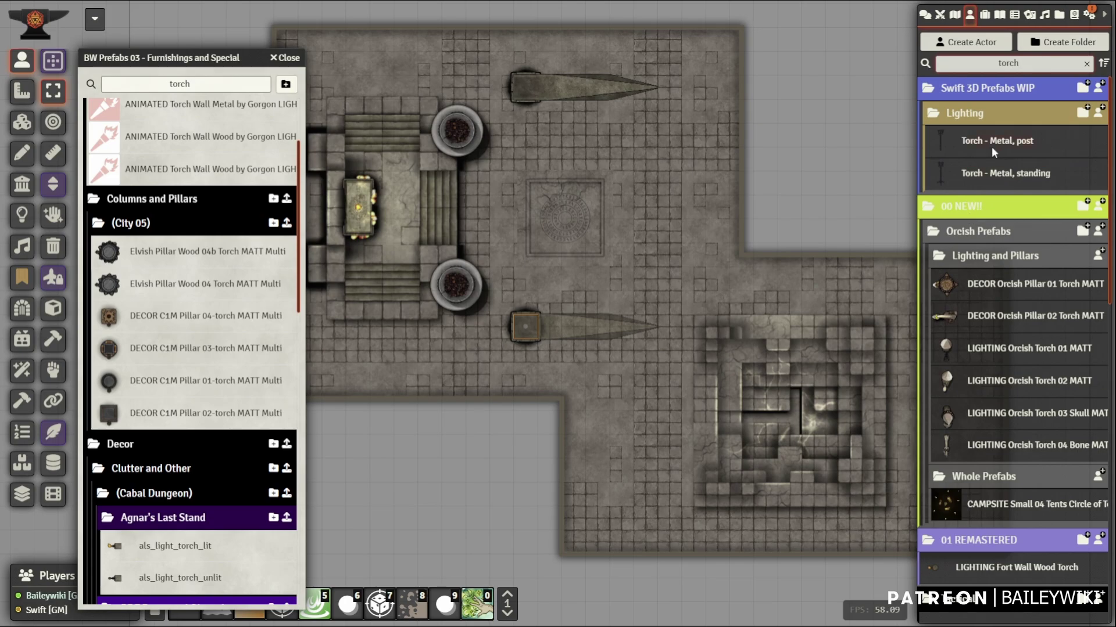
pyautogui.scroll(-3, 992, 157)
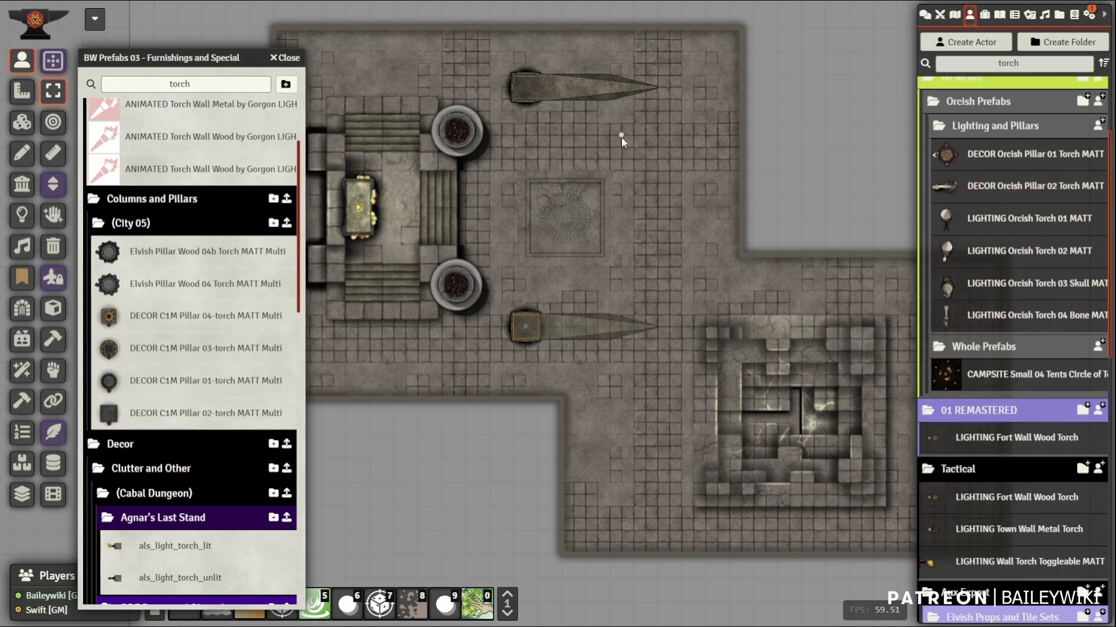
# - Place two DECOR Orcish Pillar 02 Torch MATT prefabs facing east, one on each western corner of the altar platform
pyautogui.hotkey('ctrl', 'v')
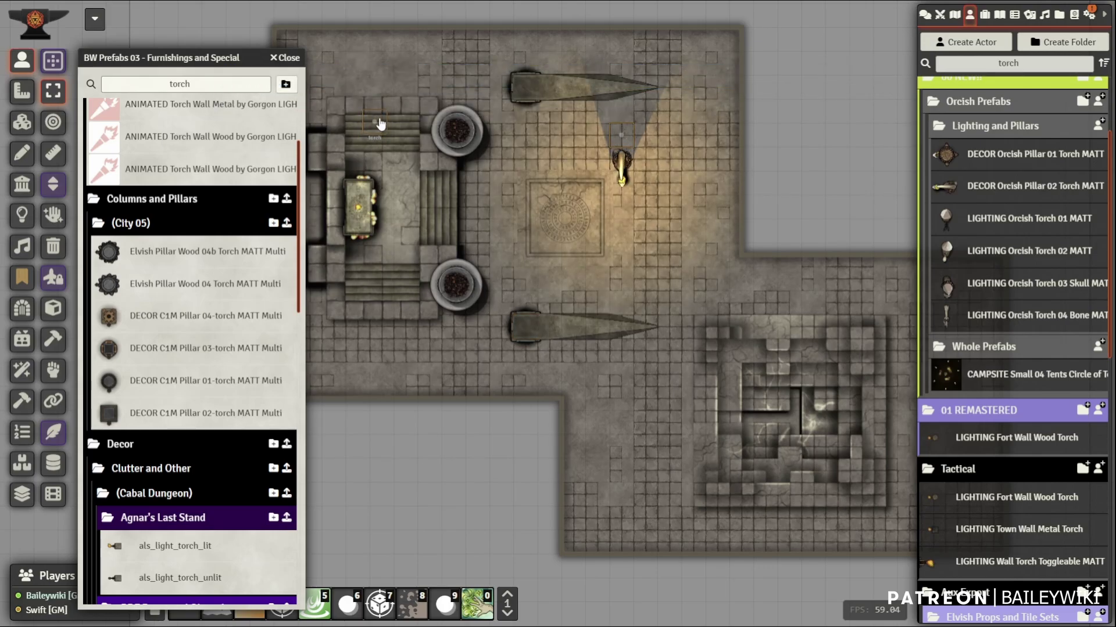
pyautogui.moveTo(381, 124); pyautogui.dragTo(335, 135)
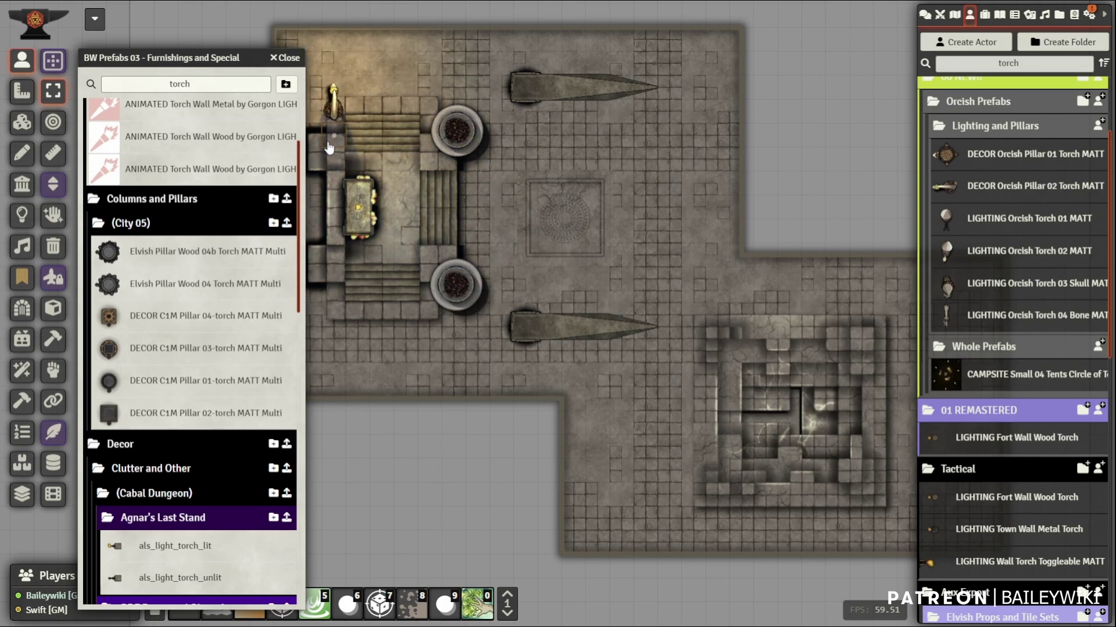
pyautogui.moveTo(427, 239); pyautogui.dragTo(663, 190)
pyautogui.scroll(5, 664, 191)
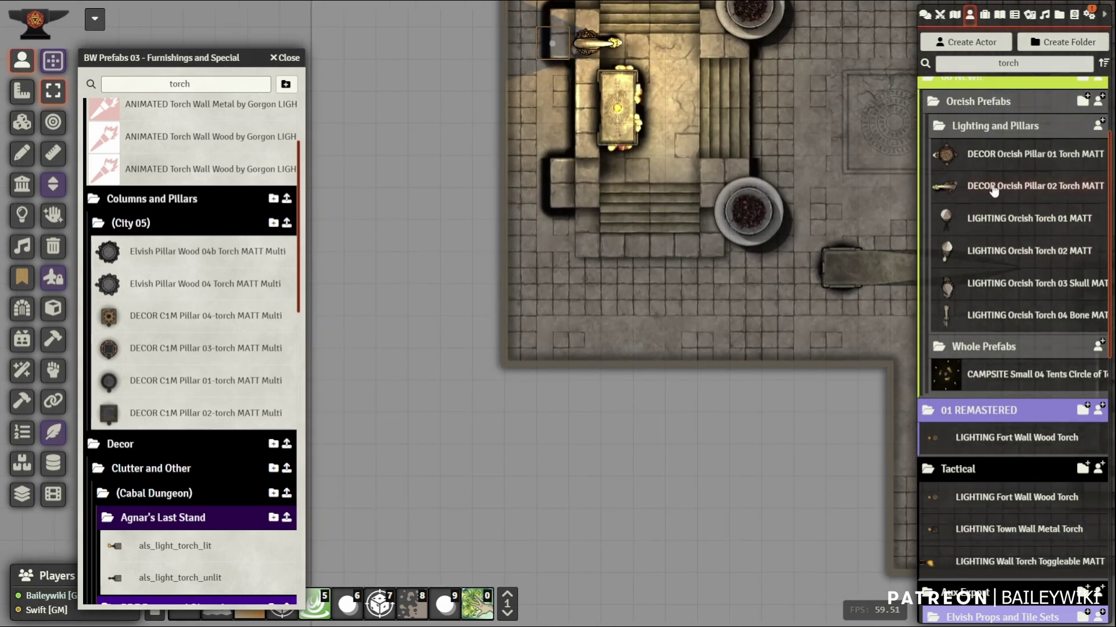
pyautogui.hotkey('ctrl', 'v')
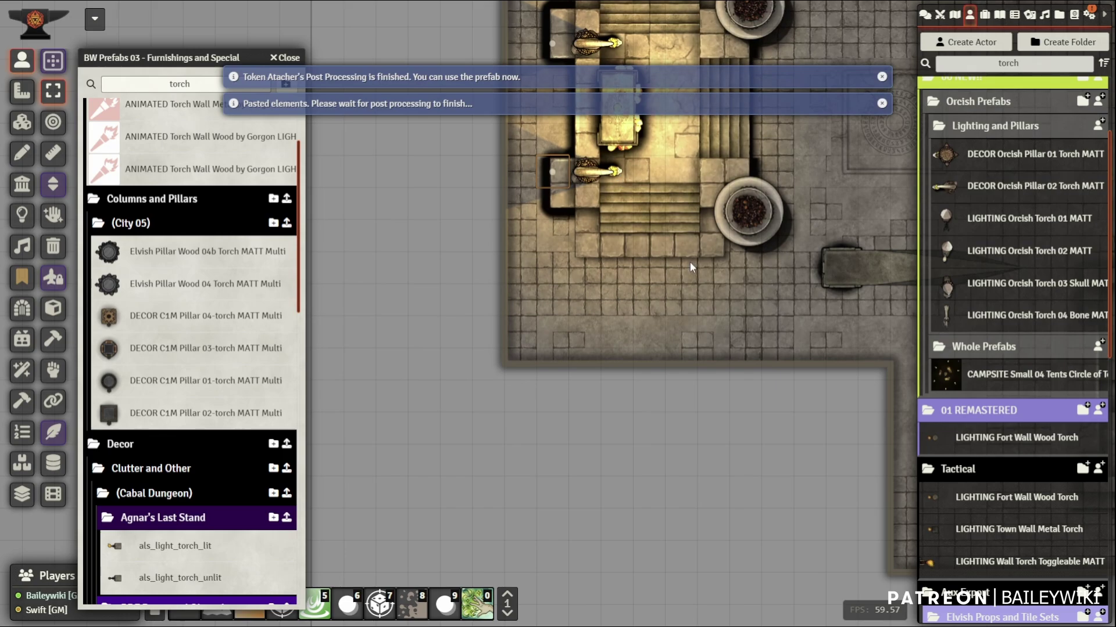
pyautogui.scroll(3, 689, 261)
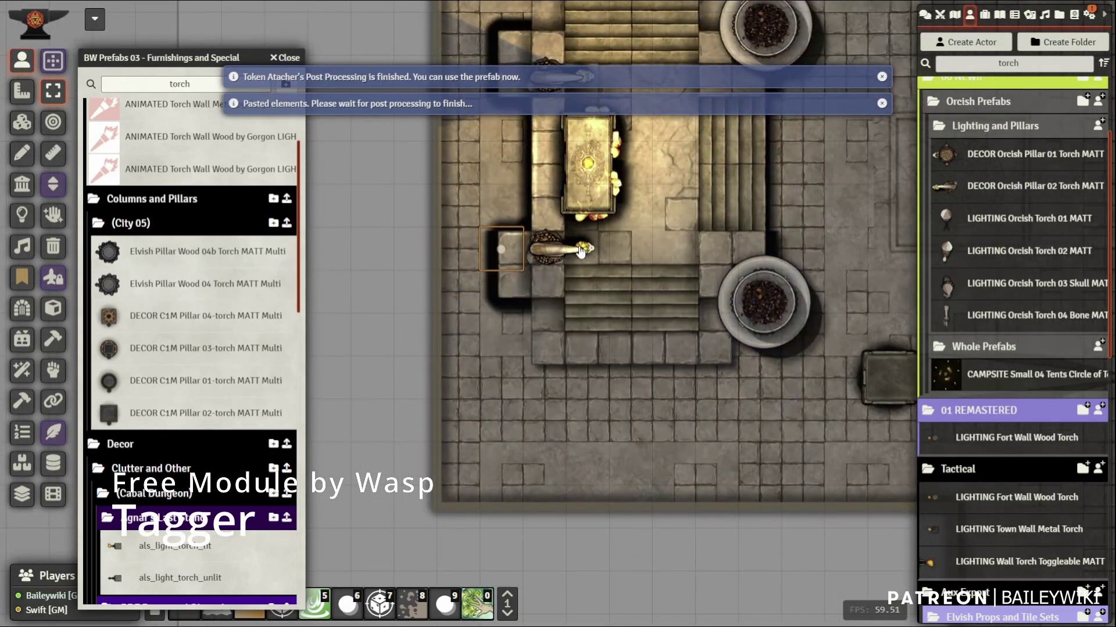
# - Place a LIGHTING Orcish Torch 04 Bone MATT prefab beside the east edge of the sunken stone tile in the eastern room
pyautogui.moveTo(621, 84); pyautogui.dragTo(591, 177)
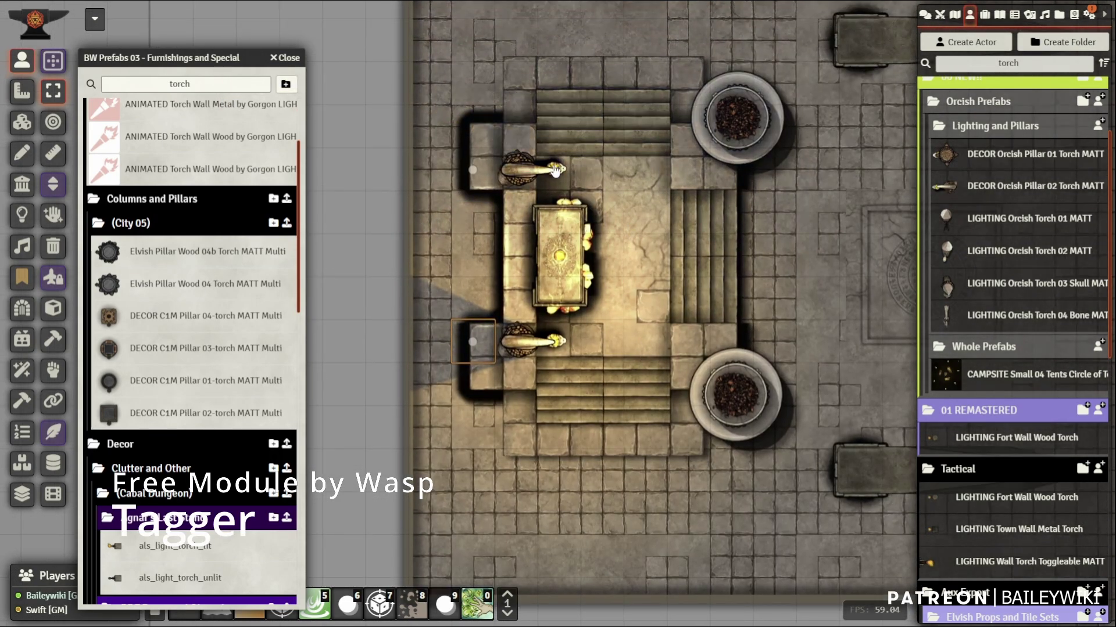
pyautogui.click(554, 170)
pyautogui.moveTo(705, 334); pyautogui.dragTo(621, 312)
pyautogui.scroll(-10, 631, 316)
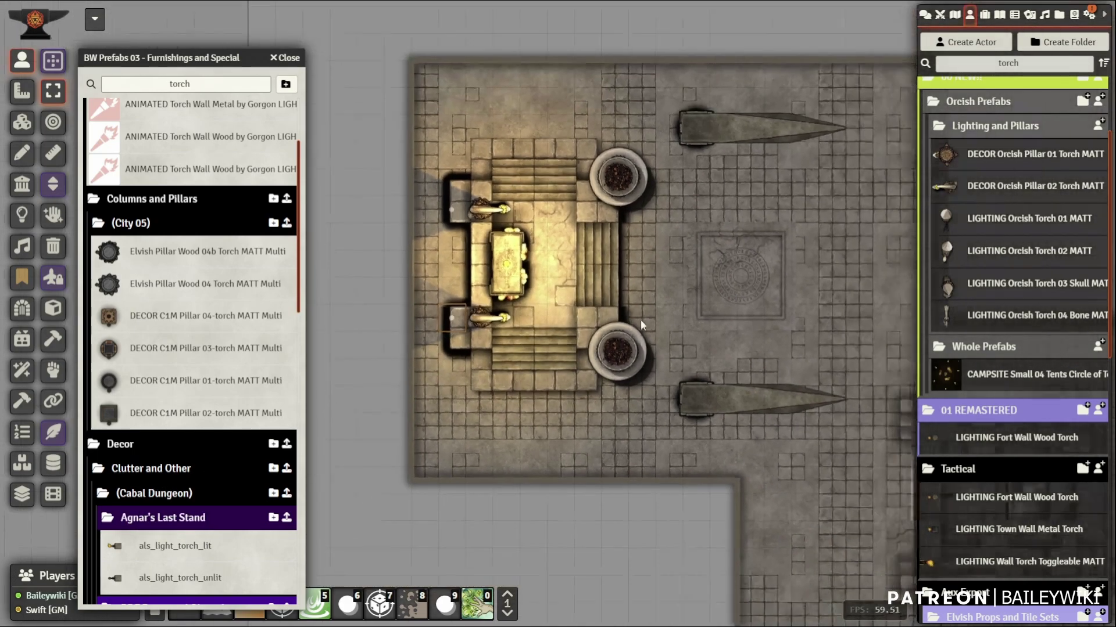
pyautogui.moveTo(718, 302); pyautogui.dragTo(522, 161)
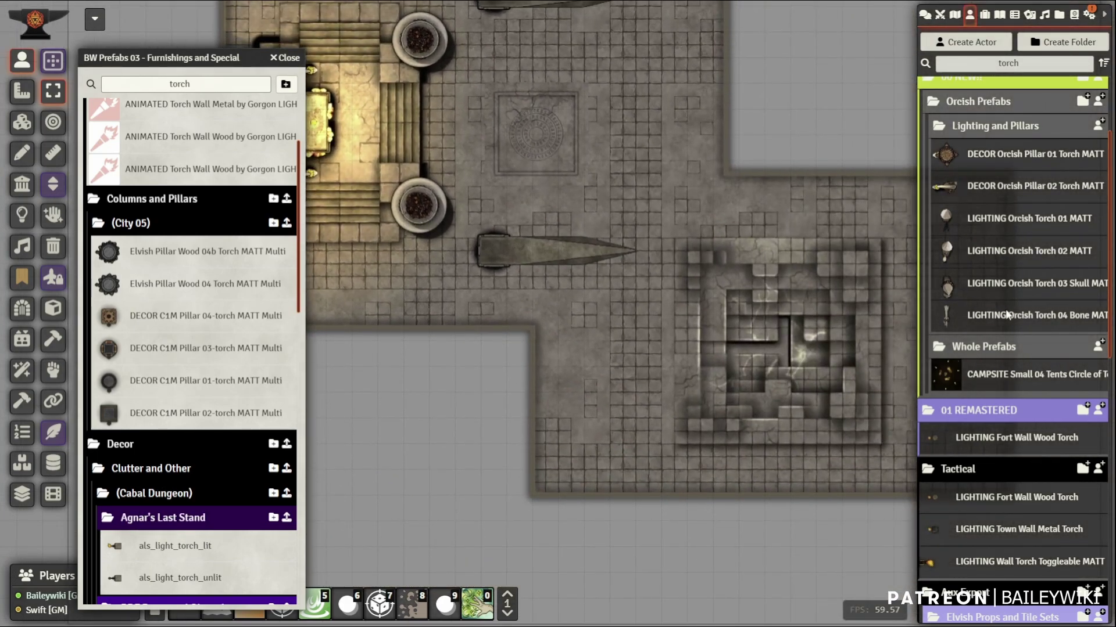
pyautogui.hotkey('ctrl', 'v')
pyautogui.moveTo(898, 417); pyautogui.dragTo(677, 388)
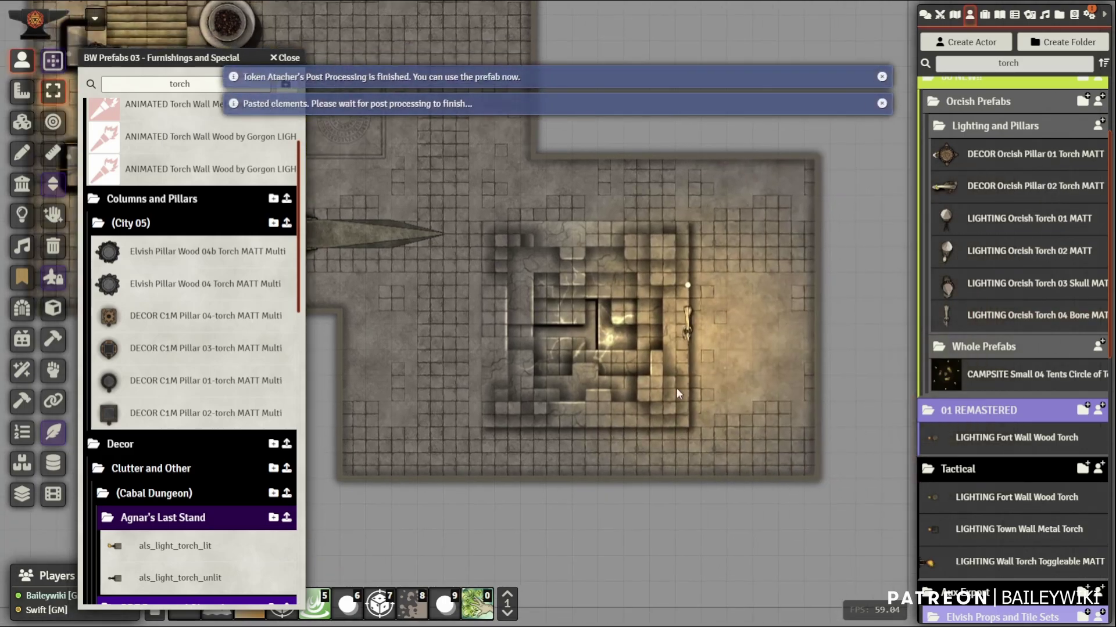
# - Set the bone torch token's width and height to 3 grid spaces and update the token
pyautogui.doubleClick(688, 288)
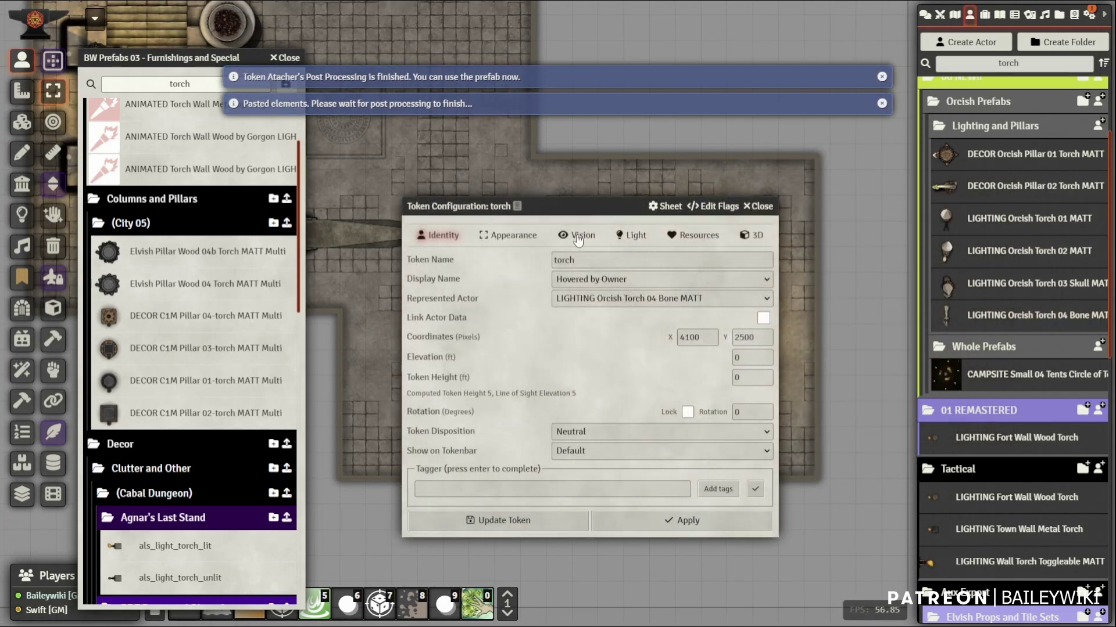
pyautogui.click(507, 235)
pyautogui.doubleClick(670, 283)
pyautogui.write('3')
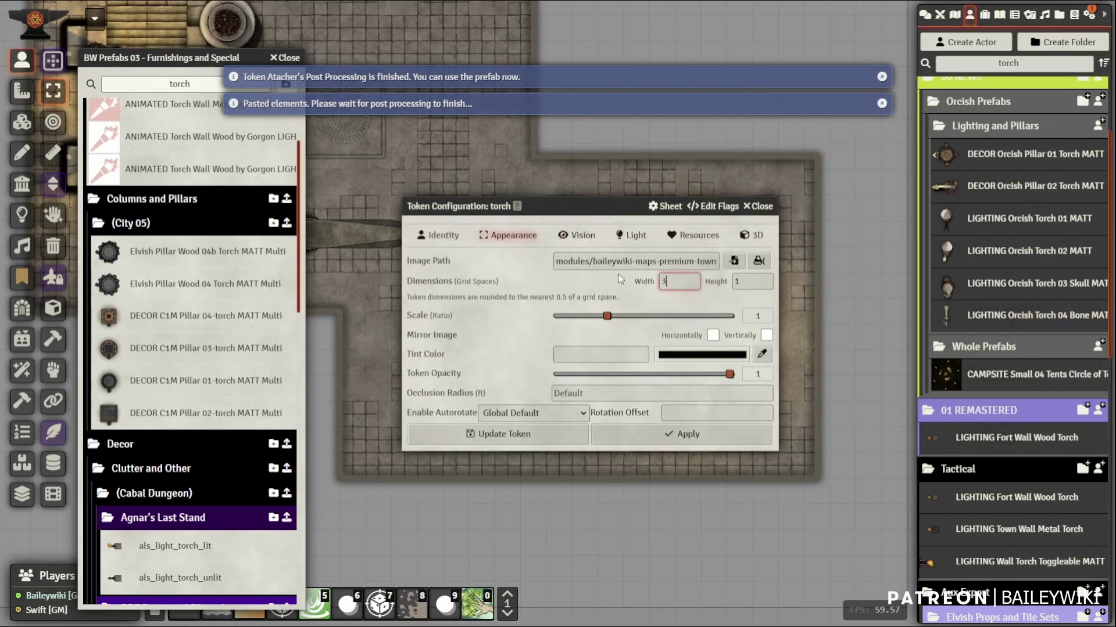
pyautogui.press('Tab')
pyautogui.write('3')
pyautogui.click(541, 440)
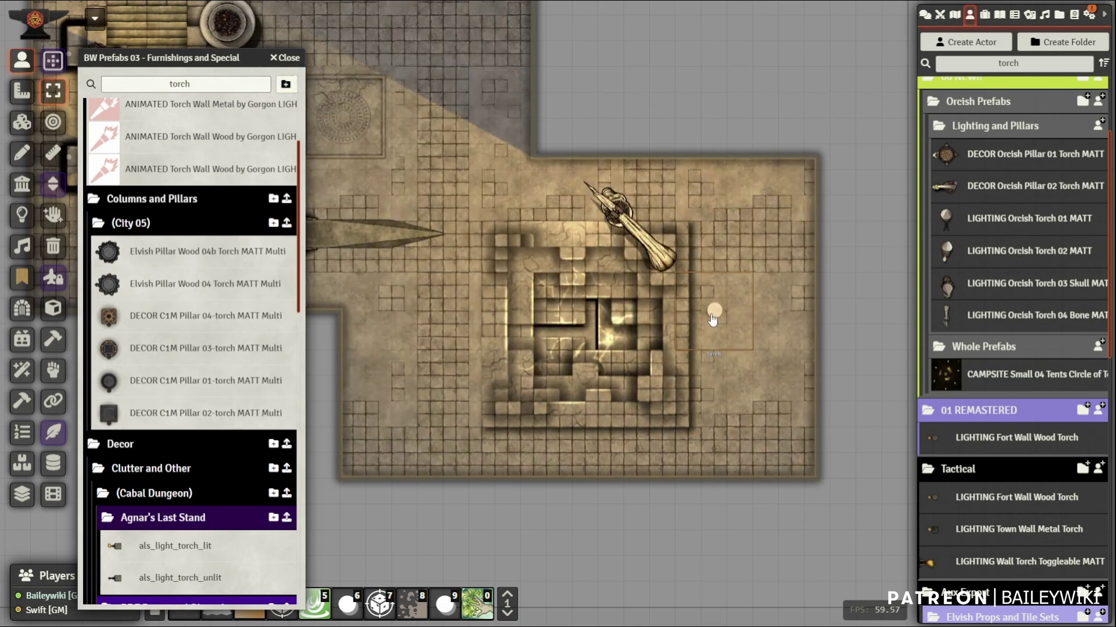
# - Mount the bone torch on the east wall pointing west into the room, and paste a copy south of it on the same wall
pyautogui.moveTo(712, 321); pyautogui.dragTo(910, 281)
pyautogui.moveTo(872, 347); pyautogui.dragTo(756, 329)
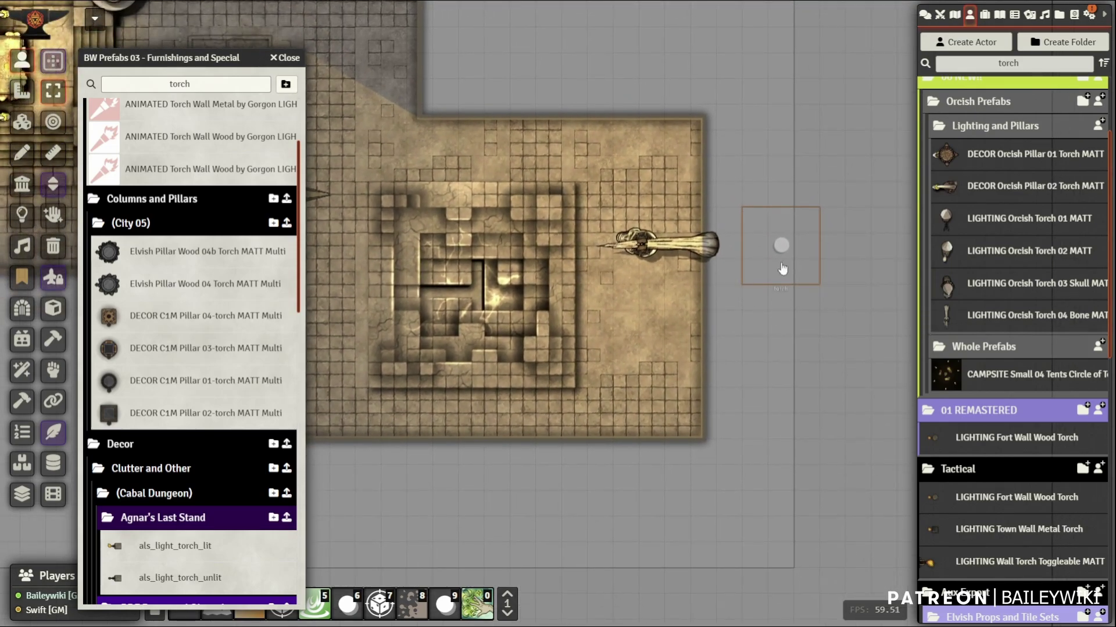
pyautogui.hotkey('ctrl', 'c')
pyautogui.hotkey('ctrl', 'v')
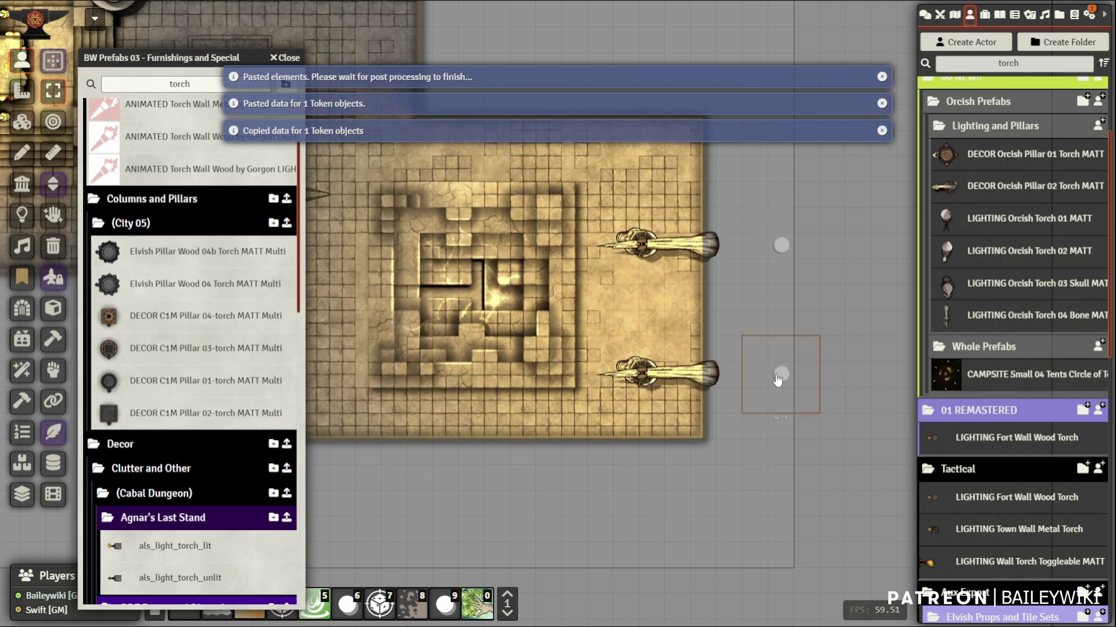
# - Search the actors for "door" and place the 01 TILE SET Orcish Tent Portal Doors prefab outside the rooms, northeast of the map
pyautogui.doubleClick(1008, 64)
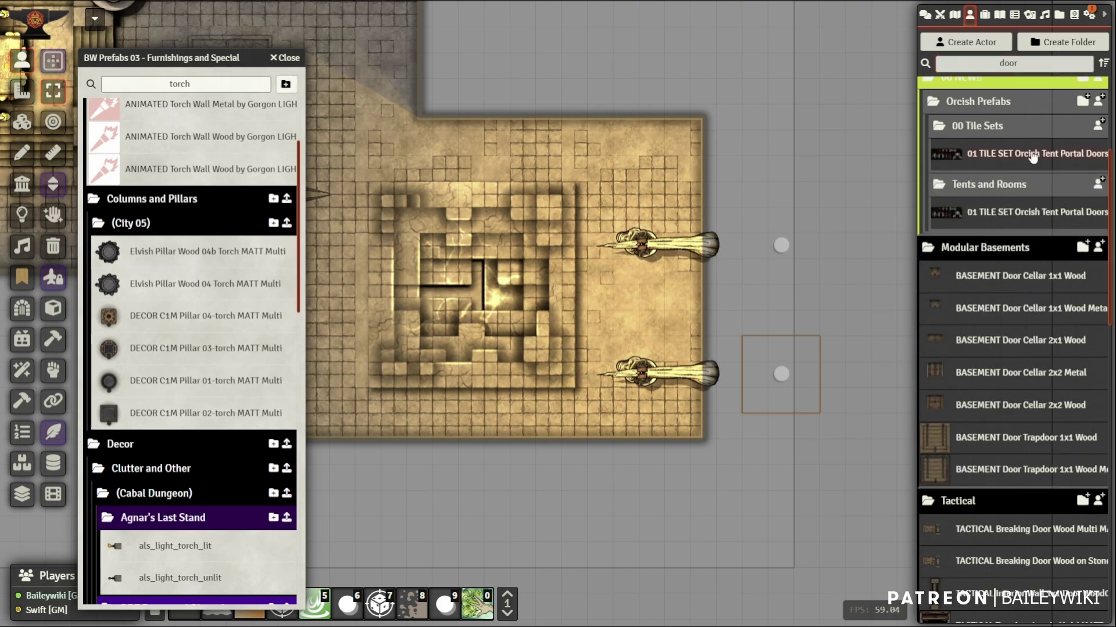
pyautogui.moveTo(1033, 158); pyautogui.dragTo(573, 31)
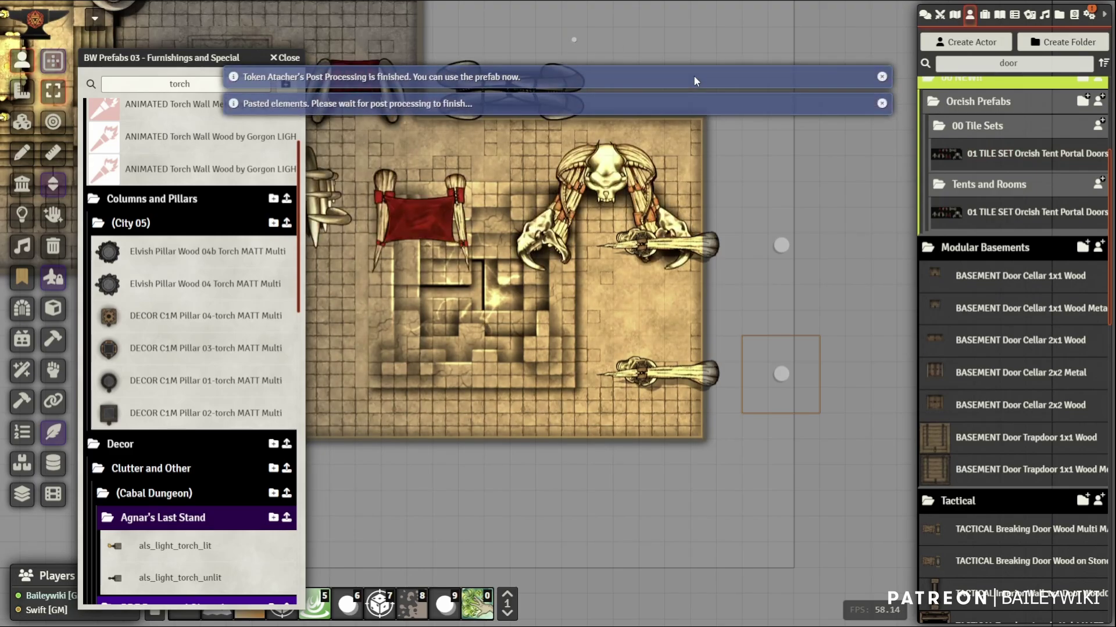
pyautogui.click(288, 58)
pyautogui.moveTo(549, 53); pyautogui.dragTo(562, 206)
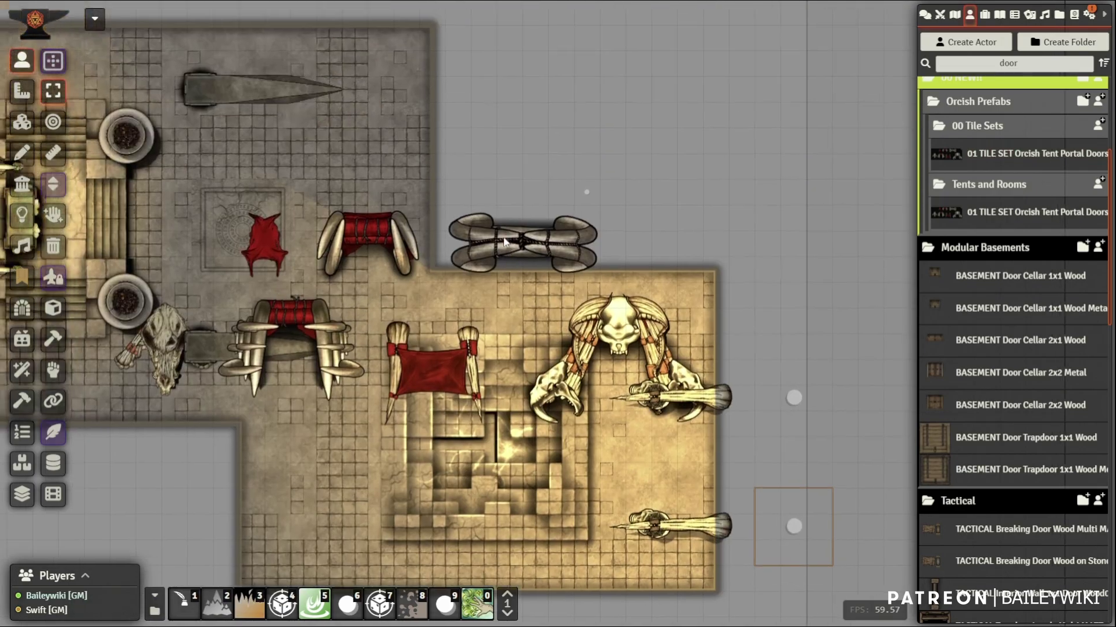
pyautogui.scroll(-4, 563, 207)
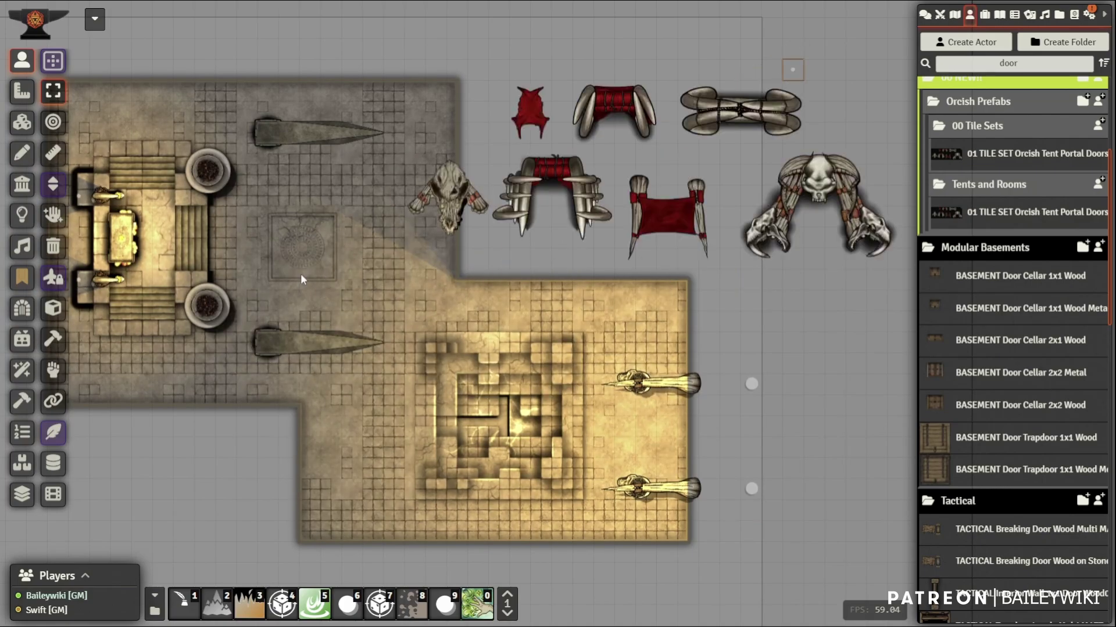
# - Detach the door tiles from the doors prefab token and delete that token
pyautogui.click(54, 402)
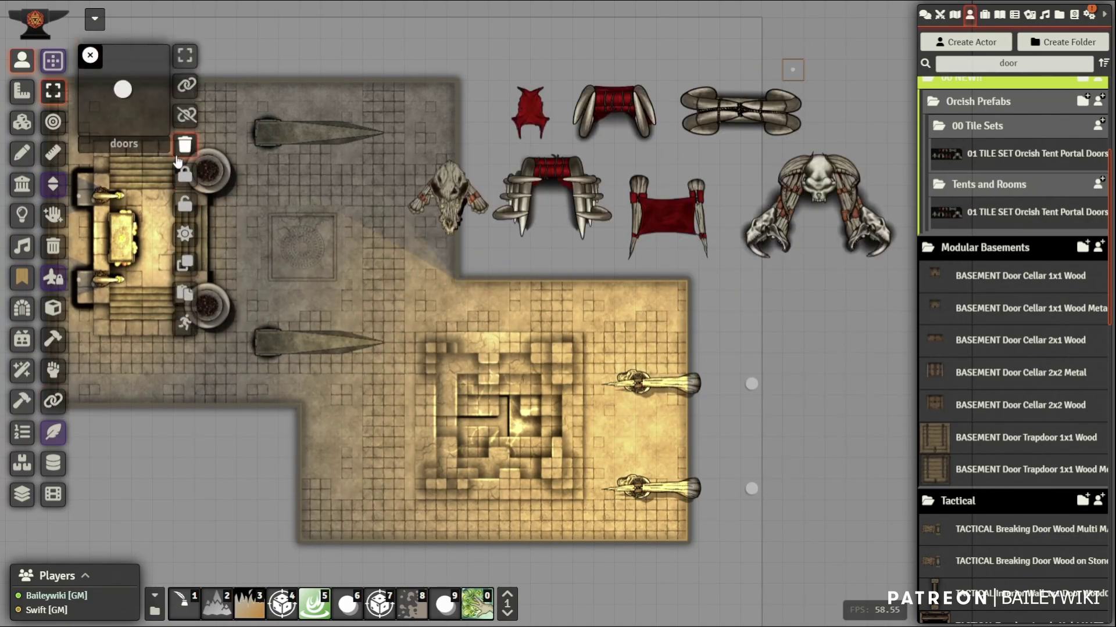
pyautogui.click(123, 88)
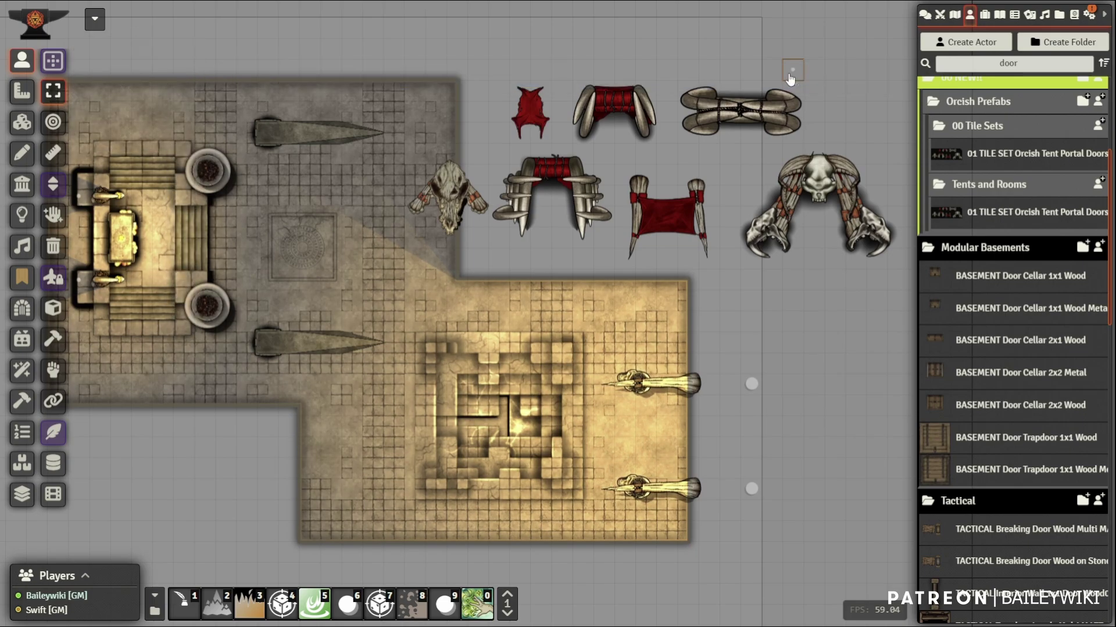
pyautogui.press('Delete')
# - Rotate the wide bone door tile upright and place it on the east wall between the two bone torches
pyautogui.click(22, 122)
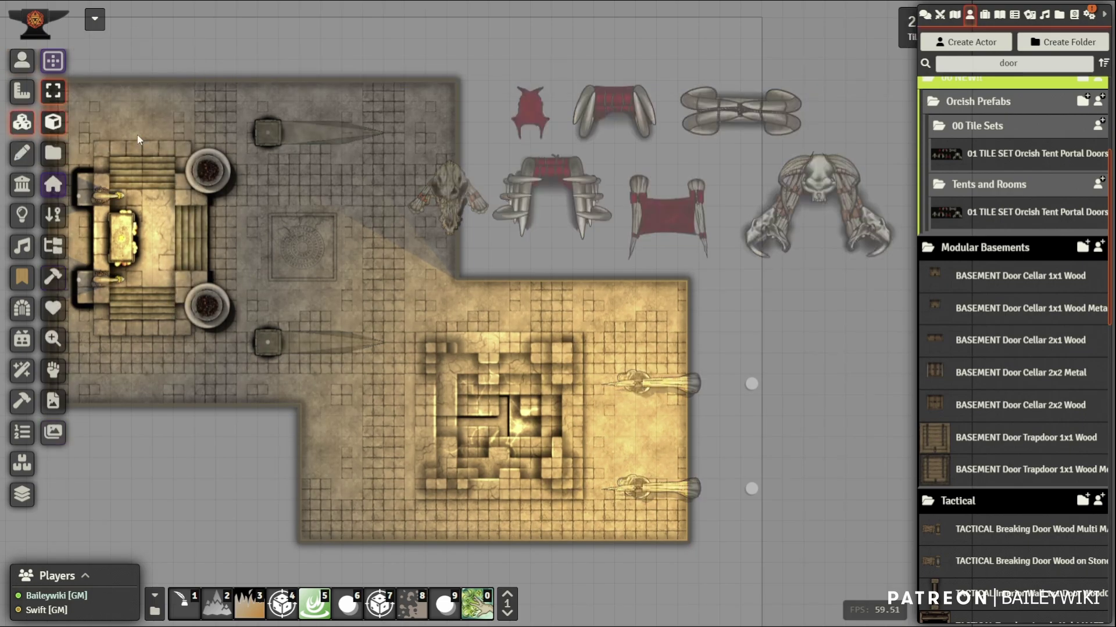
pyautogui.click(735, 129)
pyautogui.scroll(3, 735, 129)
pyautogui.scroll(3, 740, 112)
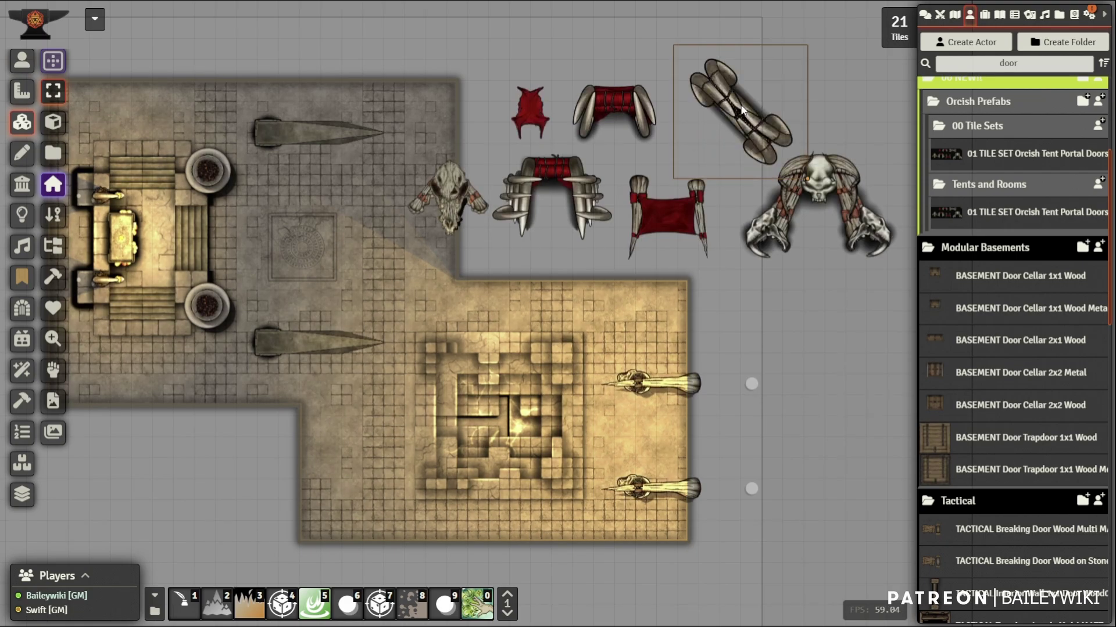
pyautogui.moveTo(740, 104); pyautogui.dragTo(687, 433)
pyautogui.scroll(2, 800, 288)
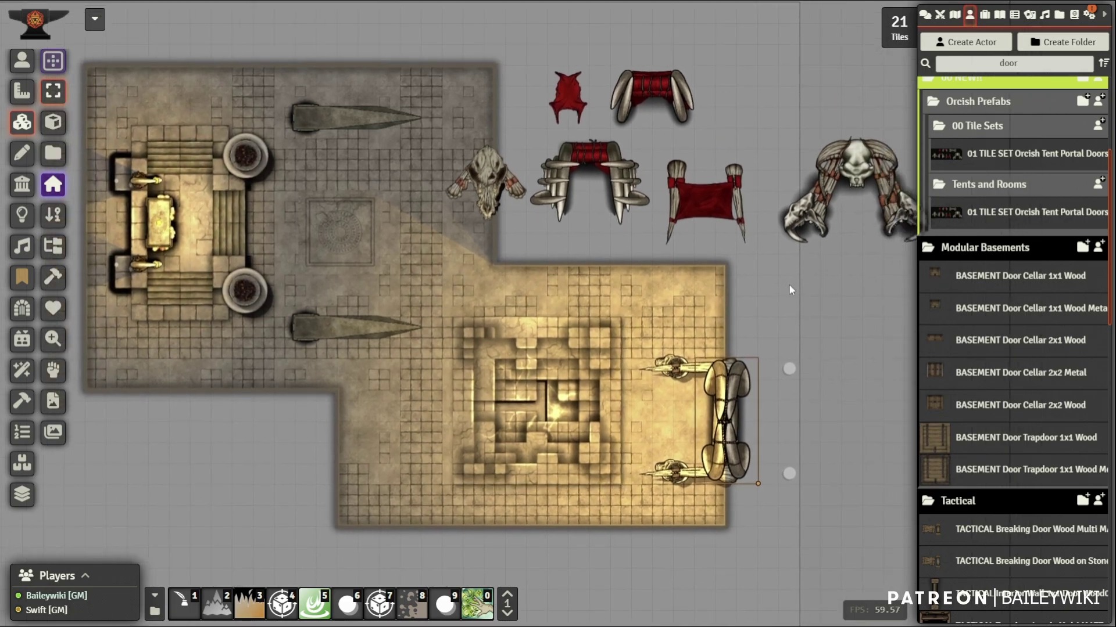
# - Rotate the large horned skull arch tile to face east and place it behind the altar on the west wall
pyautogui.scroll(-2, 563, 229)
pyautogui.moveTo(504, 234); pyautogui.dragTo(615, 258)
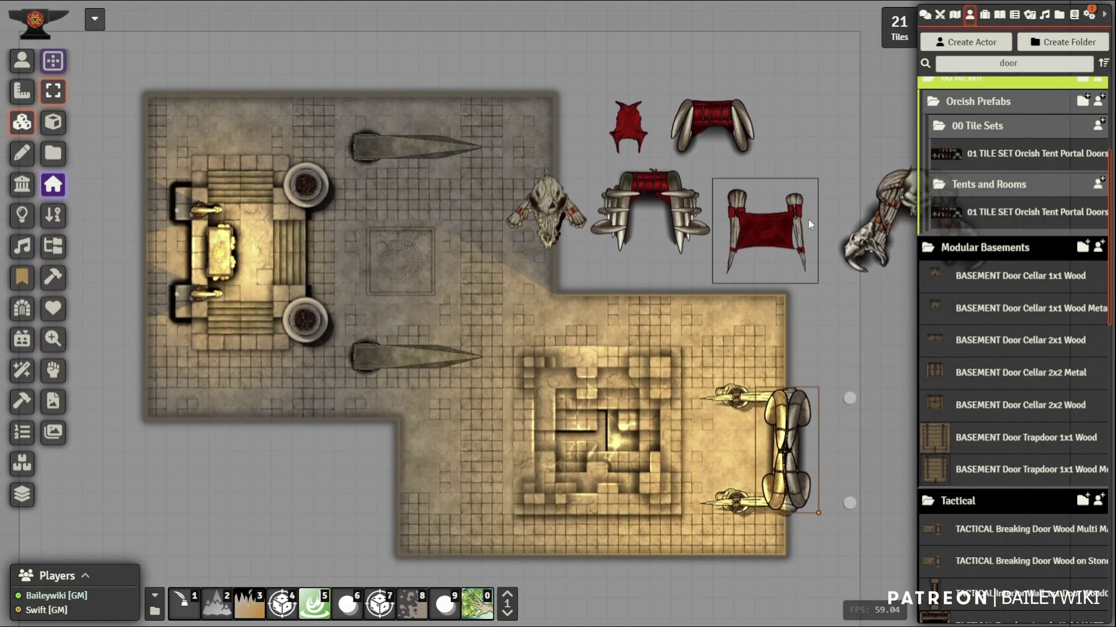
pyautogui.click(859, 208)
pyautogui.scroll(1, 883, 214)
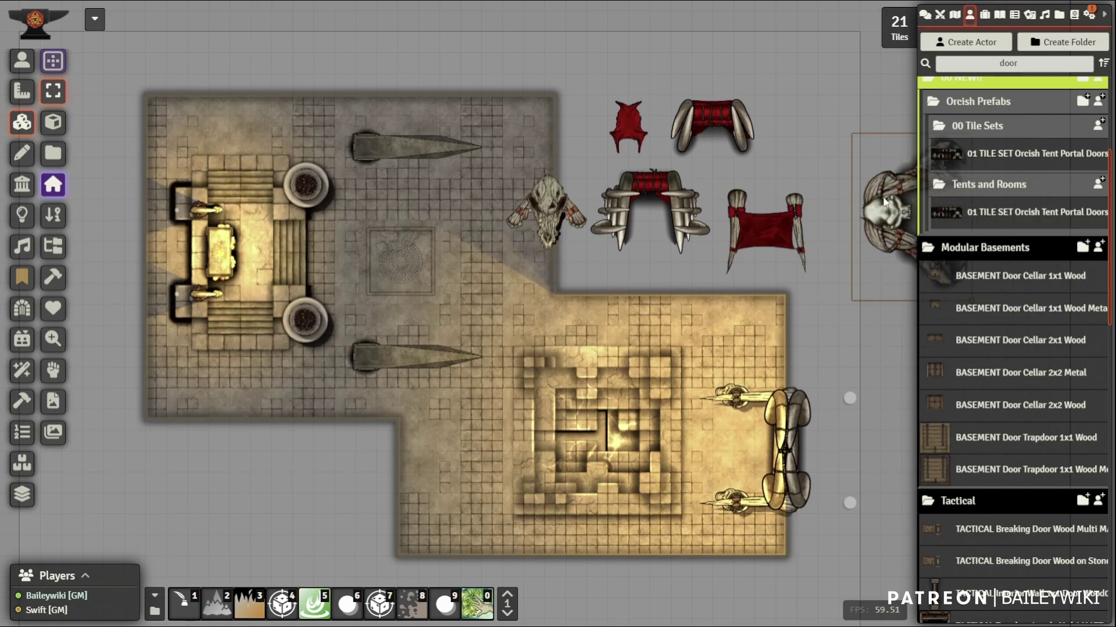
pyautogui.moveTo(883, 214); pyautogui.dragTo(143, 244)
pyautogui.scroll(4, 171, 273)
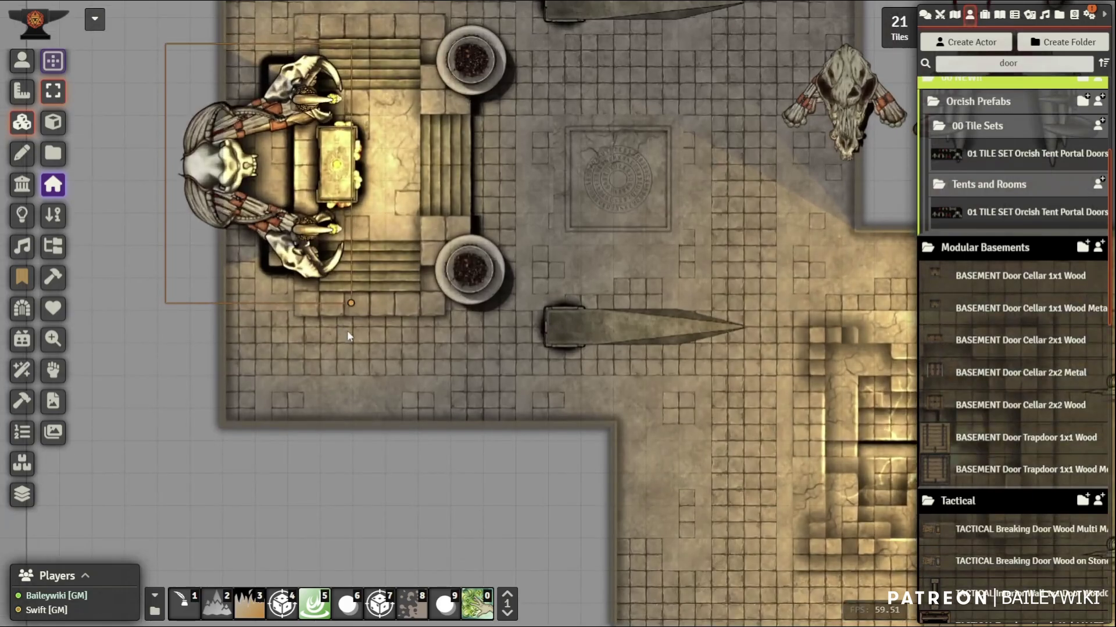
# - Resize and reposition the horned skull arch tile so it frames the west end of the altar platform
pyautogui.moveTo(347, 332); pyautogui.dragTo(436, 339)
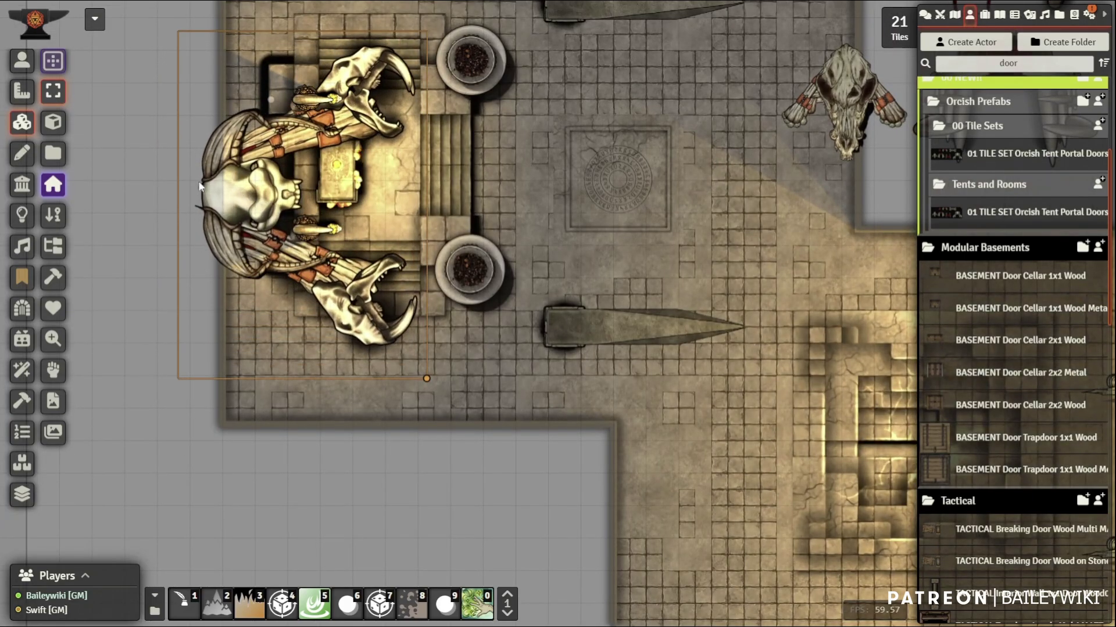
pyautogui.moveTo(215, 189); pyautogui.dragTo(204, 146)
pyautogui.scroll(-2, 168, 165)
pyautogui.scroll(-3, 192, 155)
pyautogui.scroll(-1, 207, 149)
pyautogui.scroll(-6, 552, 333)
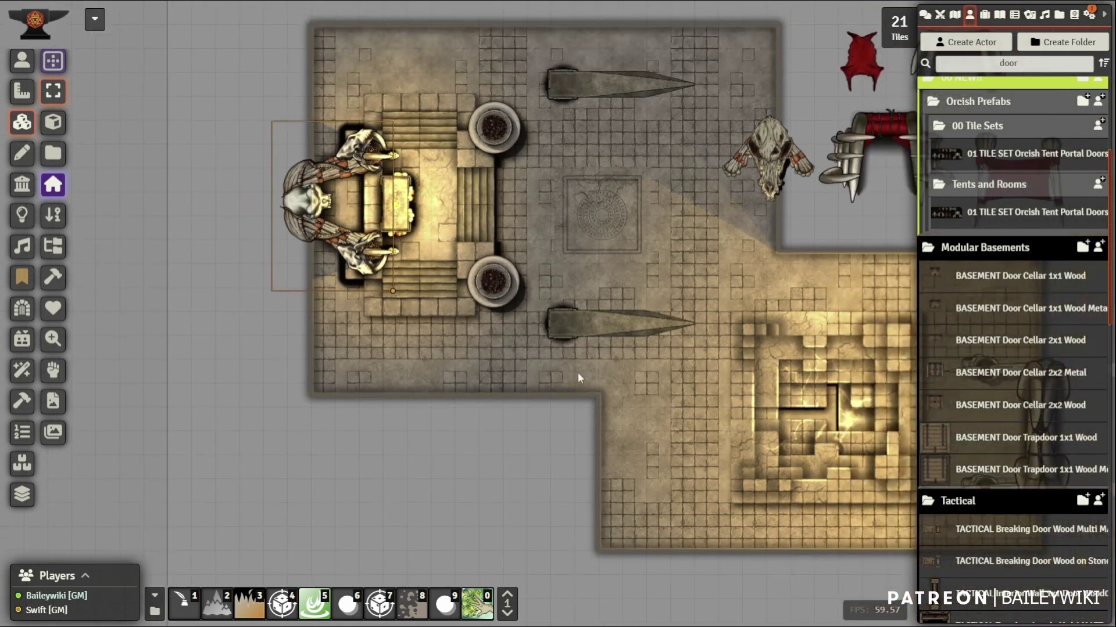
# - Darken the horned skull arch tile behind the altar with an overlay grunge effect
pyautogui.moveTo(578, 372); pyautogui.dragTo(416, 357)
pyautogui.moveTo(196, 326); pyautogui.dragTo(257, 334)
pyautogui.scroll(6, 257, 334)
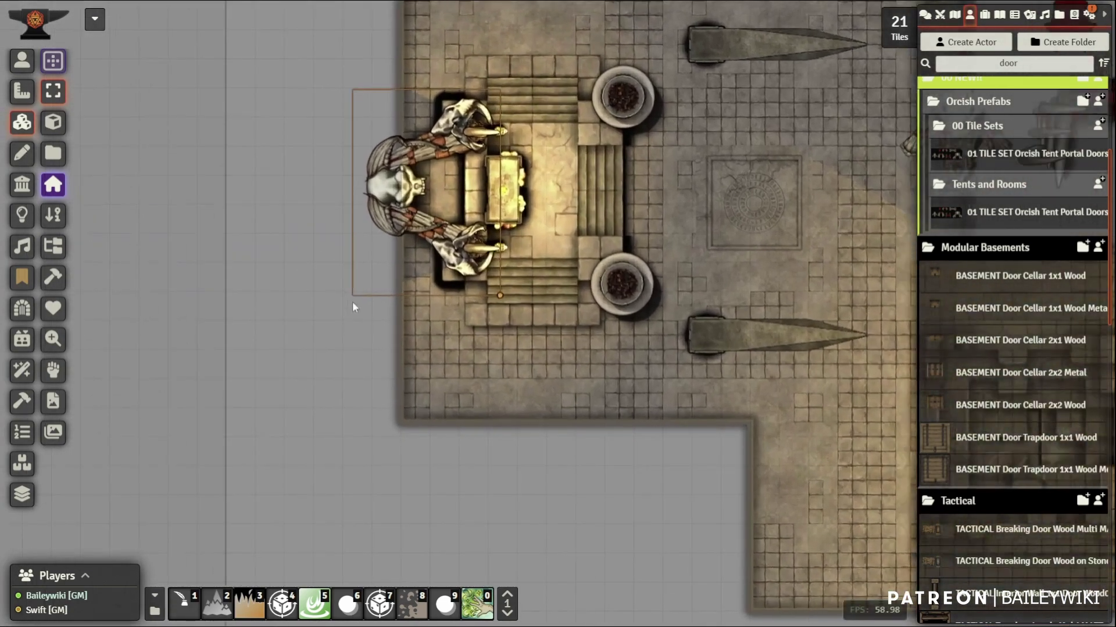
pyautogui.rightClick(378, 192)
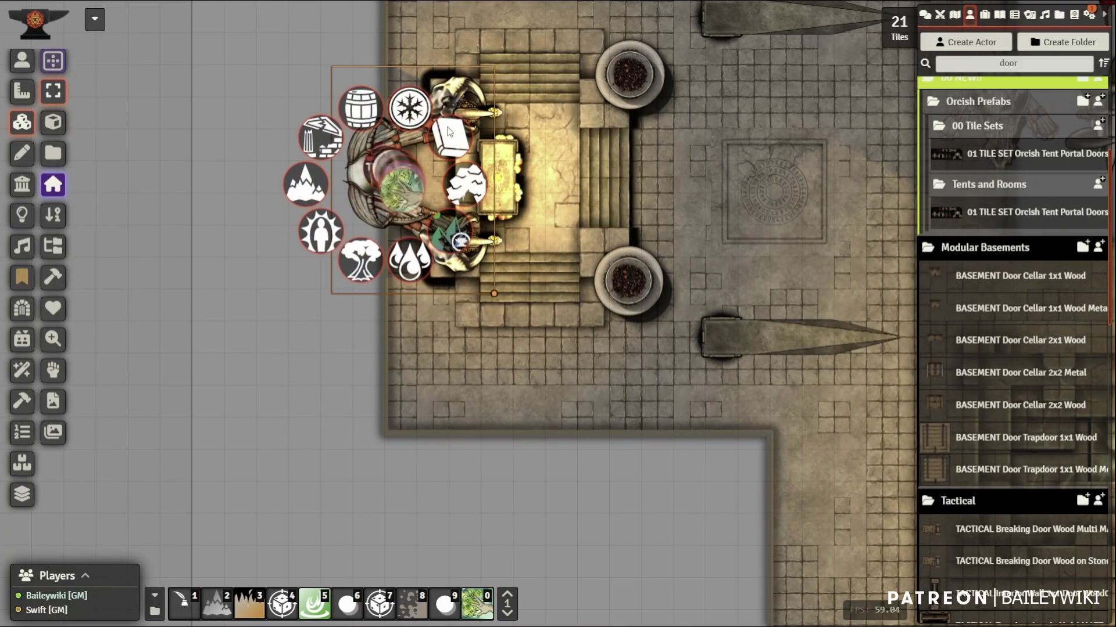
pyautogui.moveTo(449, 145)
pyautogui.moveTo(466, 193)
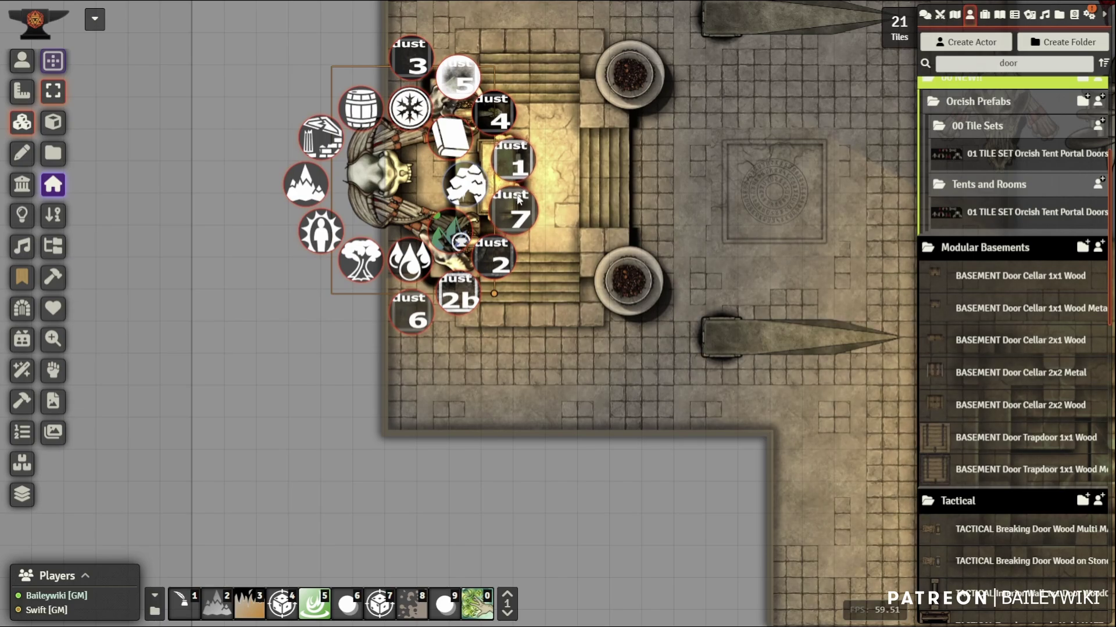
pyautogui.moveTo(314, 145)
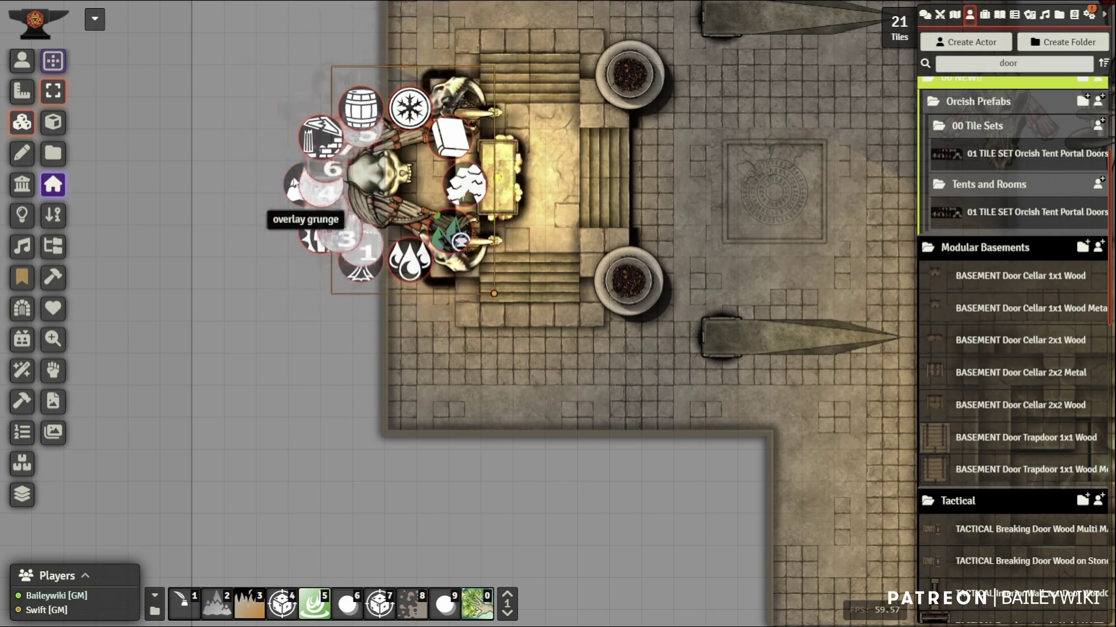
pyautogui.moveTo(319, 212)
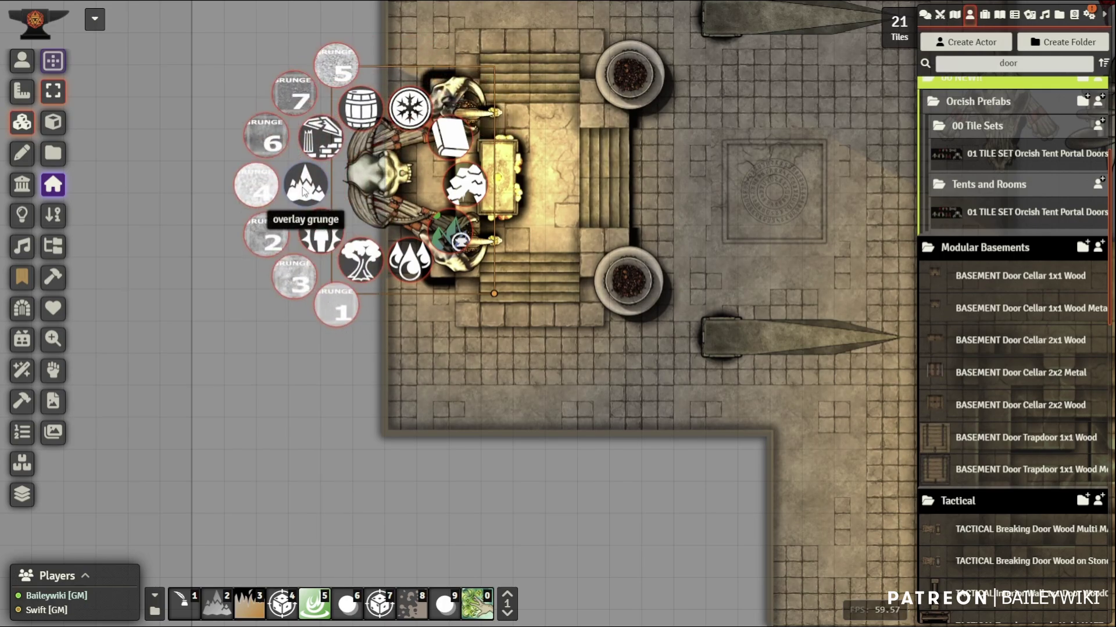
pyautogui.click(265, 237)
pyautogui.click(469, 395)
pyautogui.scroll(-6, 502, 404)
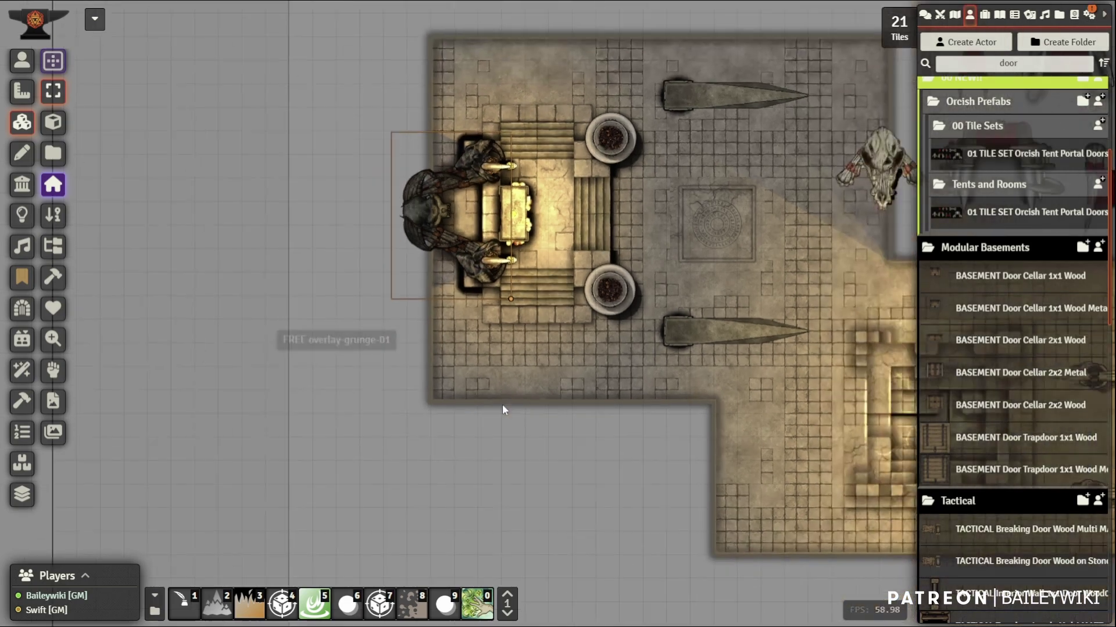
# - Examine the walls enclosing the eastern room around the bone door
pyautogui.moveTo(662, 453); pyautogui.dragTo(261, 345)
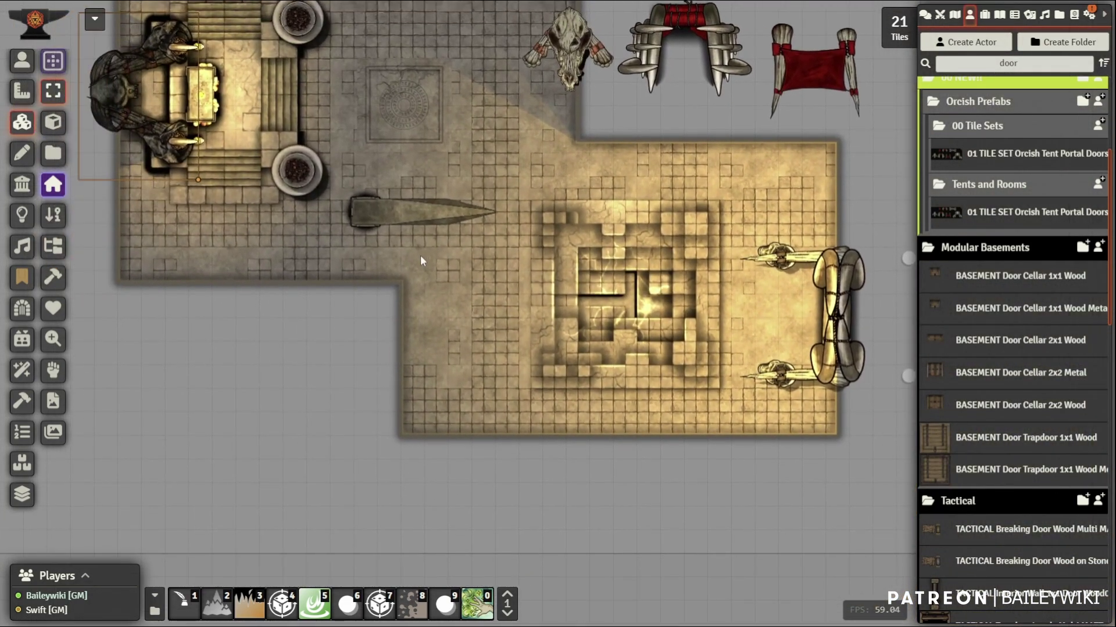
pyautogui.moveTo(420, 256); pyautogui.dragTo(497, 276)
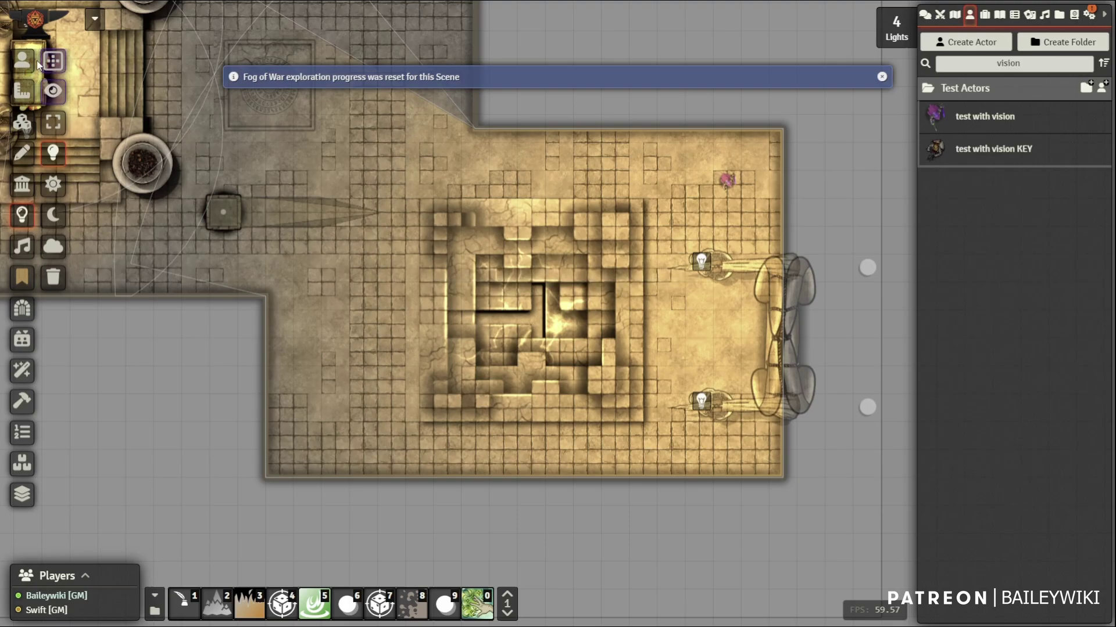
pyautogui.click(22, 184)
pyautogui.scroll(4, 410, 146)
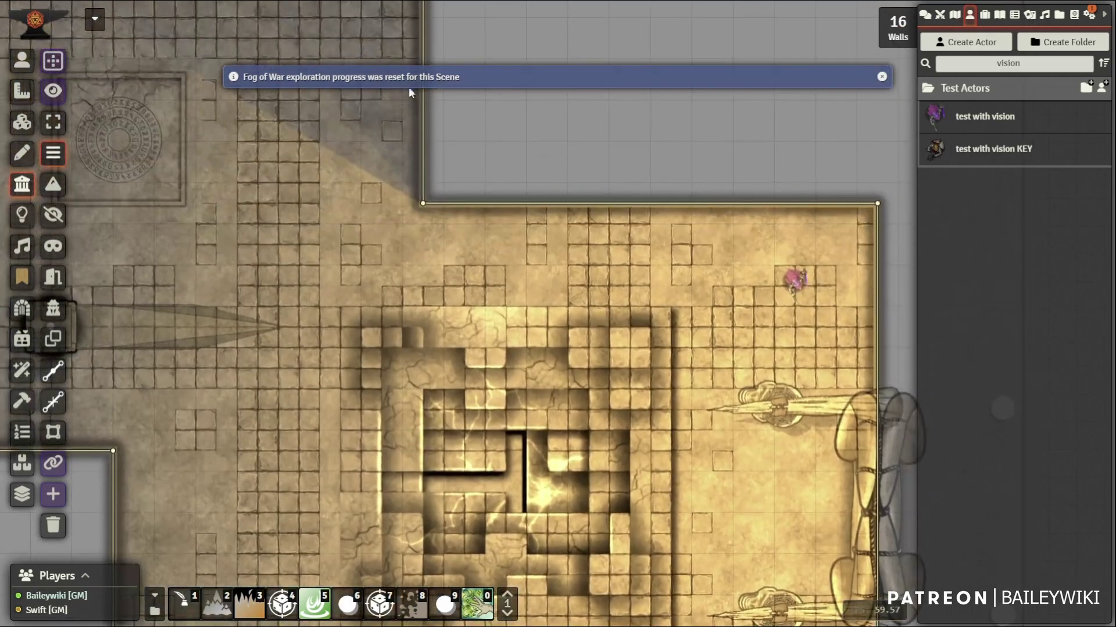
pyautogui.moveTo(870, 622); pyautogui.dragTo(829, 468)
pyautogui.scroll(-4, 830, 467)
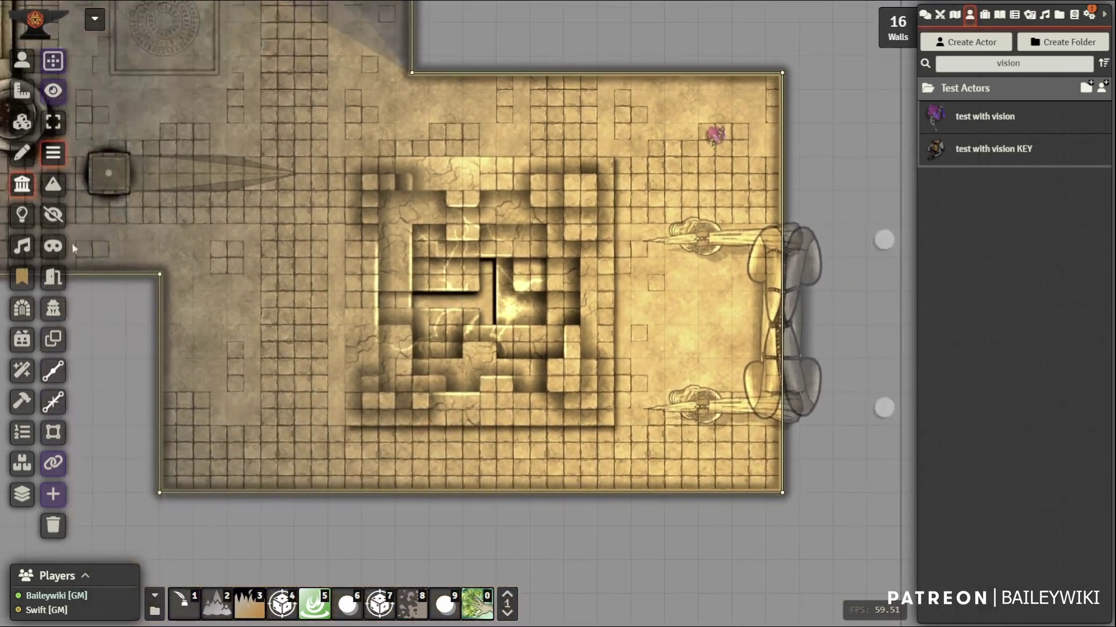
# - Test vision in the torchlit eastern room by moving the vision test token to the east edge of the sunken stone tile
pyautogui.click(22, 60)
pyautogui.click(708, 145)
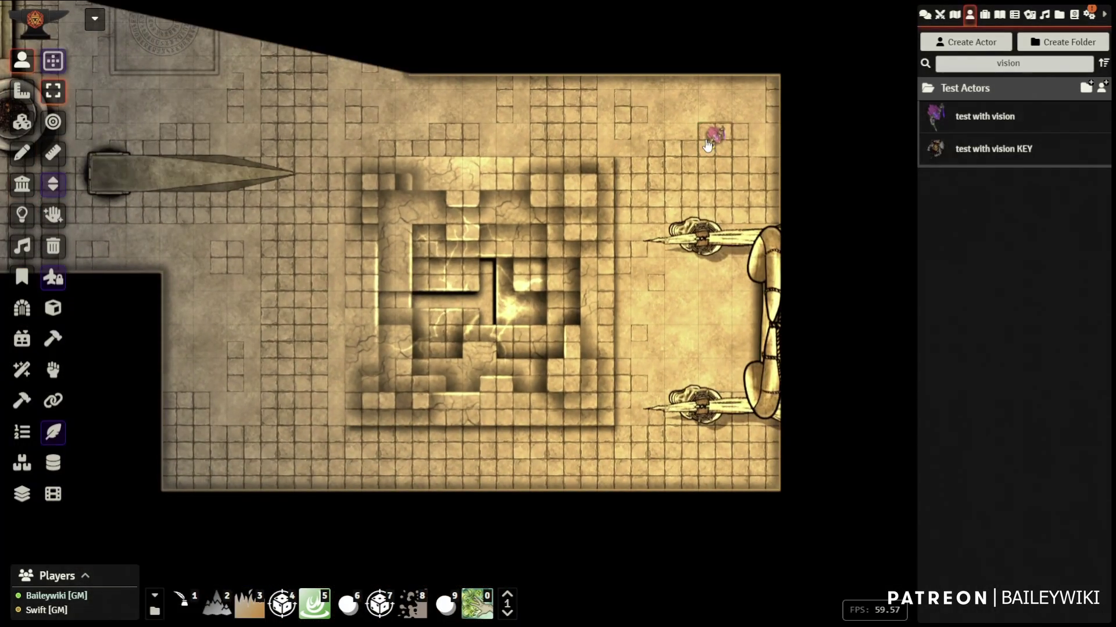
pyautogui.moveTo(713, 140); pyautogui.dragTo(619, 273)
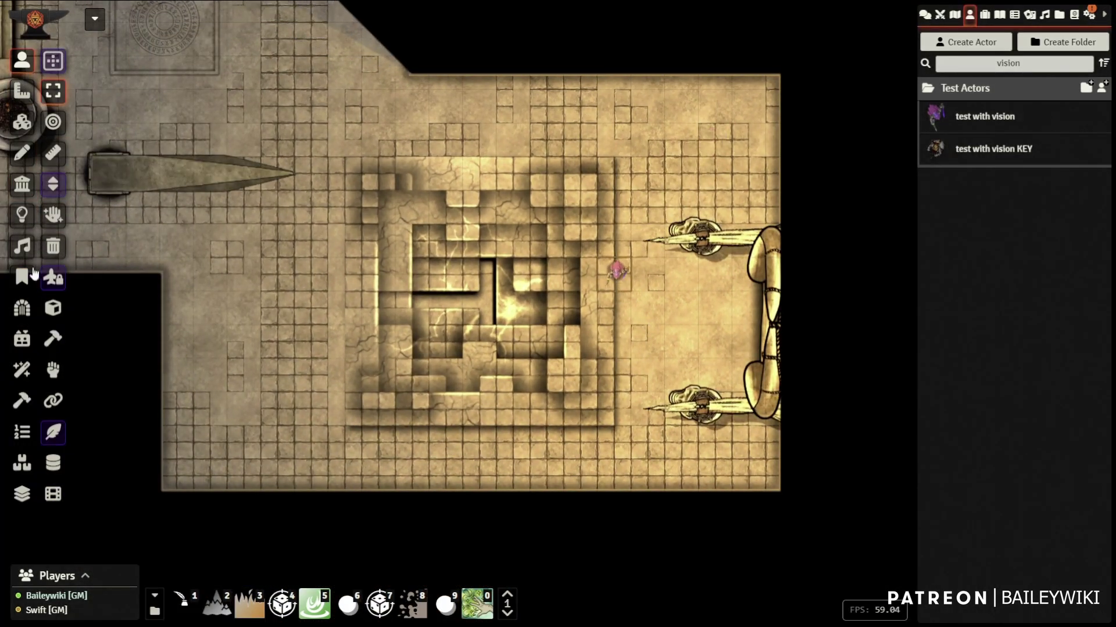
# - Switch the scene's lighting to night darkness and select the vision test token
pyautogui.click(21, 215)
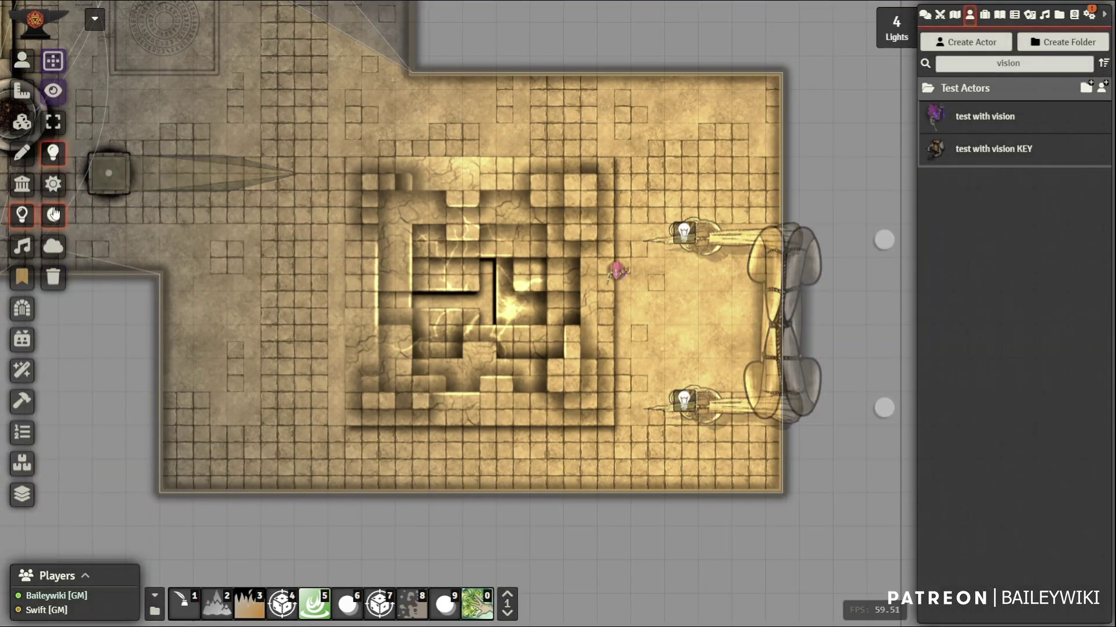
pyautogui.click(22, 60)
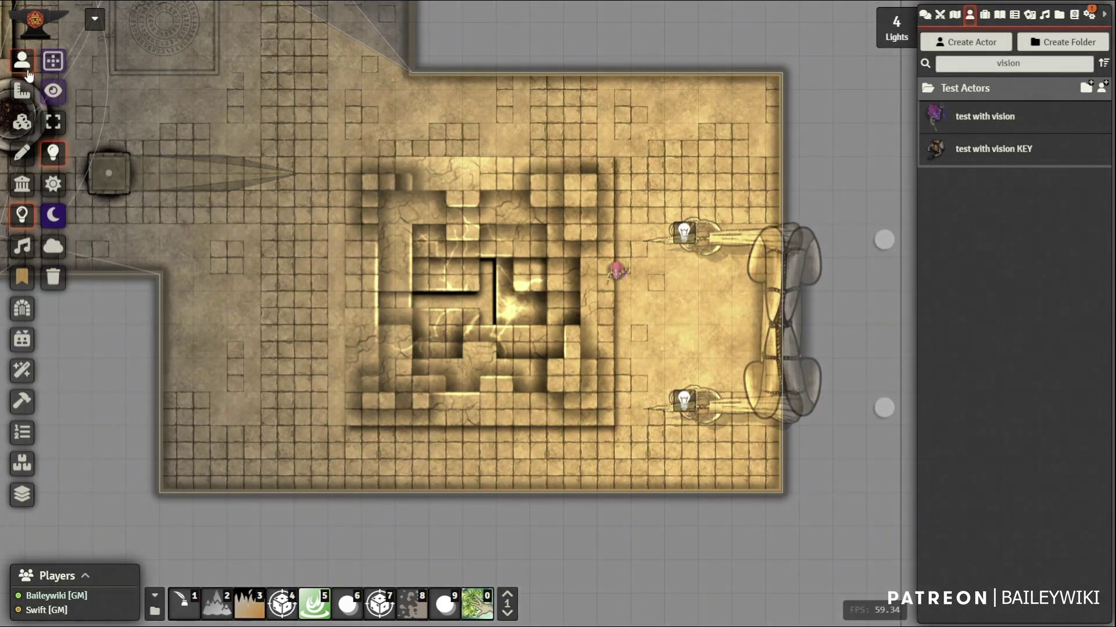
pyautogui.click(617, 273)
# - Test vision in the dark by moving the token west from the sunken stone tile to the carved circular floor tile
pyautogui.moveTo(348, 224); pyautogui.dragTo(318, 216)
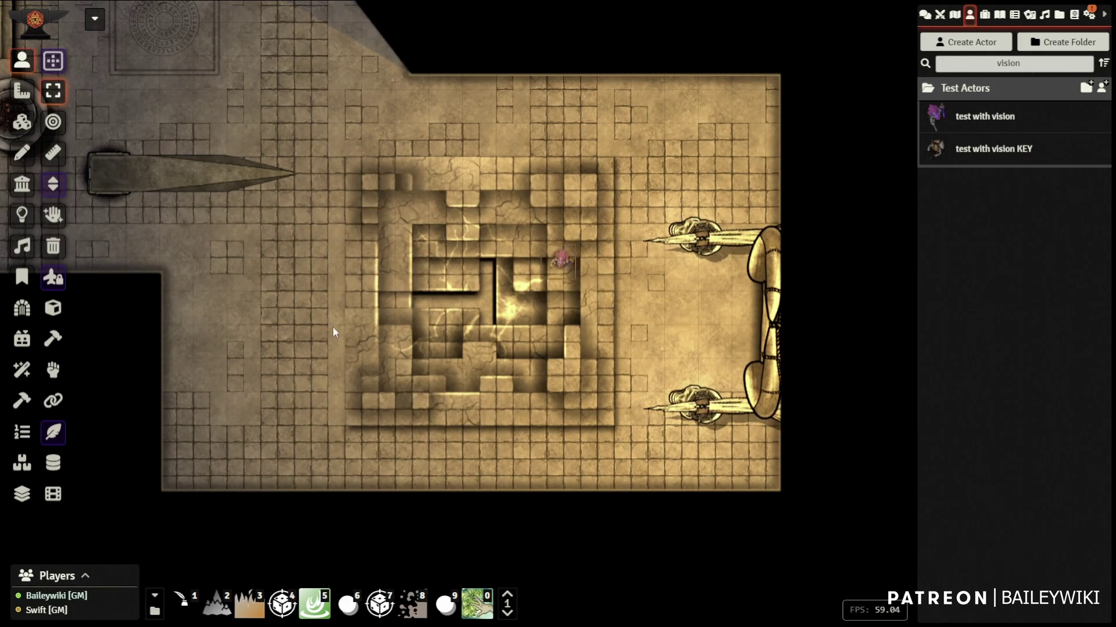
pyautogui.moveTo(353, 347); pyautogui.dragTo(614, 354)
pyautogui.moveTo(554, 336); pyautogui.dragTo(658, 372)
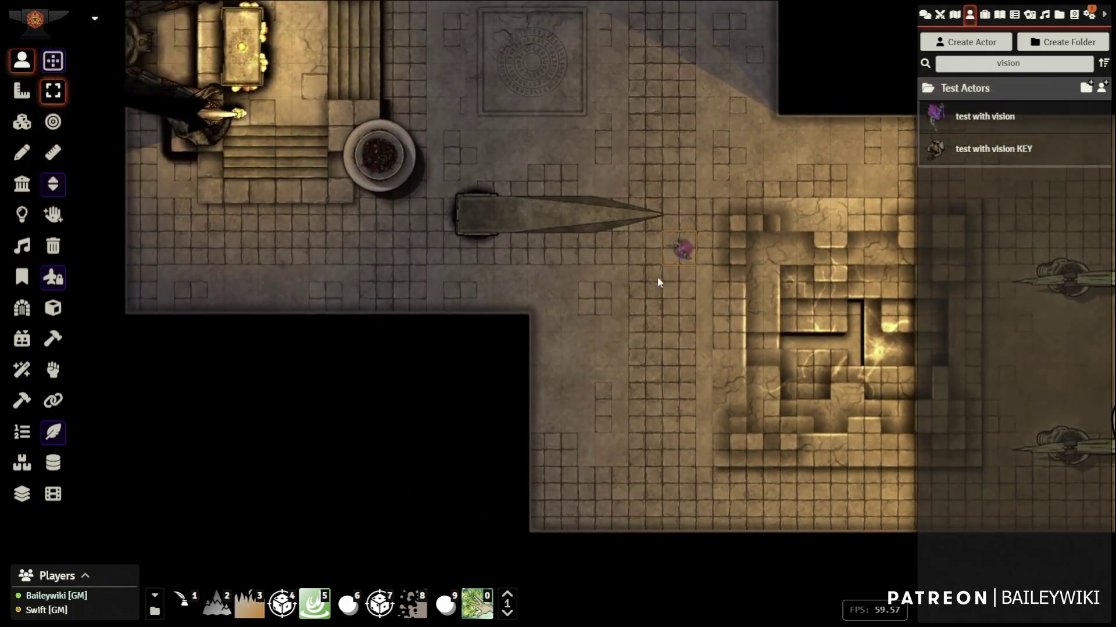
pyautogui.moveTo(682, 249); pyautogui.dragTo(560, 180)
pyautogui.moveTo(643, 242); pyautogui.dragTo(695, 419)
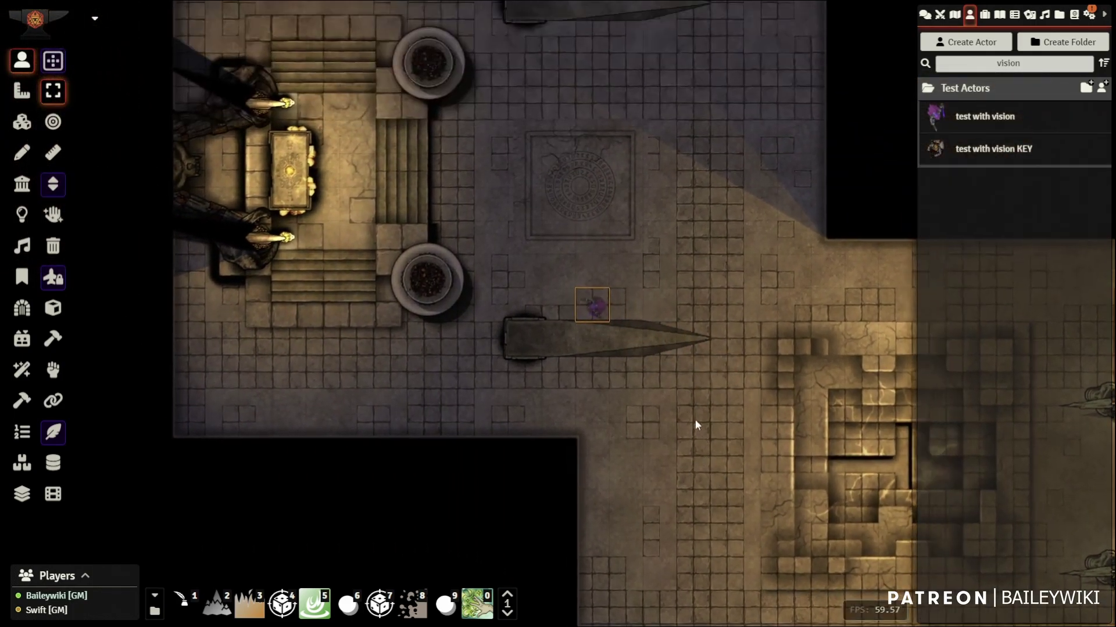
pyautogui.moveTo(563, 217); pyautogui.dragTo(562, 217)
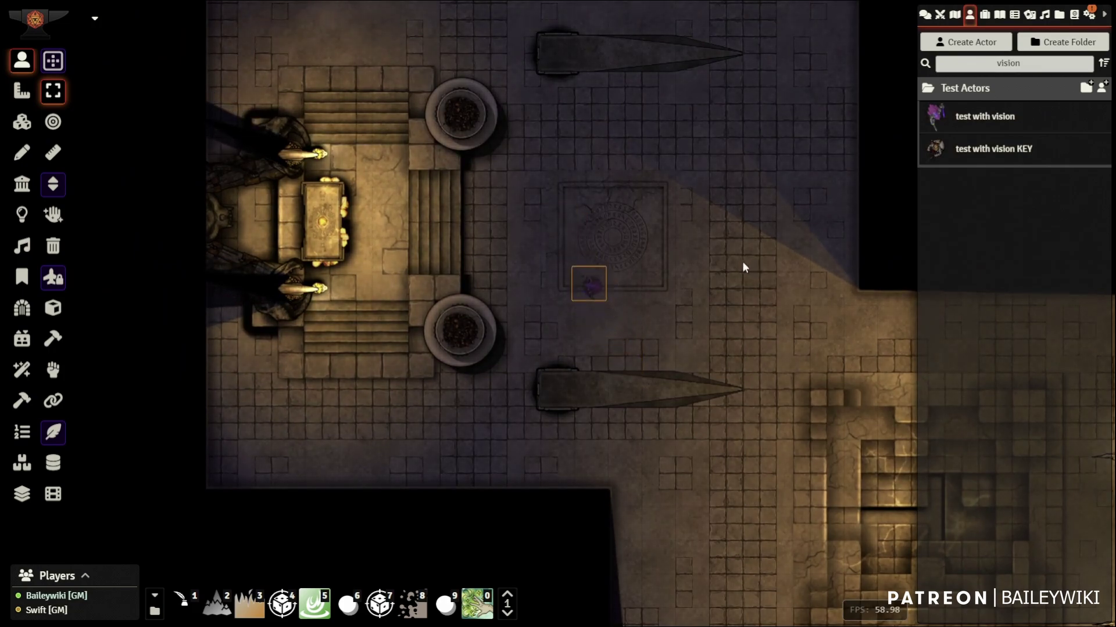
# - Test vision at the altar by moving the token onto its platform and back to the carved floor tile's east edge
pyautogui.moveTo(722, 258); pyautogui.dragTo(837, 264)
pyautogui.scroll(2, 676, 229)
pyautogui.scroll(2, 676, 230)
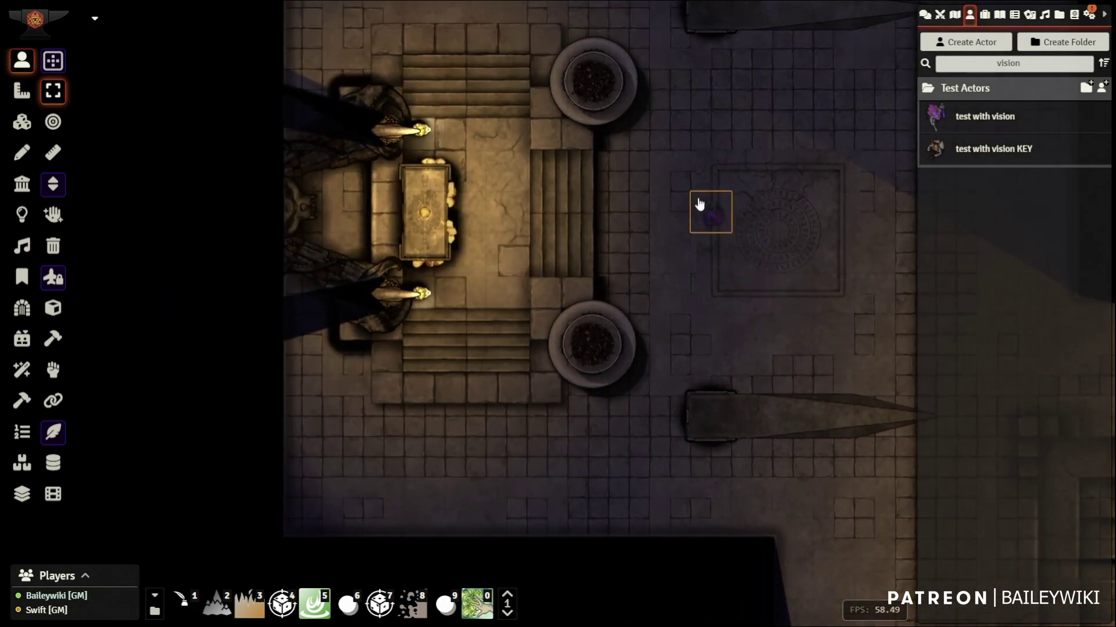
pyautogui.moveTo(700, 207); pyautogui.dragTo(492, 195)
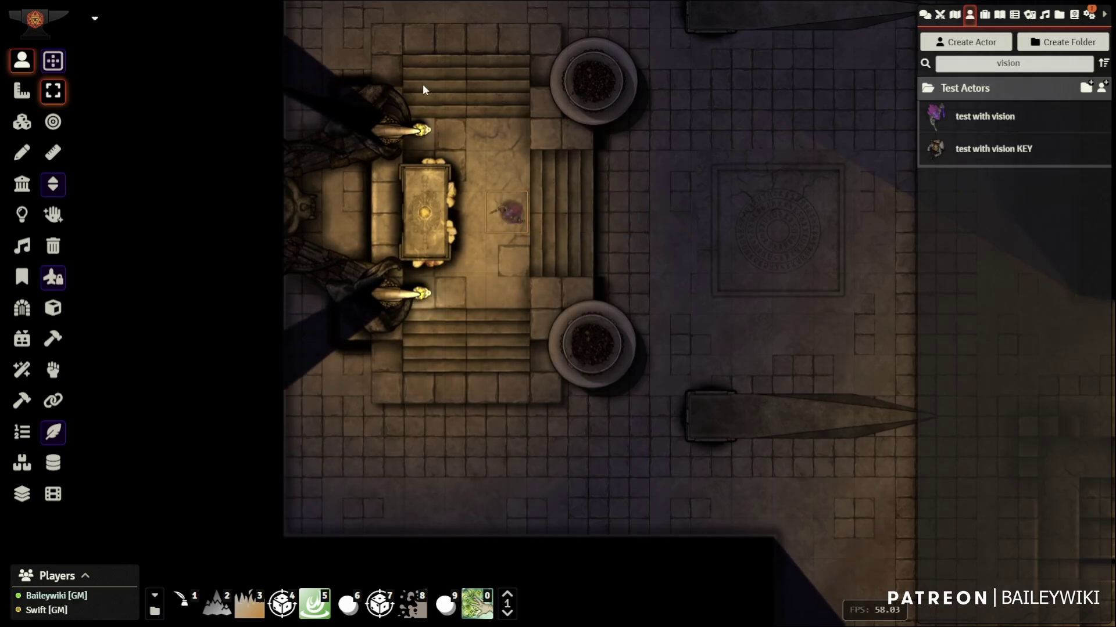
pyautogui.scroll(-5, 735, 223)
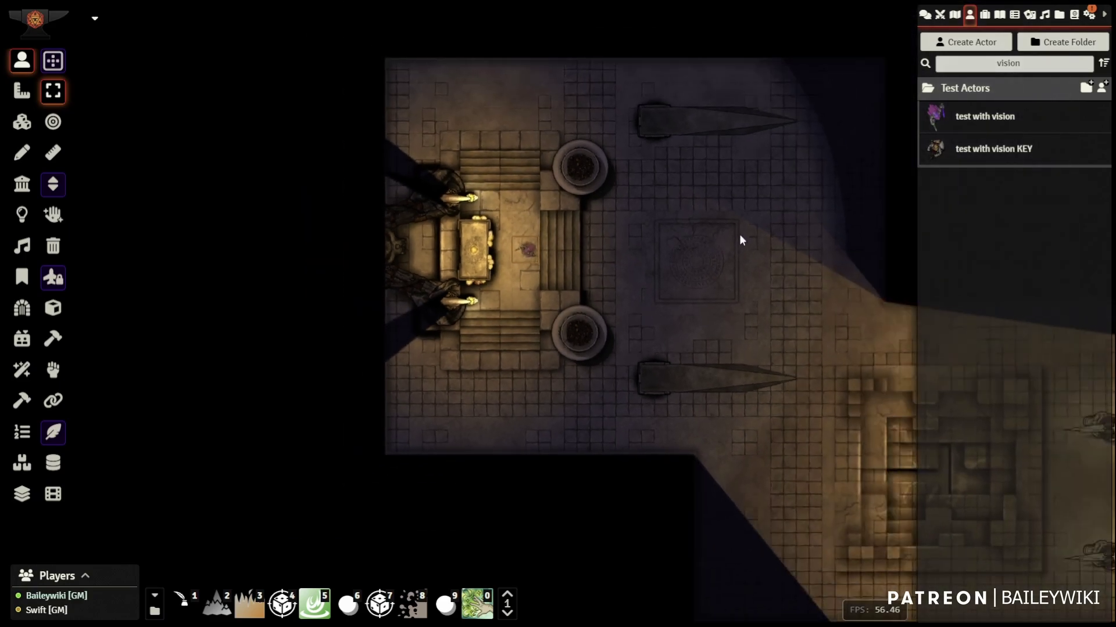
pyautogui.moveTo(540, 257); pyautogui.dragTo(576, 201)
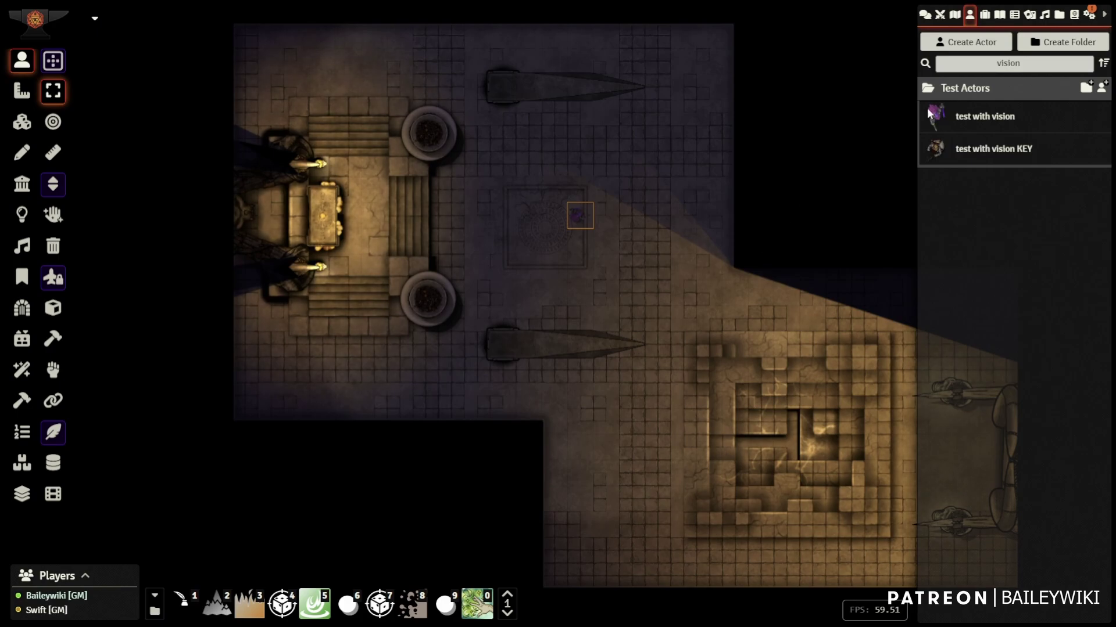
# - Create a new scene named 3D Demo with the Quick 3D Scene option enabled
pyautogui.click(955, 14)
pyautogui.click(976, 43)
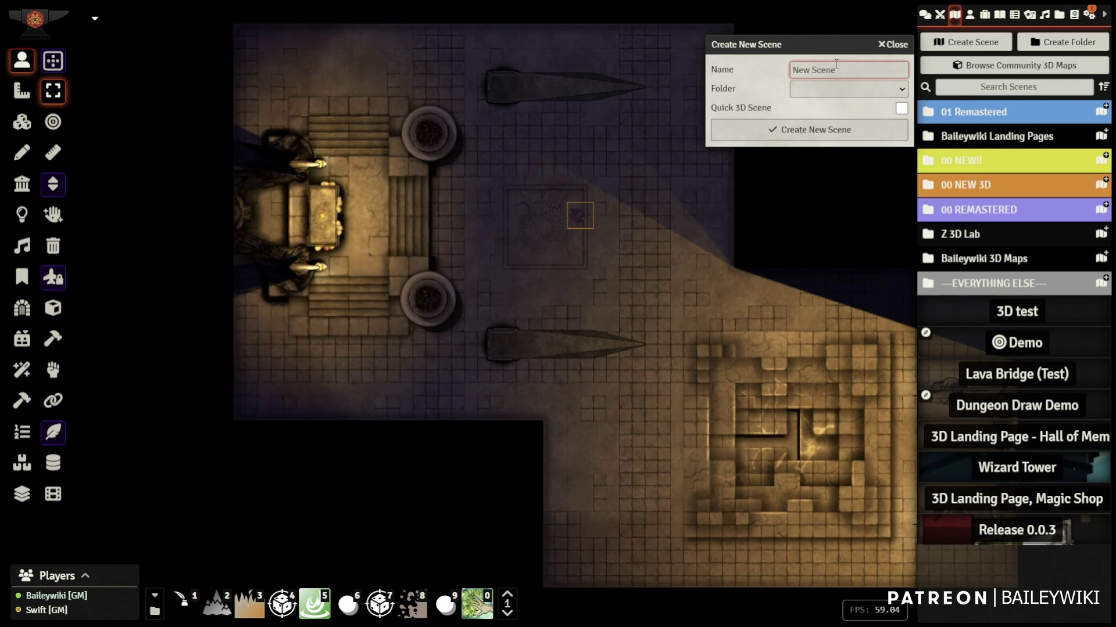
pyautogui.write('3D Demo')
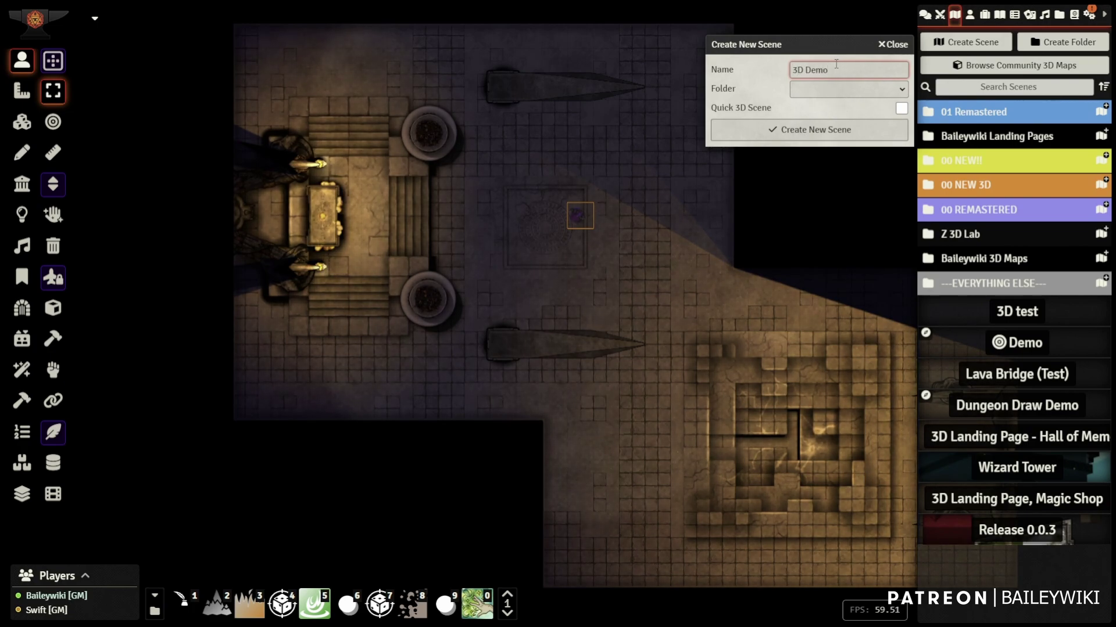
pyautogui.click(901, 109)
pyautogui.click(805, 132)
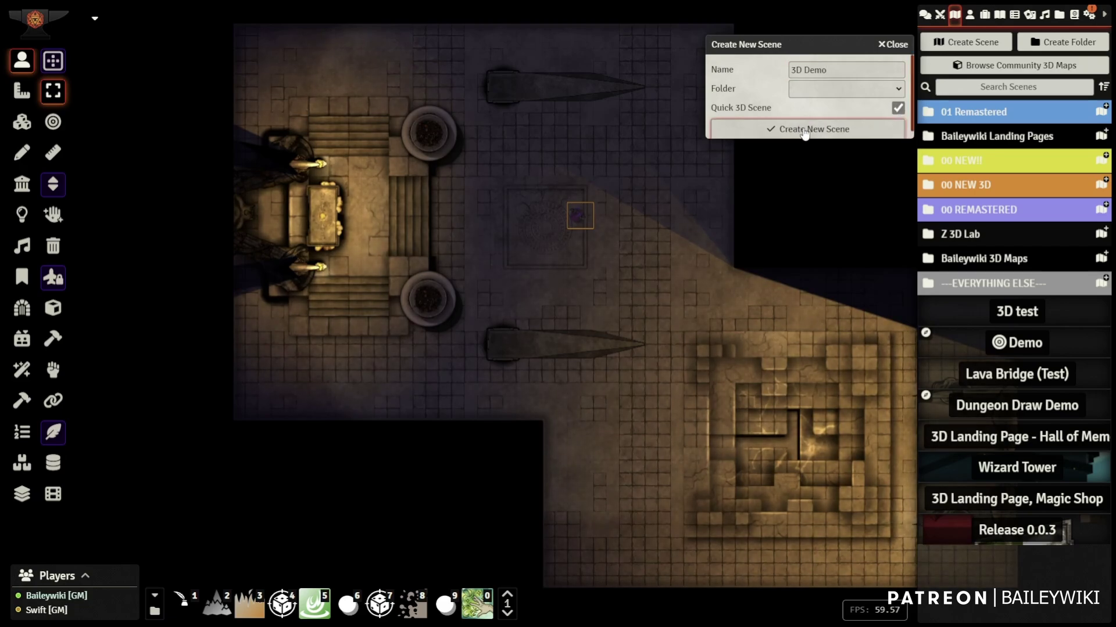
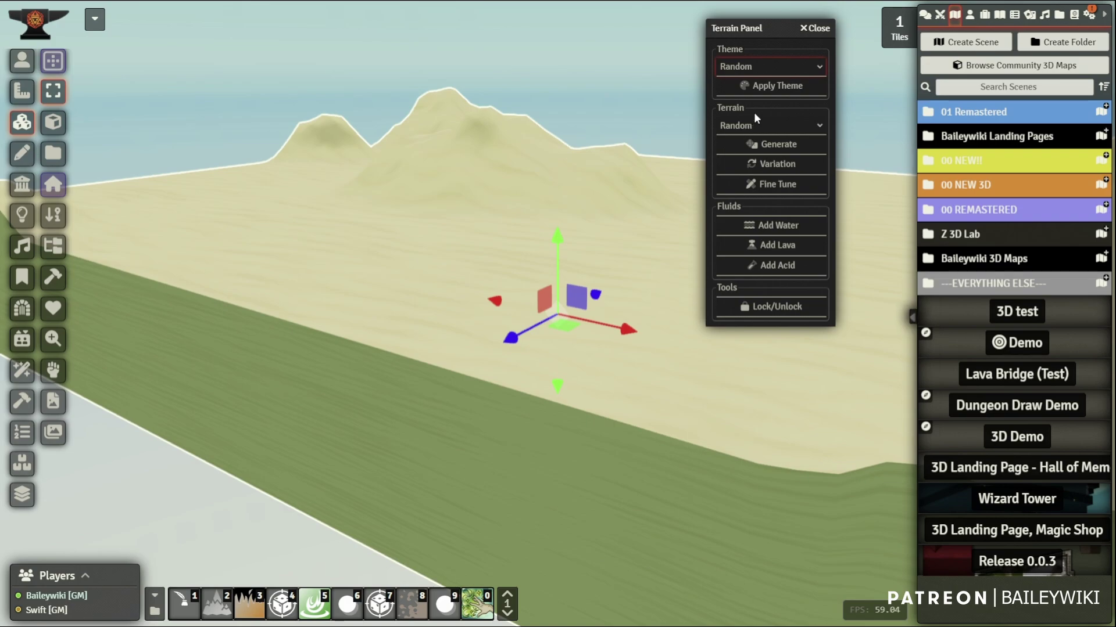
# - Apply the Deadlands theme to the terrain and regenerate its random shape until it has a valley between rocky ridges
pyautogui.click(751, 119)
pyautogui.click(777, 98)
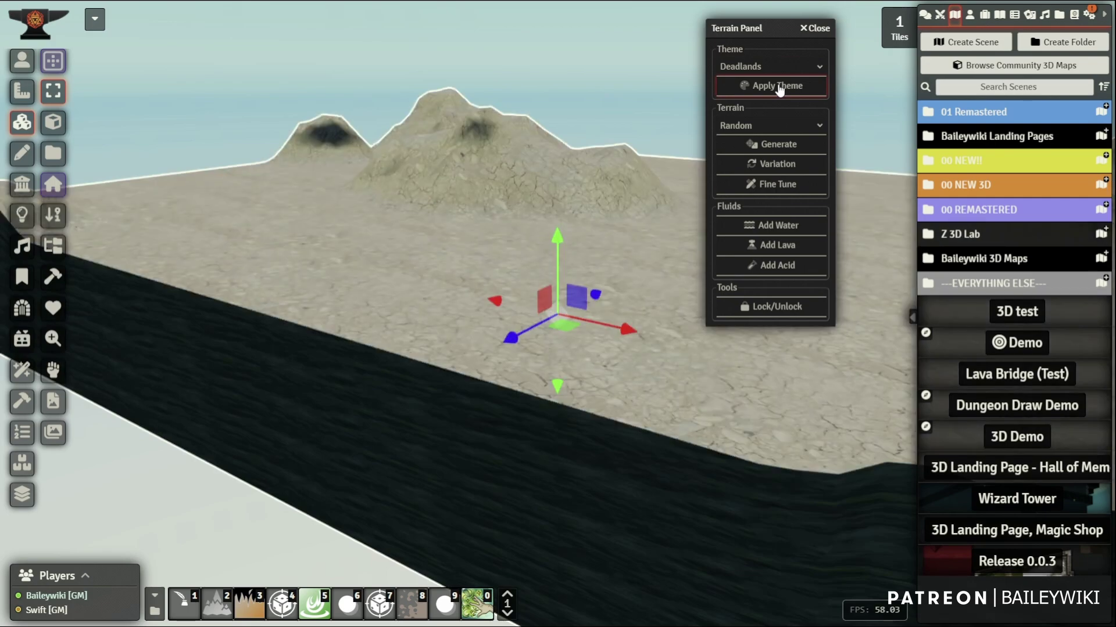
pyautogui.click(778, 146)
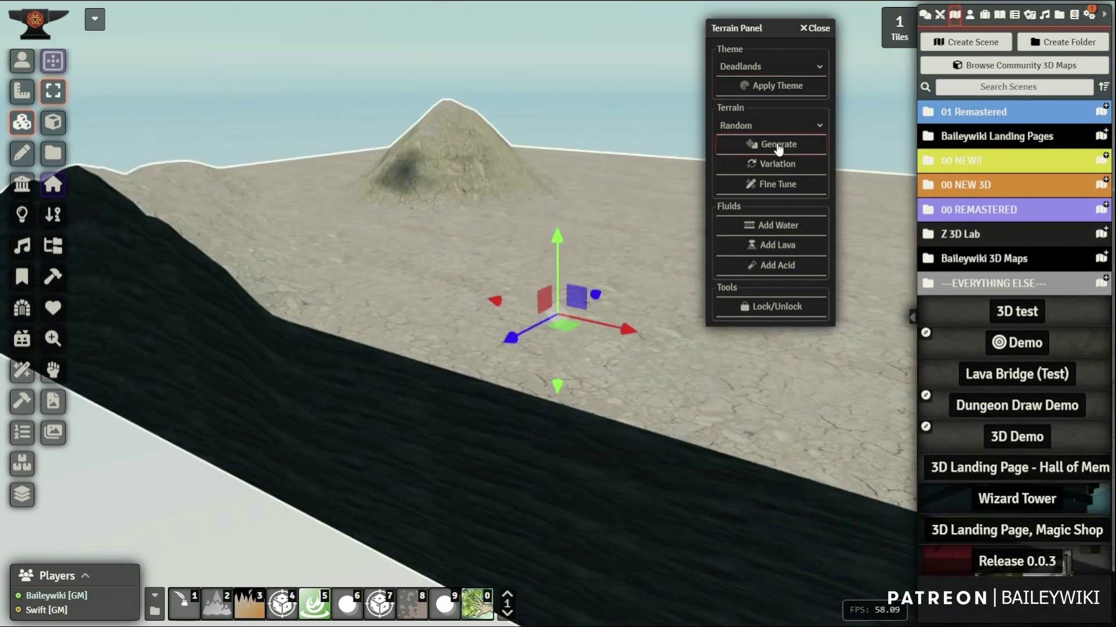
pyautogui.click(779, 147)
pyautogui.click(779, 146)
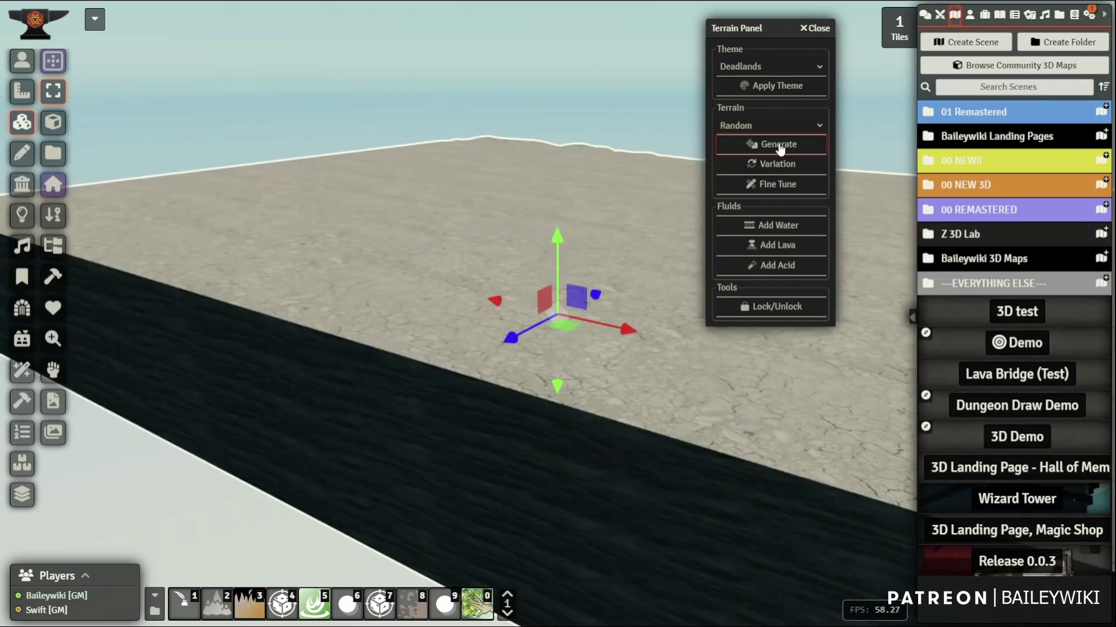
pyautogui.click(780, 151)
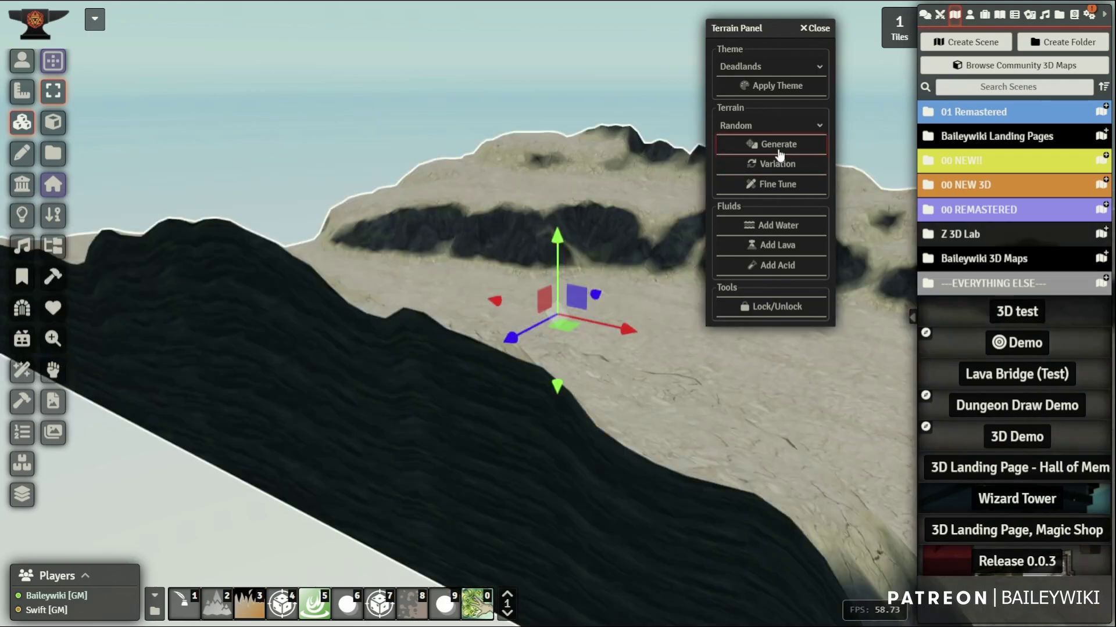
pyautogui.click(762, 185)
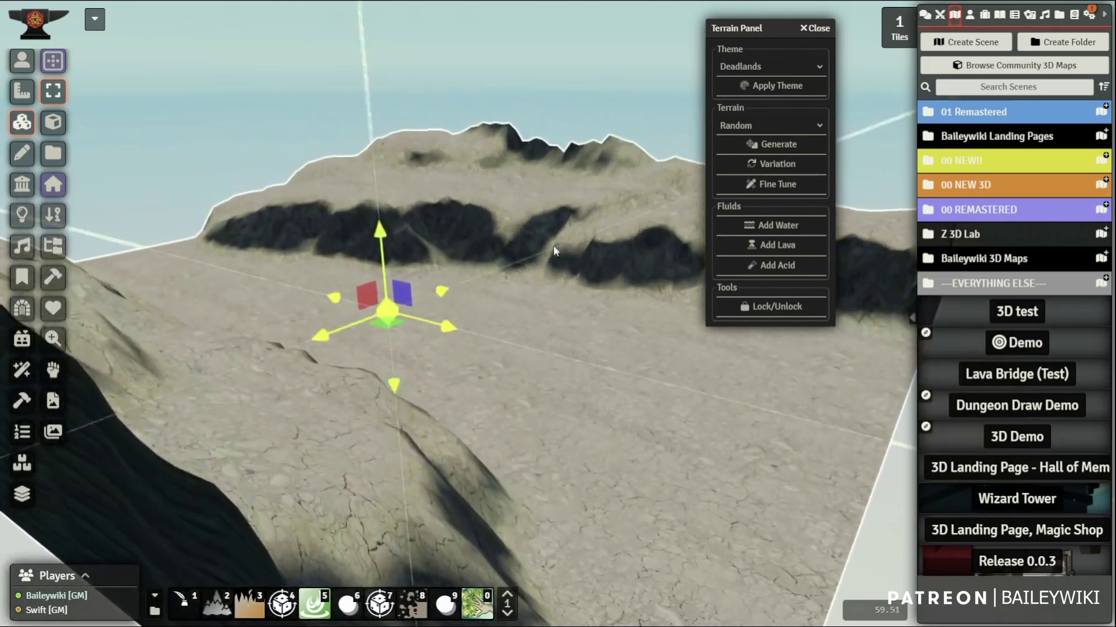
pyautogui.click(767, 185)
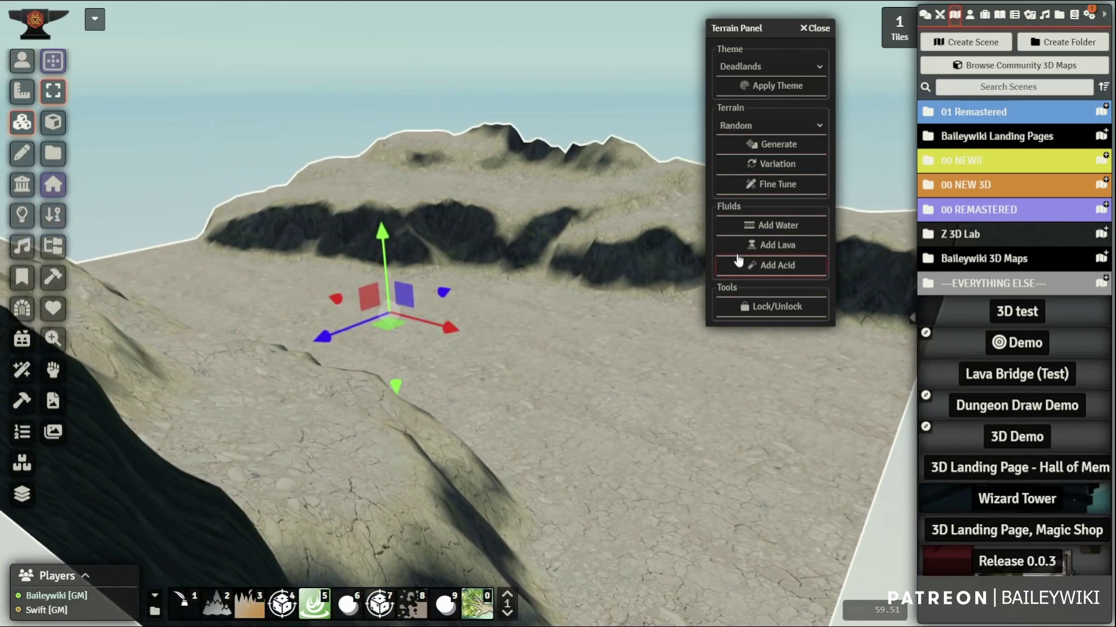
# - Add lava to the valley between the ridges and close the terrain settings
pyautogui.click(780, 246)
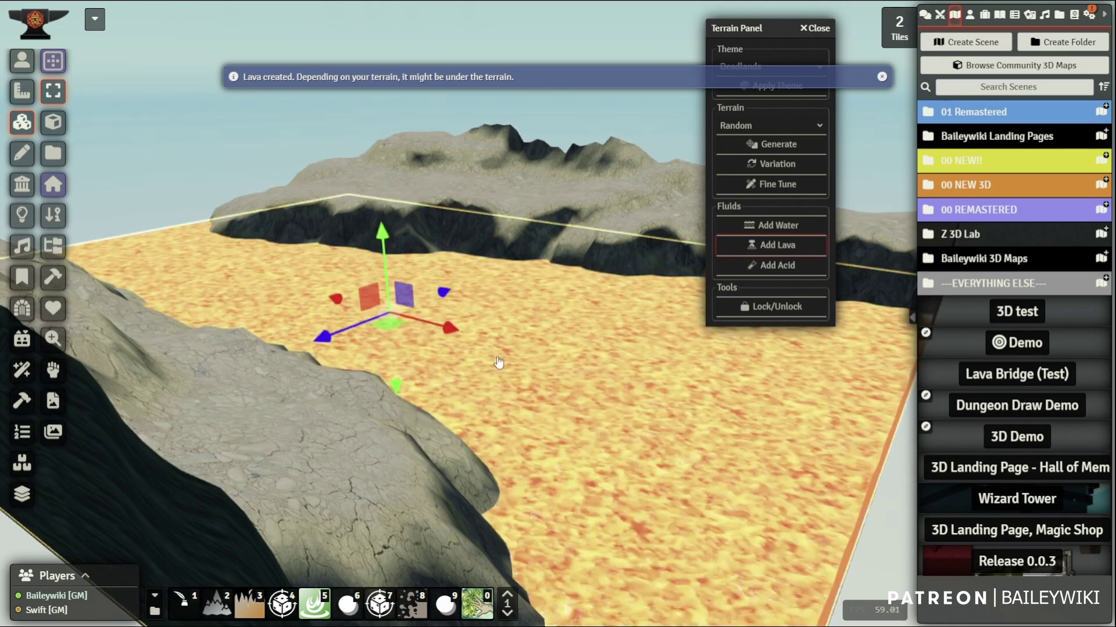
pyautogui.moveTo(305, 427); pyautogui.dragTo(460, 312)
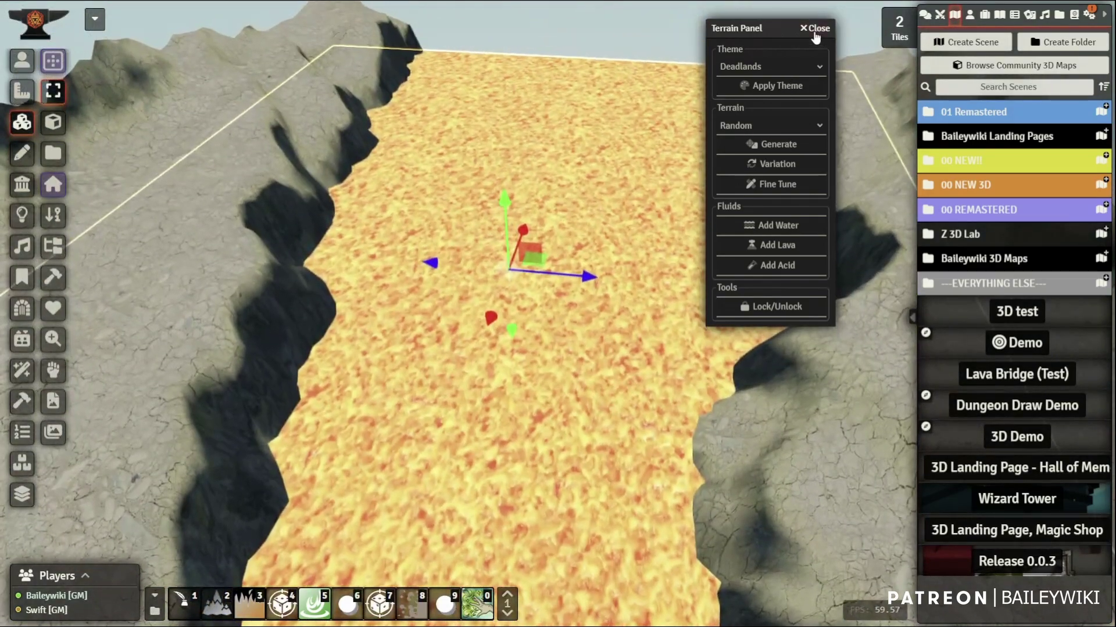
pyautogui.click(816, 31)
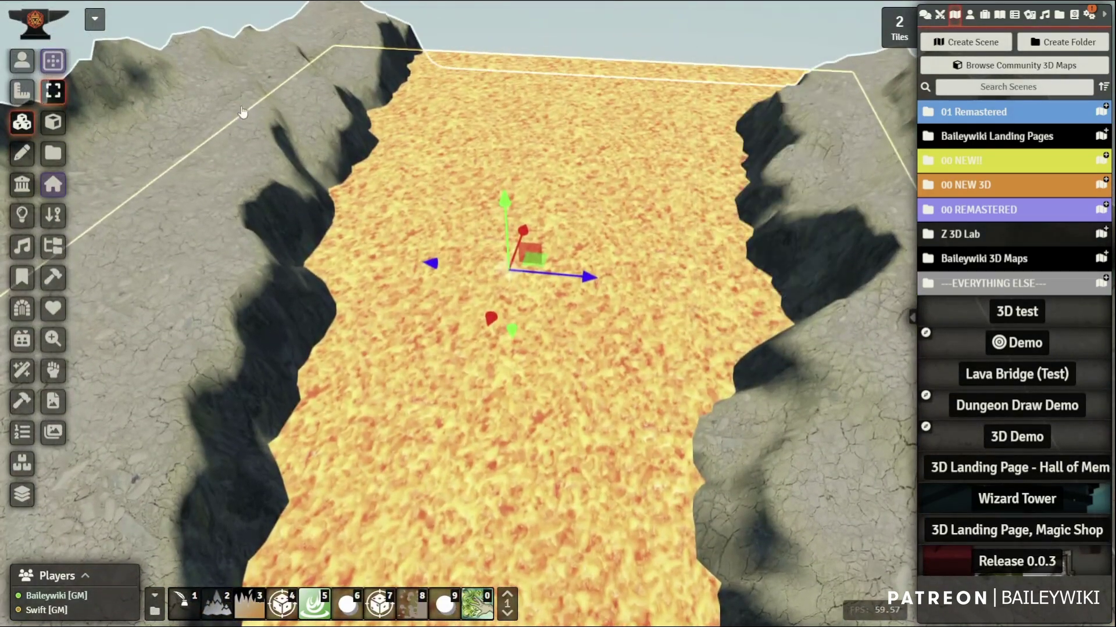
# - Open the 3D asset browser and search it for "tree"
pyautogui.click(911, 316)
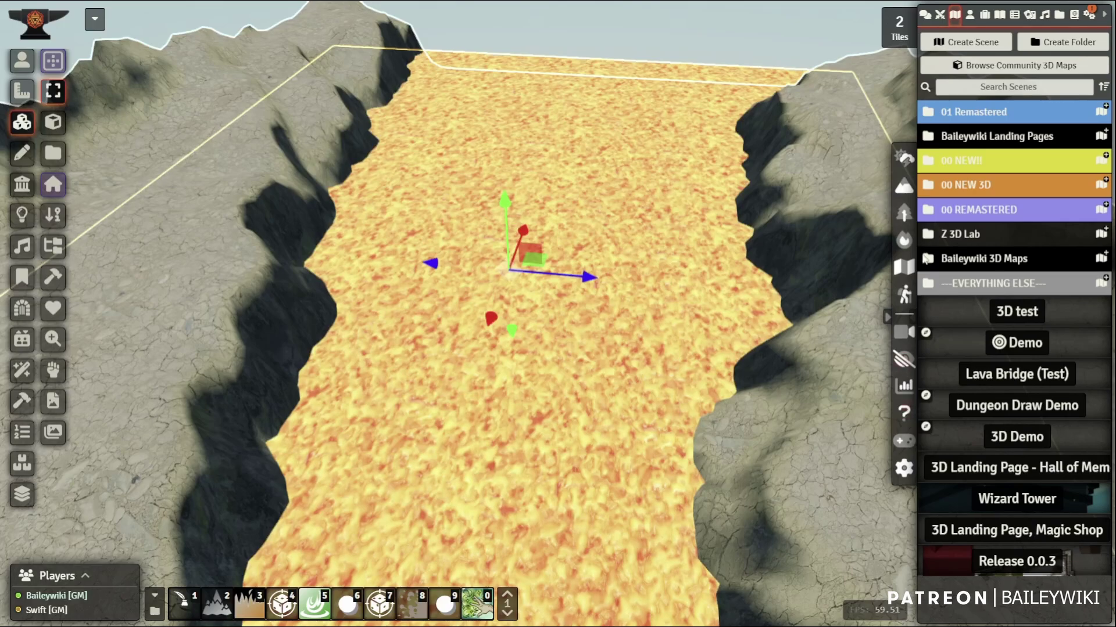
pyautogui.click(903, 215)
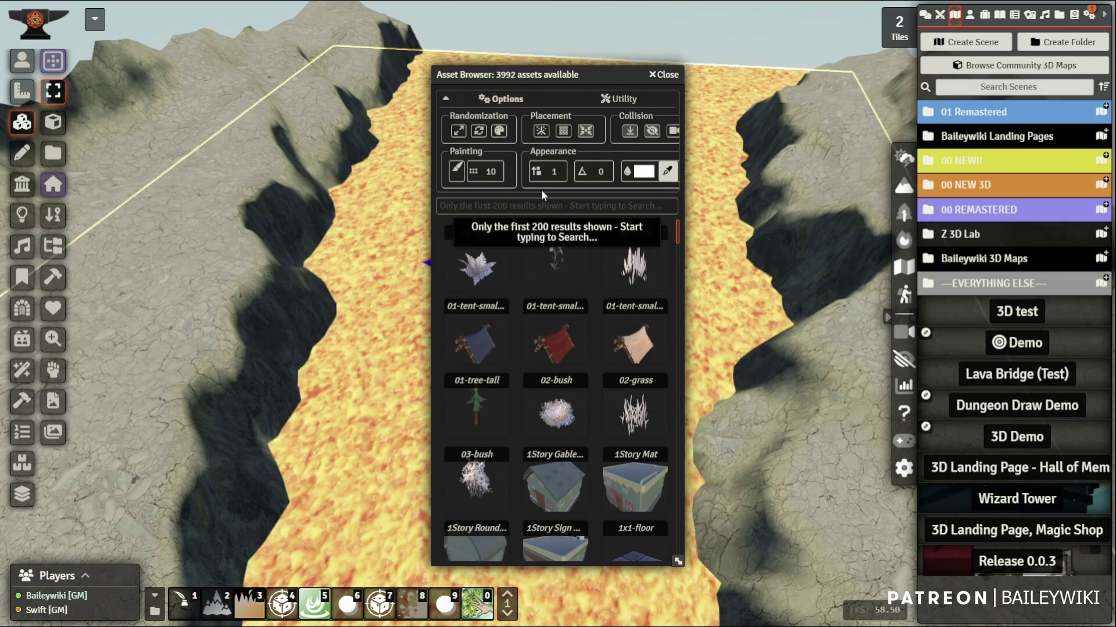
pyautogui.click(549, 209)
pyautogui.write('tree')
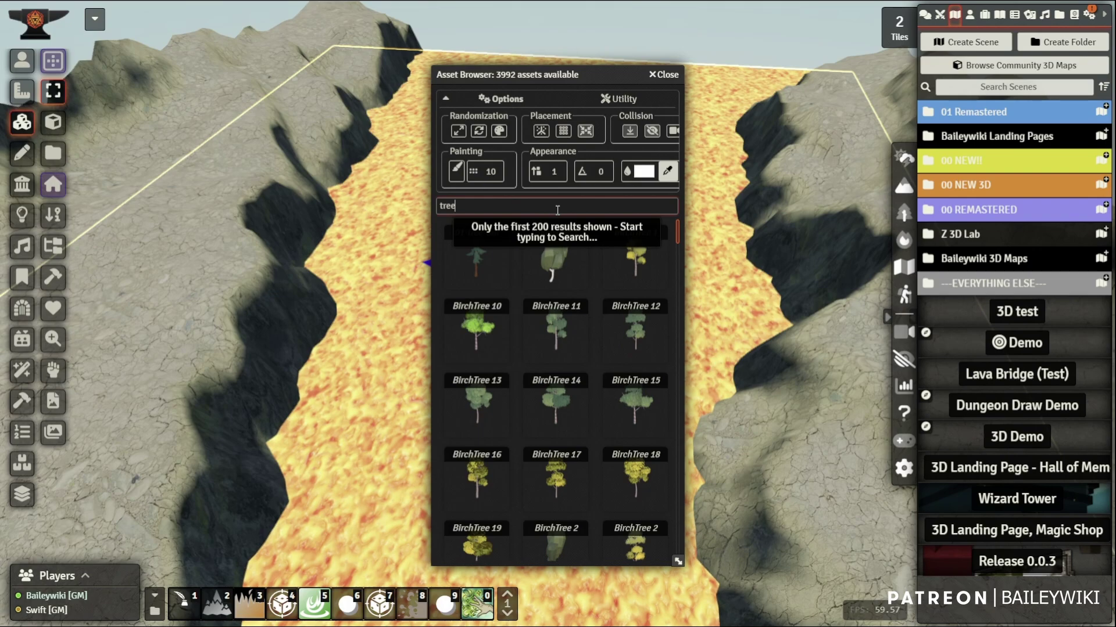
# - Select three different dead birch tree assets together for placement
pyautogui.scroll(-10, 618, 372)
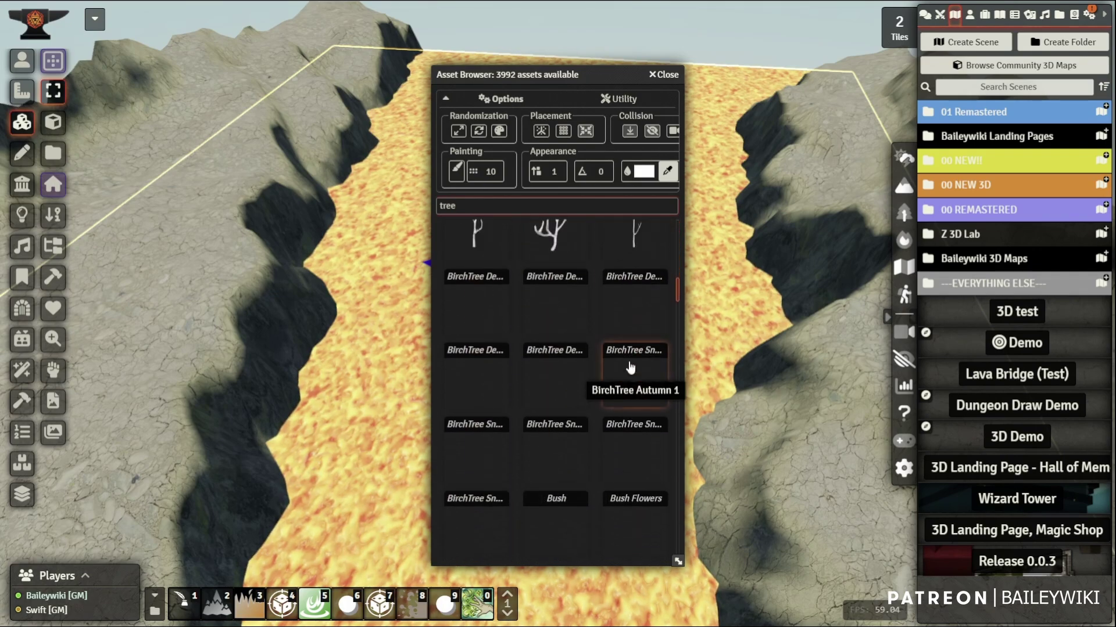
pyautogui.scroll(3, 630, 367)
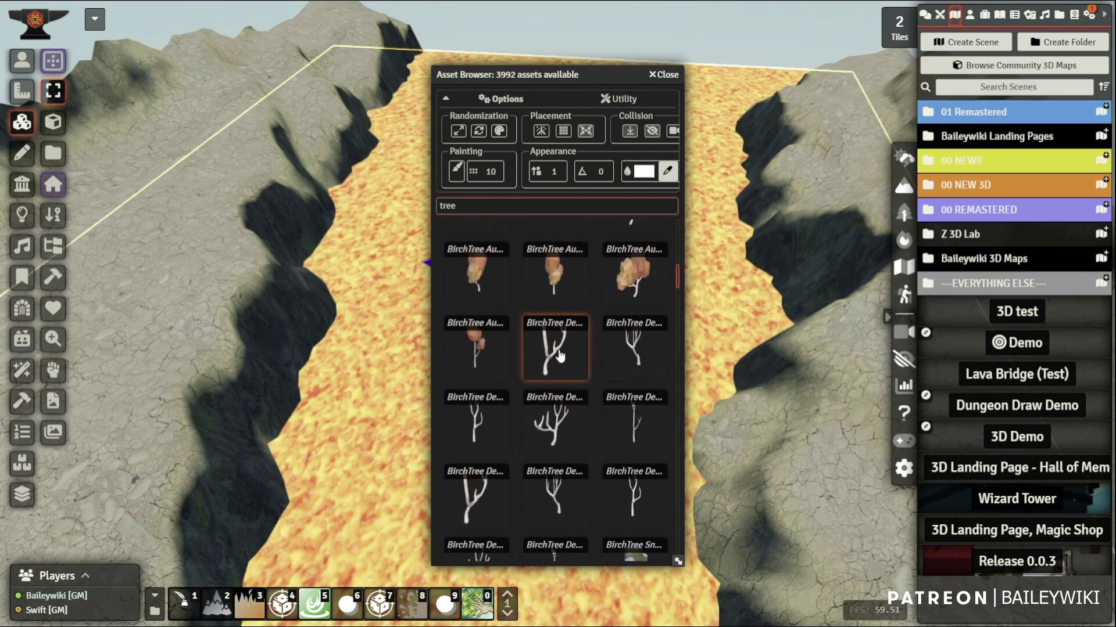
pyautogui.click(560, 356)
pyautogui.keyDown('ctrl'); pyautogui.click(554, 423); pyautogui.keyUp('ctrl')
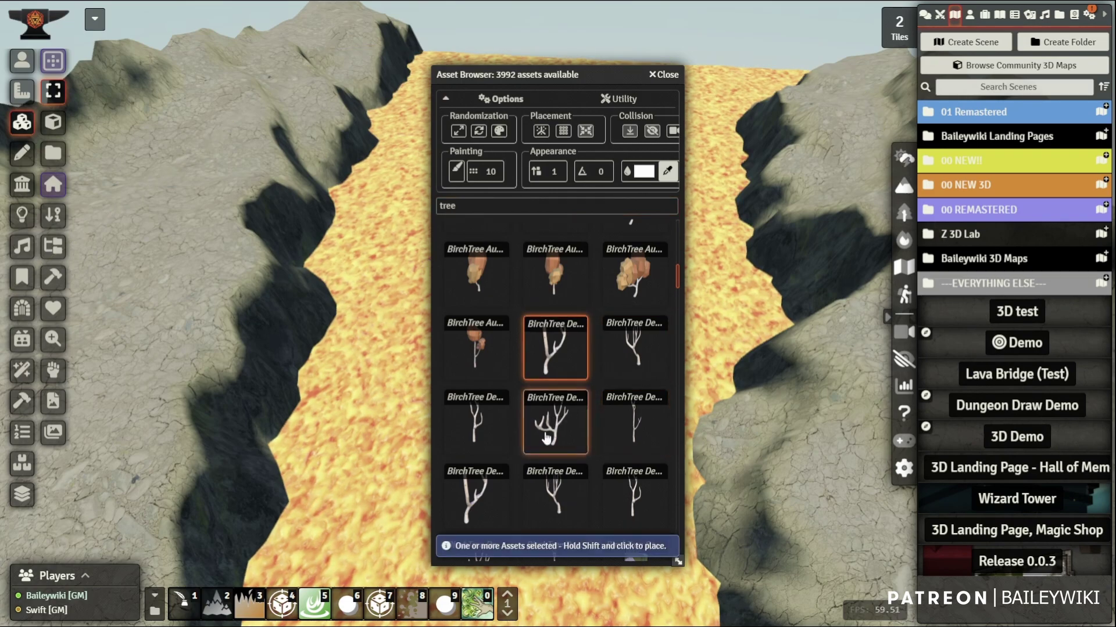
pyautogui.keyDown('ctrl'); pyautogui.click(477, 505); pyautogui.keyUp('ctrl')
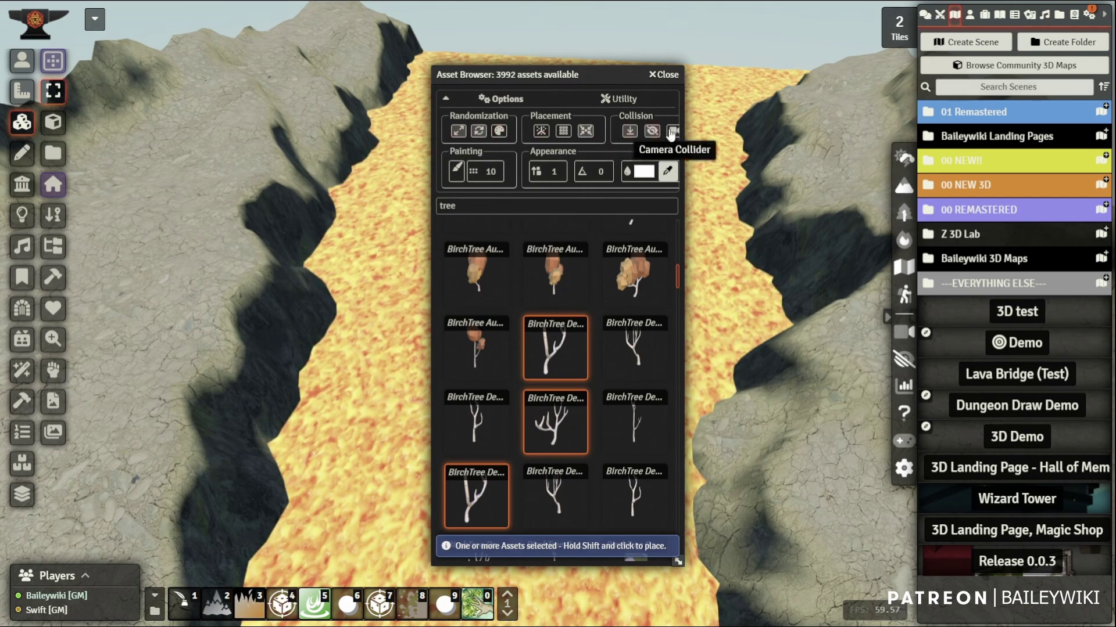
# - Place four of the selected dead birch trees across the rocky ridge on one side of the lava
pyautogui.scroll(3, 372, 205)
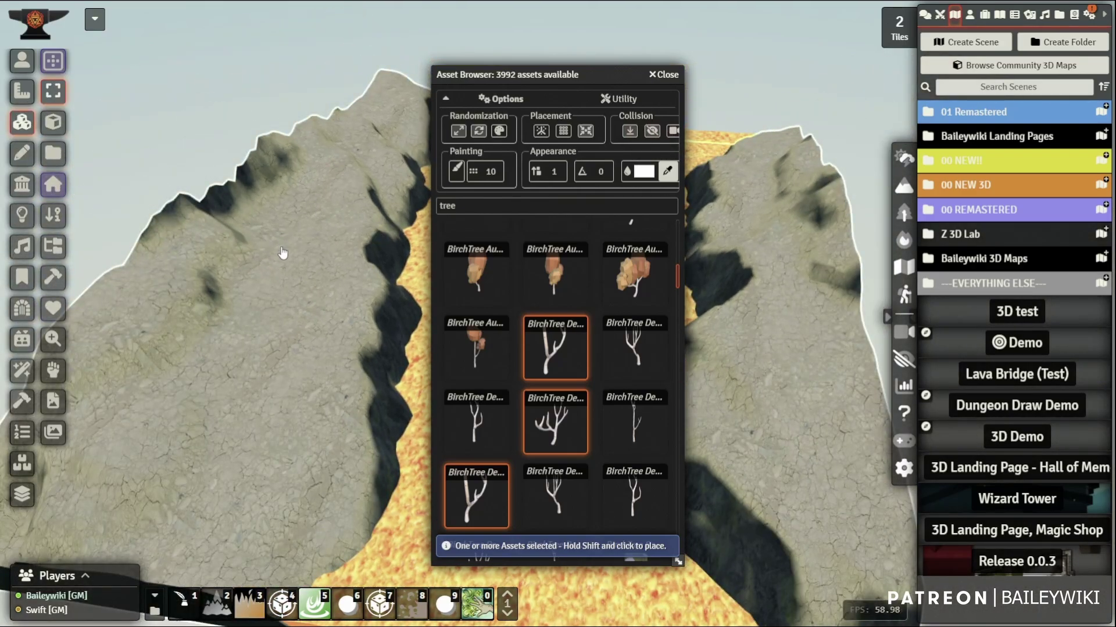
pyautogui.scroll(-3, 168, 175)
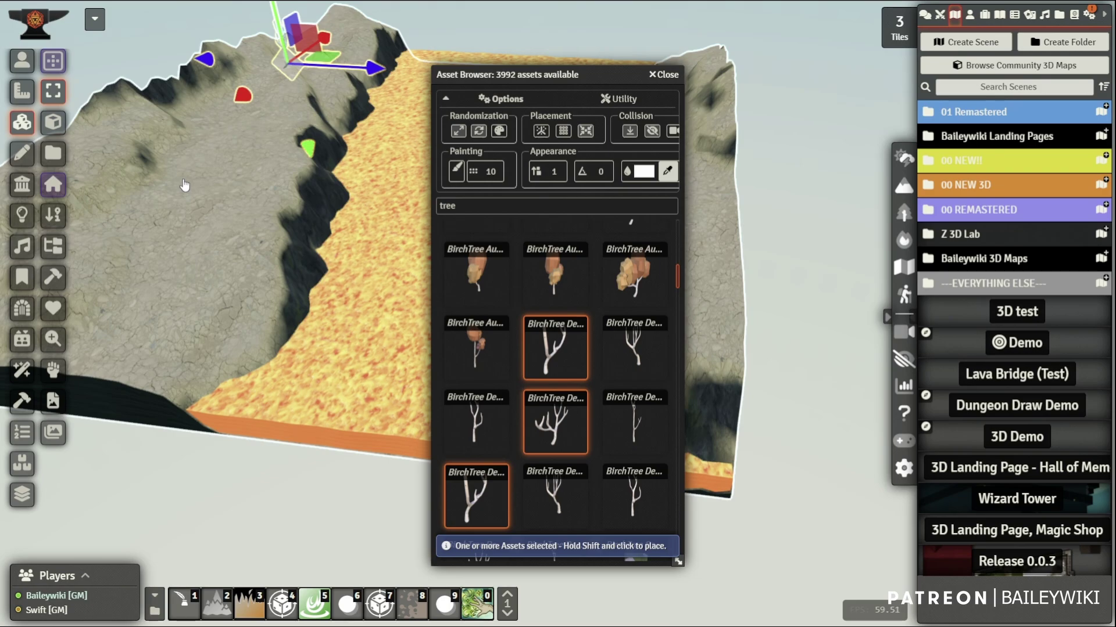
pyautogui.moveTo(185, 185); pyautogui.dragTo(207, 161)
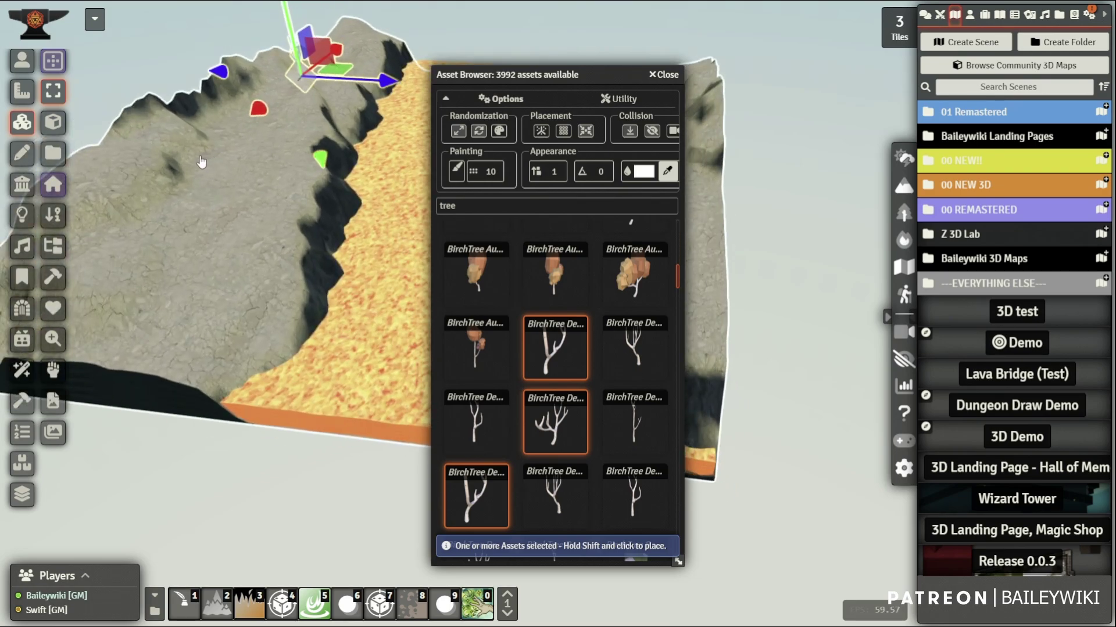
pyautogui.keyDown('shift'); pyautogui.click(201, 158); pyautogui.keyUp('shift')
pyautogui.keyDown('shift'); pyautogui.click(120, 285); pyautogui.keyUp('shift')
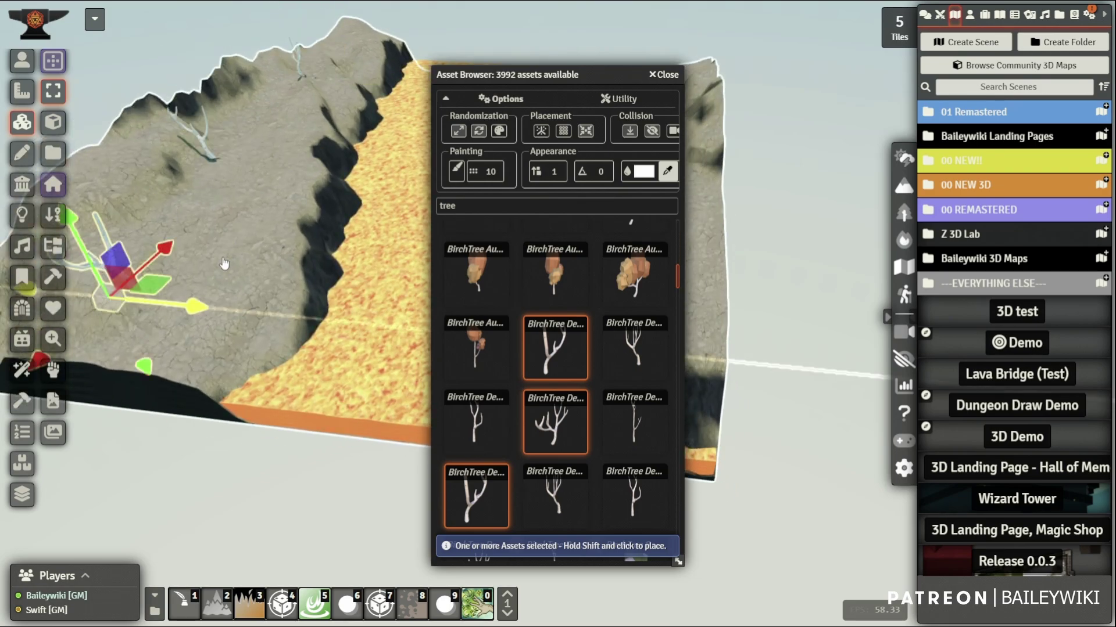
pyautogui.keyDown('shift'); pyautogui.click(280, 269); pyautogui.keyUp('shift')
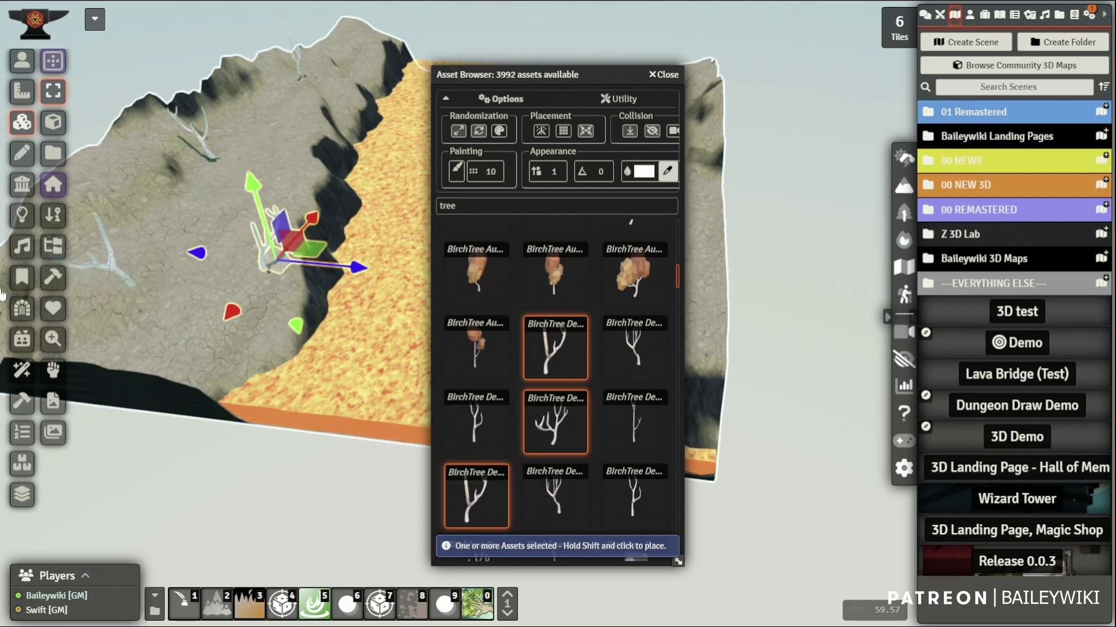
# - Place one more dead birch tree on the first ridge and six across the opposite ridge beyond the lava
pyautogui.keyDown('shift'); pyautogui.click(205, 191); pyautogui.keyUp('shift')
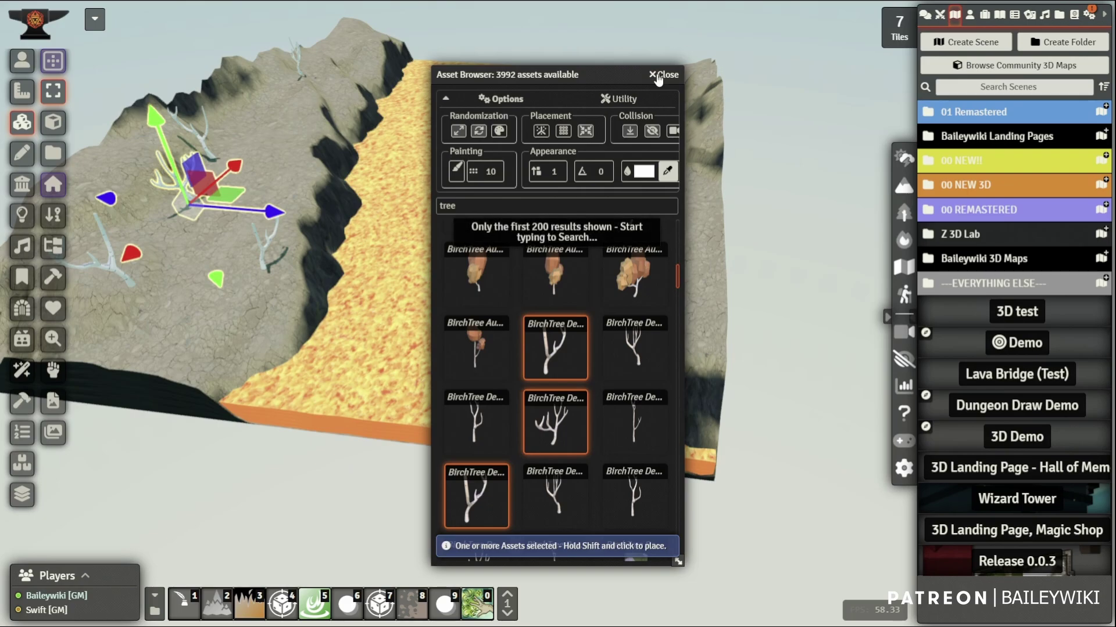
pyautogui.moveTo(610, 75); pyautogui.dragTo(305, 53)
pyautogui.keyDown('shift'); pyautogui.click(678, 110); pyautogui.keyUp('shift')
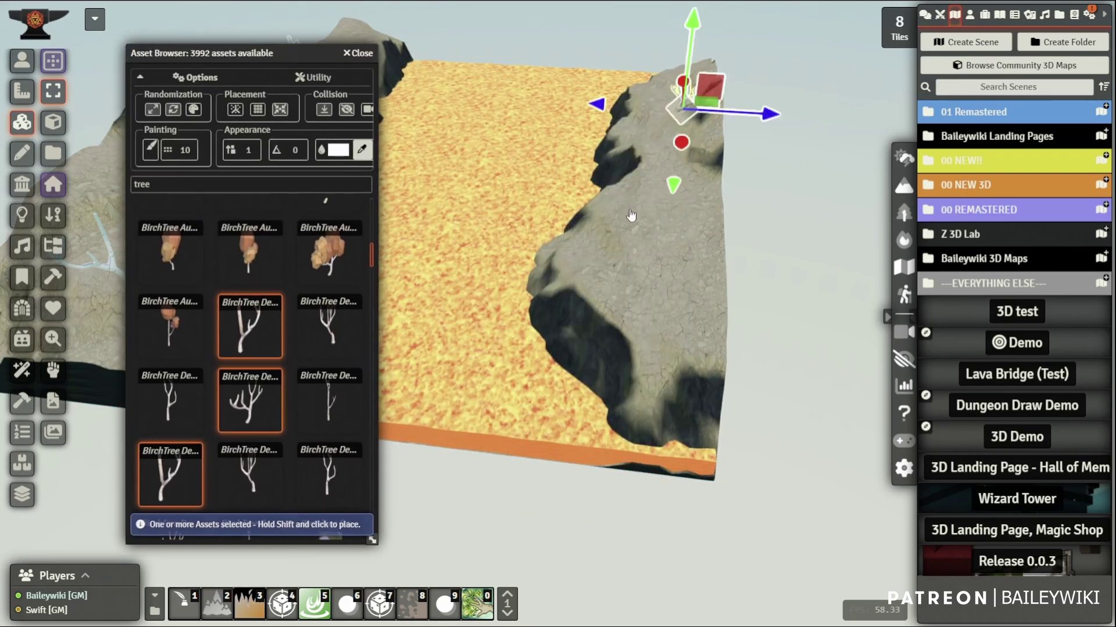
pyautogui.keyDown('shift'); pyautogui.click(587, 250); pyautogui.keyUp('shift')
pyautogui.keyDown('shift'); pyautogui.click(668, 302); pyautogui.keyUp('shift')
pyautogui.keyDown('shift'); pyautogui.click(686, 194); pyautogui.keyUp('shift')
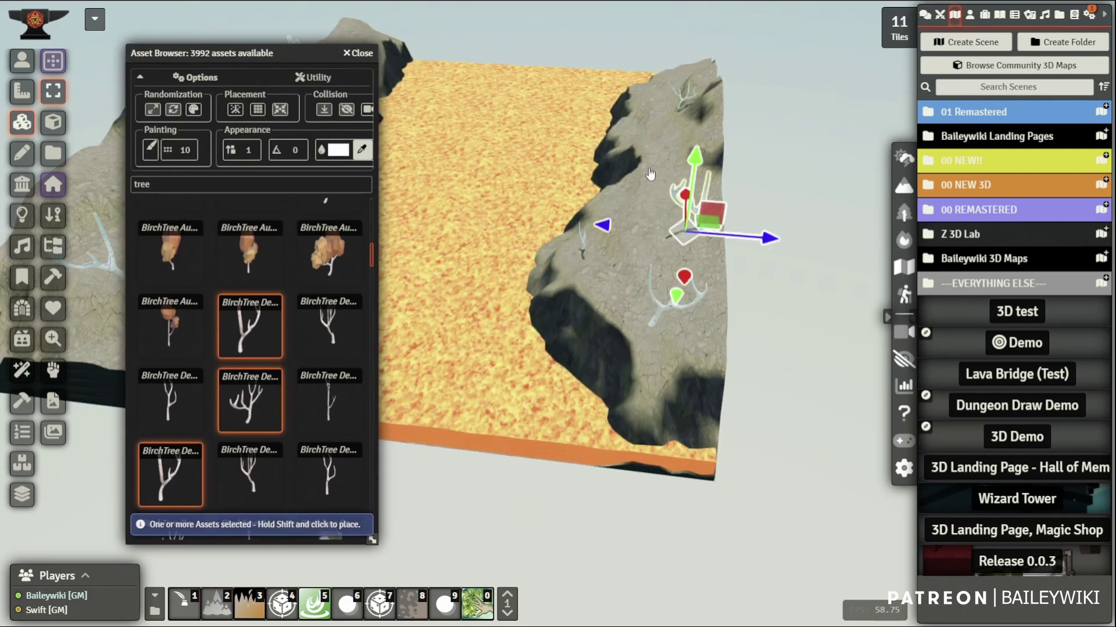
pyautogui.keyDown('shift'); pyautogui.click(659, 125); pyautogui.keyUp('shift')
pyautogui.keyDown('shift'); pyautogui.click(675, 44); pyautogui.keyUp('shift')
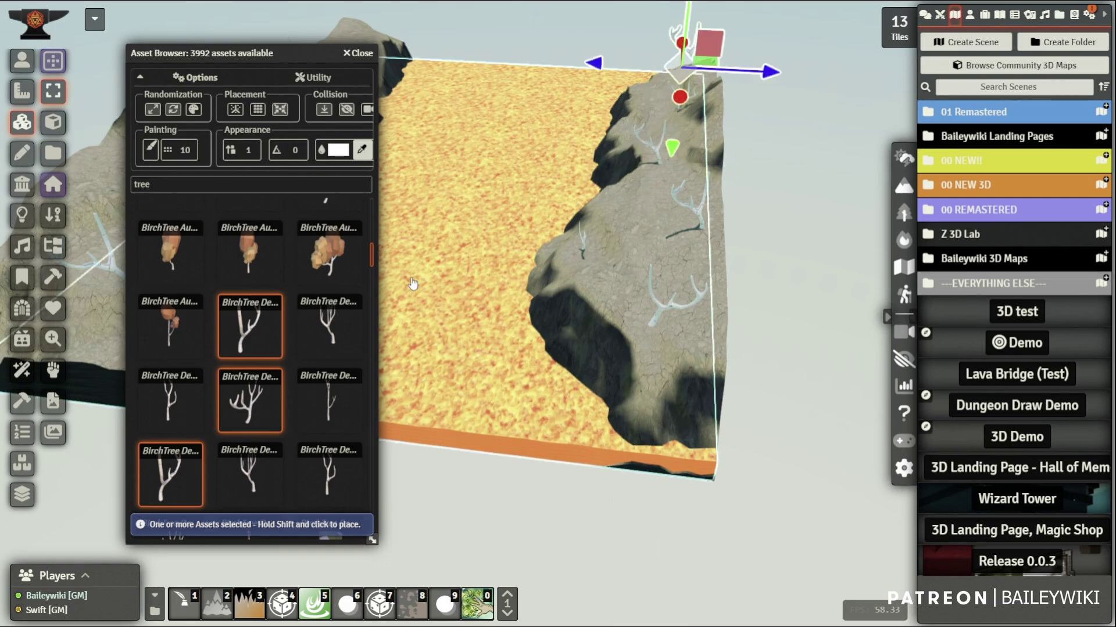
# - Place two more dead birch trees toward the far end of the first ridge
pyautogui.moveTo(532, 204); pyautogui.dragTo(797, 294)
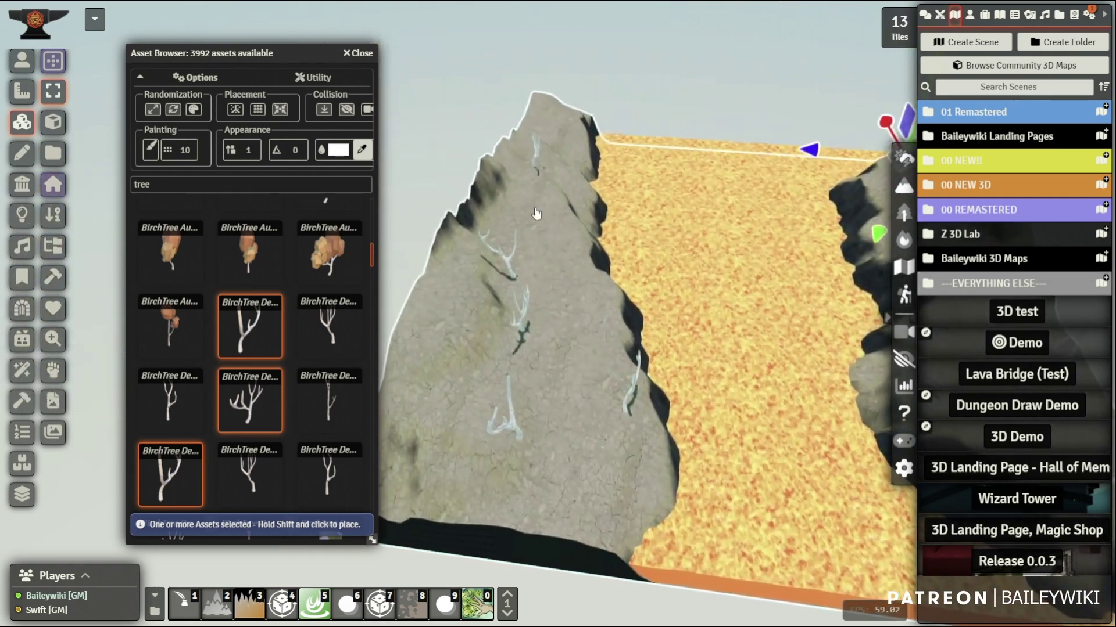
pyautogui.keyDown('shift'); pyautogui.click(563, 202); pyautogui.keyUp('shift')
pyautogui.keyDown('shift'); pyautogui.click(529, 126); pyautogui.keyUp('shift')
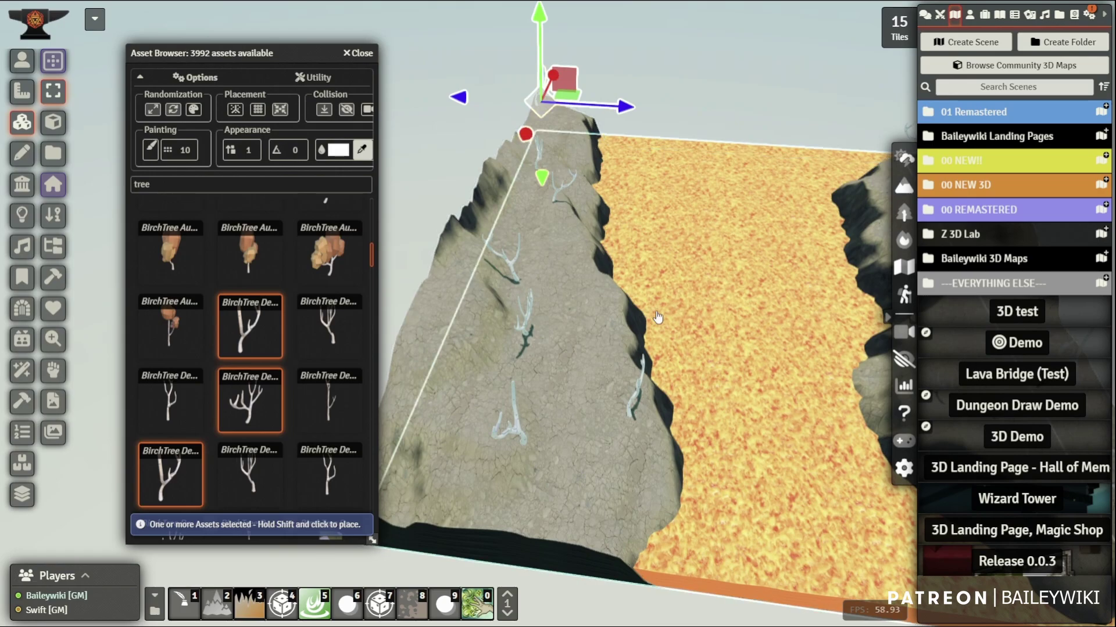
# - Open the scene's environment settings and set the weather to Embers
pyautogui.moveTo(622, 231); pyautogui.dragTo(582, 370)
pyautogui.click(902, 159)
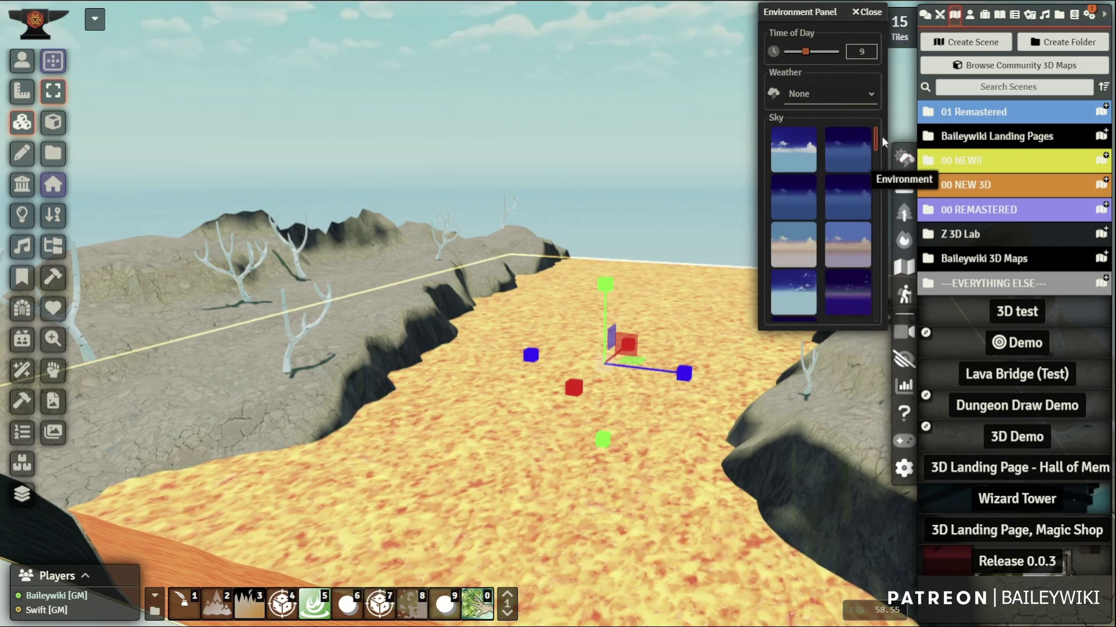
pyautogui.click(869, 90)
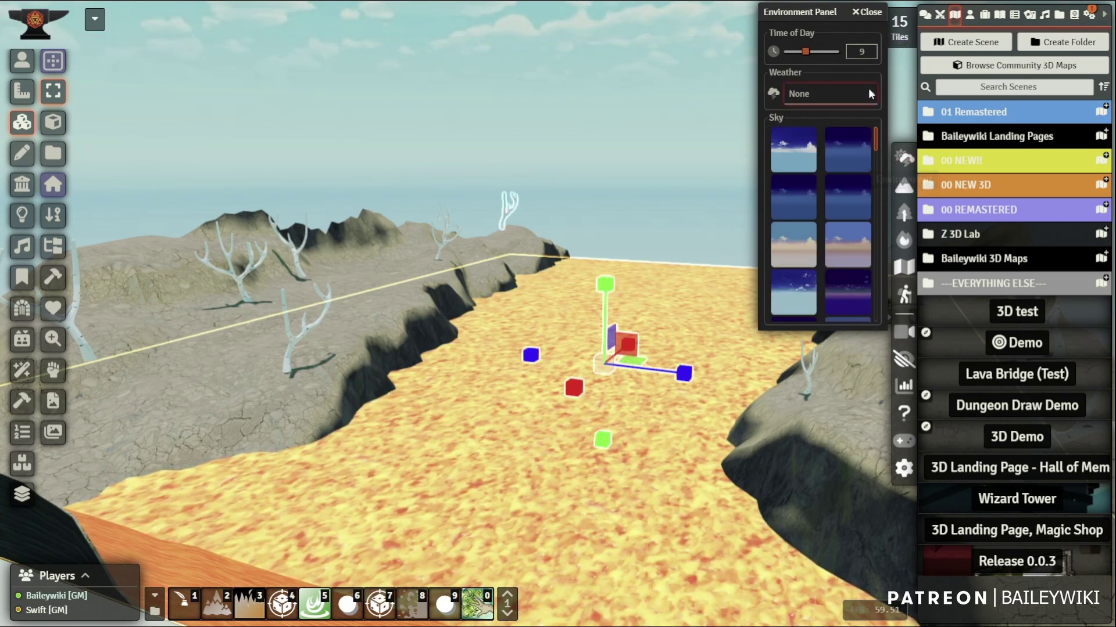
pyautogui.click(811, 184)
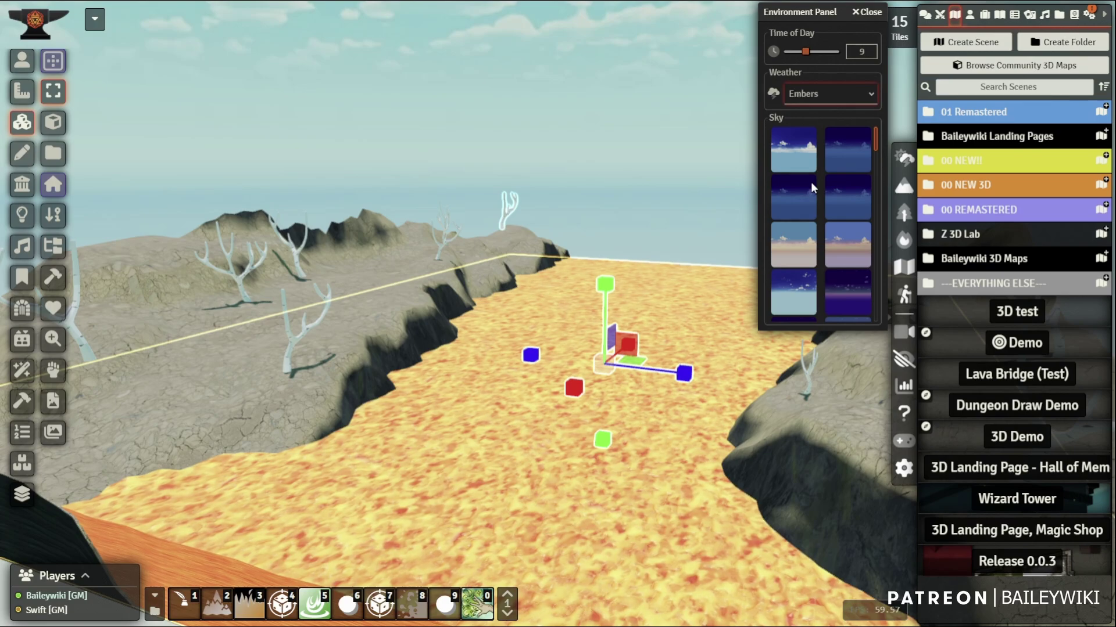
# - Browse the sky presets and try a time of day of 4, followed by a later hour
pyautogui.moveTo(874, 130); pyautogui.dragTo(877, 267)
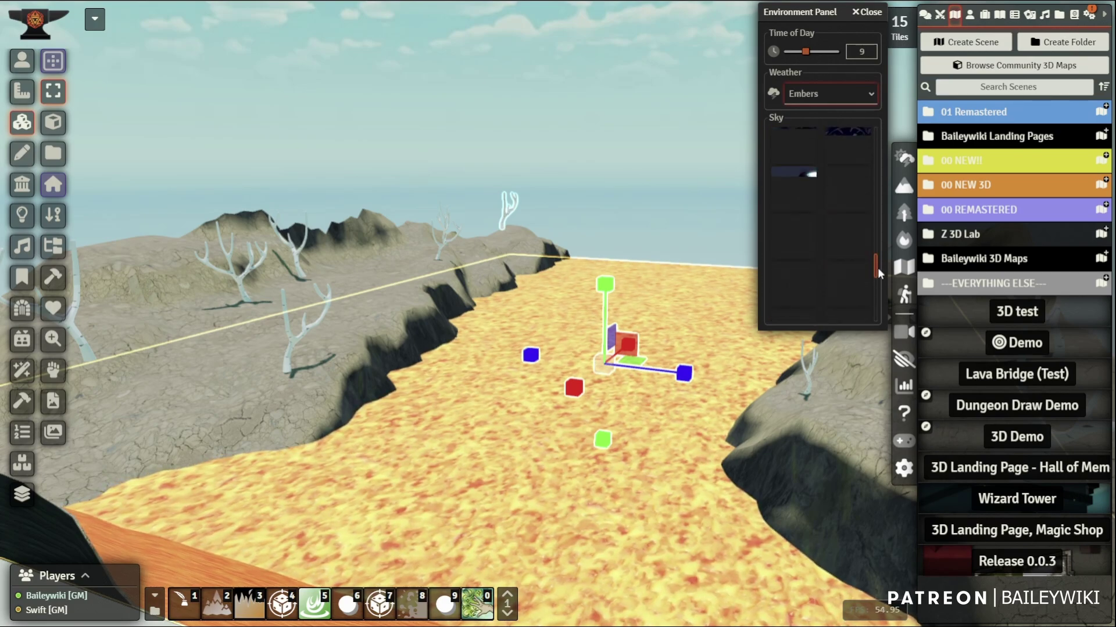
pyautogui.click(794, 52)
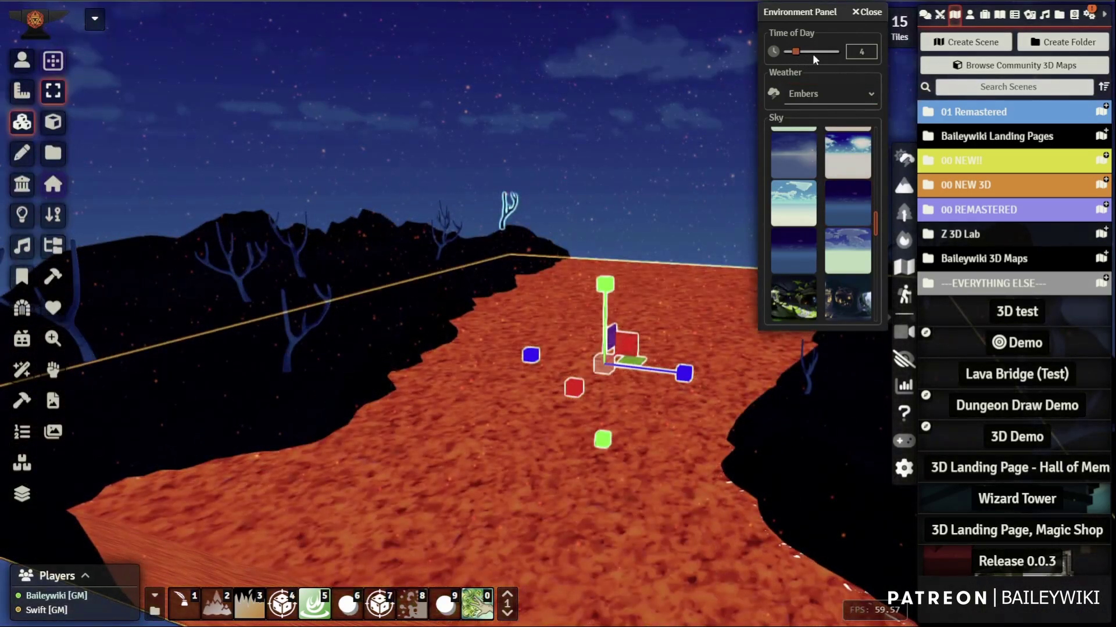
pyautogui.click(812, 54)
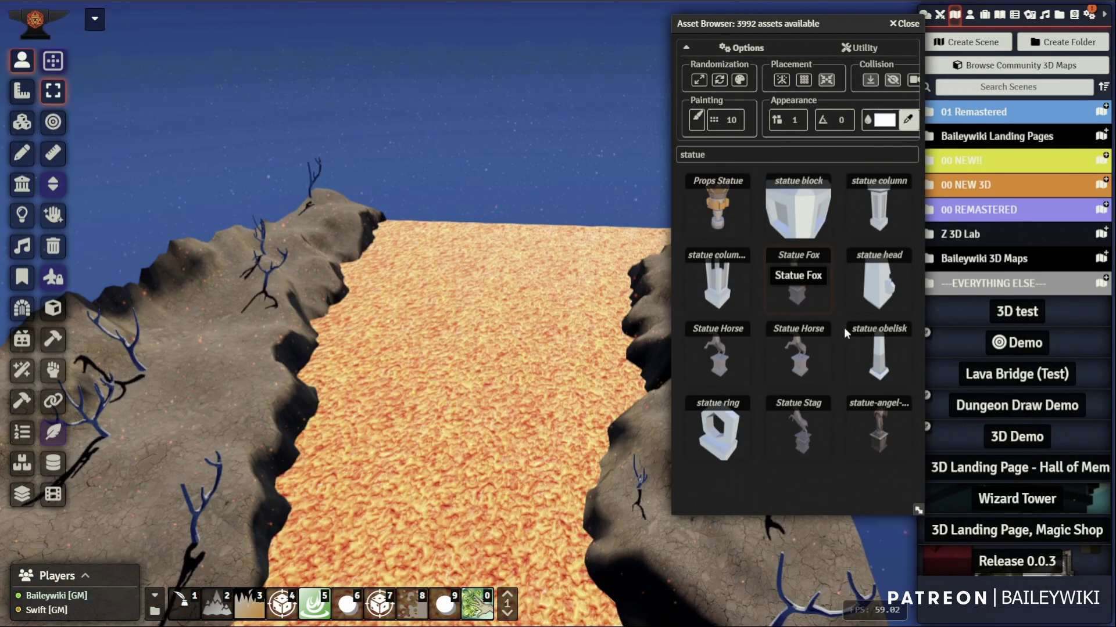
# - Search the 3D assets for "axe", place the Axe Double in the middle of the lava, and enlarge it to giant size
pyautogui.moveTo(716, 152); pyautogui.dragTo(675, 156)
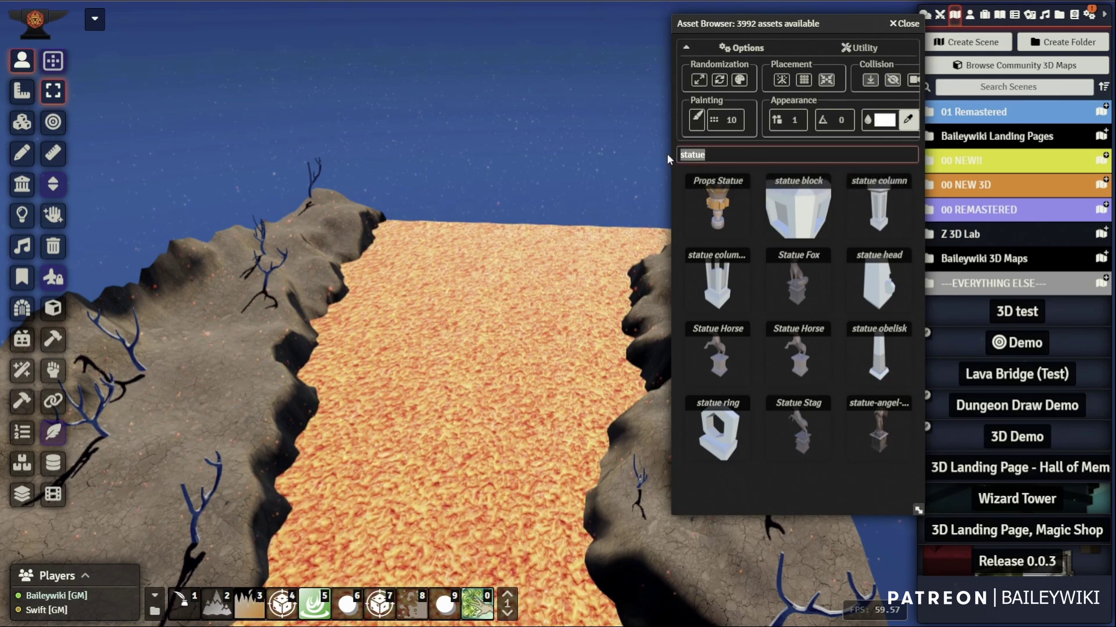
pyautogui.write('axe')
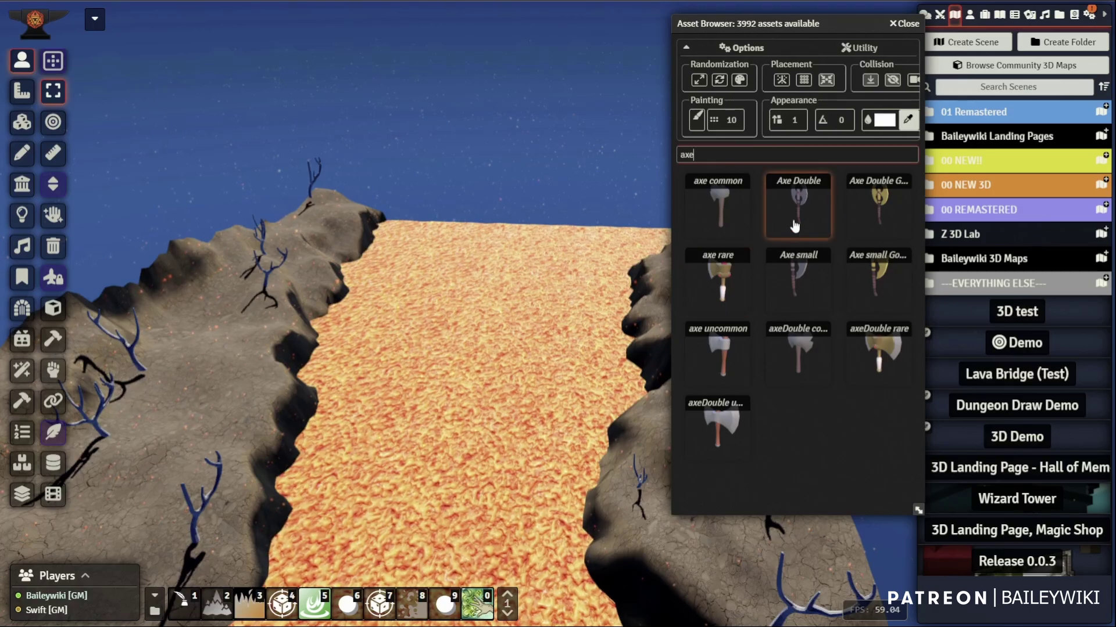
pyautogui.click(795, 226)
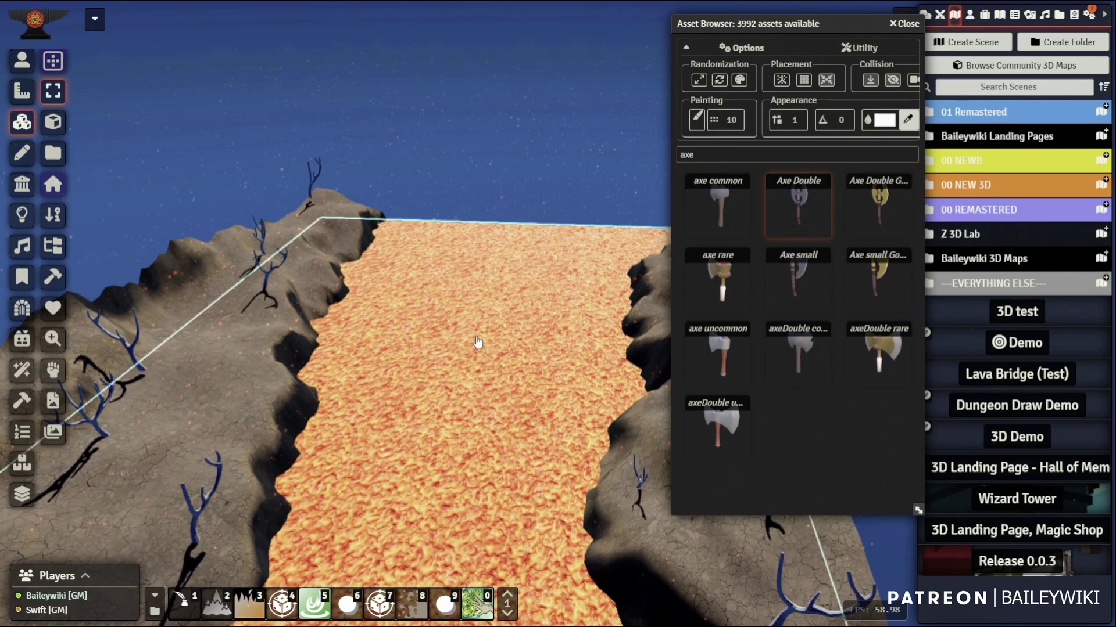
pyautogui.click(478, 342)
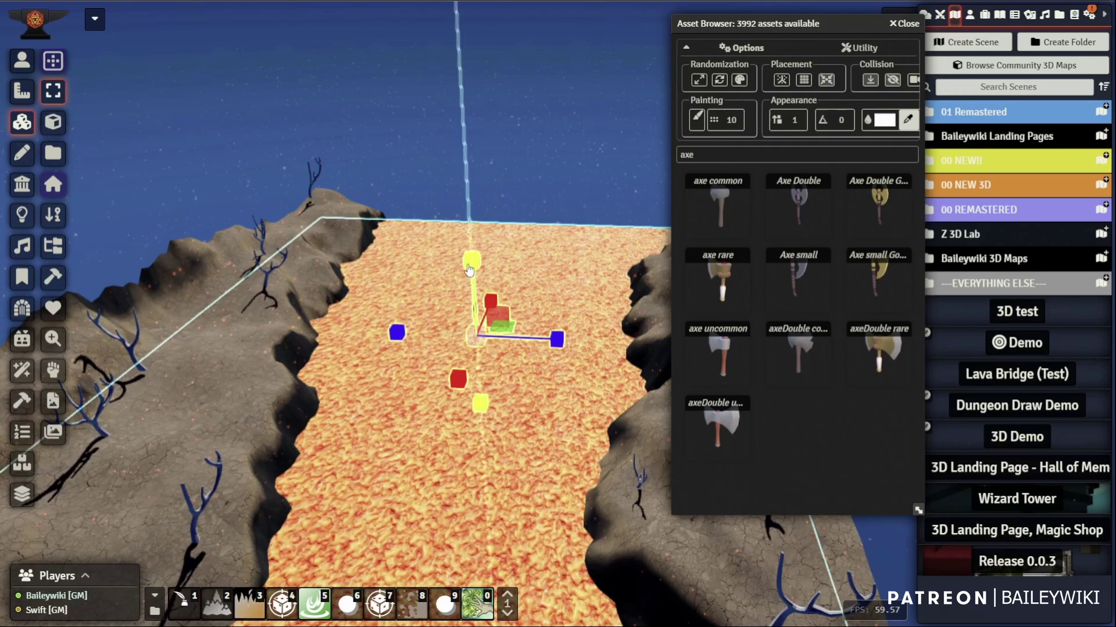
pyautogui.moveTo(475, 340); pyautogui.dragTo(442, 327)
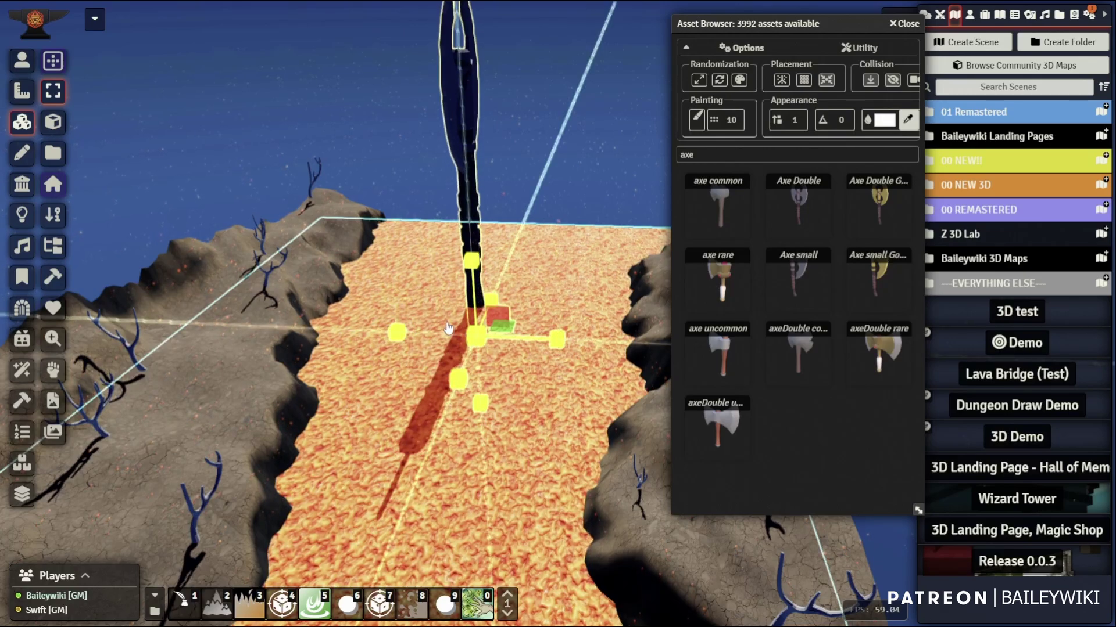
# - Close the asset browser and rotate the giant axe so its blade points down into the lava with the handle tilted
pyautogui.press('r')
pyautogui.press('Escape')
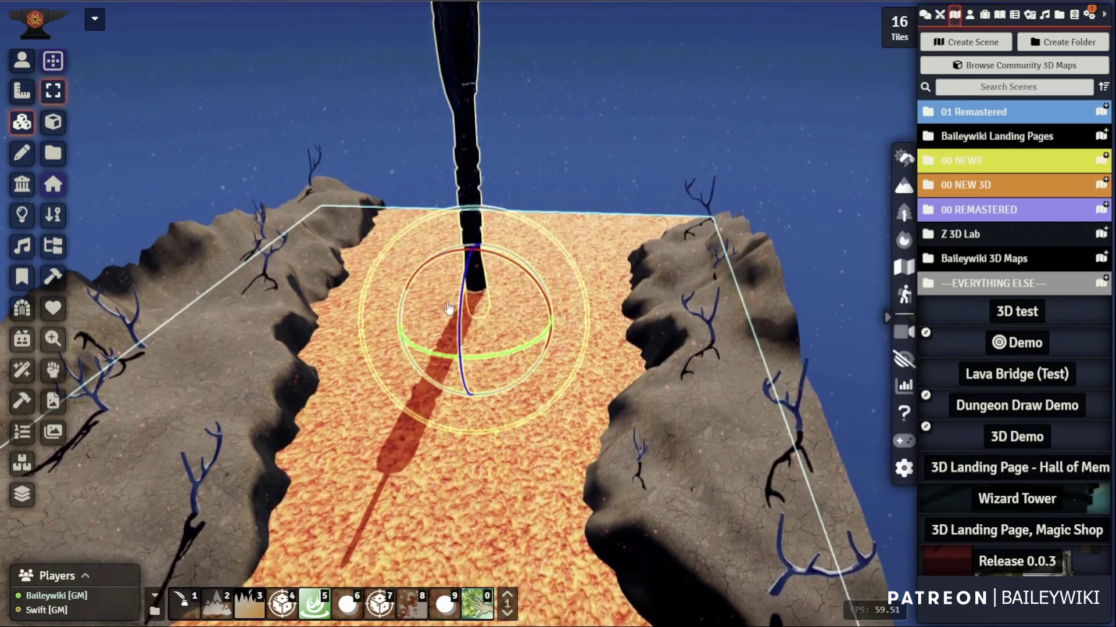
pyautogui.moveTo(431, 356); pyautogui.dragTo(427, 354)
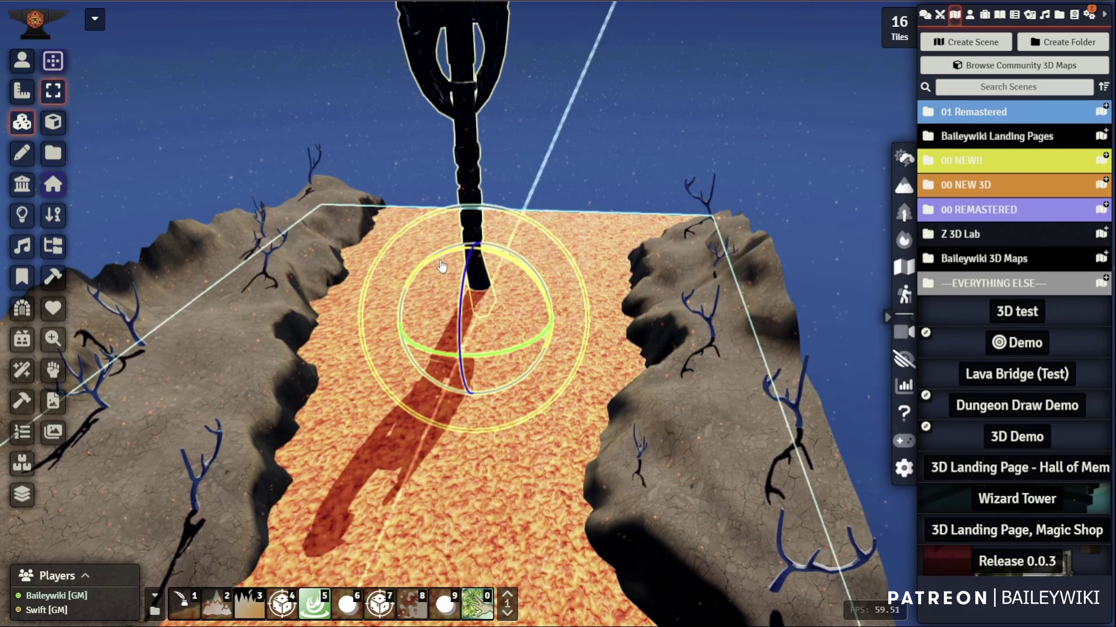
pyautogui.moveTo(465, 285); pyautogui.dragTo(440, 366)
# - Raise the axe until its blade is half sunk in the lava, and shift it further across the lava field
pyautogui.press('t')
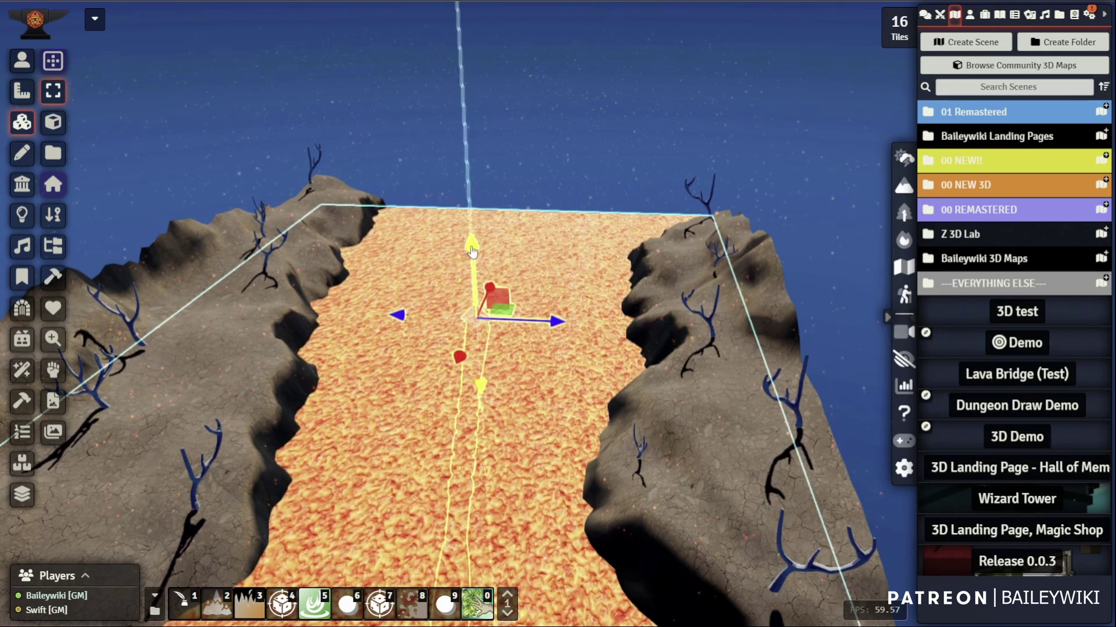
pyautogui.moveTo(472, 250); pyautogui.dragTo(459, 3)
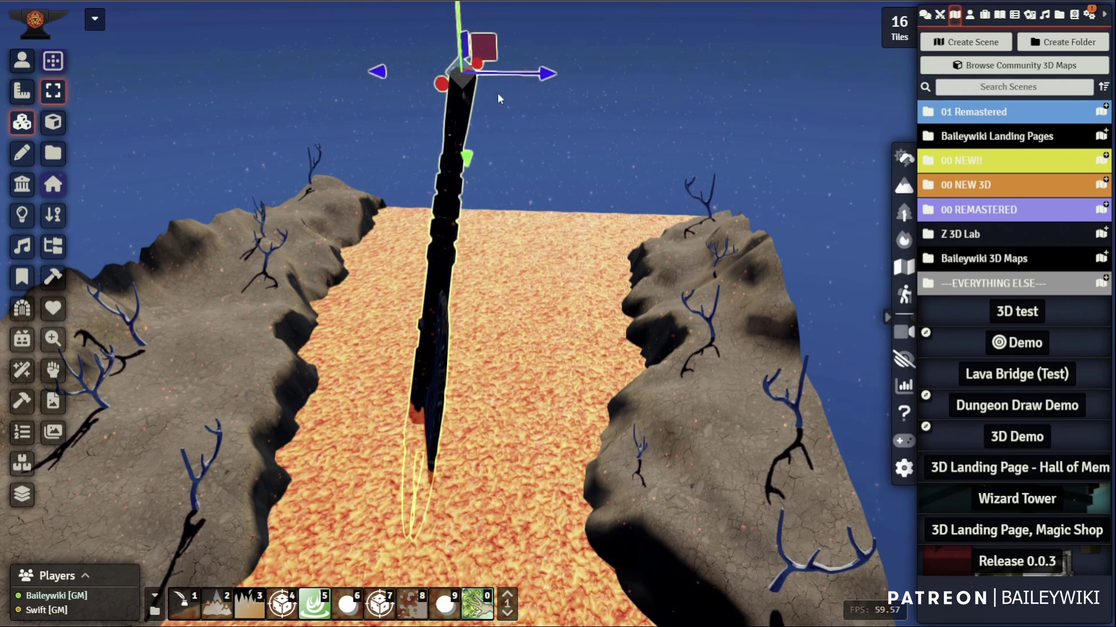
pyautogui.moveTo(652, 381); pyautogui.dragTo(449, 385)
pyautogui.moveTo(561, 351); pyautogui.dragTo(505, 351)
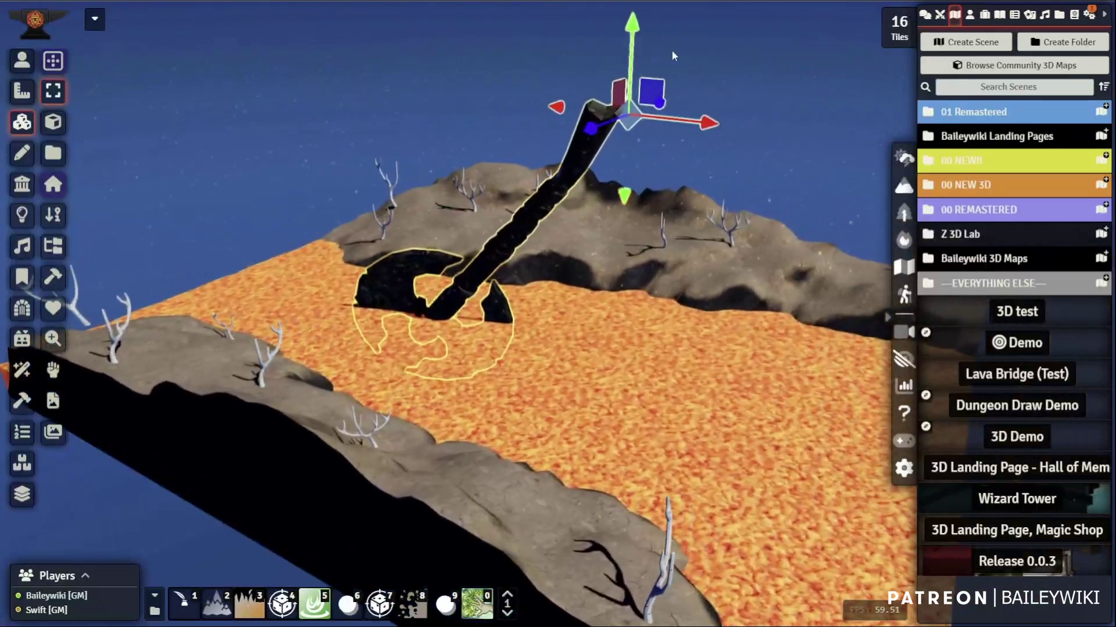
pyautogui.moveTo(625, 38); pyautogui.dragTo(627, 15)
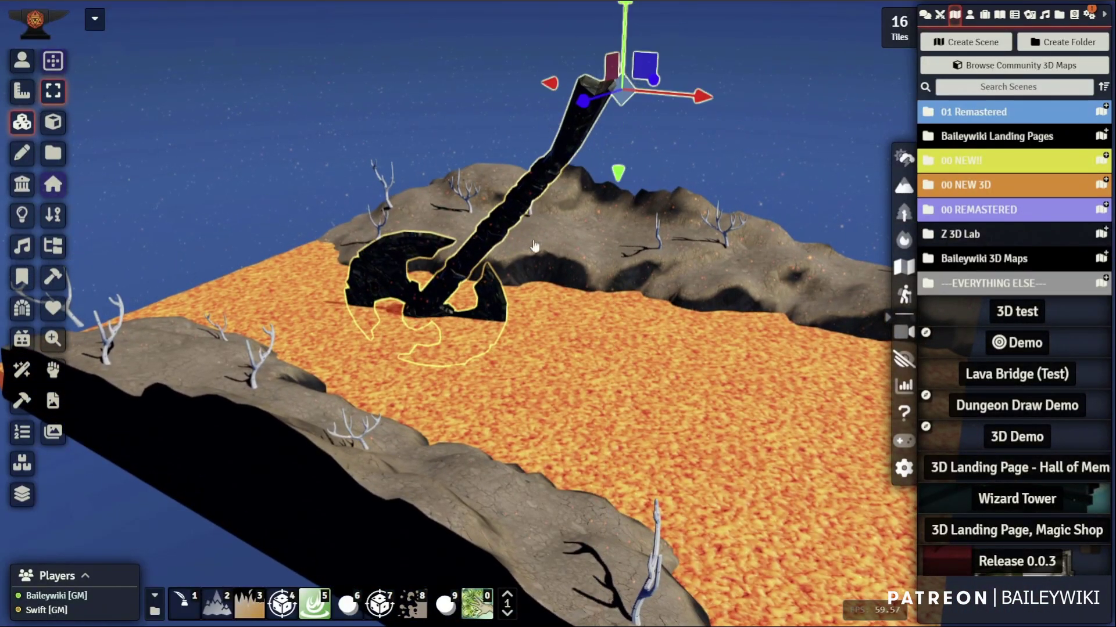
pyautogui.moveTo(699, 96); pyautogui.dragTo(983, 227)
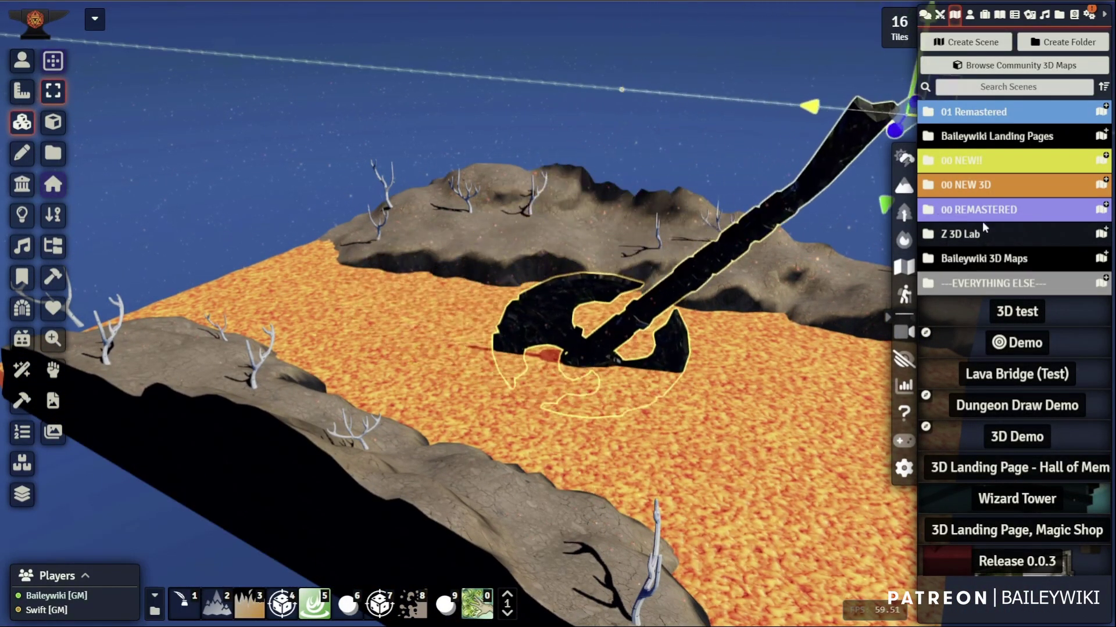
# - Try to fine-tune the rotation of the giant axe
pyautogui.scroll(-1, 540, 356)
pyautogui.moveTo(540, 357); pyautogui.dragTo(679, 411)
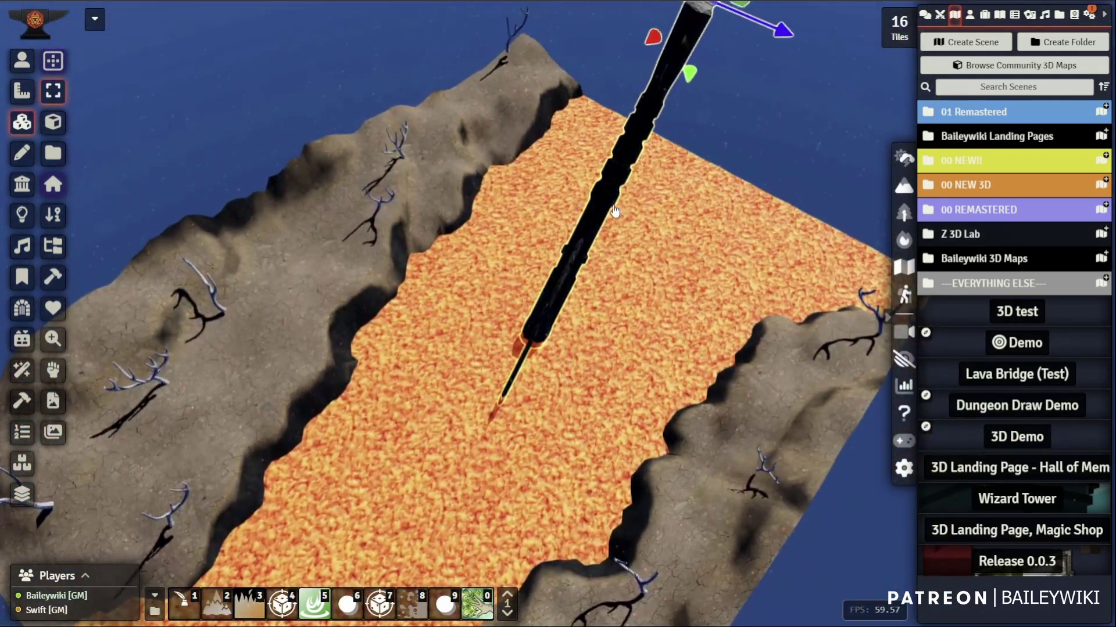
pyautogui.press('r')
pyautogui.moveTo(739, 237); pyautogui.dragTo(627, 310)
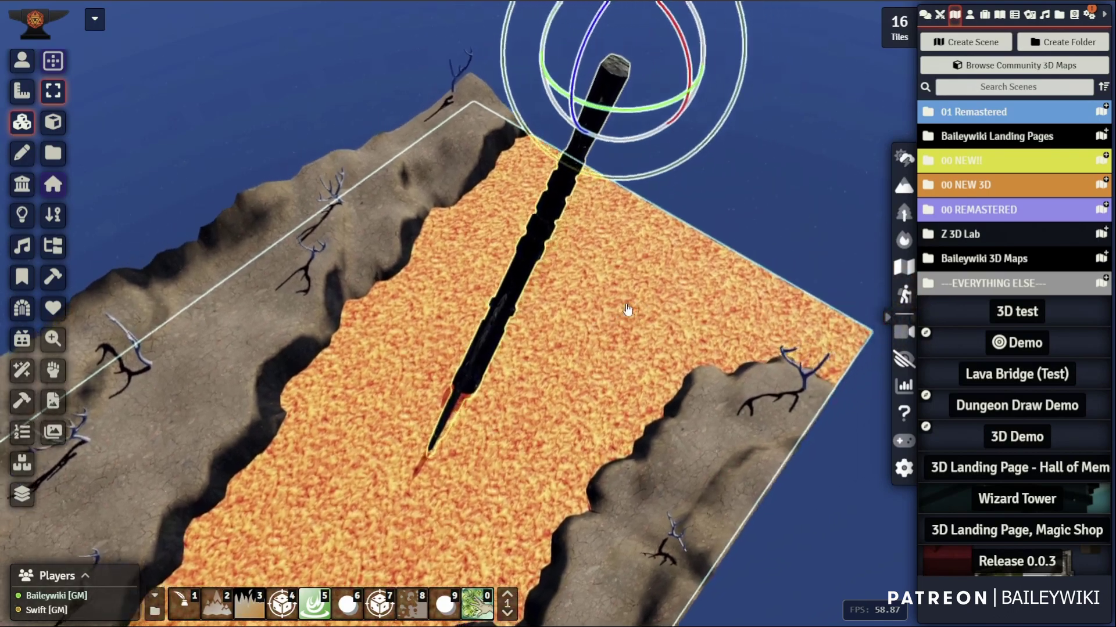
pyautogui.moveTo(567, 123); pyautogui.dragTo(570, 128)
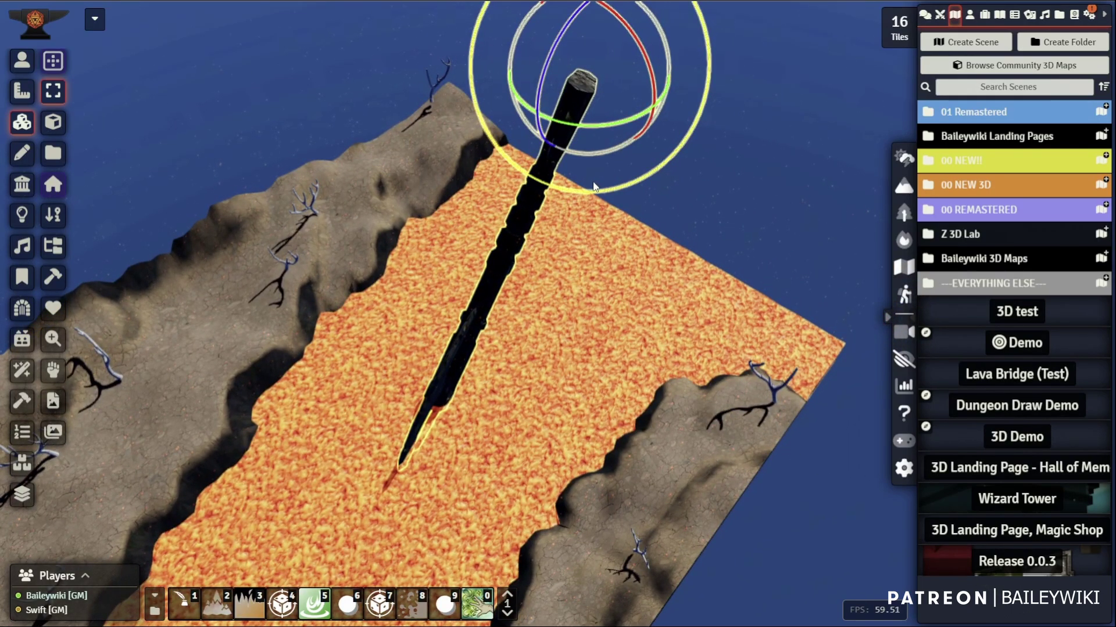
pyautogui.press('t')
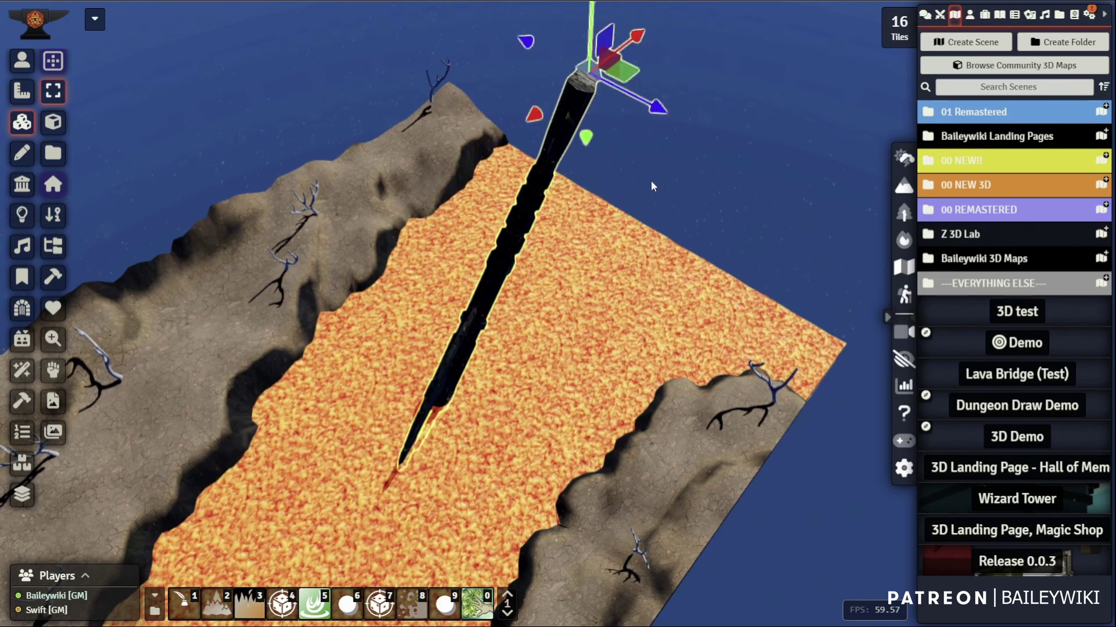
# - Switch to the token controls to deselect the axe and view the lava scene from several angles
pyautogui.moveTo(668, 255); pyautogui.dragTo(787, 174)
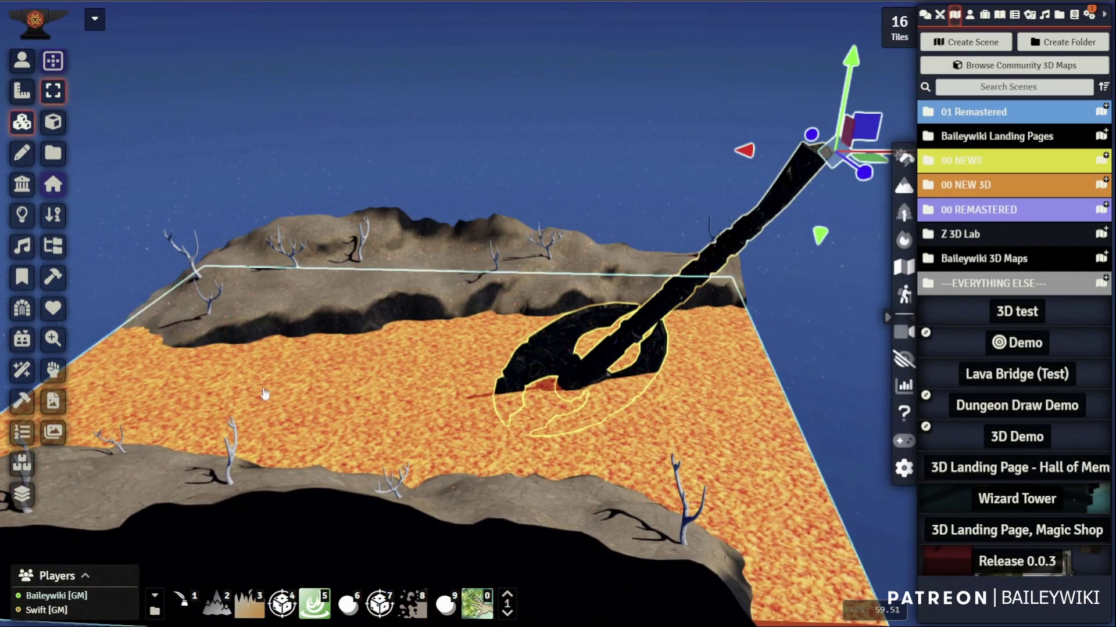
pyautogui.moveTo(267, 394); pyautogui.dragTo(639, 384)
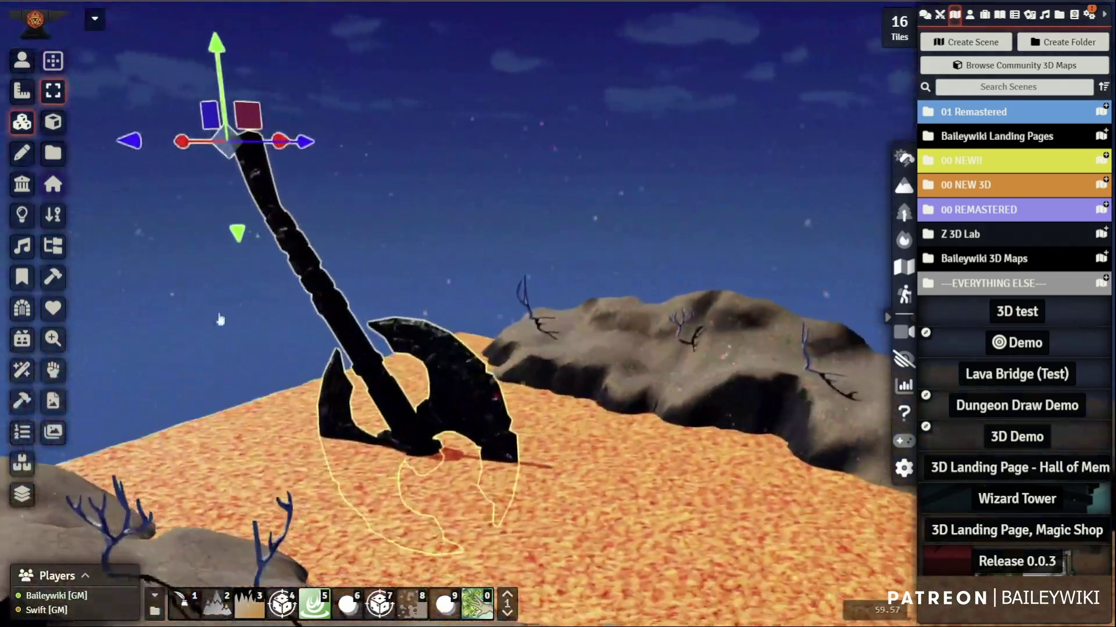
pyautogui.click(22, 60)
pyautogui.moveTo(576, 381); pyautogui.dragTo(505, 435)
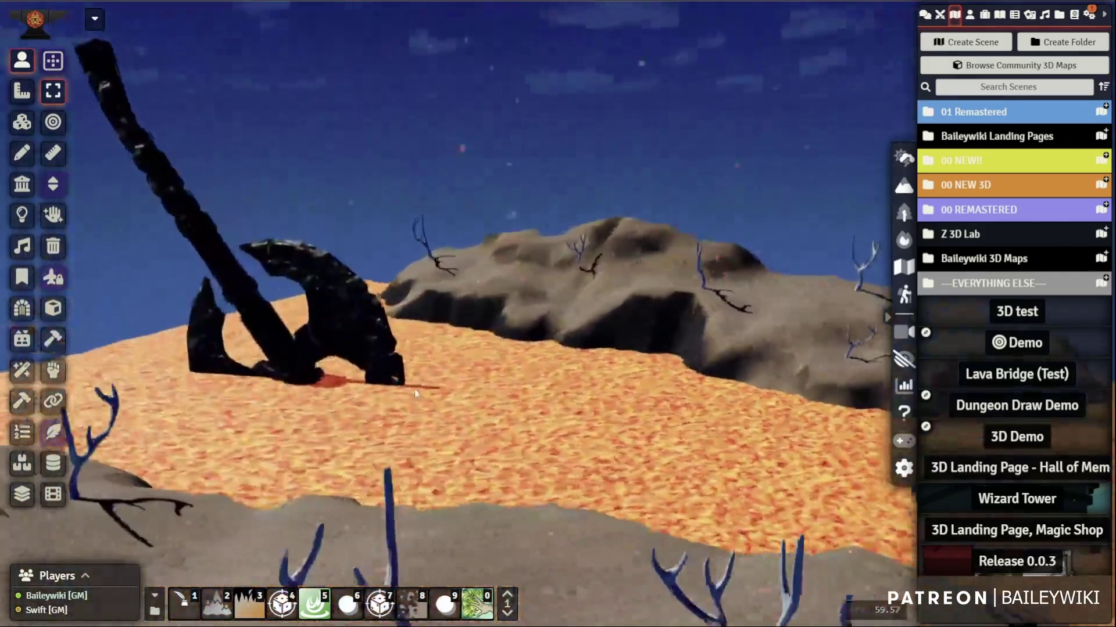
pyautogui.moveTo(415, 394); pyautogui.dragTo(674, 314)
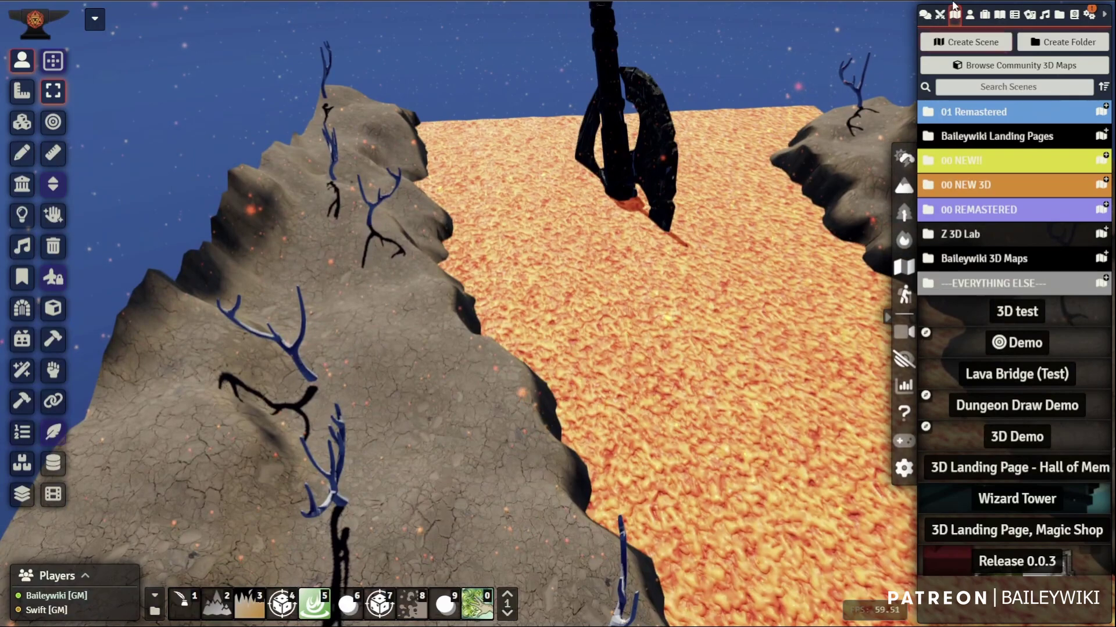
# - Move the token past the glowing blue crate and down the path to test its vision in the dark camp map
pyautogui.scroll(5, 435, 204)
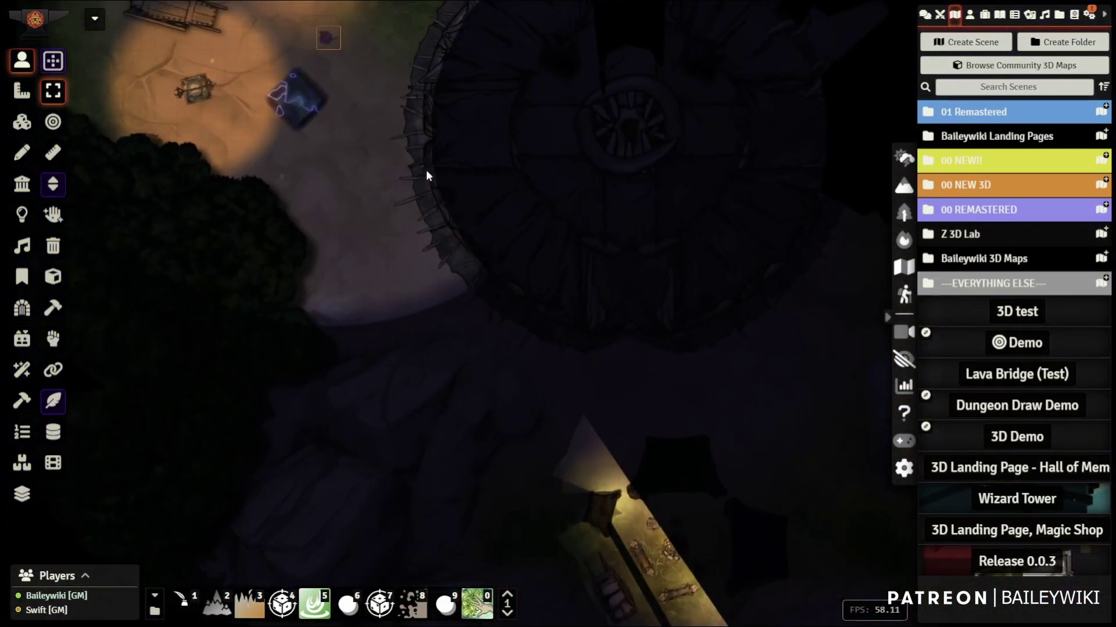
pyautogui.scroll(-5, 629, 382)
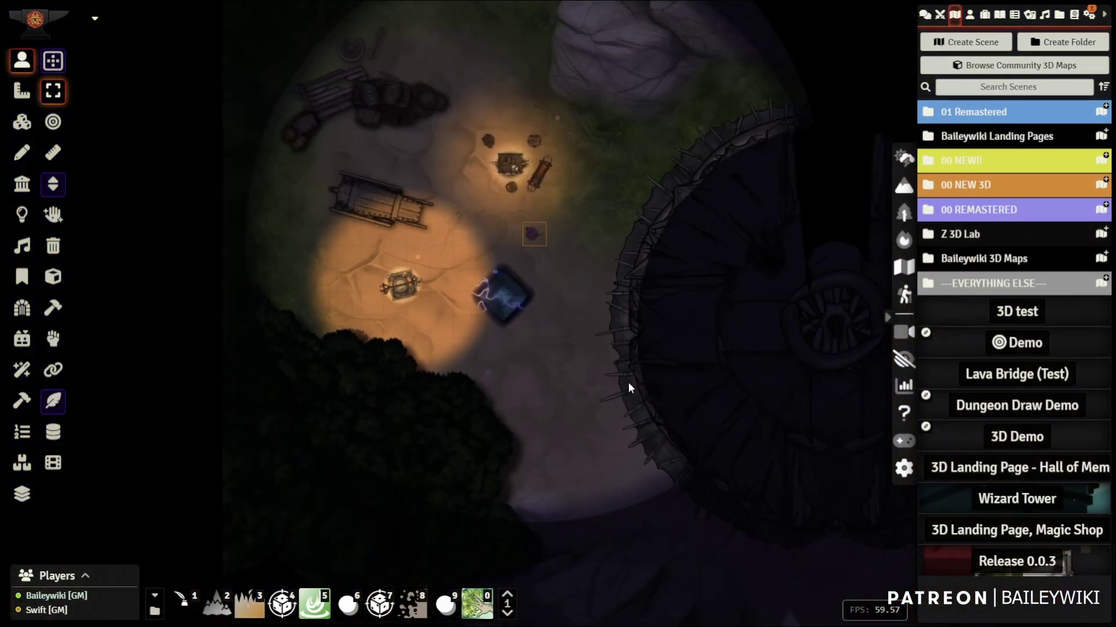
pyautogui.moveTo(620, 277); pyautogui.dragTo(611, 338)
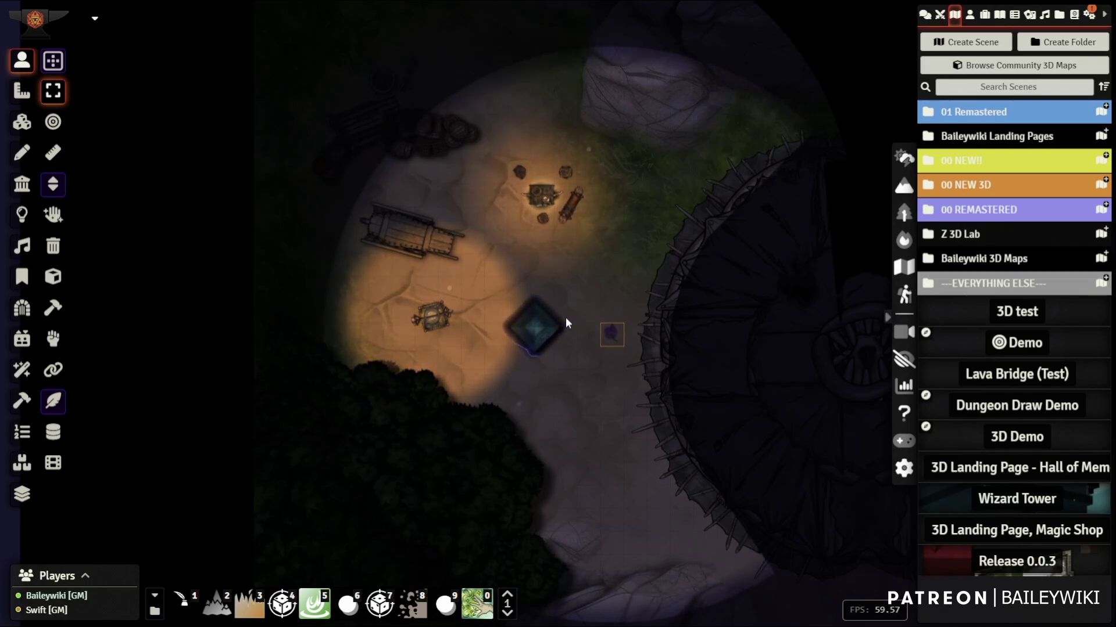
pyautogui.moveTo(611, 335); pyautogui.dragTo(613, 514)
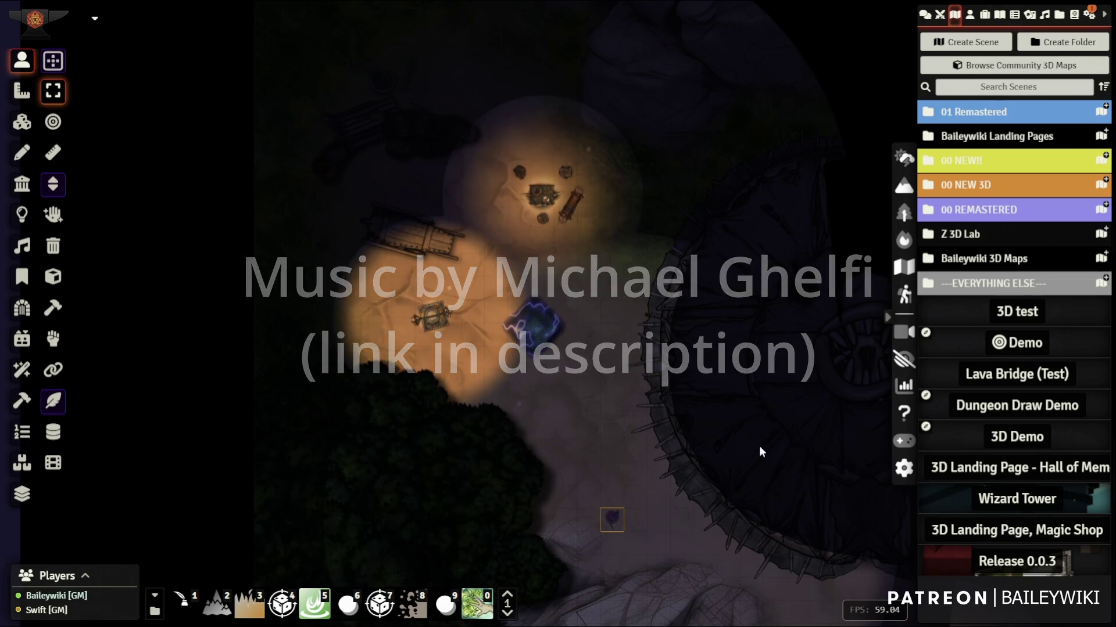
pyautogui.moveTo(759, 445); pyautogui.dragTo(647, 420)
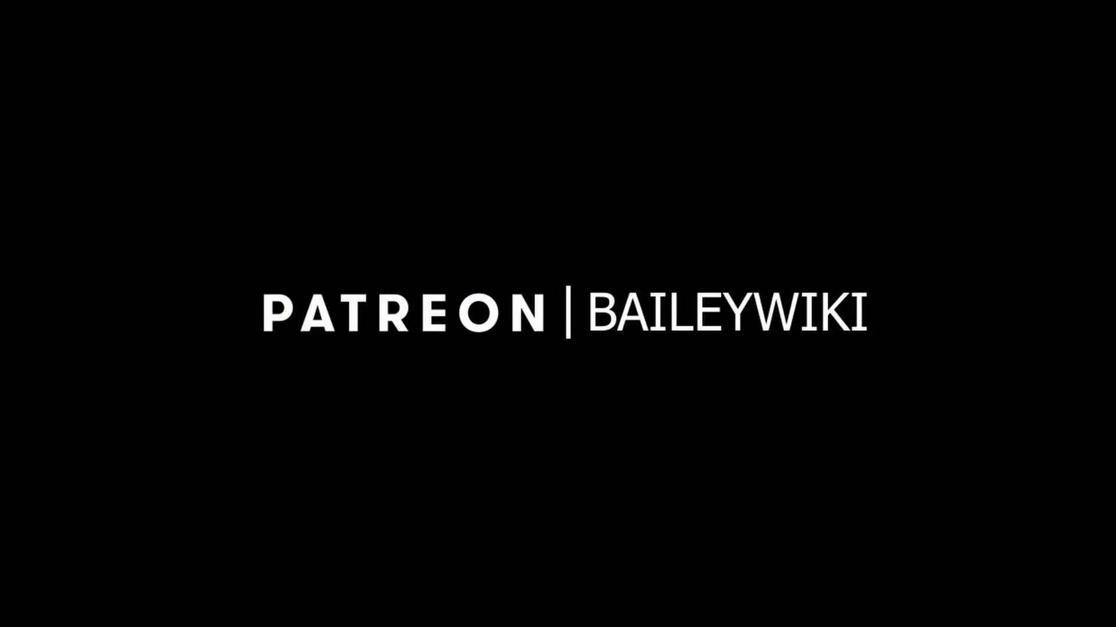